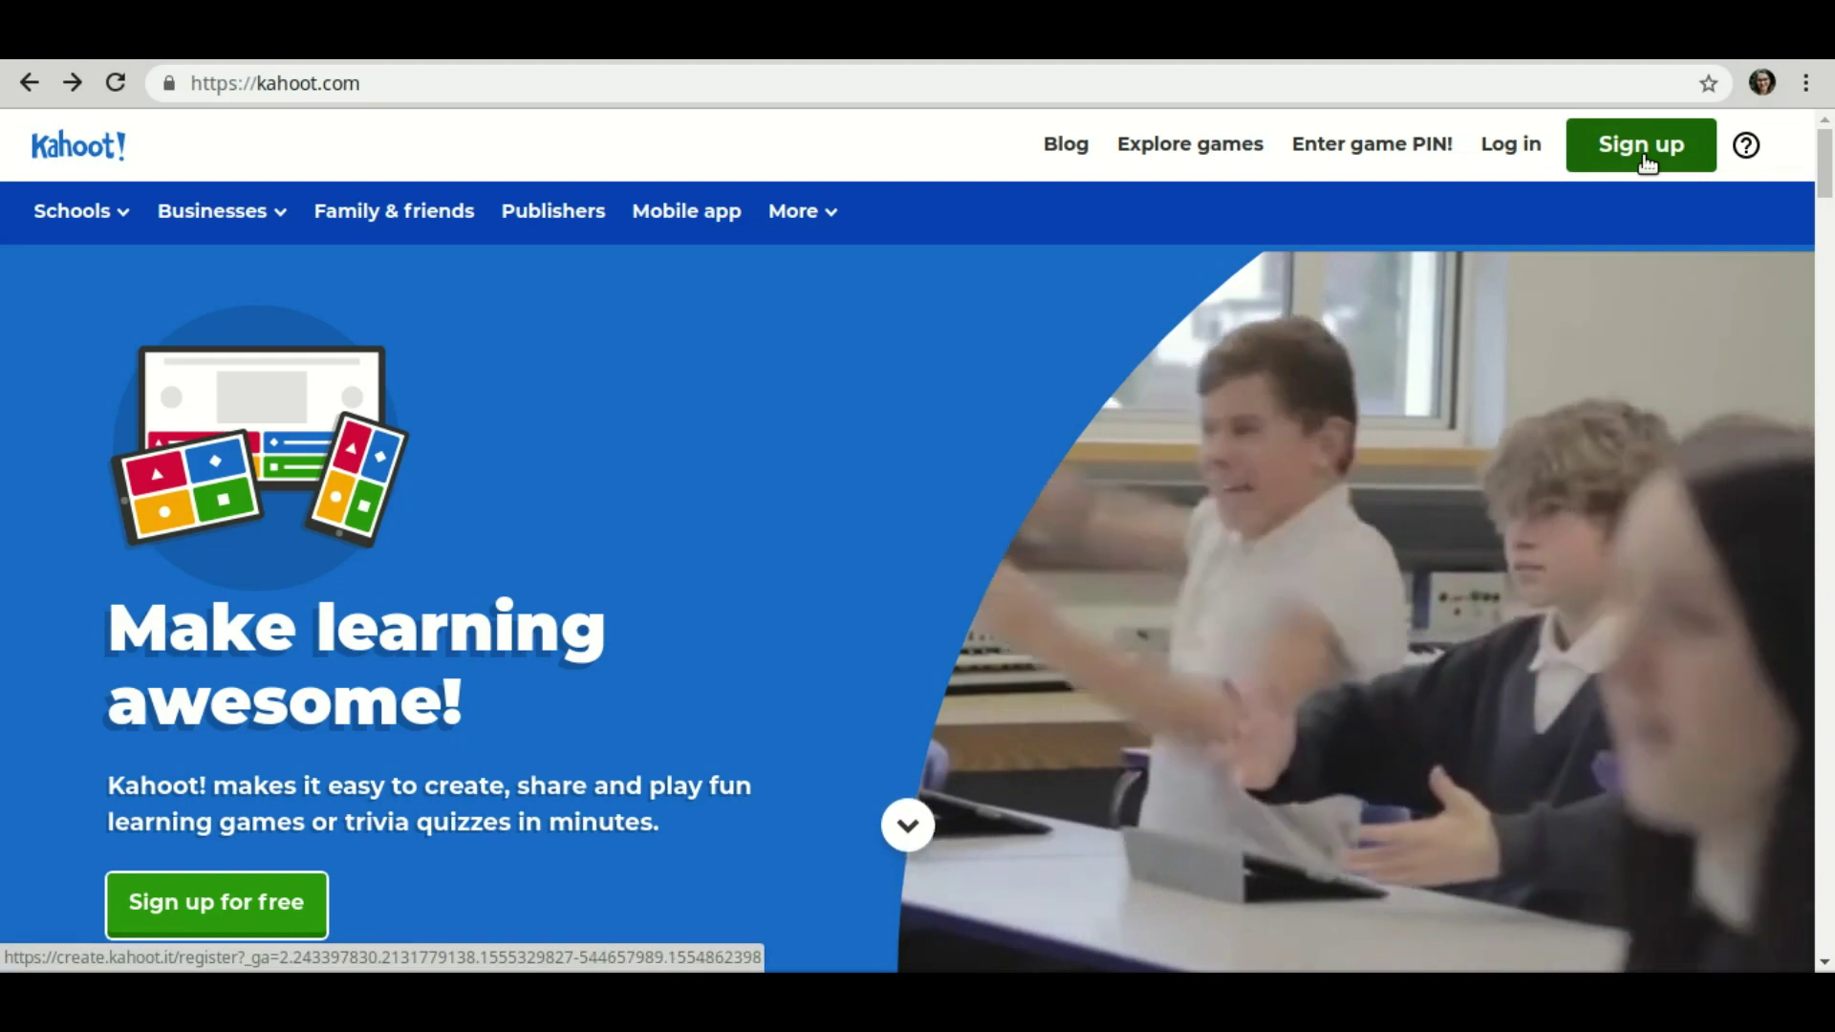
Start a new Kahoot! account registration as a teacher.
click(1644, 156)
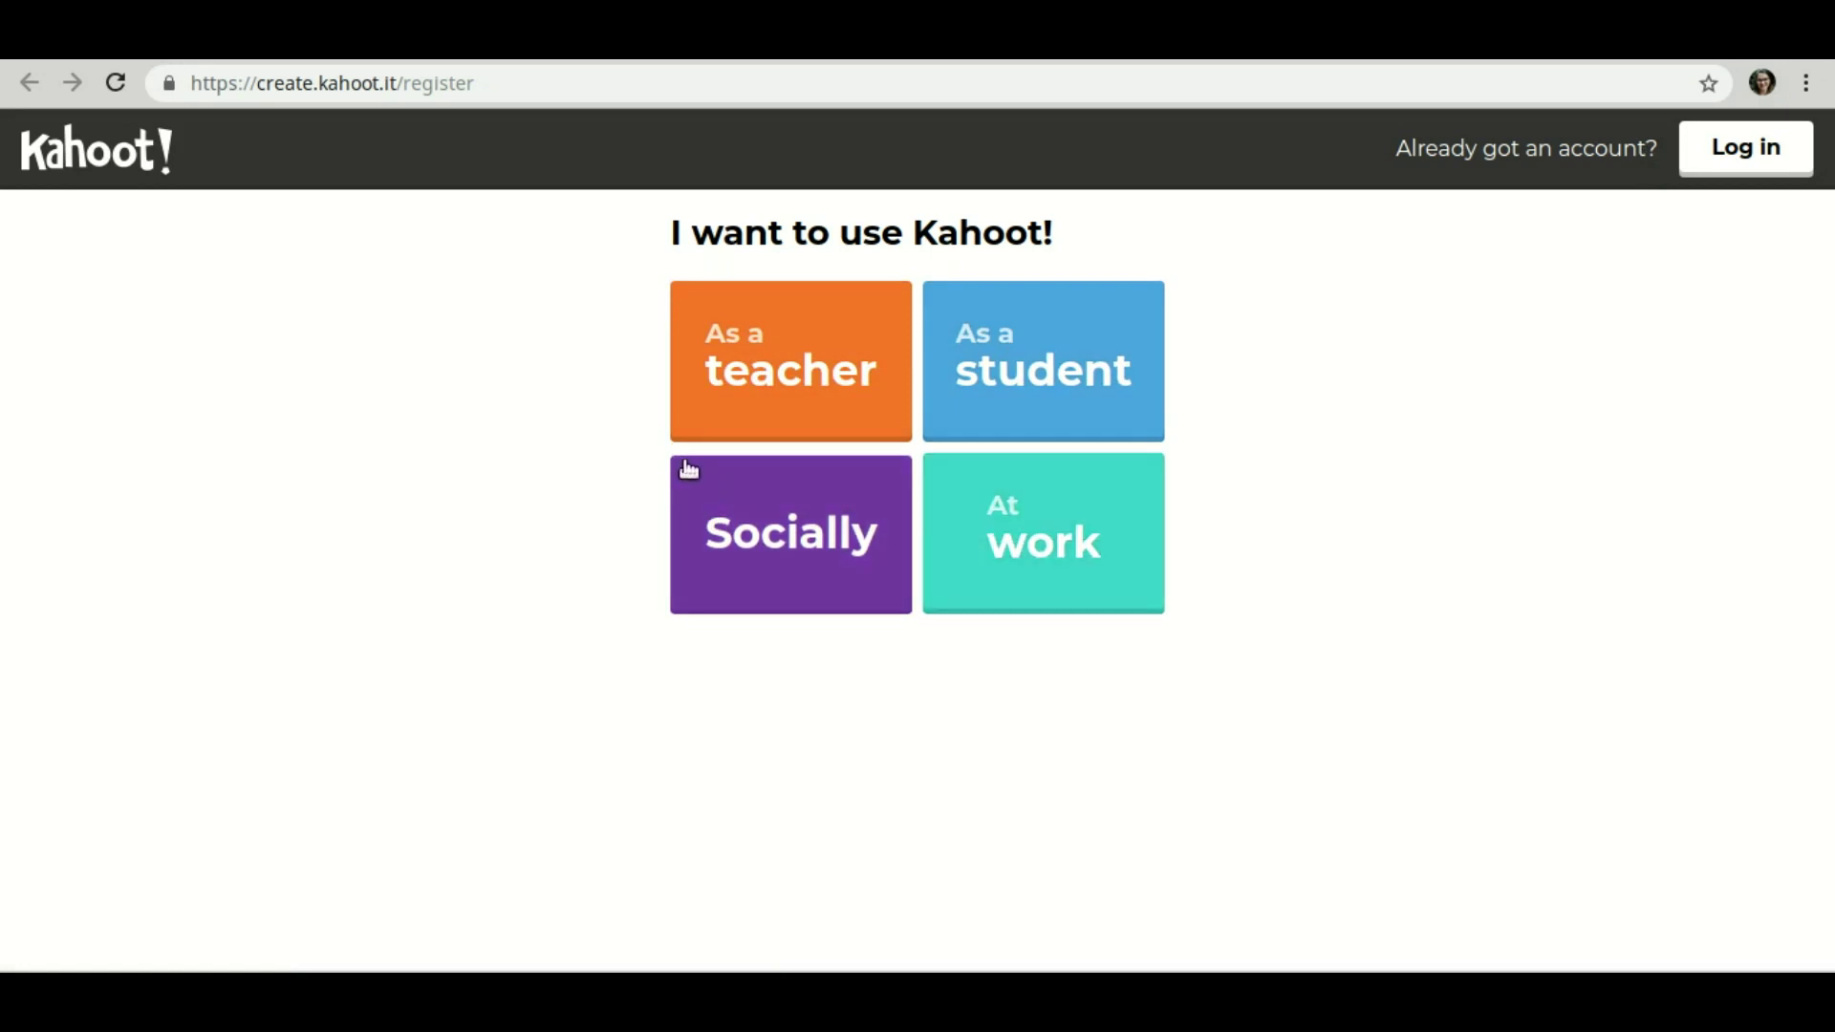
click(717, 387)
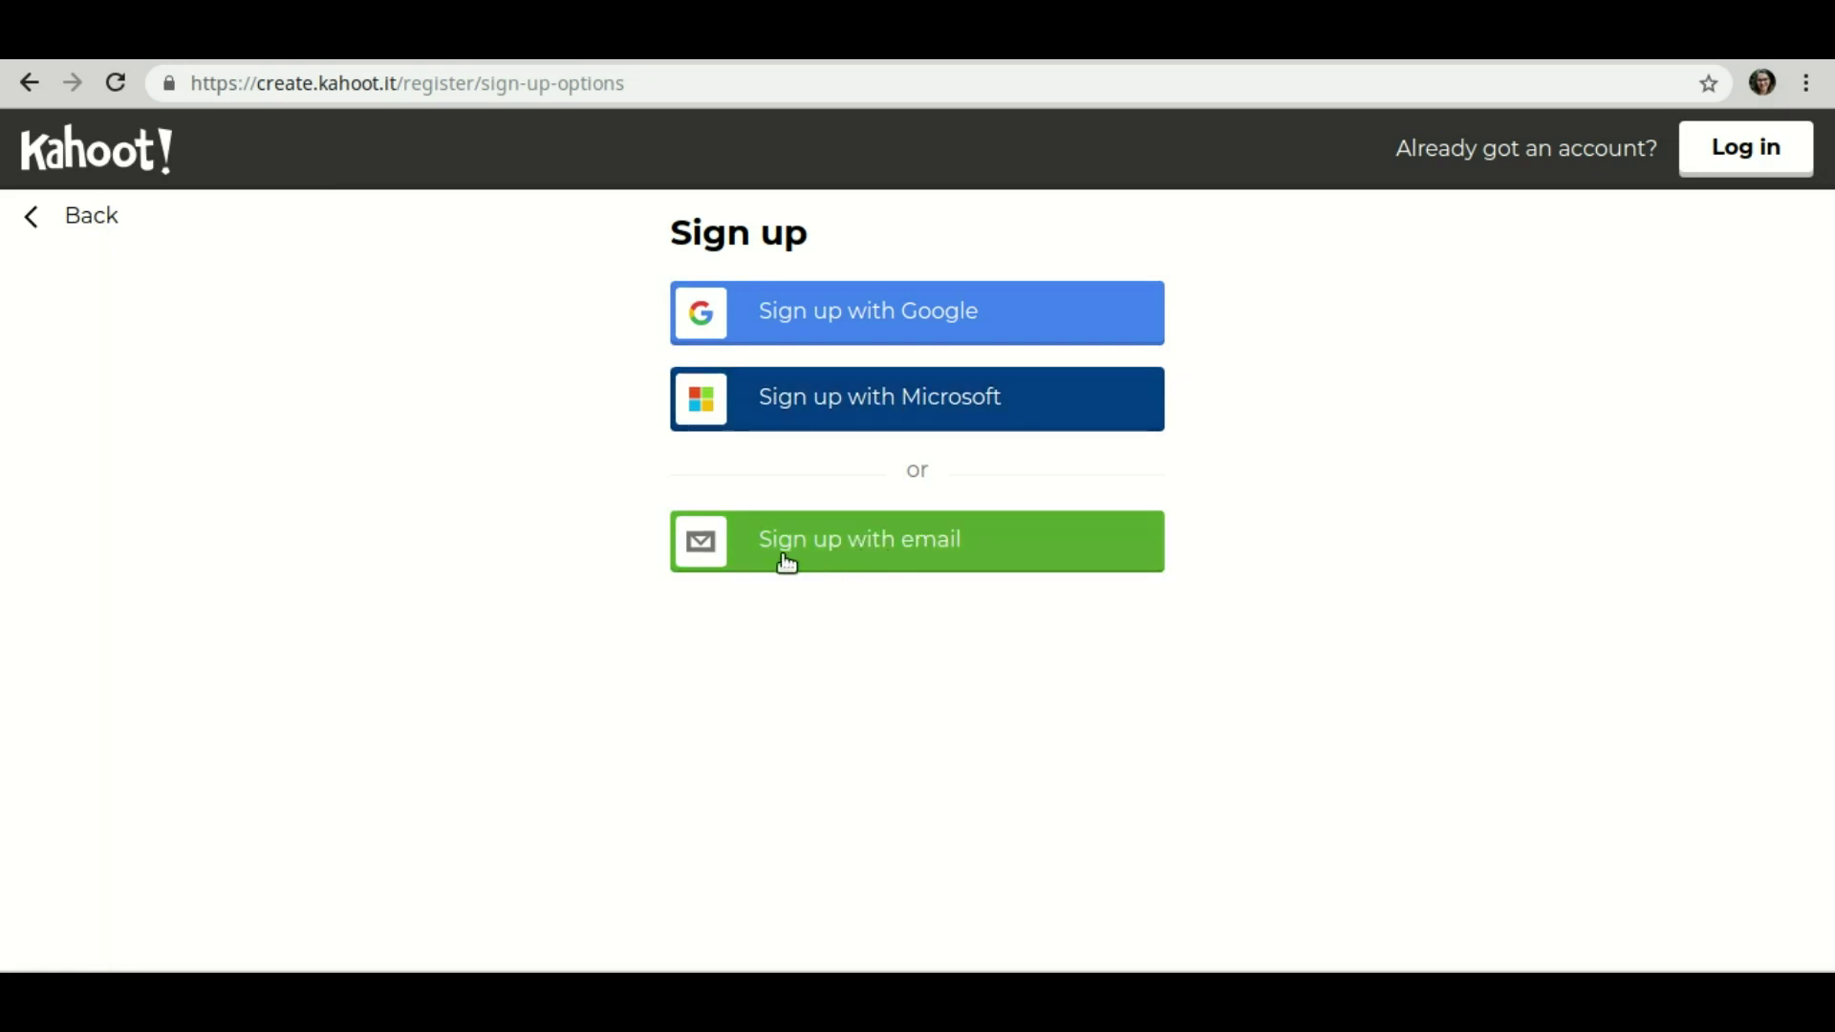
Choose email sign-up and leave the workplace type unselected.
click(822, 550)
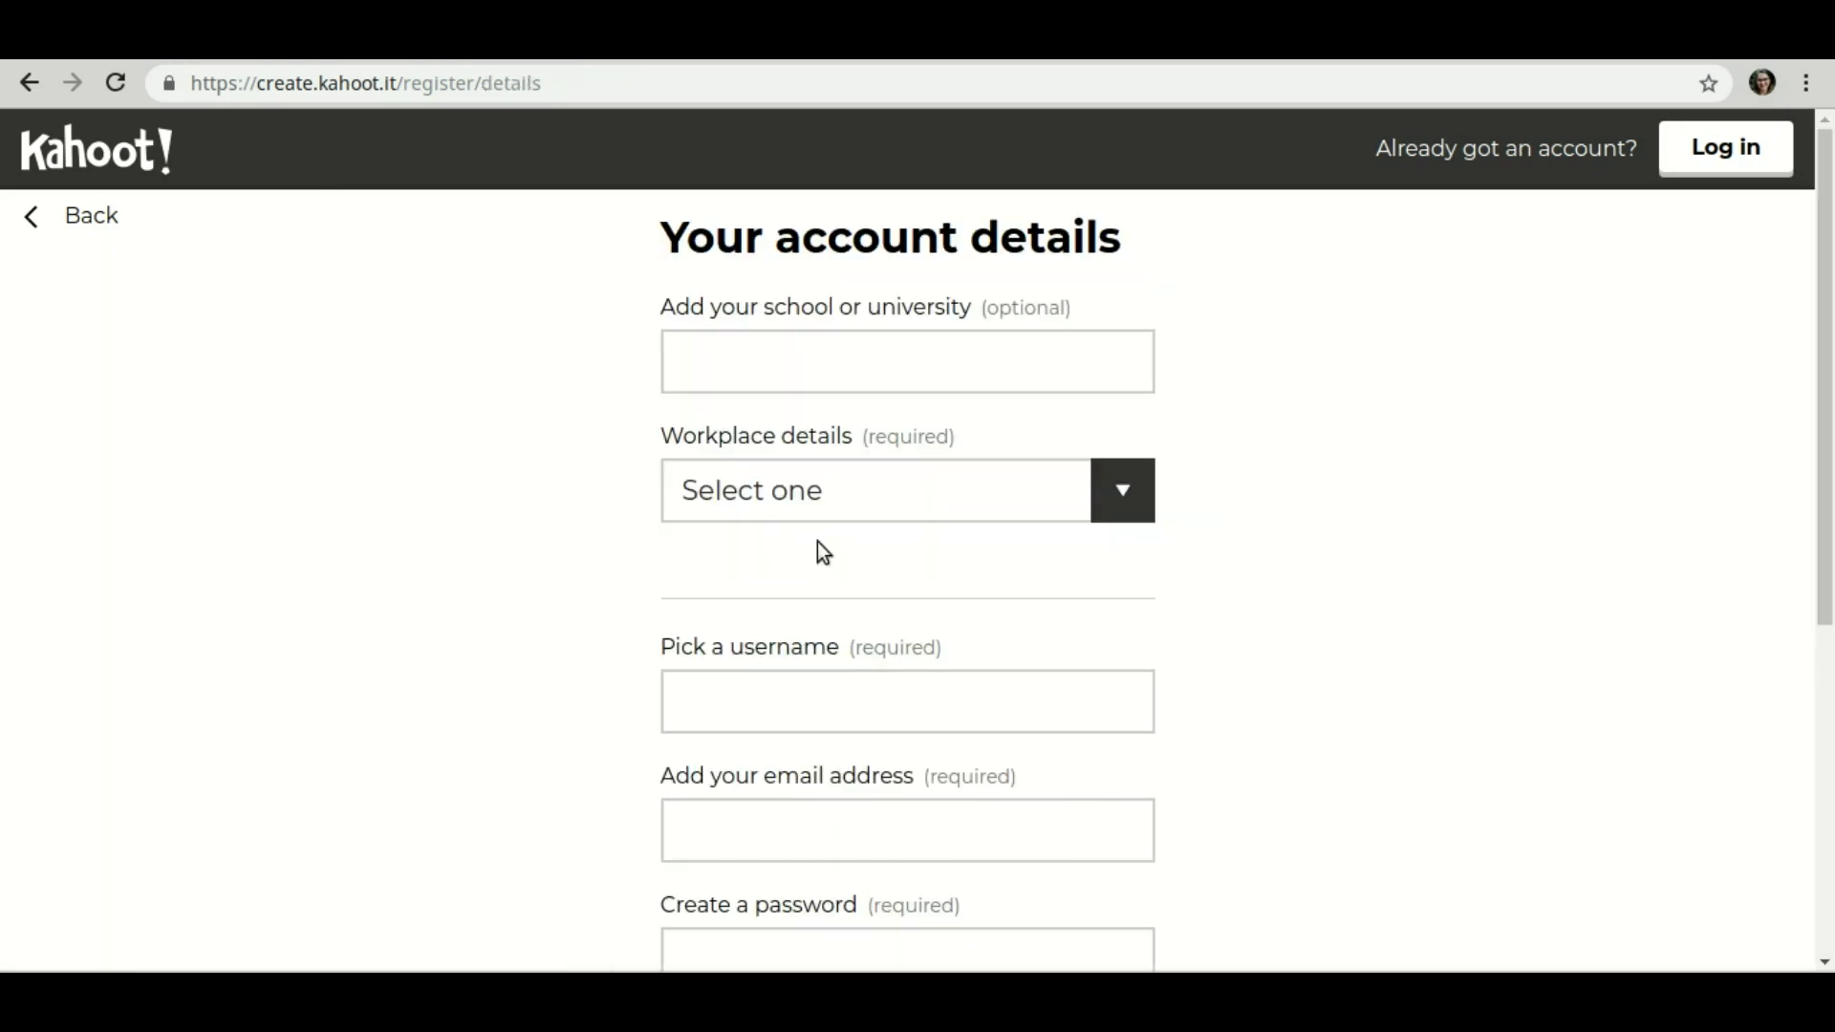
click(794, 369)
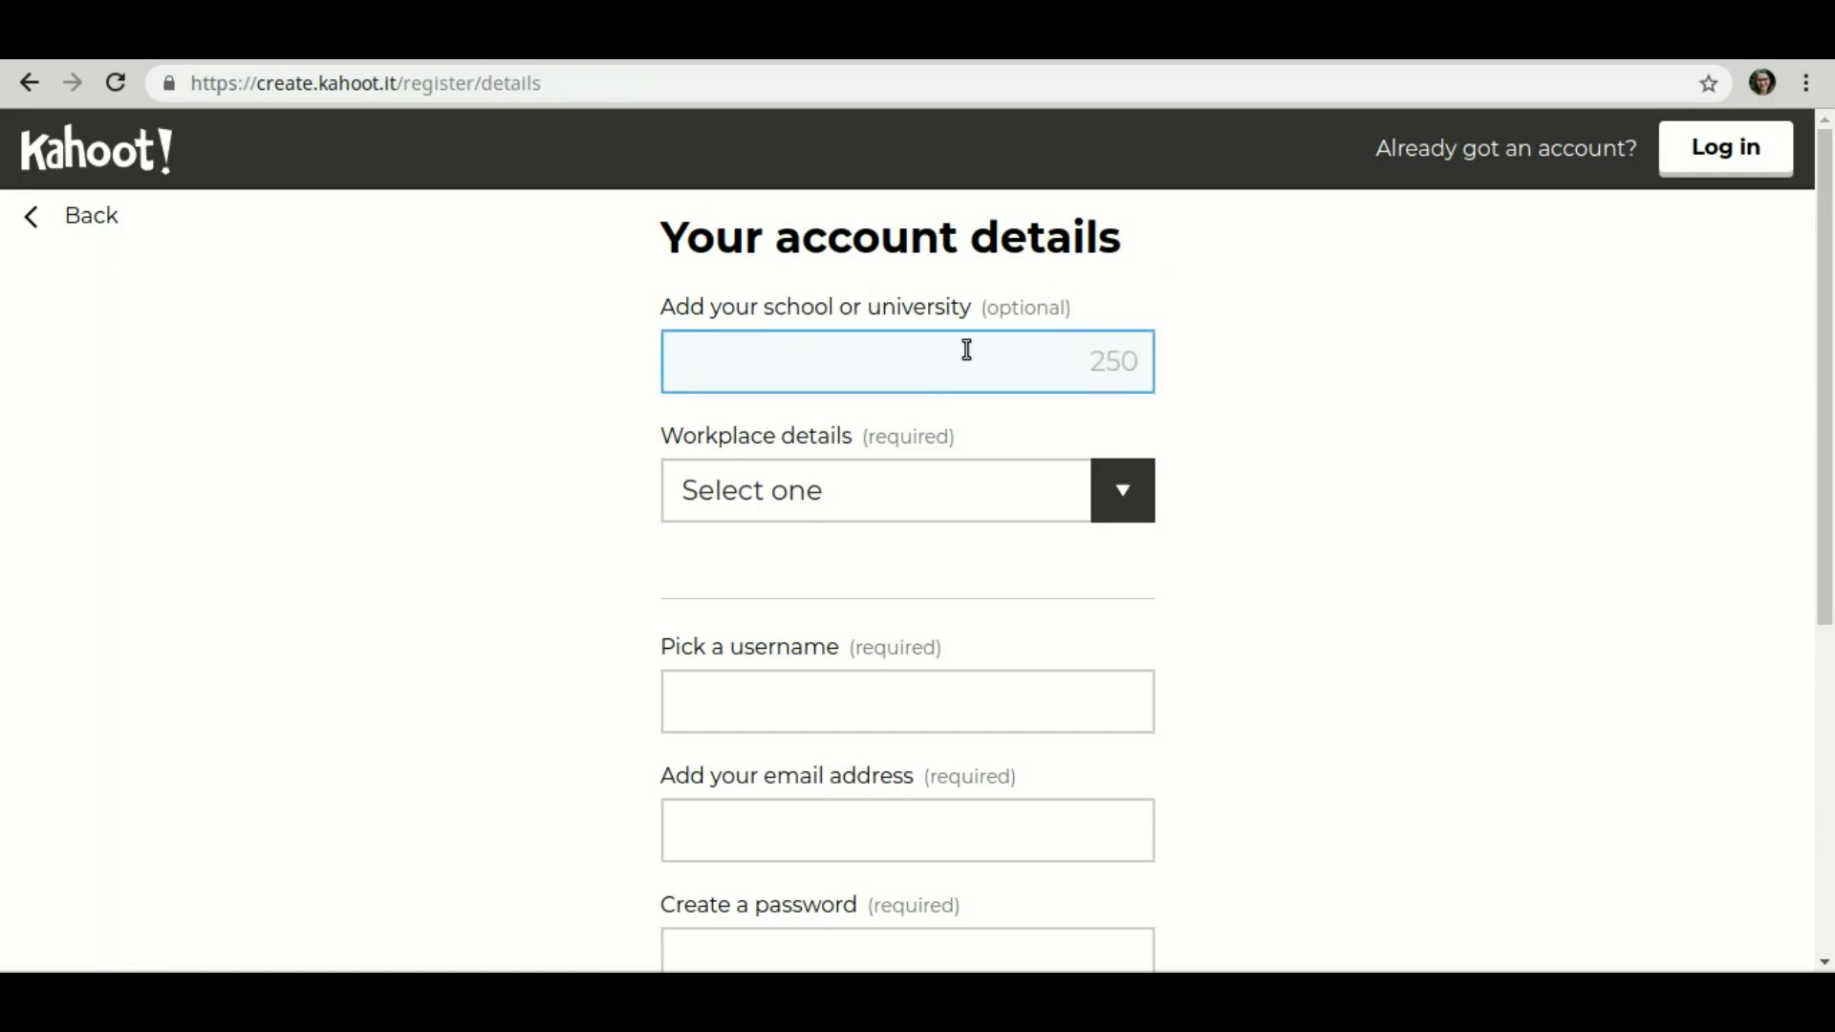
click(770, 490)
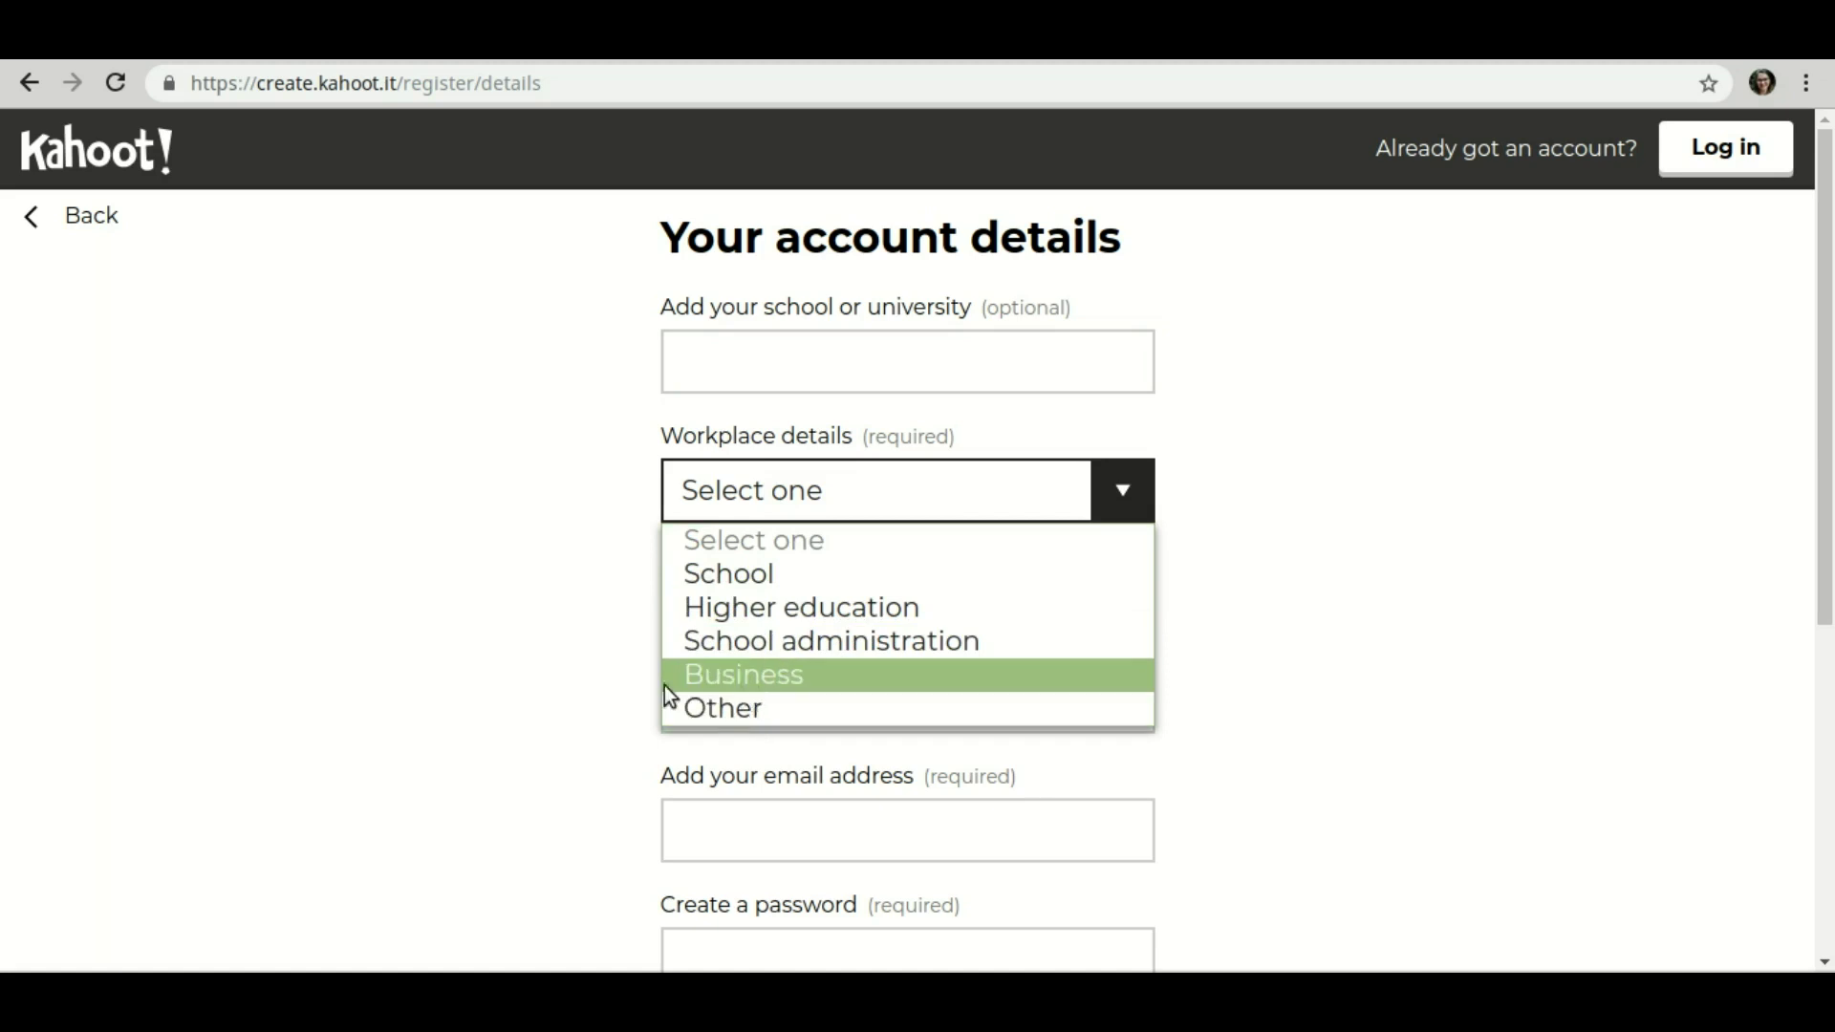
click(550, 627)
scroll(746, 600, down, 2)
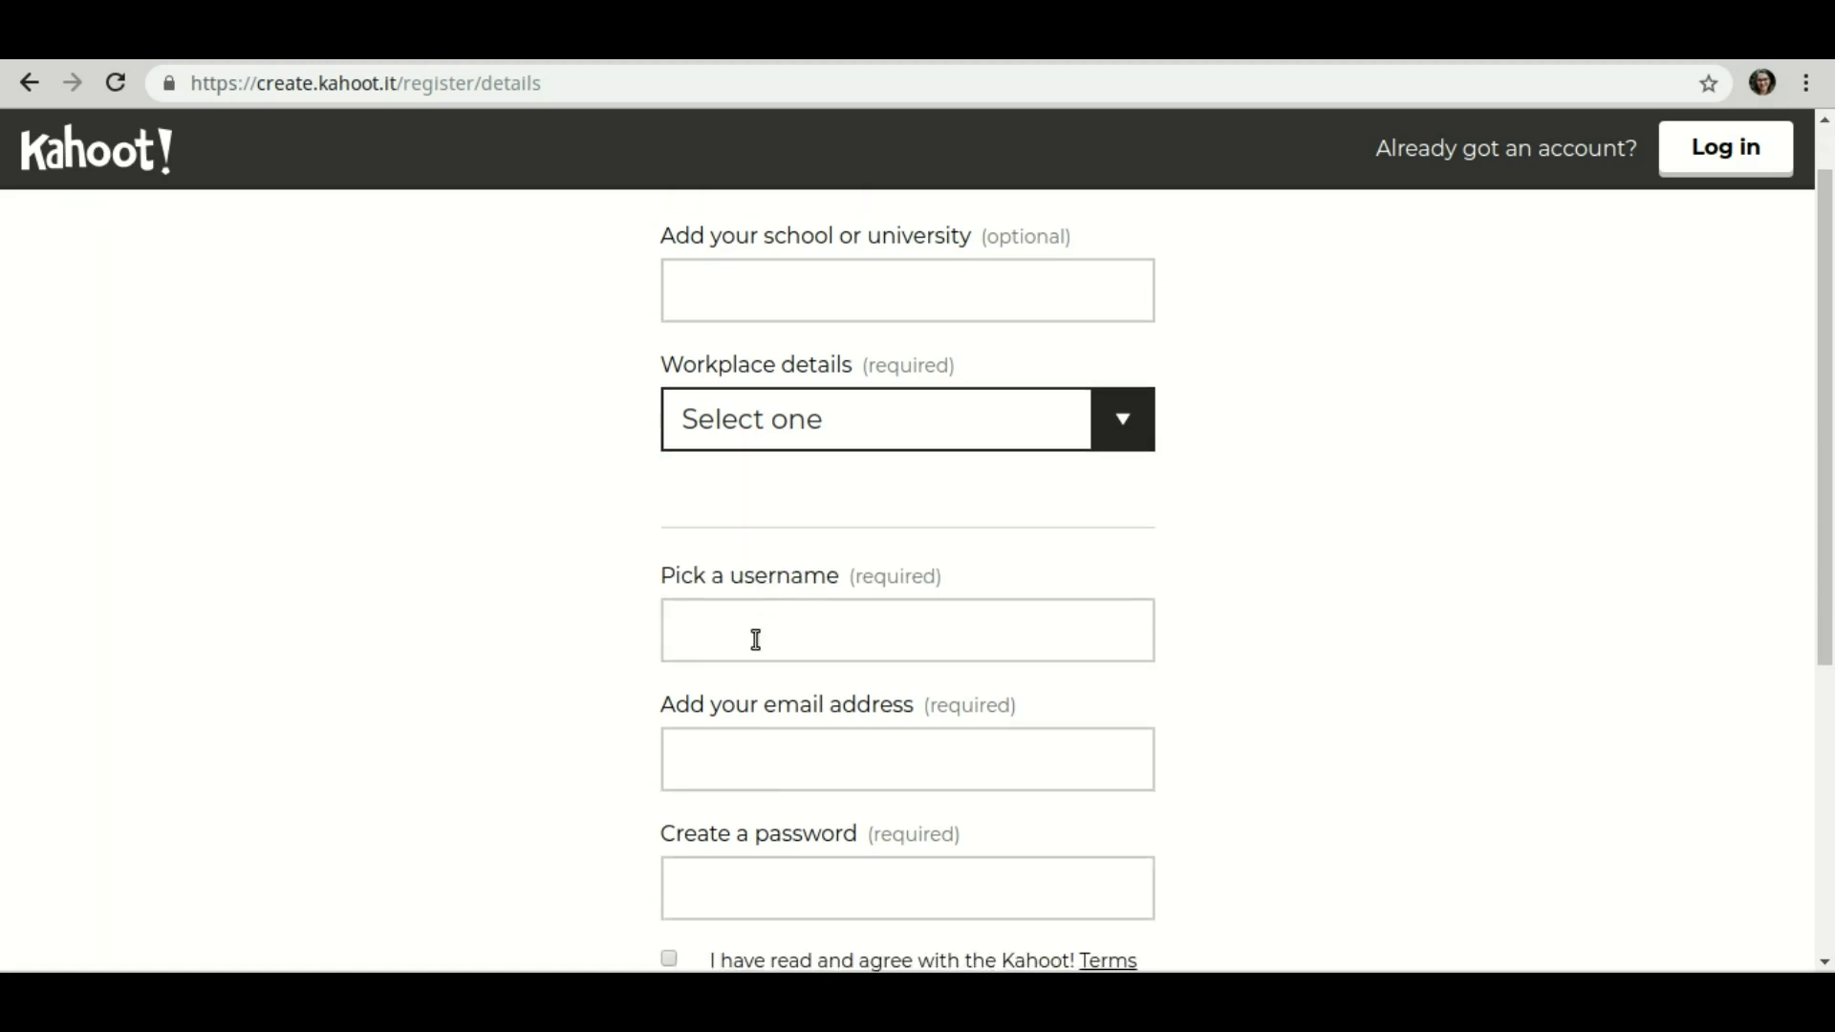
Enter a username, appending 14 after the first choice was taken.
click(755, 636)
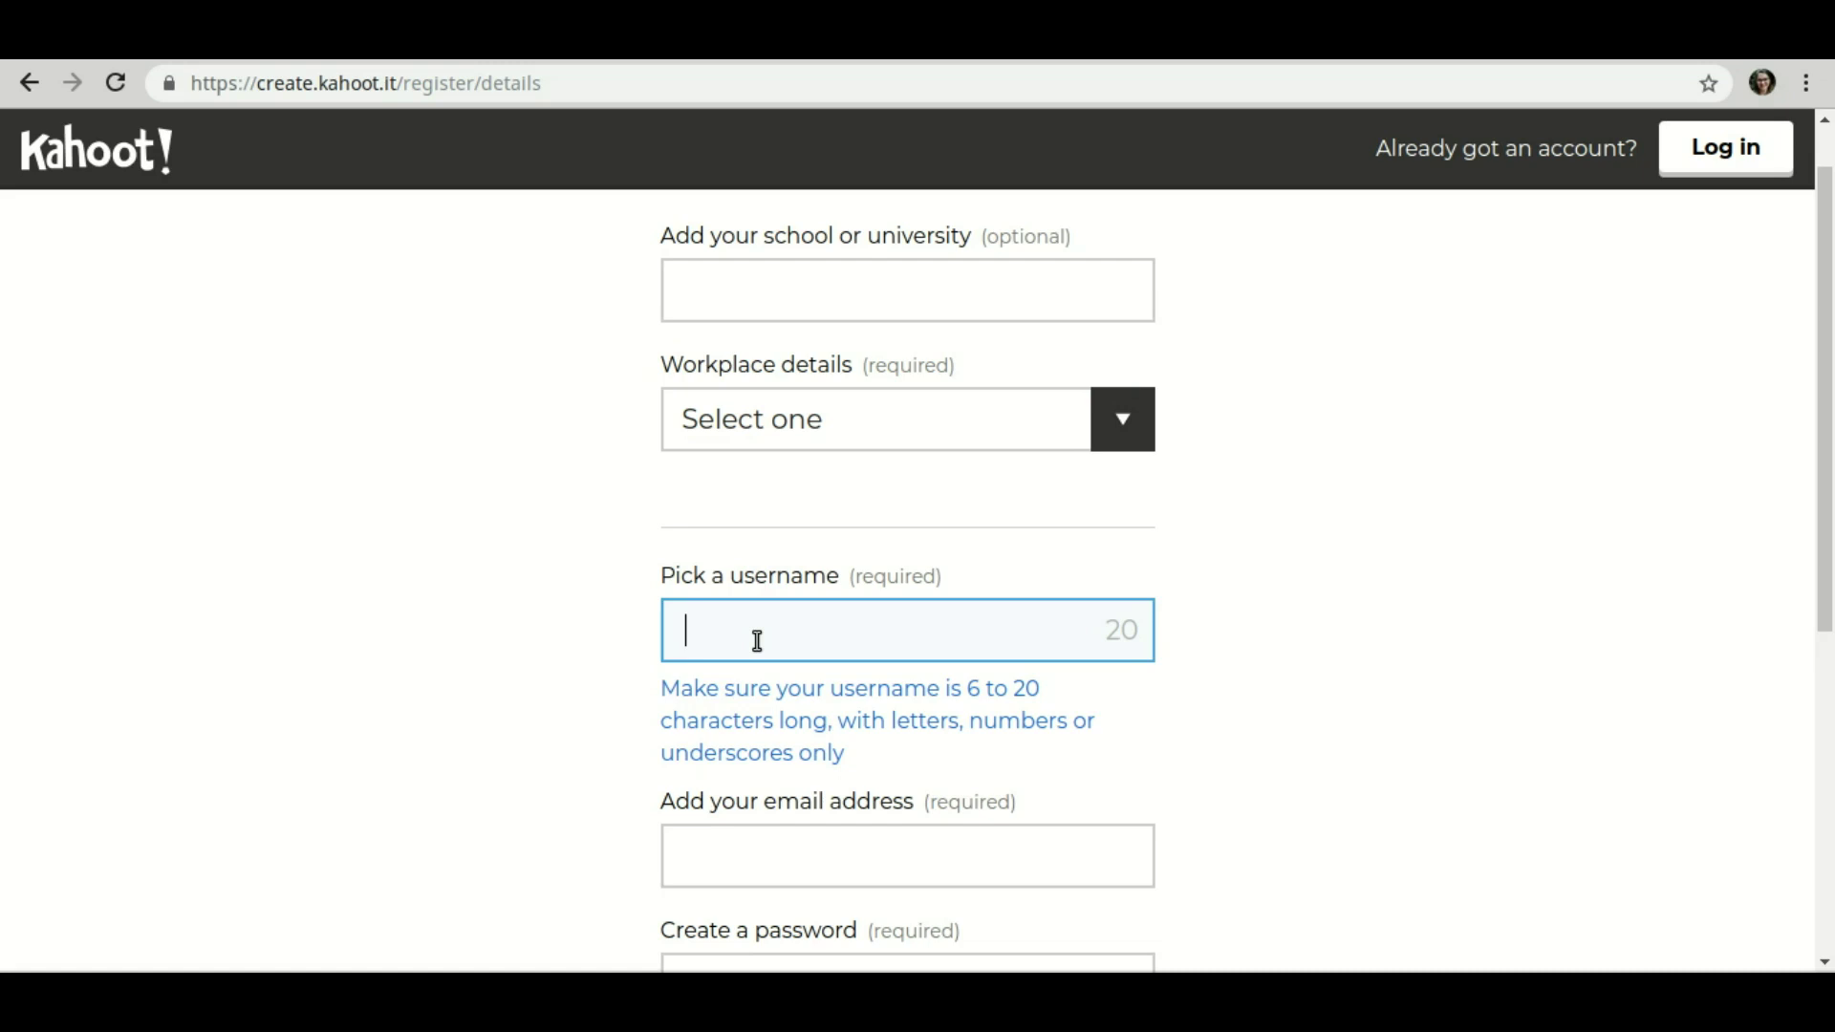
text(julianecolling)
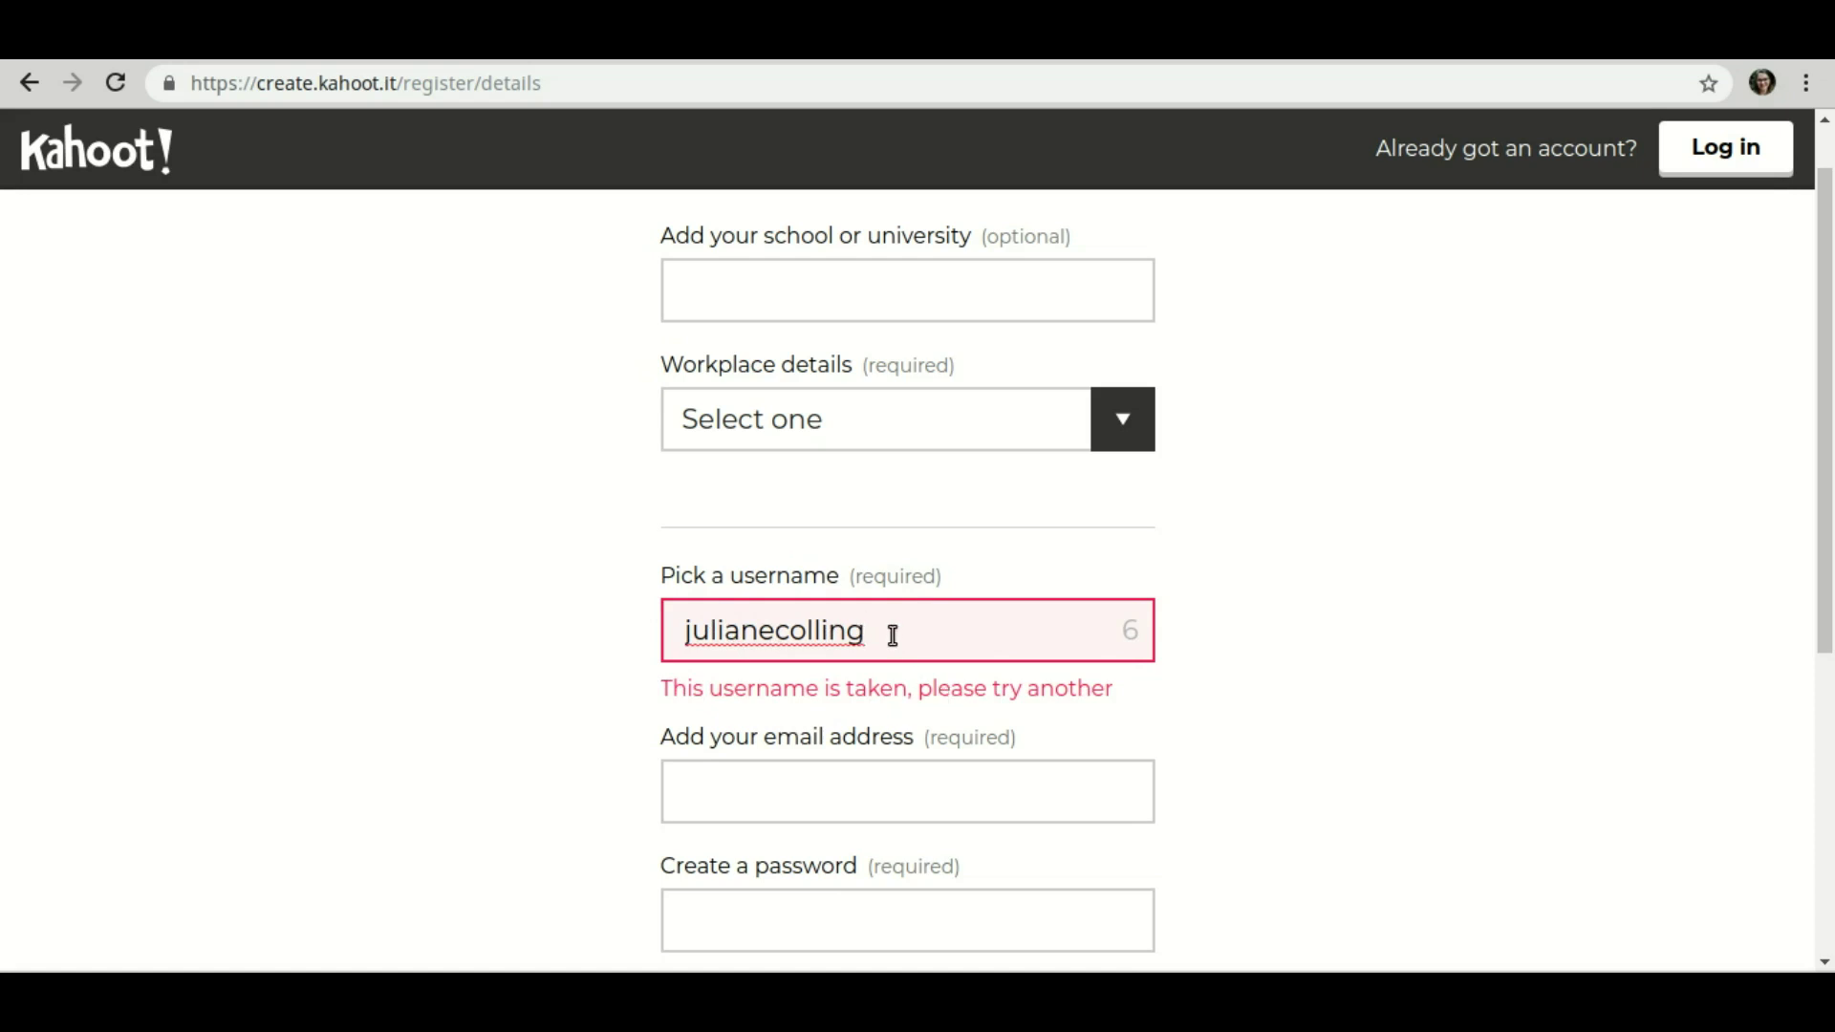
text(14)
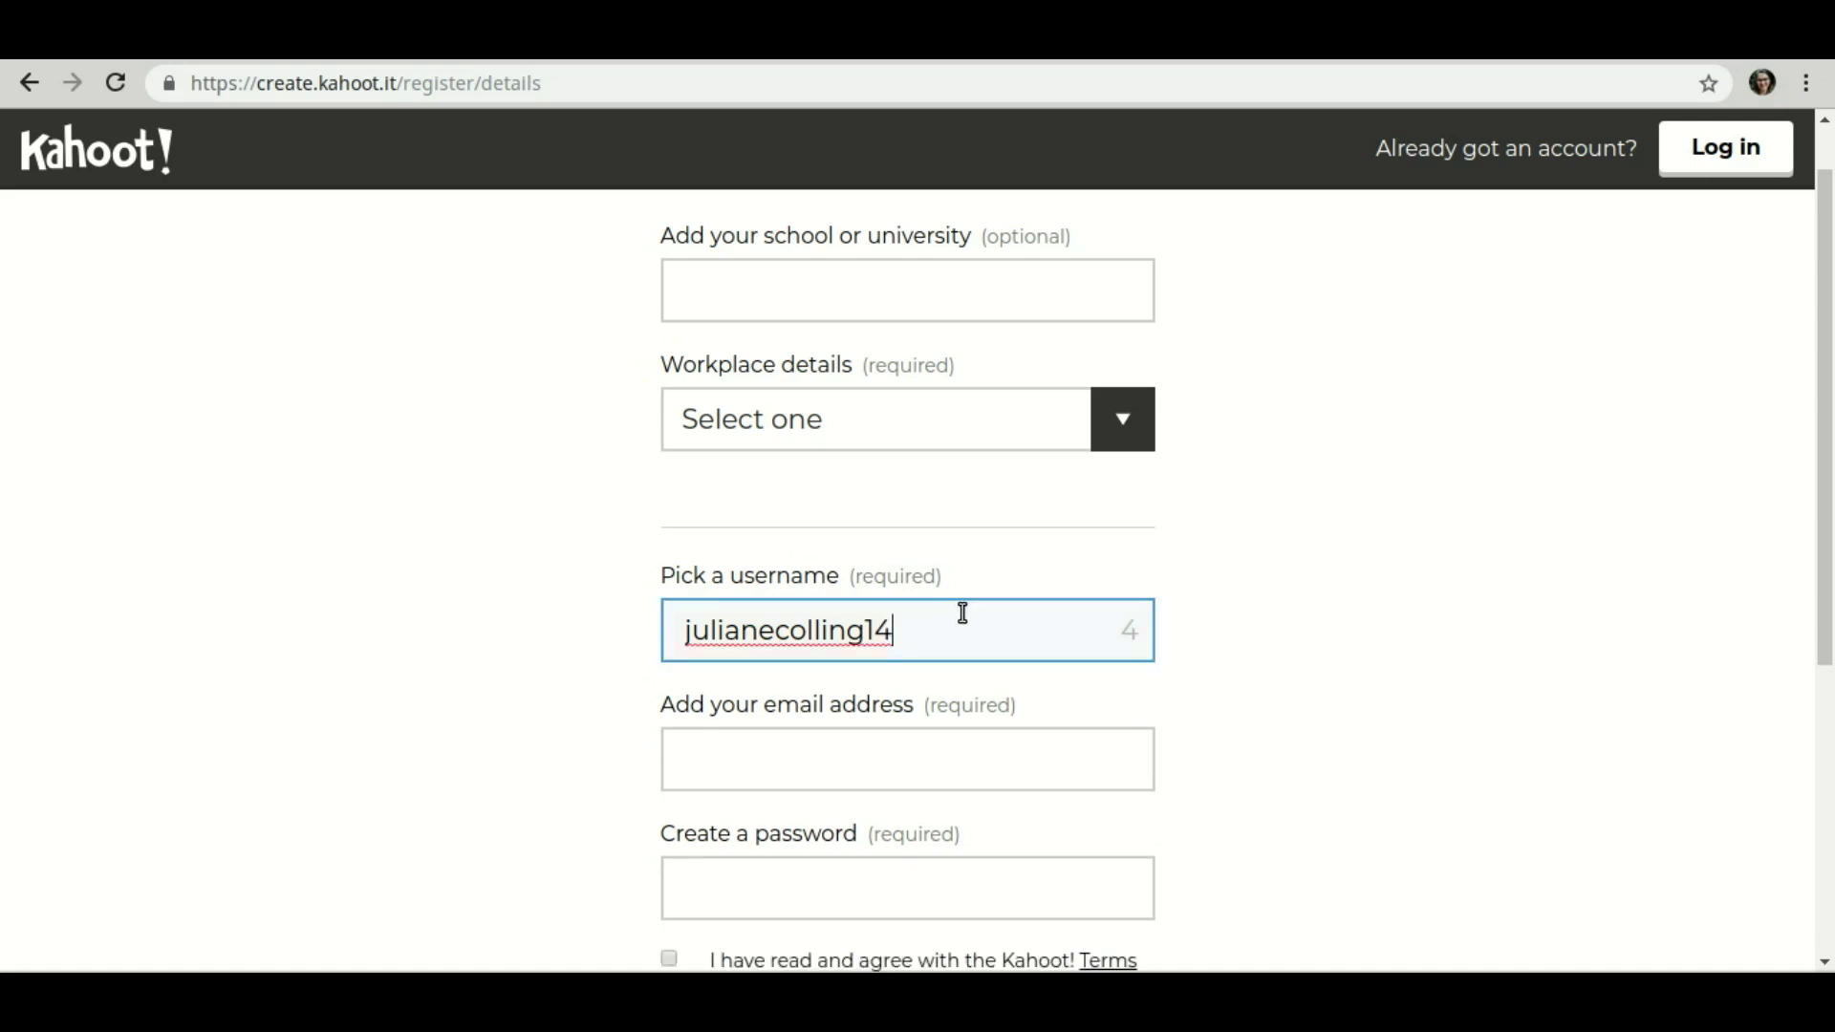
Visit the email and password fields without filling them in.
scroll(960, 617, down, 2)
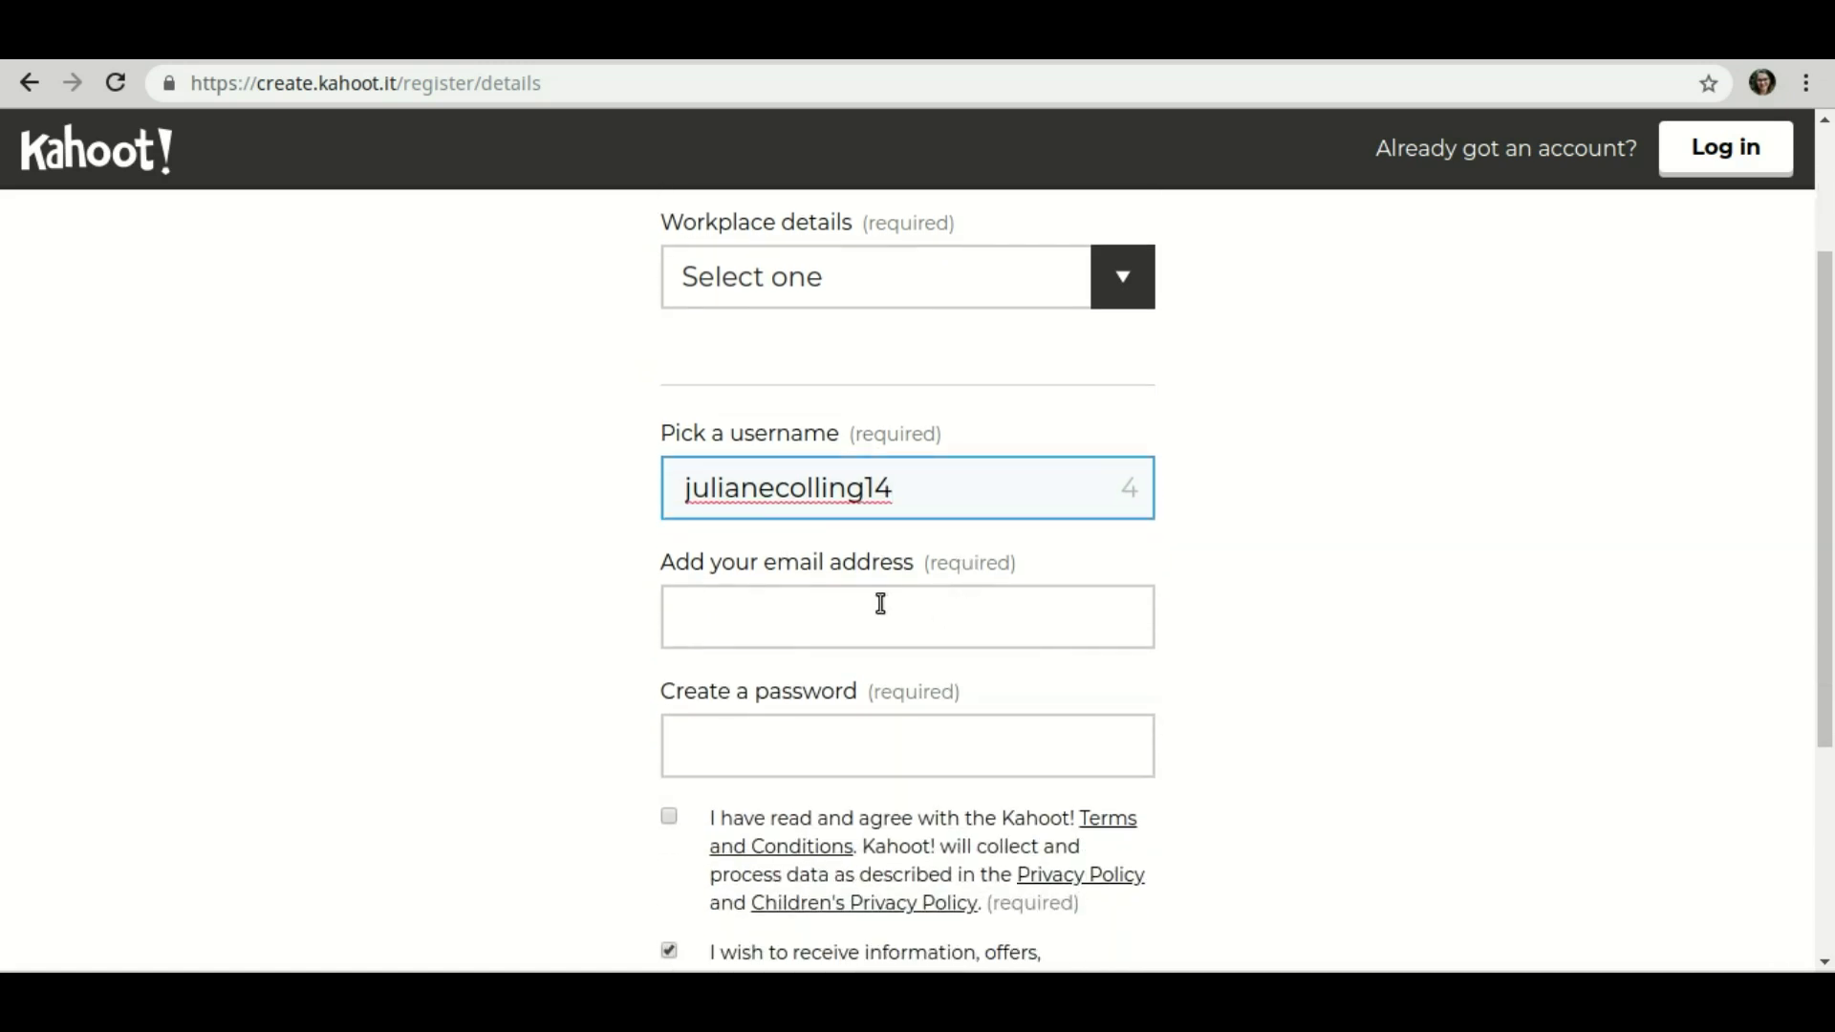
click(877, 604)
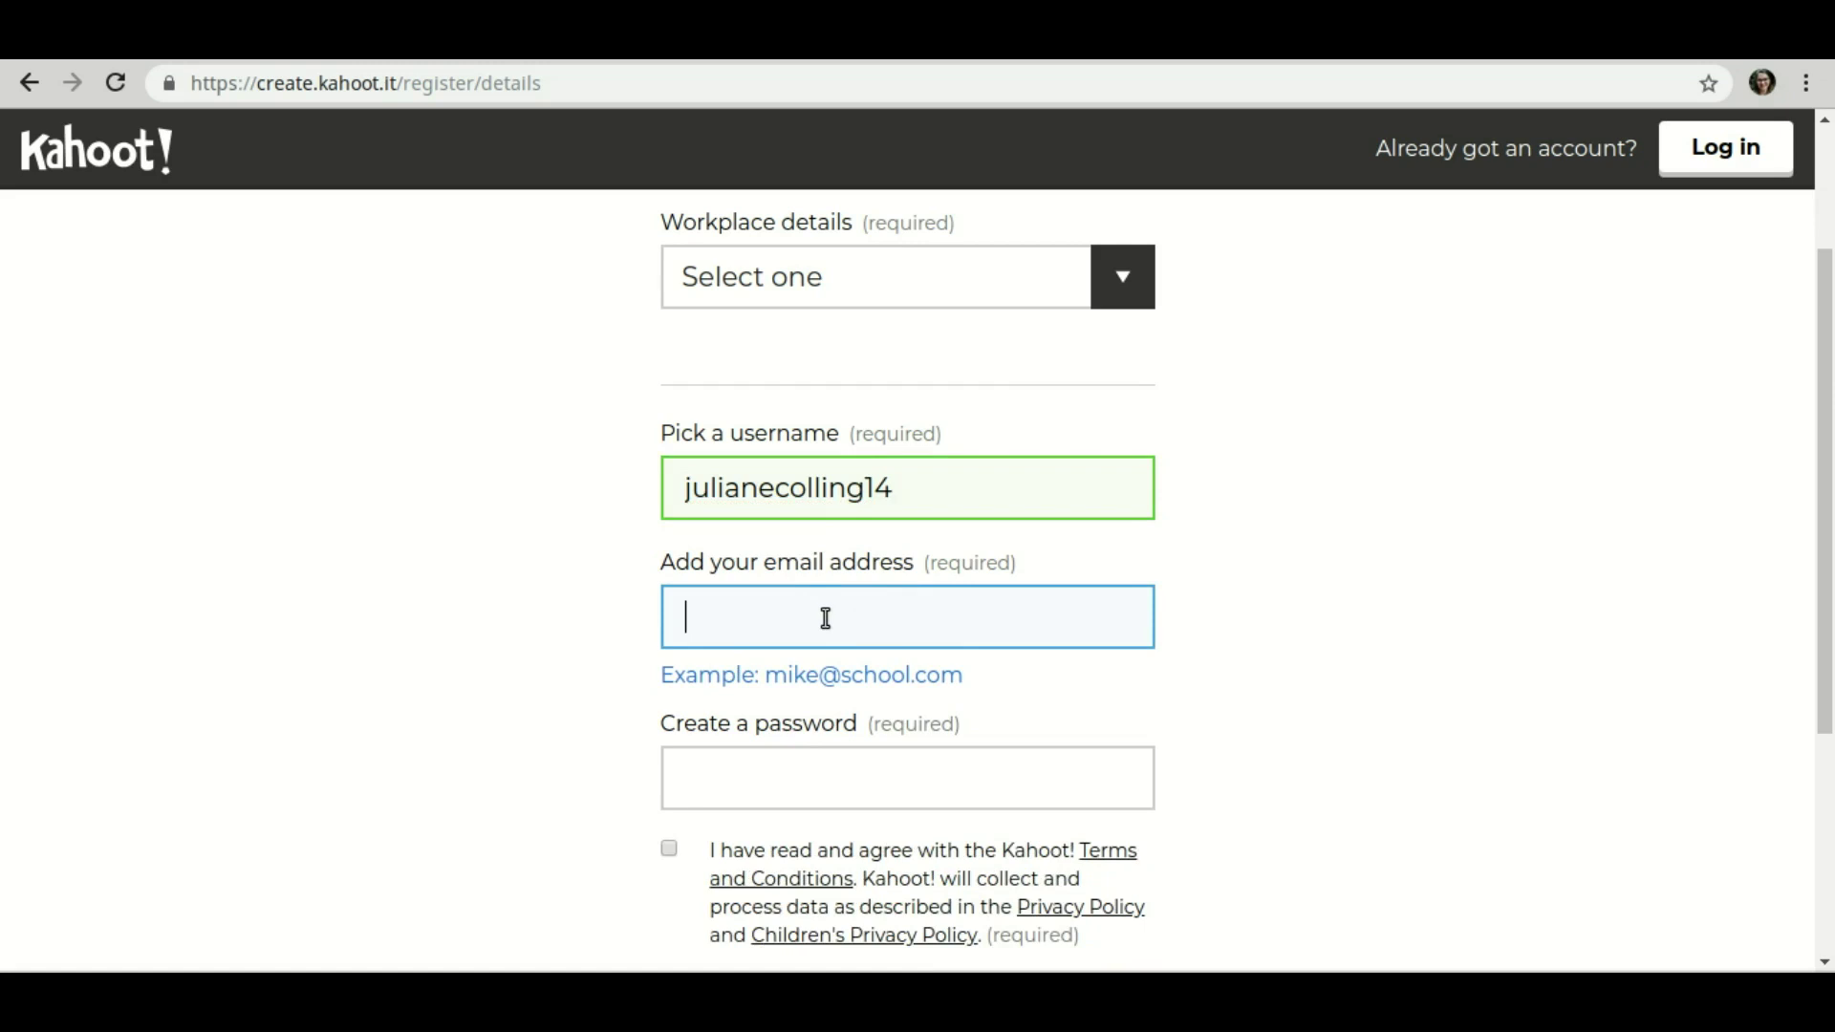
scroll(826, 619, down, 1)
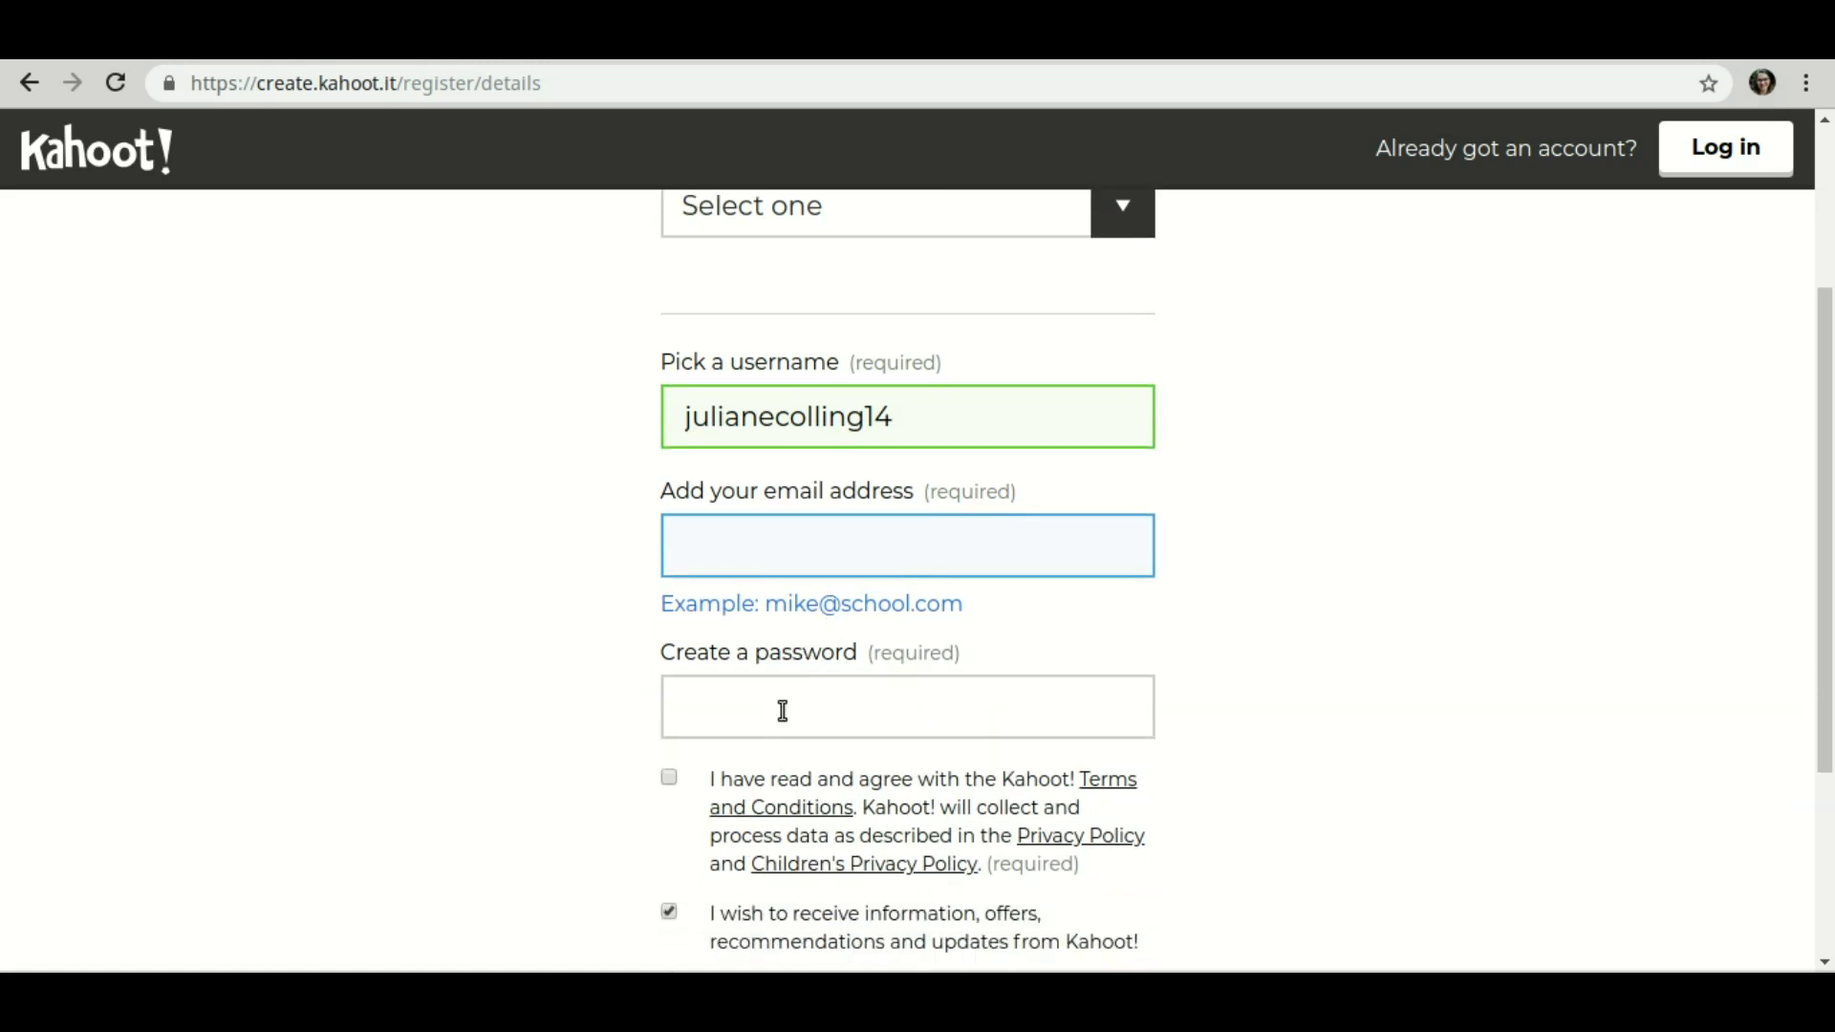
click(903, 716)
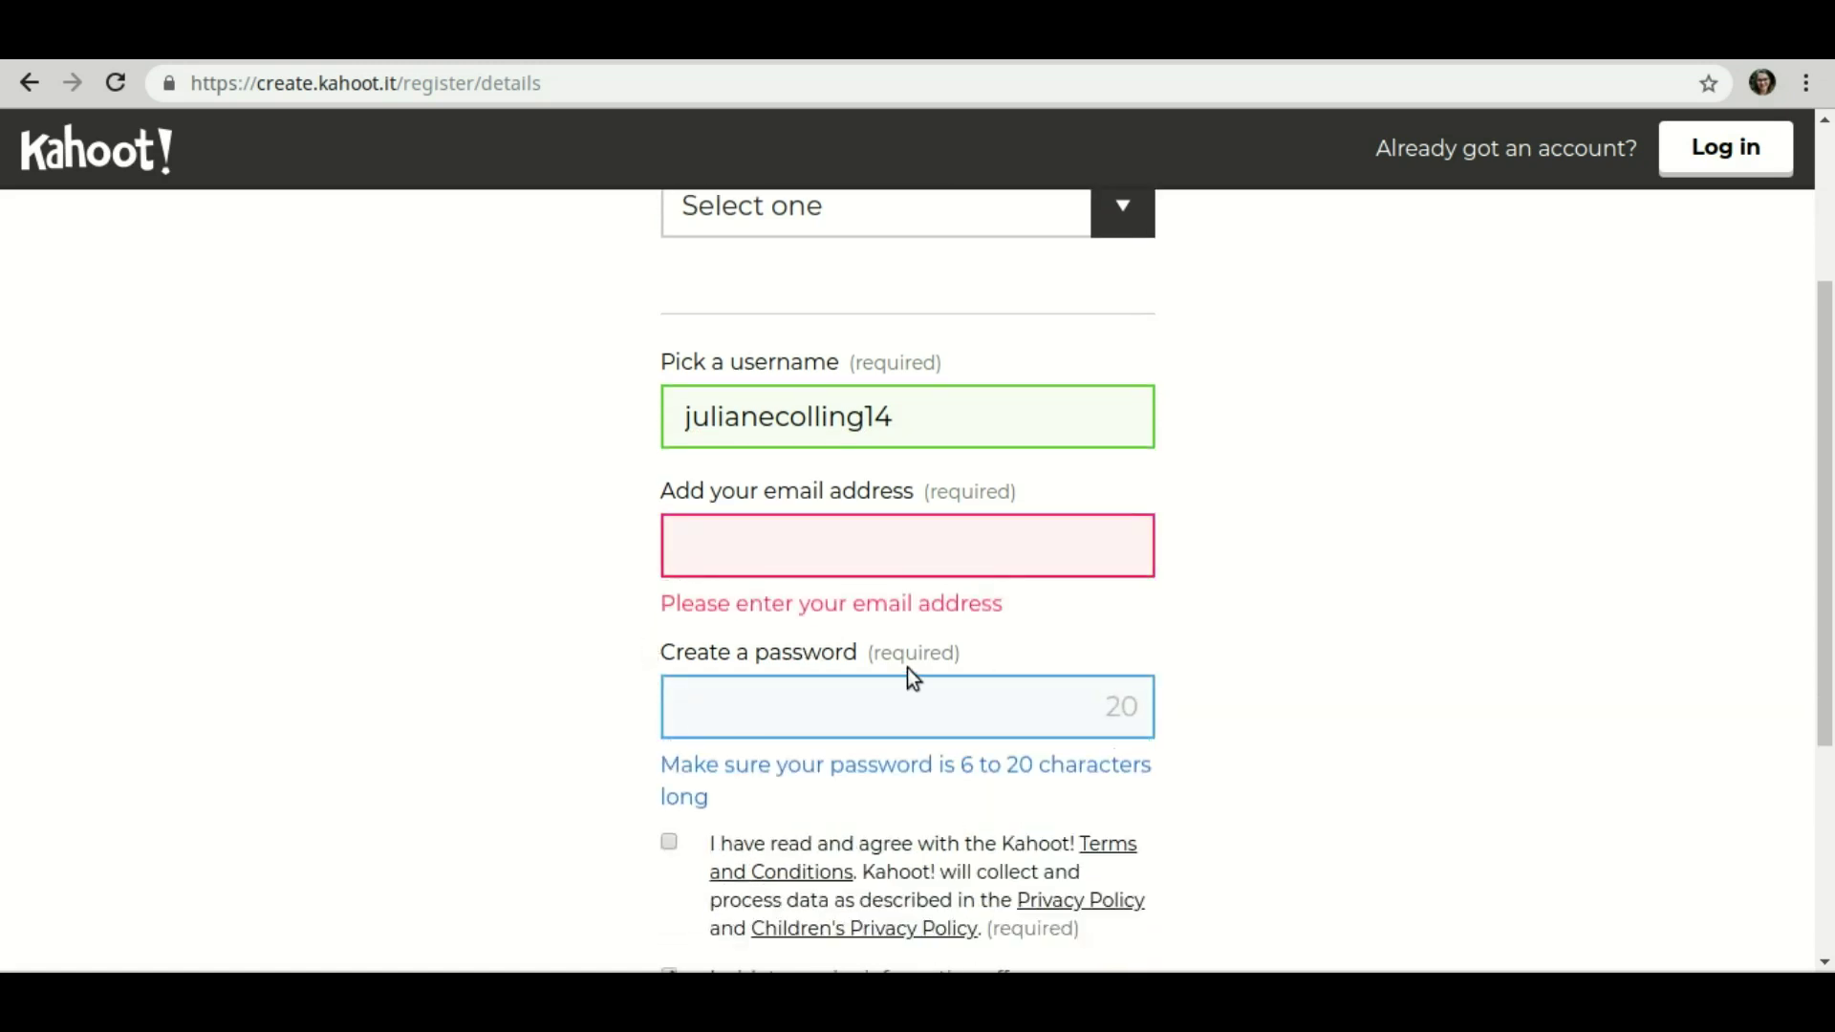
scroll(908, 682, down, 3)
scroll(950, 512, down, 2)
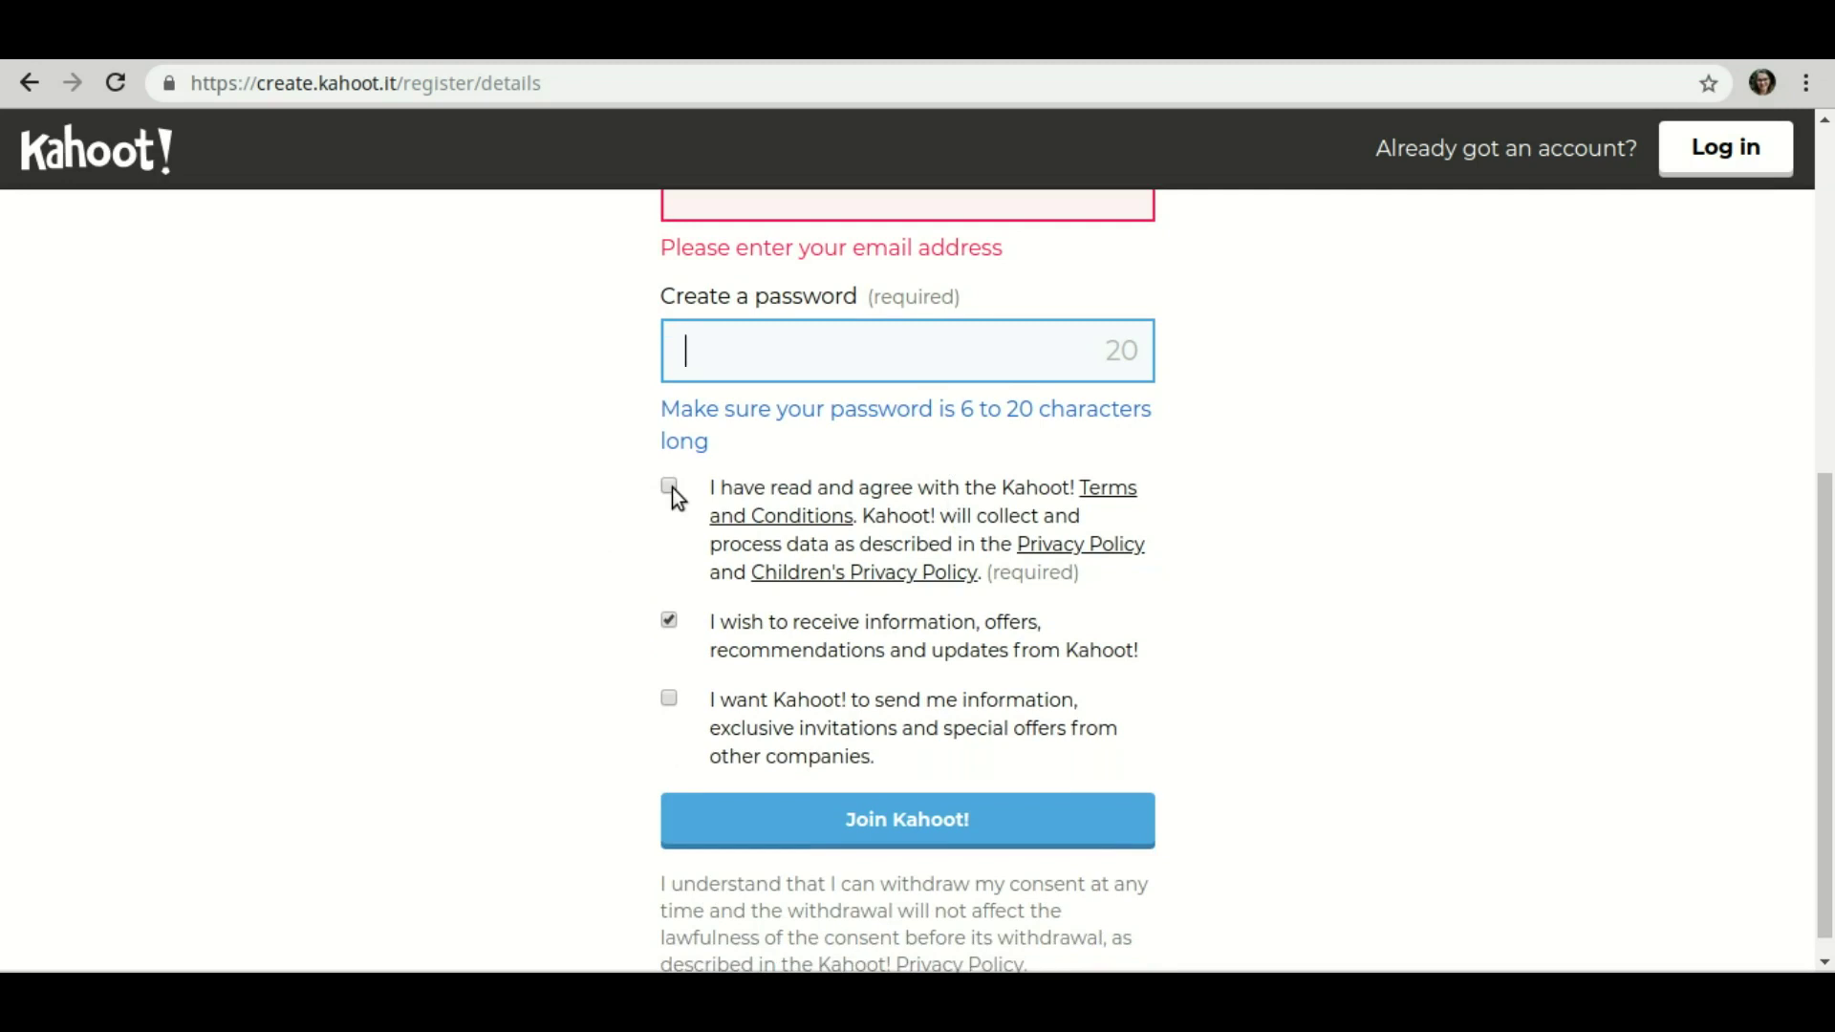
Accept the terms, opt out of the newsletter, submit, then switch to logging in.
click(673, 487)
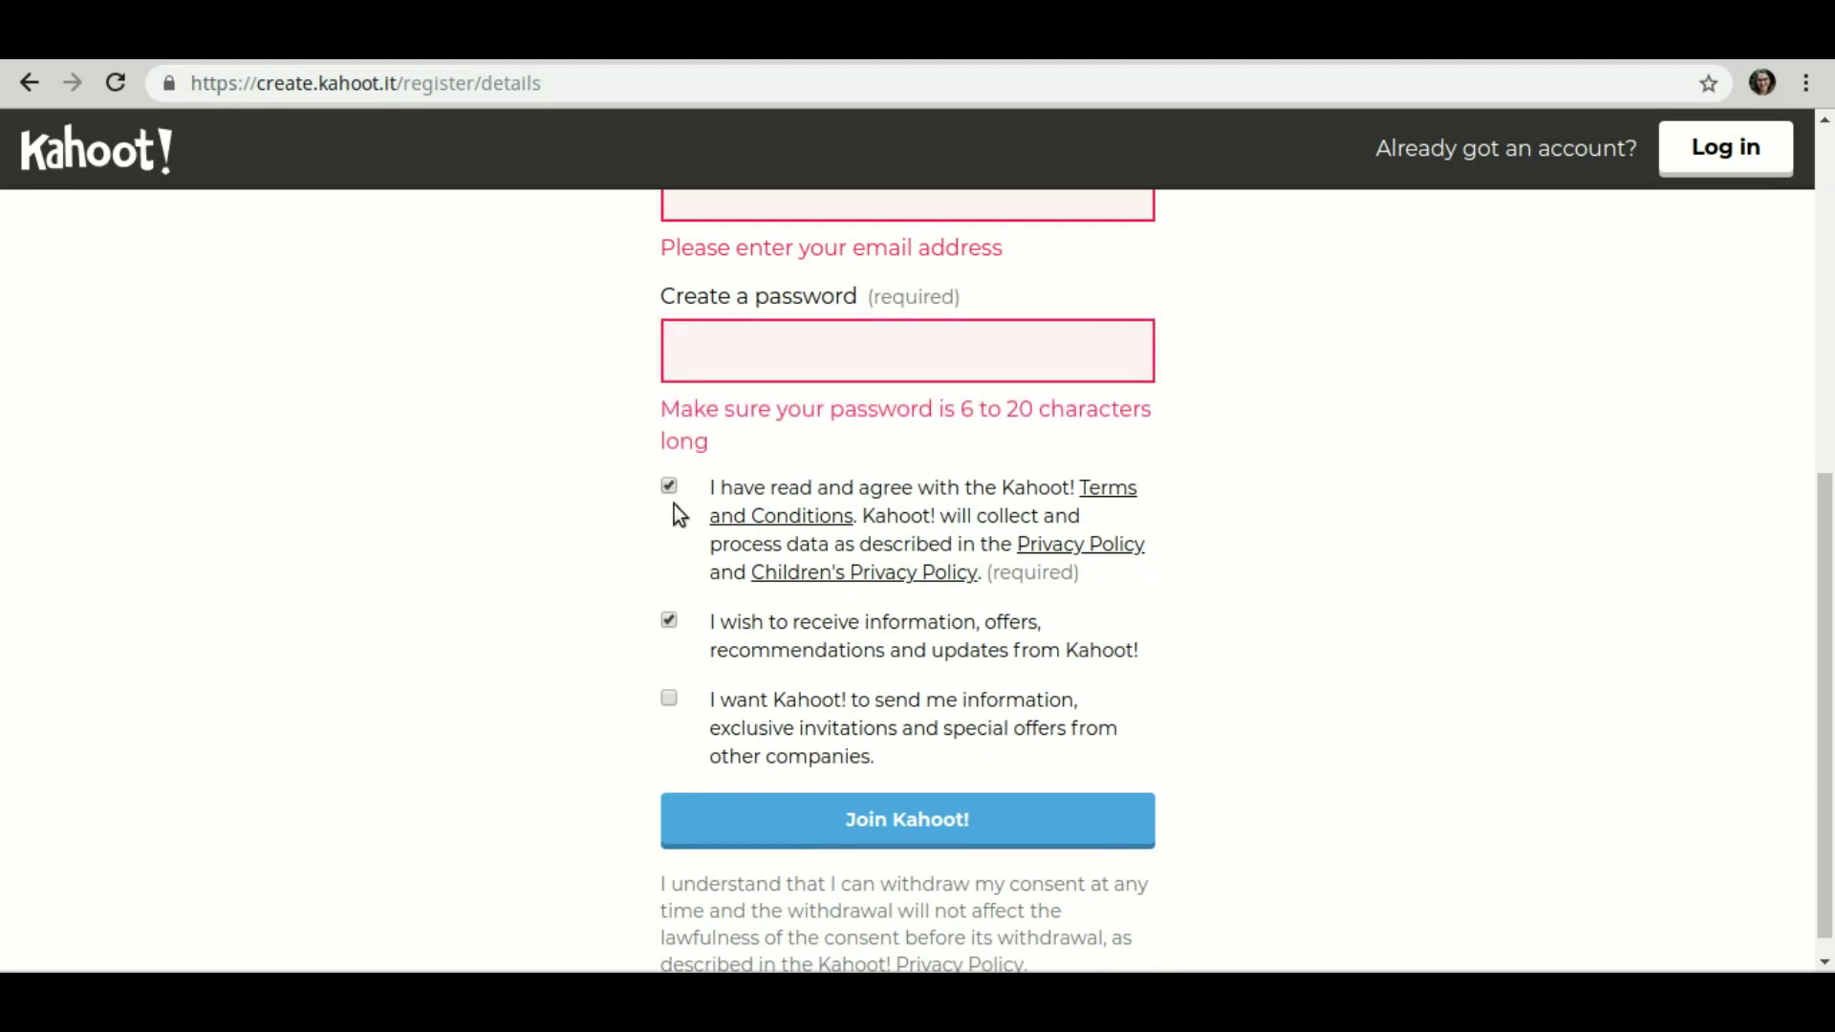
click(670, 622)
click(900, 828)
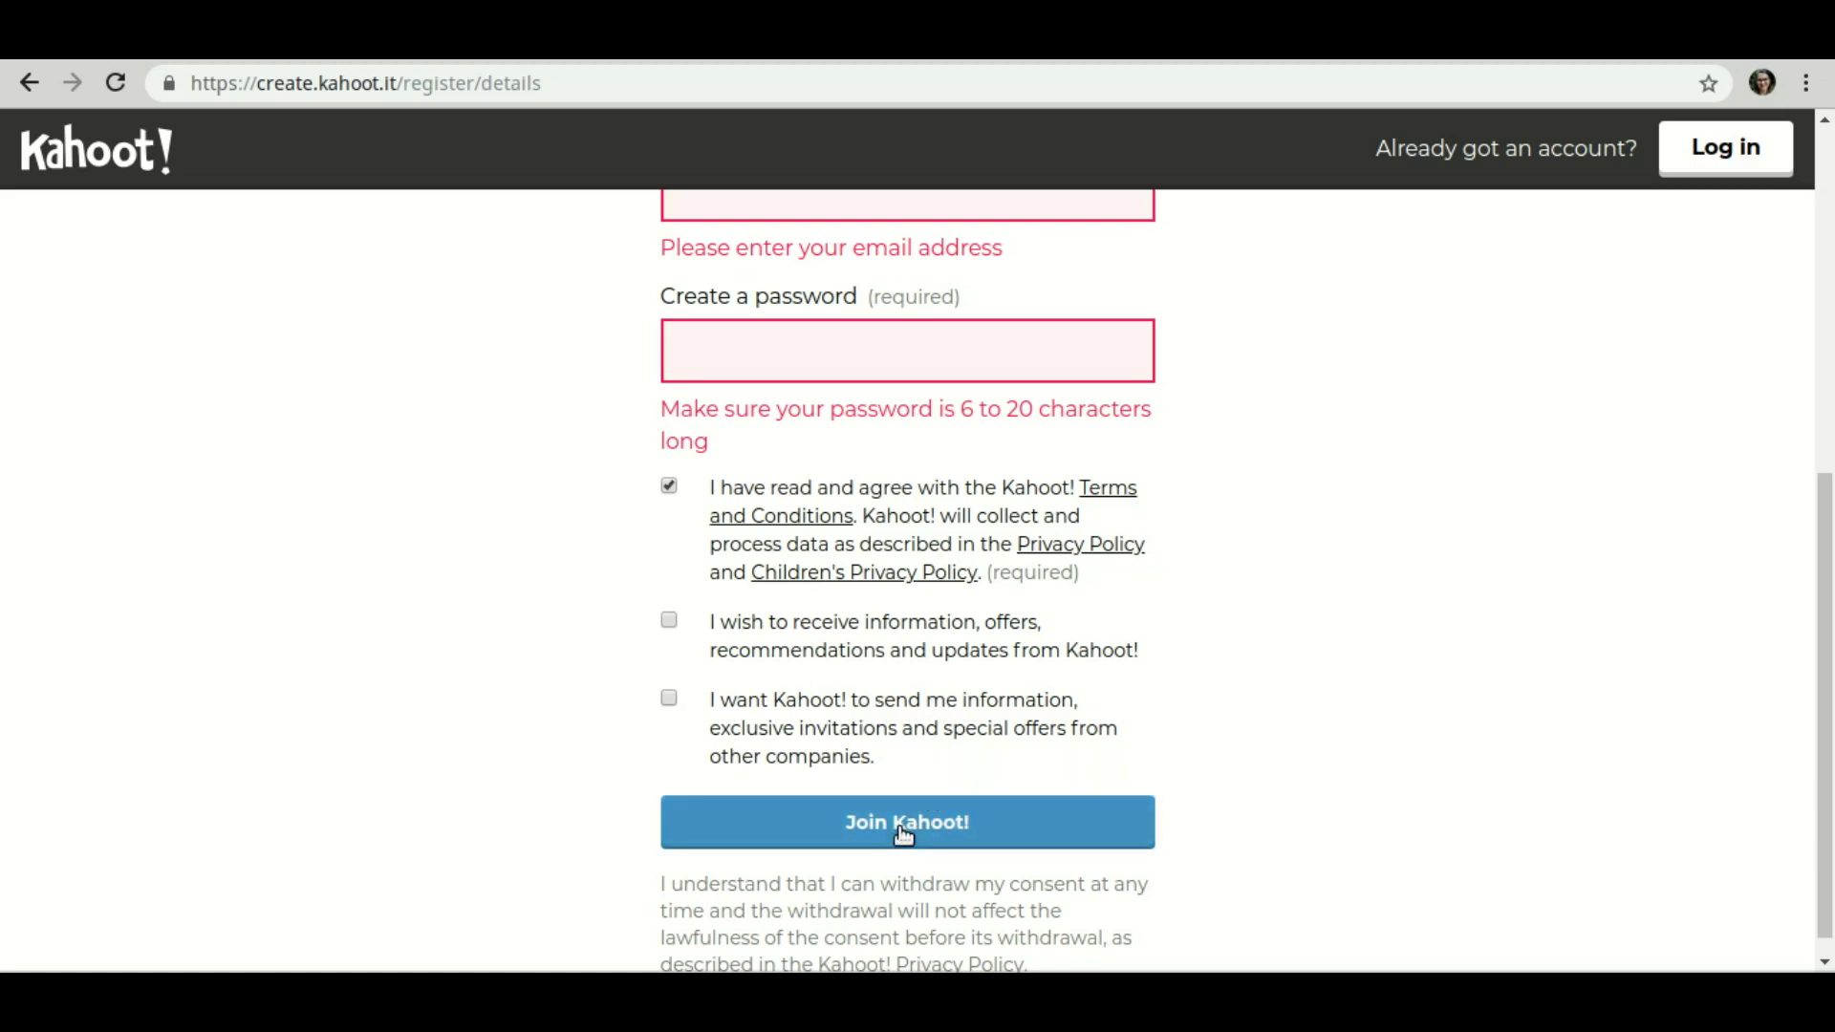
click(1752, 166)
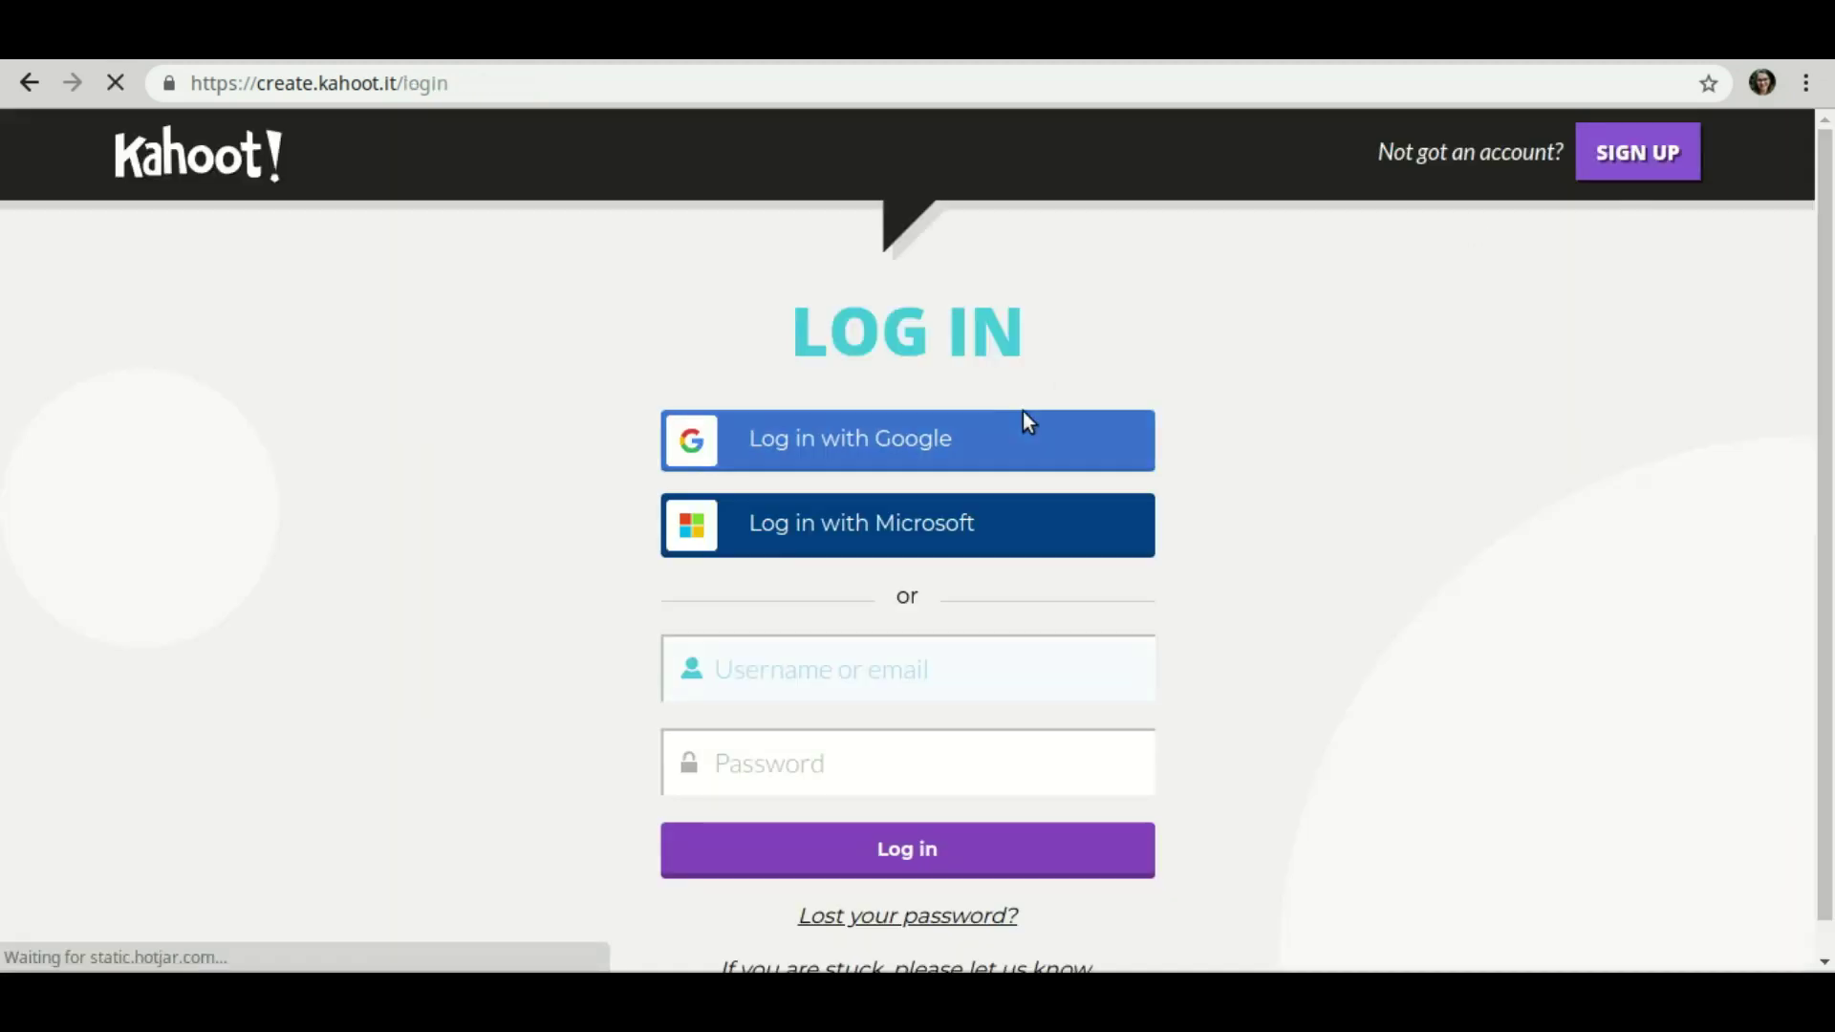
Log in with Google and browse the Discover page's featured kahoots.
click(1004, 432)
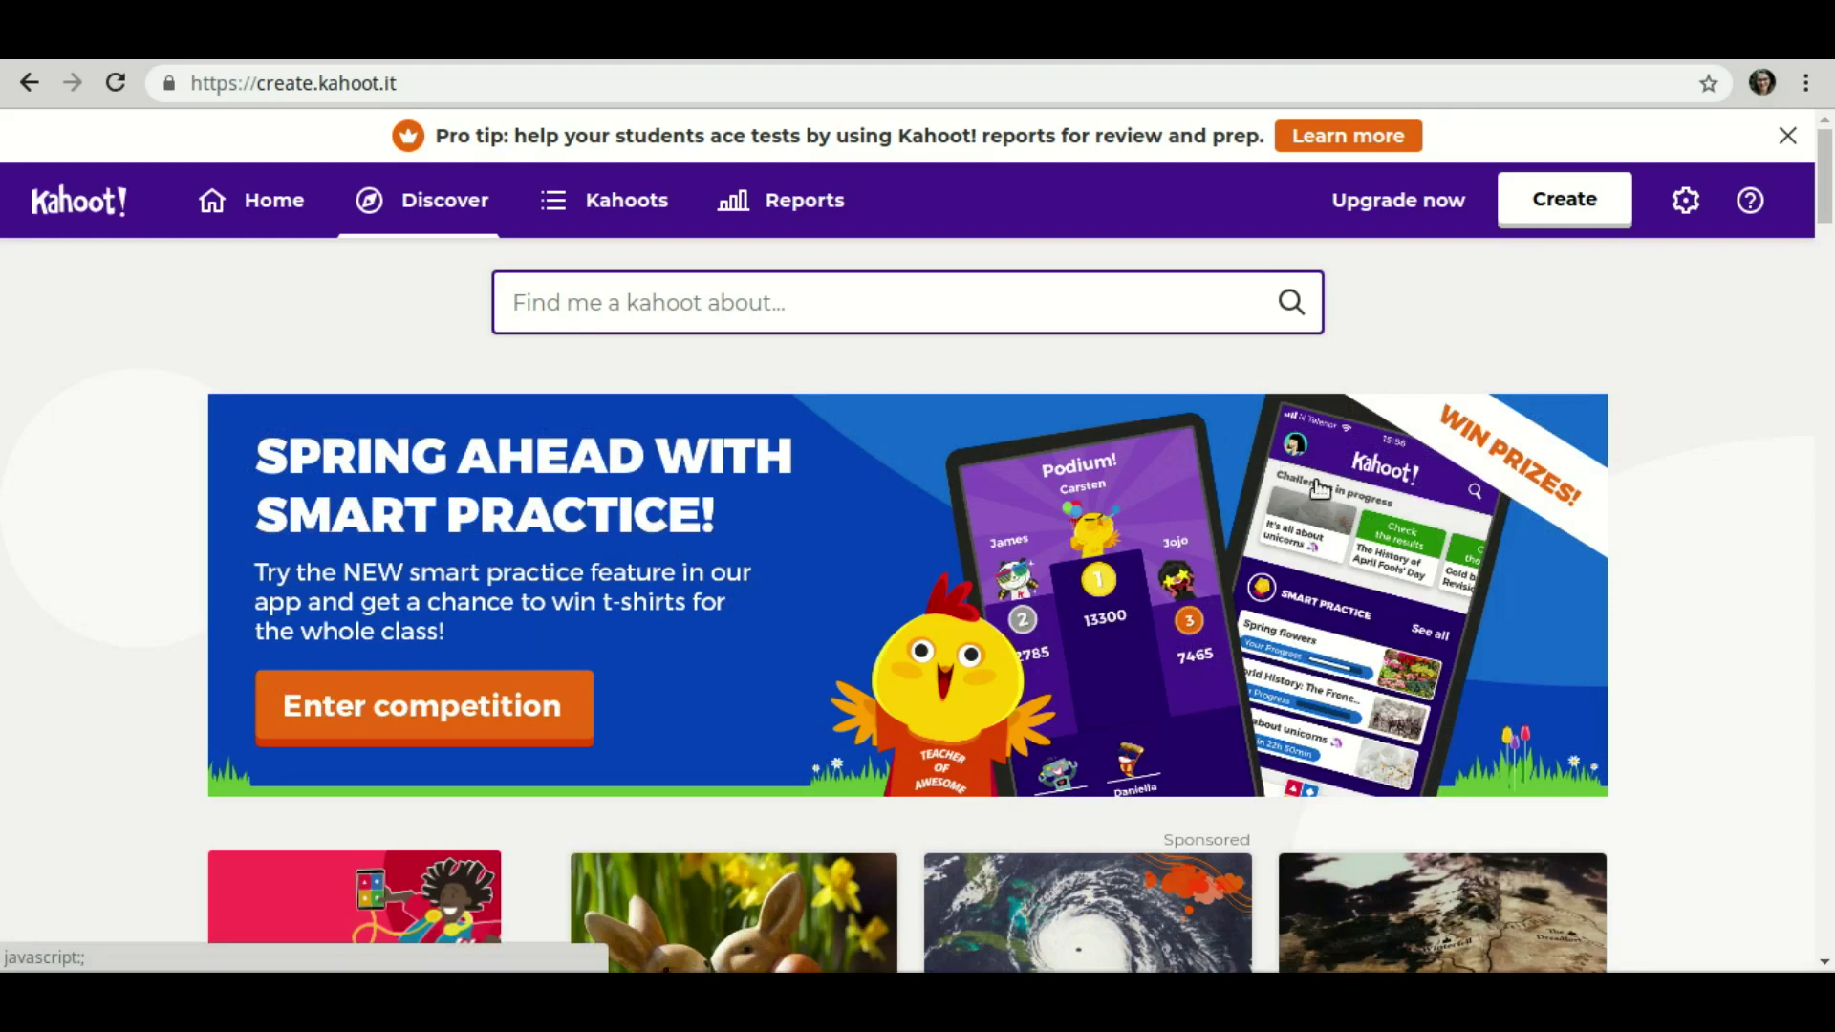
scroll(1687, 619, down, 7)
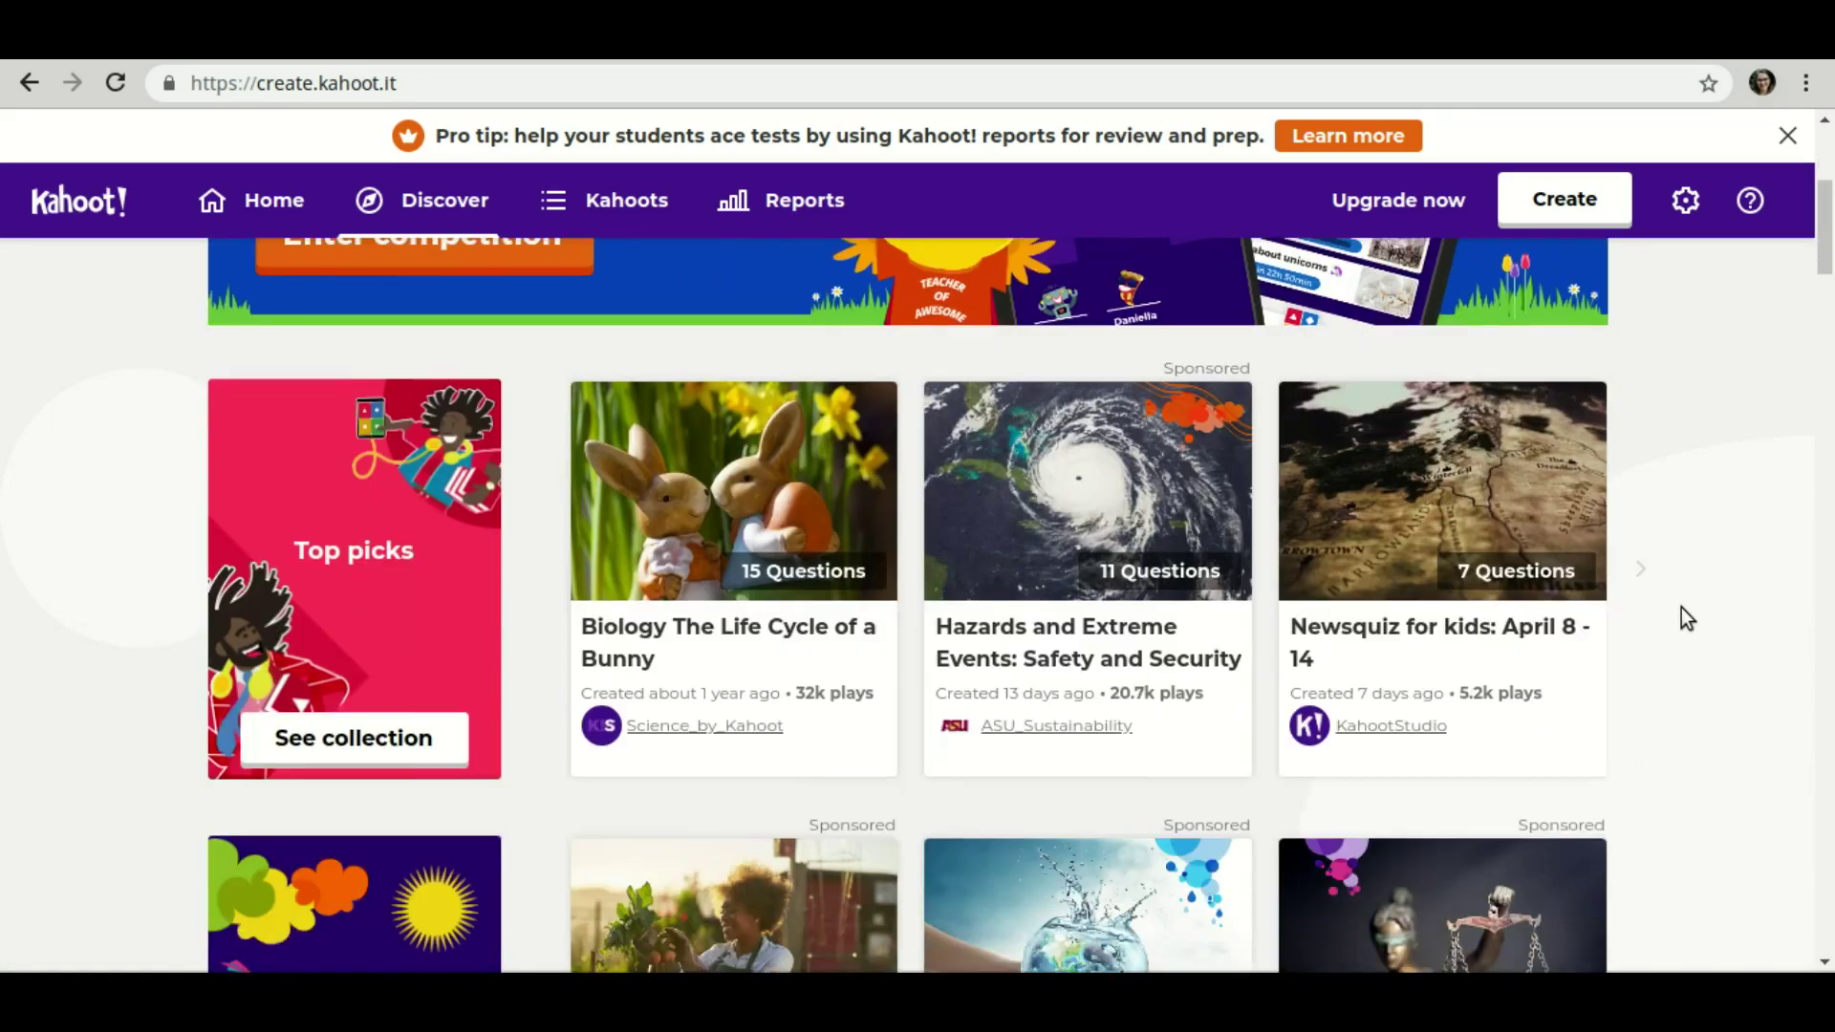
scroll(1682, 608, down, 3)
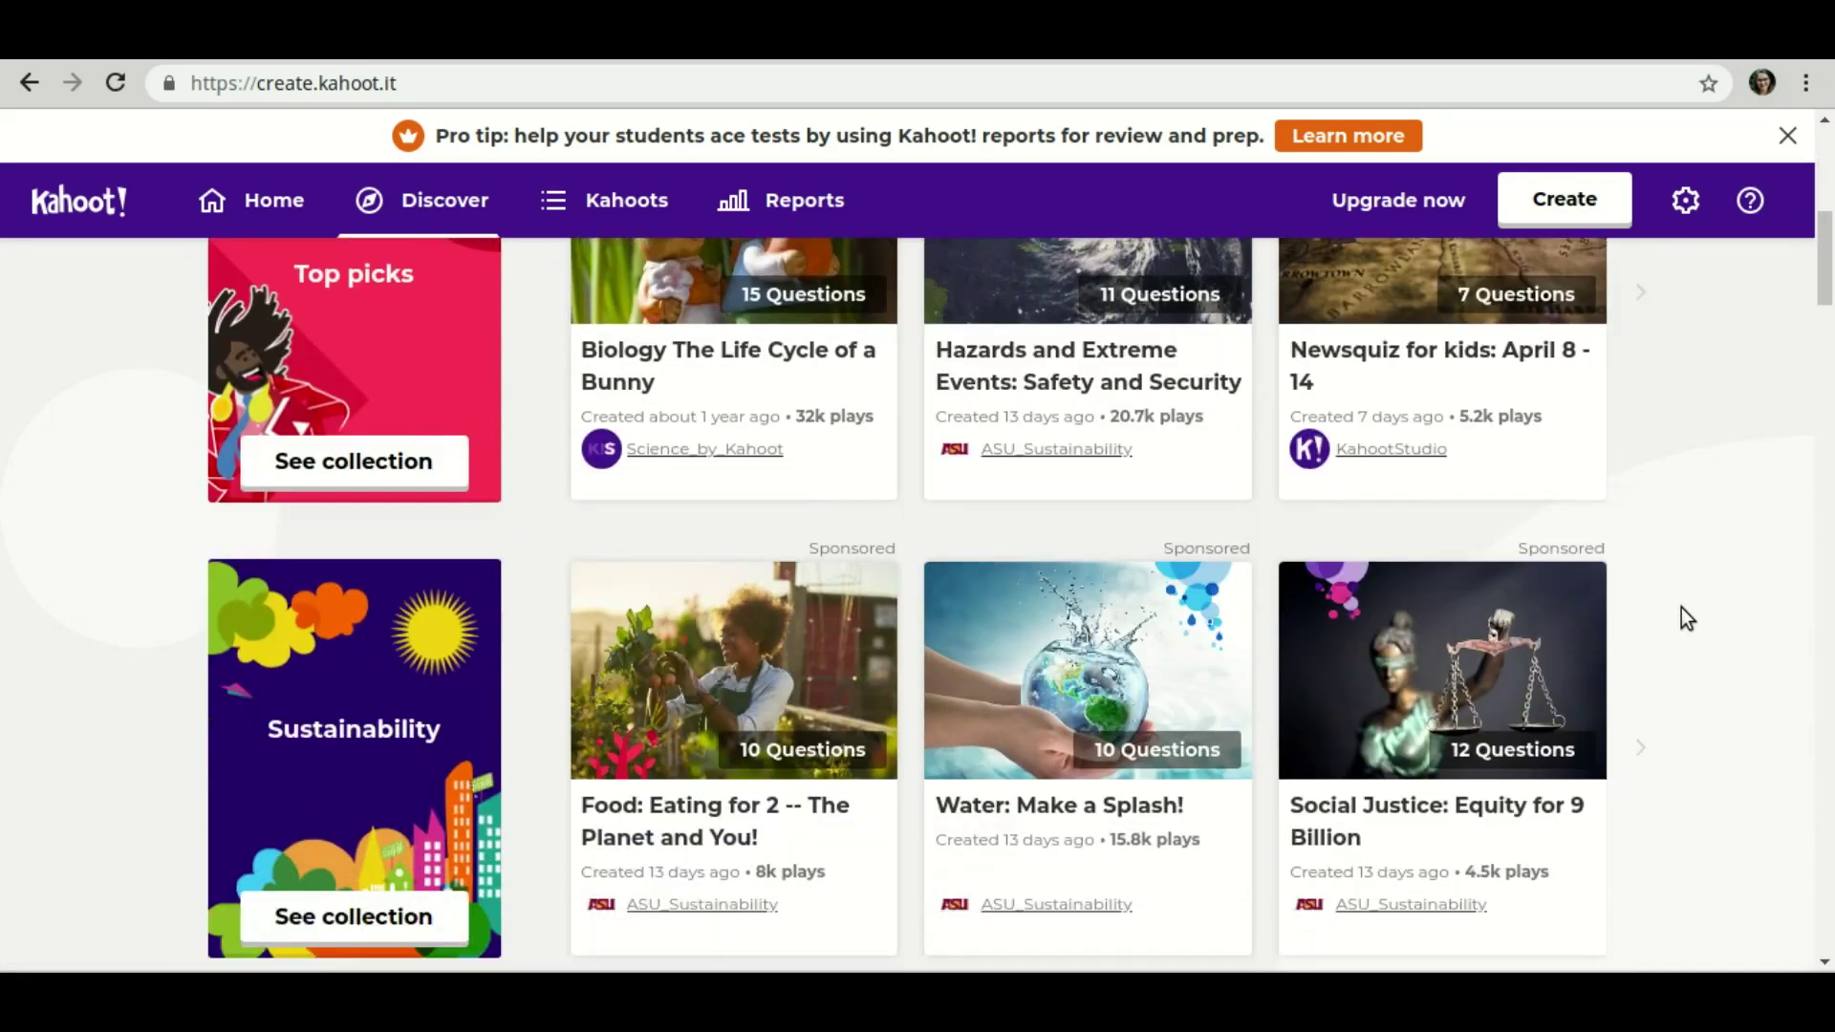
scroll(1683, 606, up, 5)
scroll(1682, 606, up, 5)
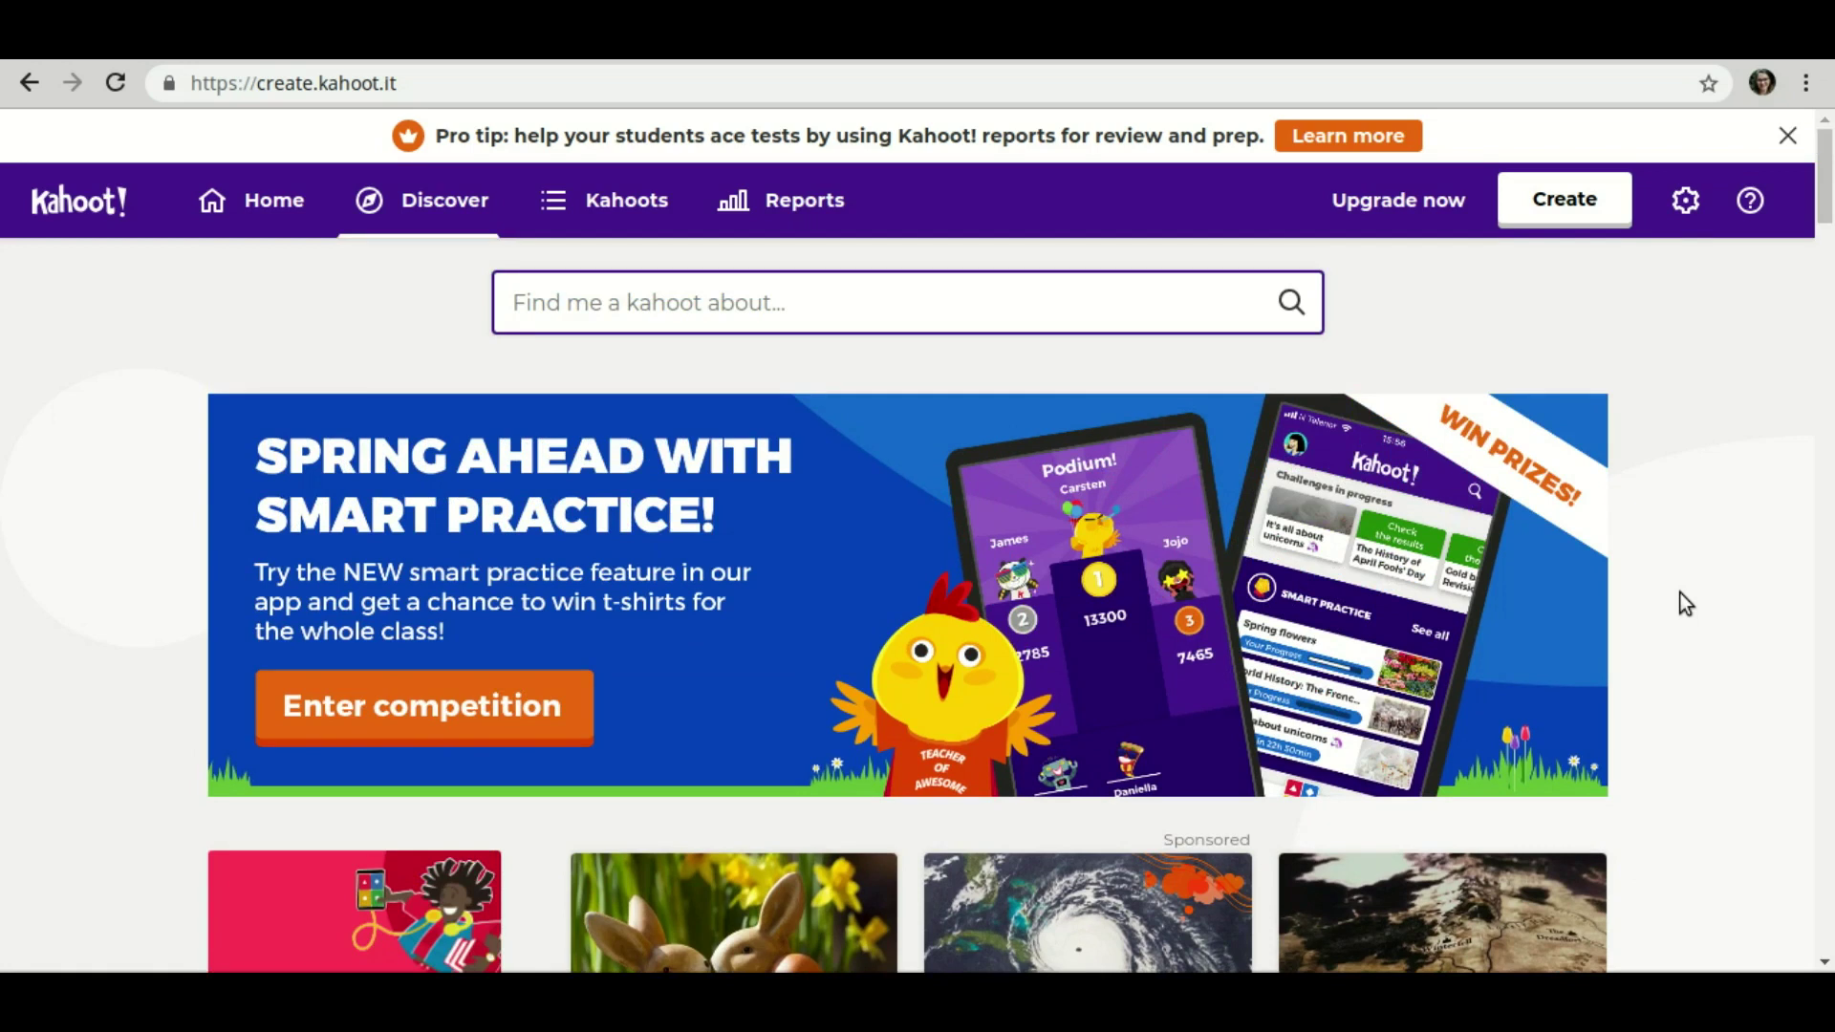
Open the Create page offering Quiz, Jumble and Survey kahoot types.
click(1555, 212)
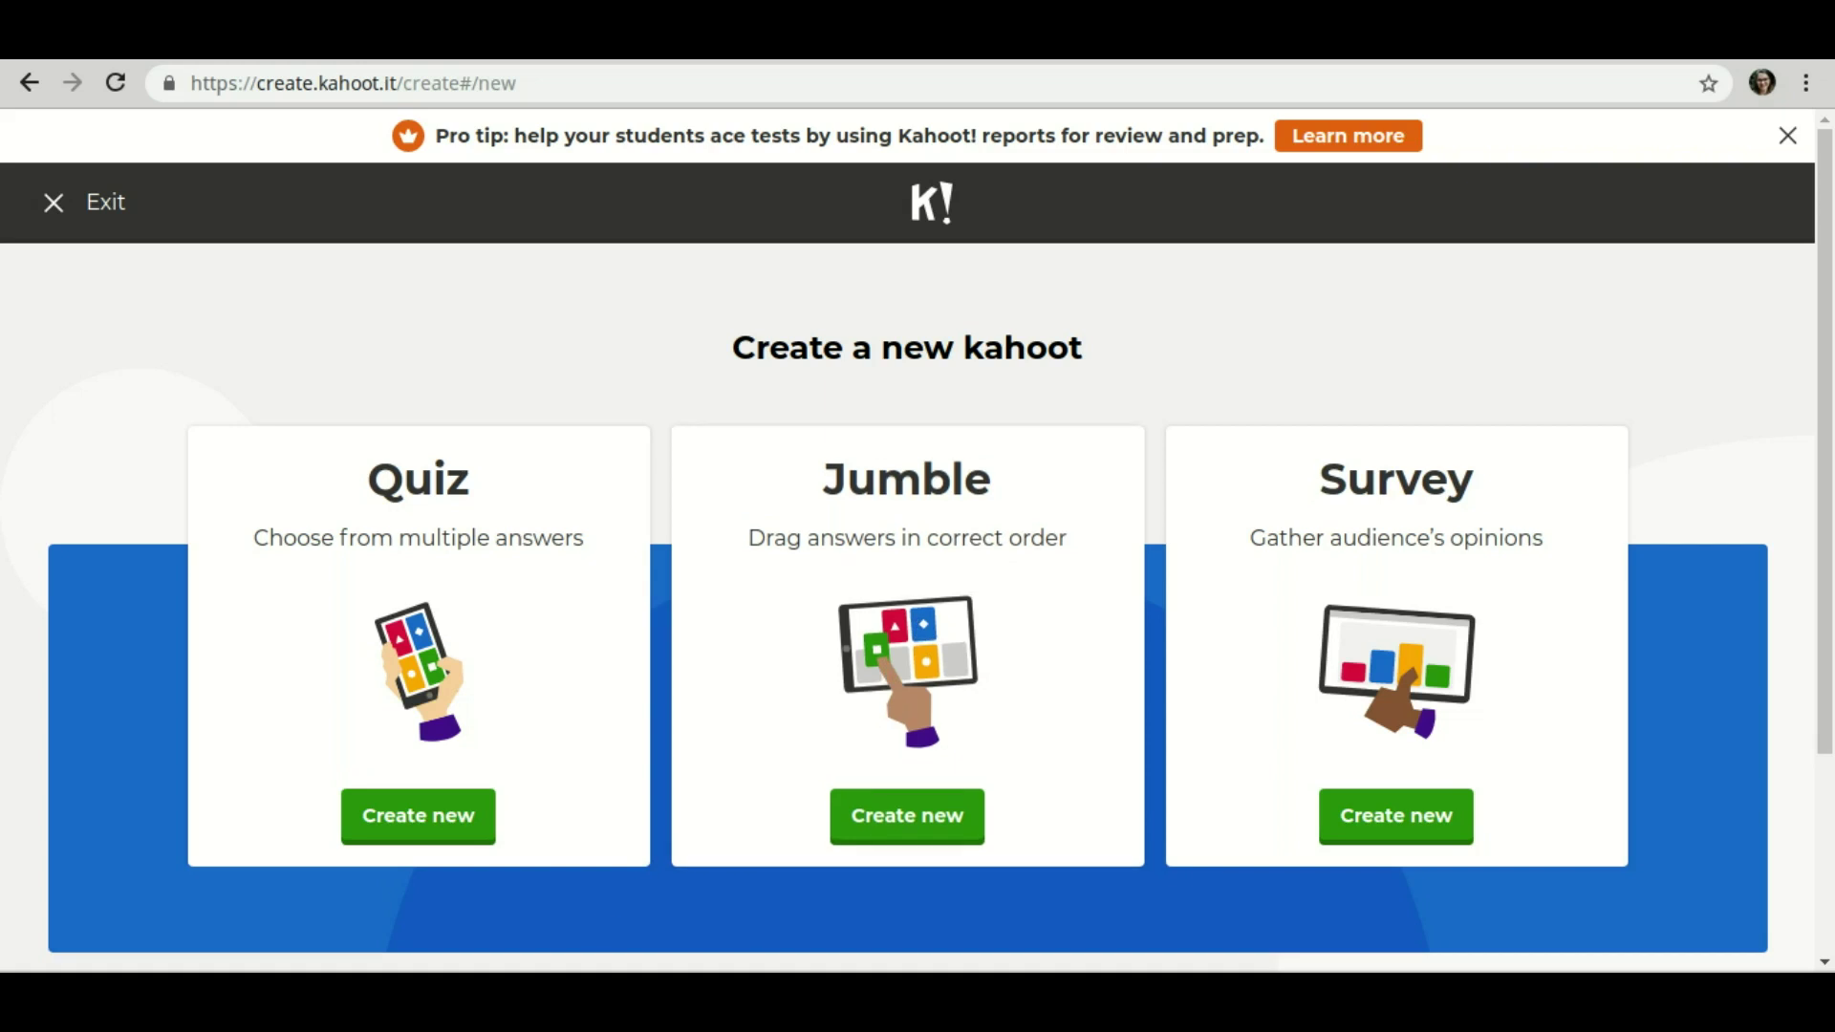
mouse_move(351, 1003)
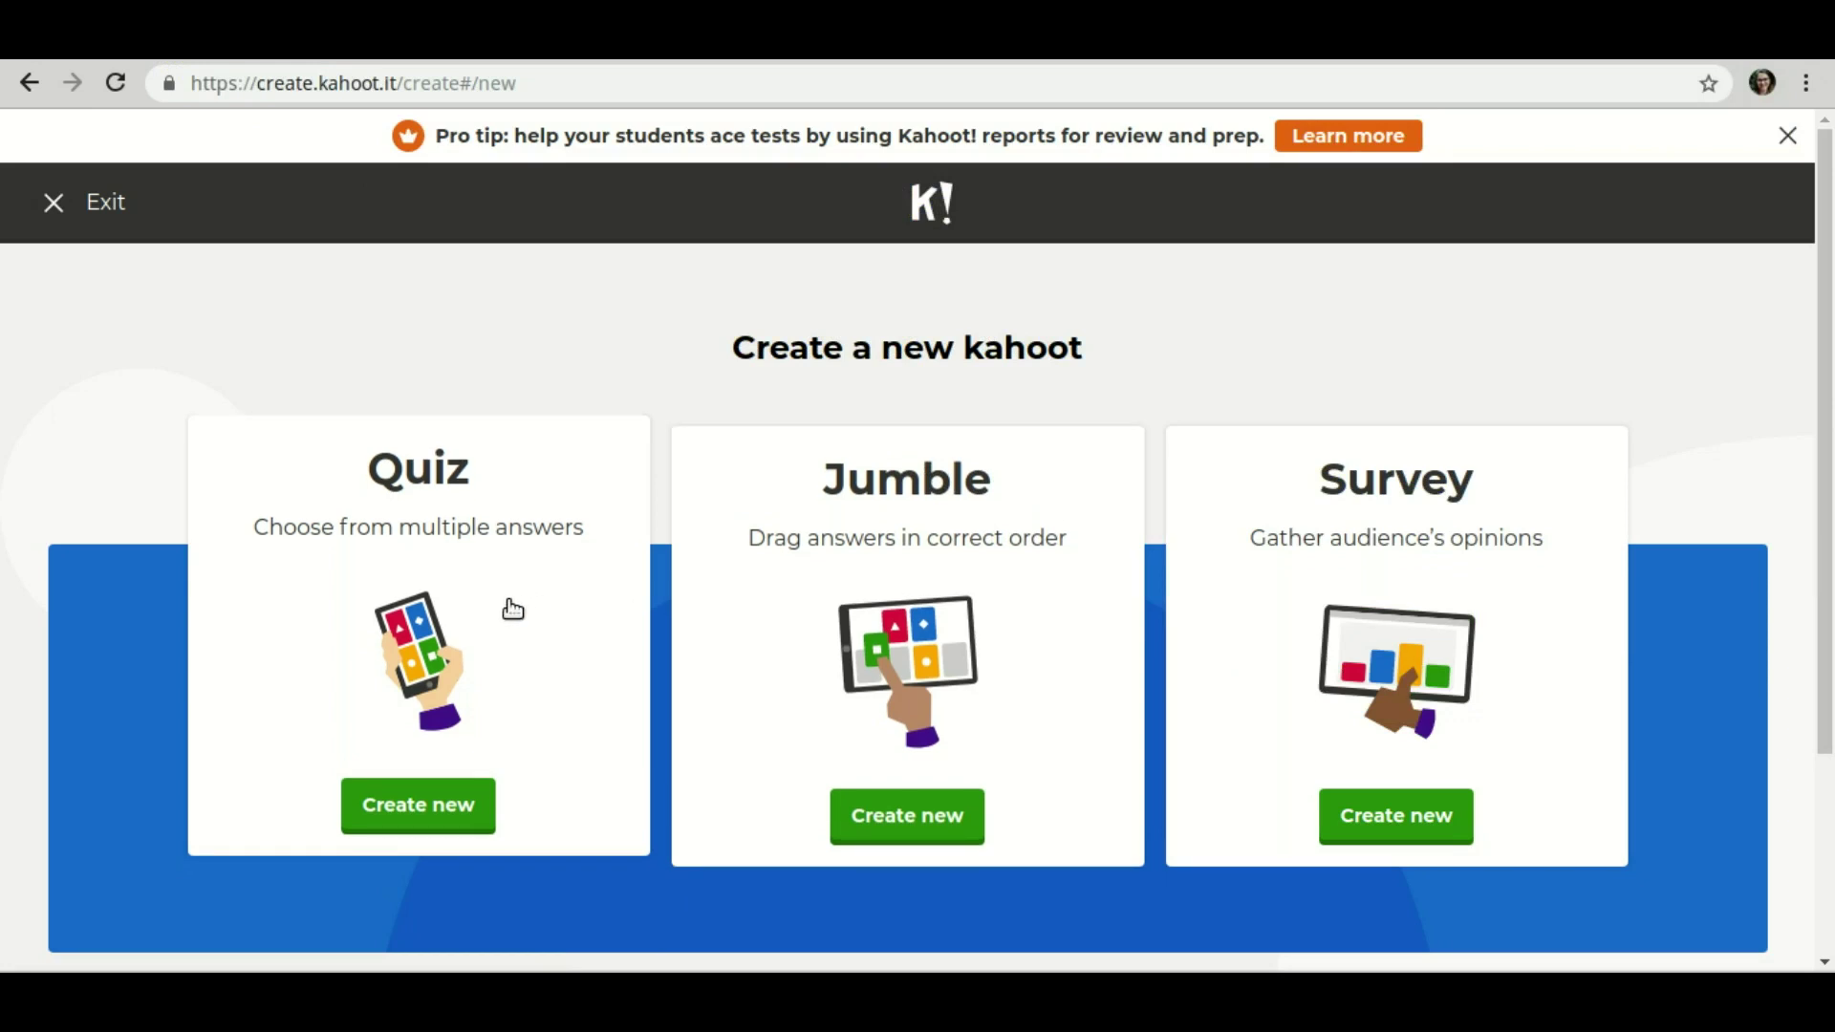
Create a Quiz titled 'Tabuada' described as 'Quiz sobre a tabuada para turma do 5º ano'.
click(463, 811)
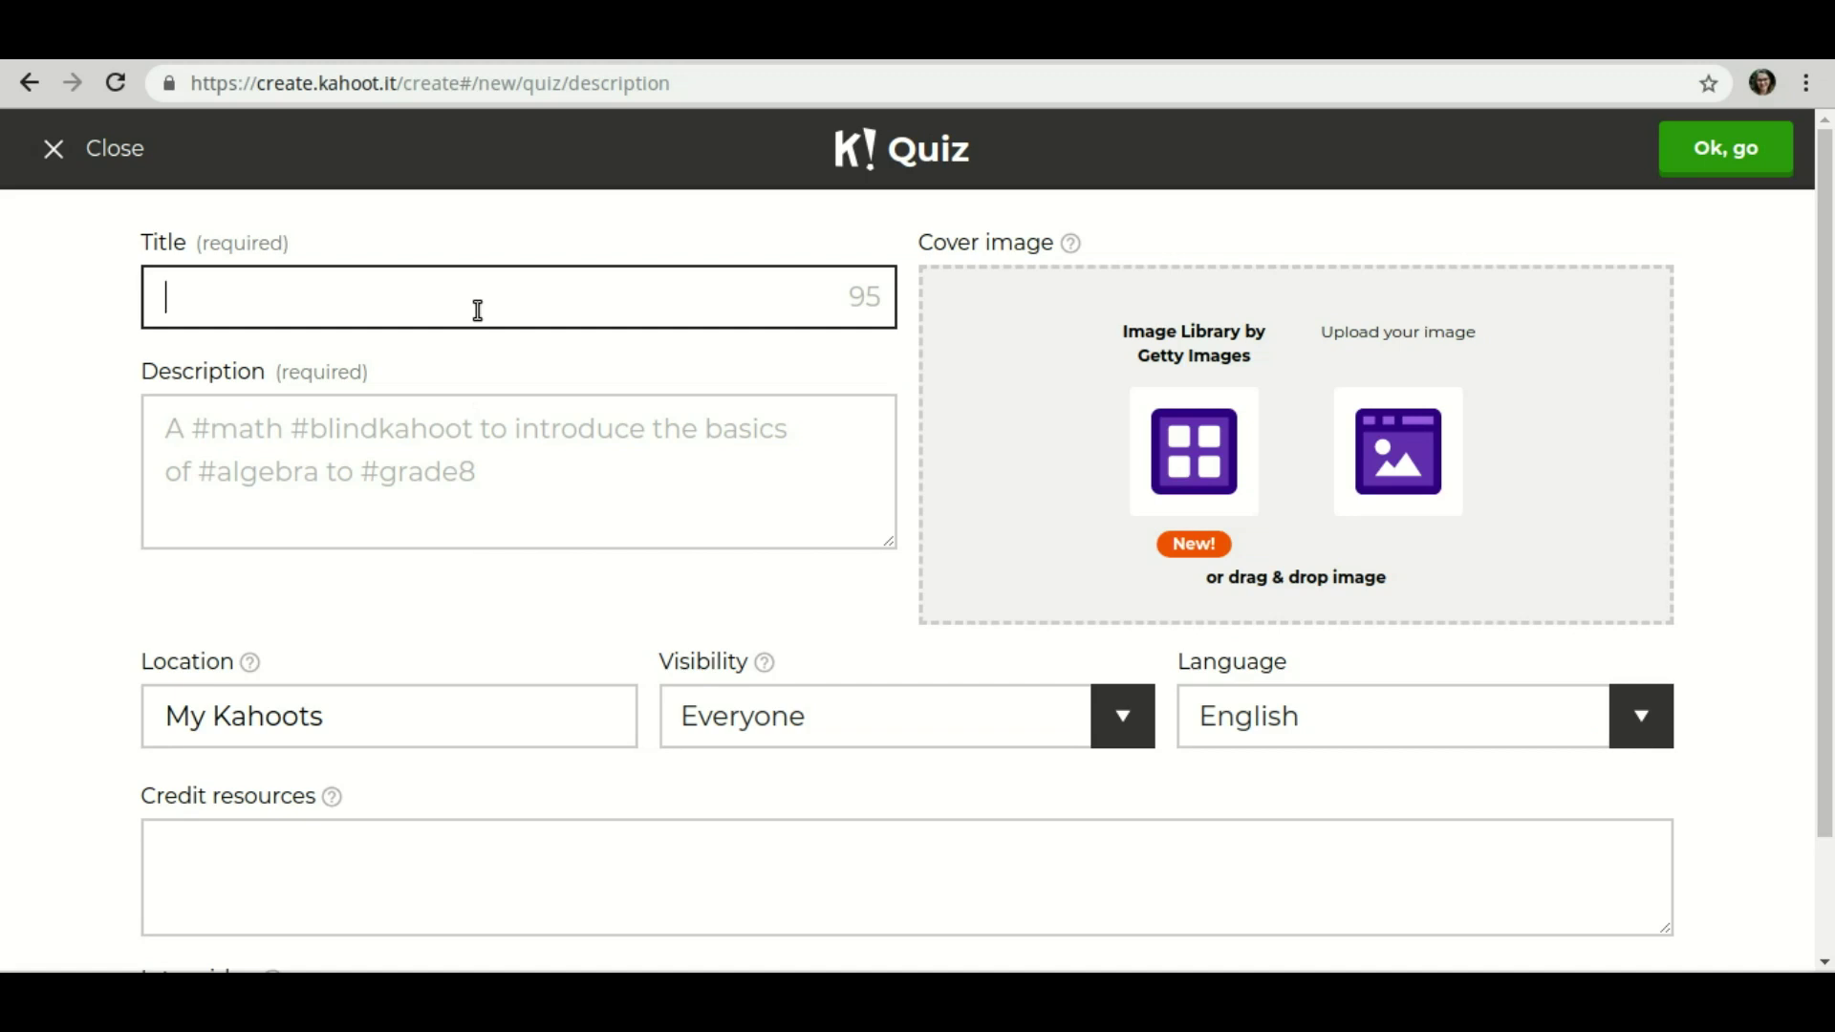
text(Tabuada)
click(421, 428)
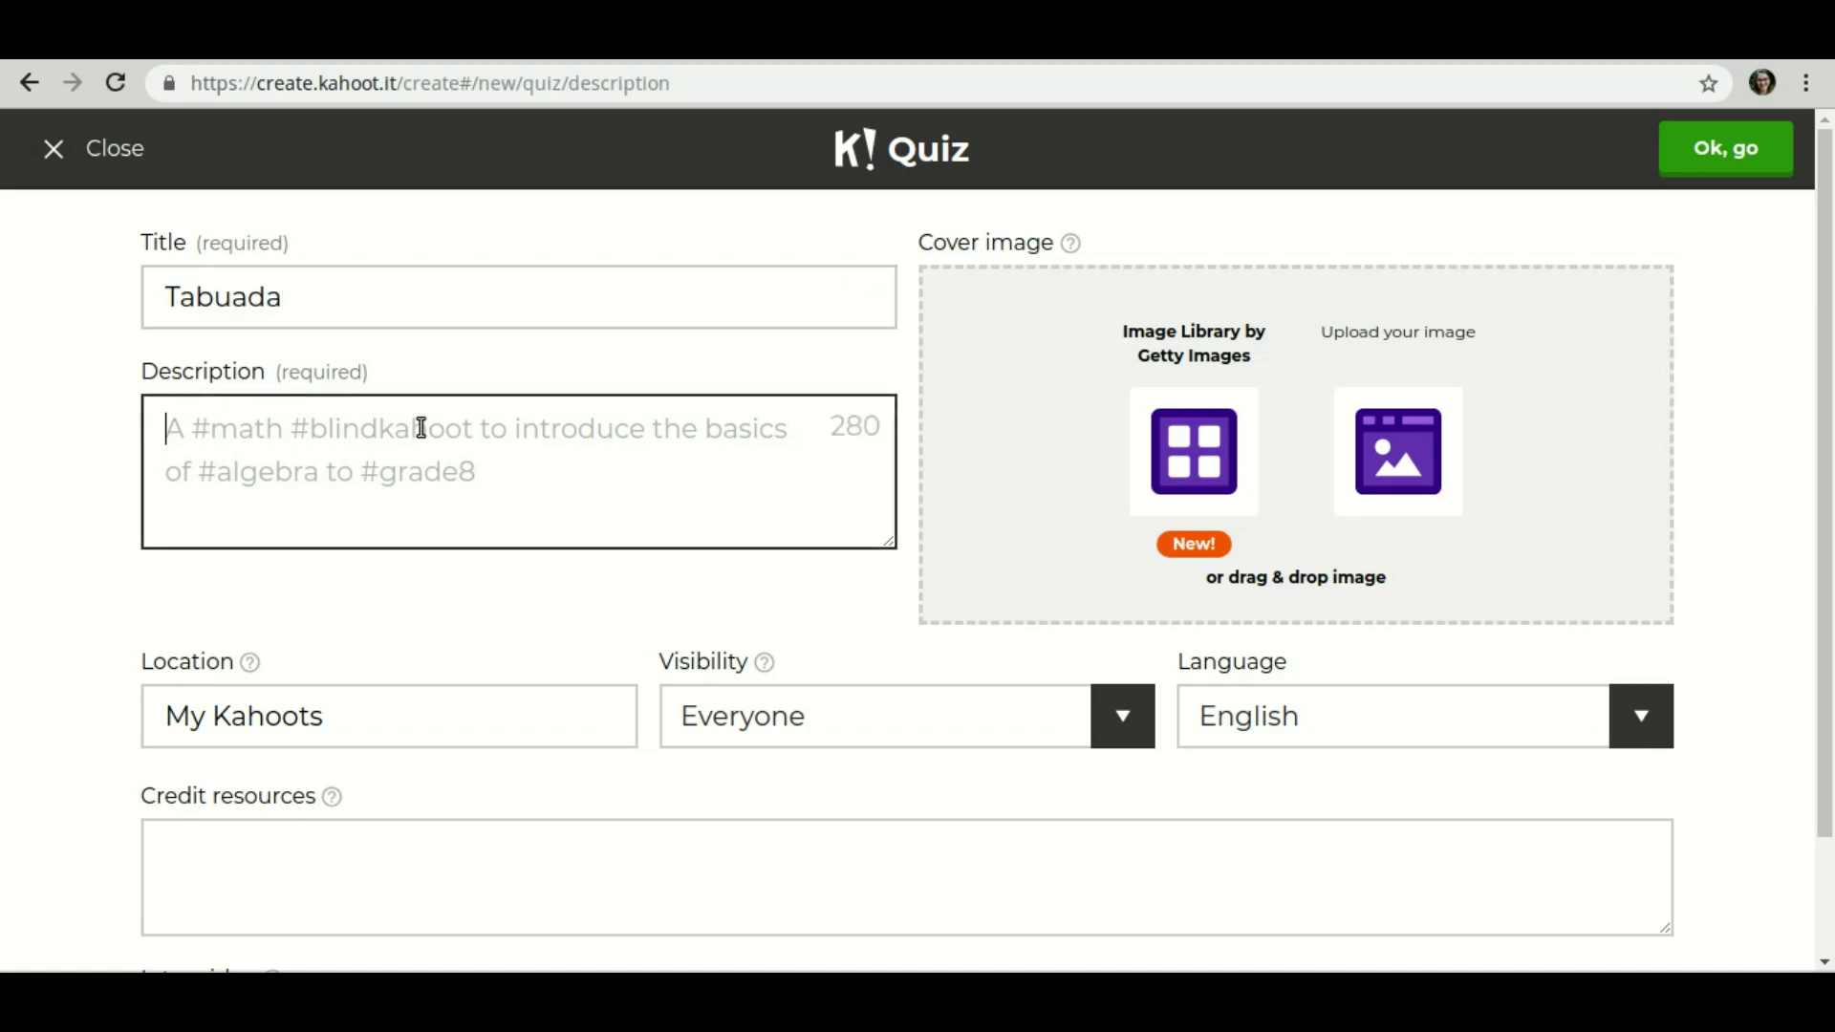
text(Quiz)
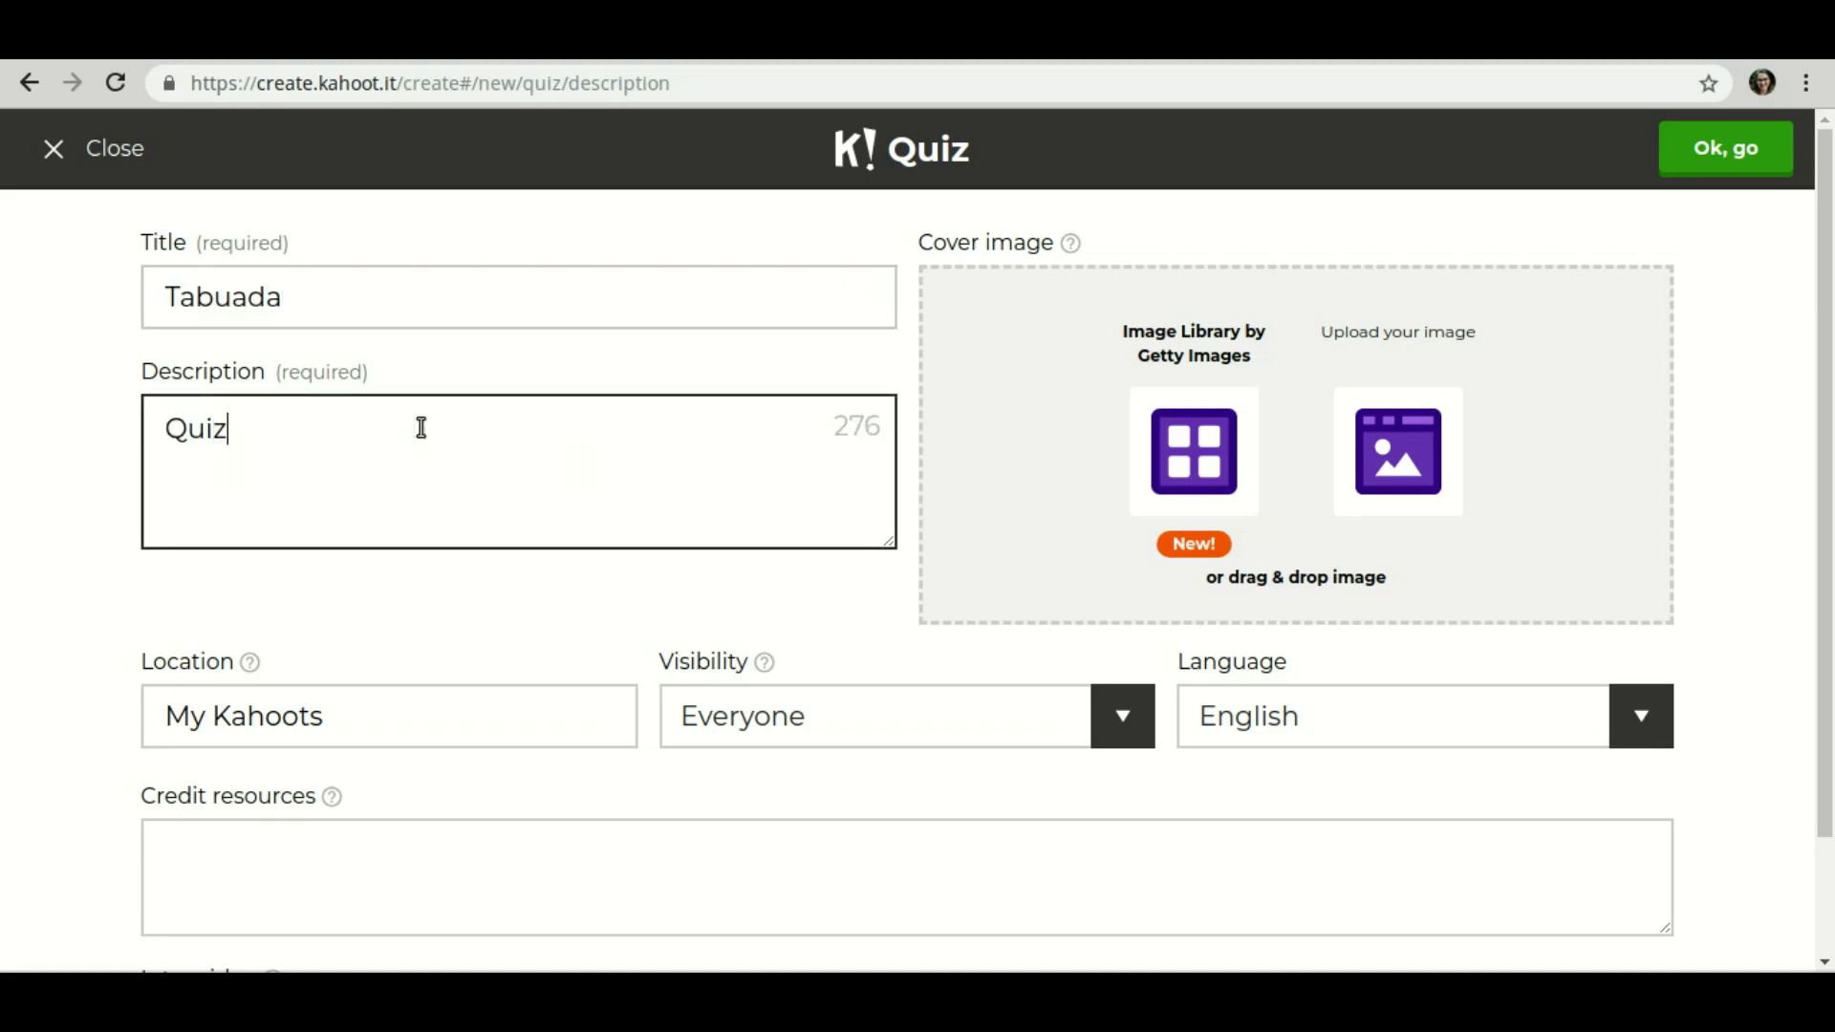
text( sobre a tabua)
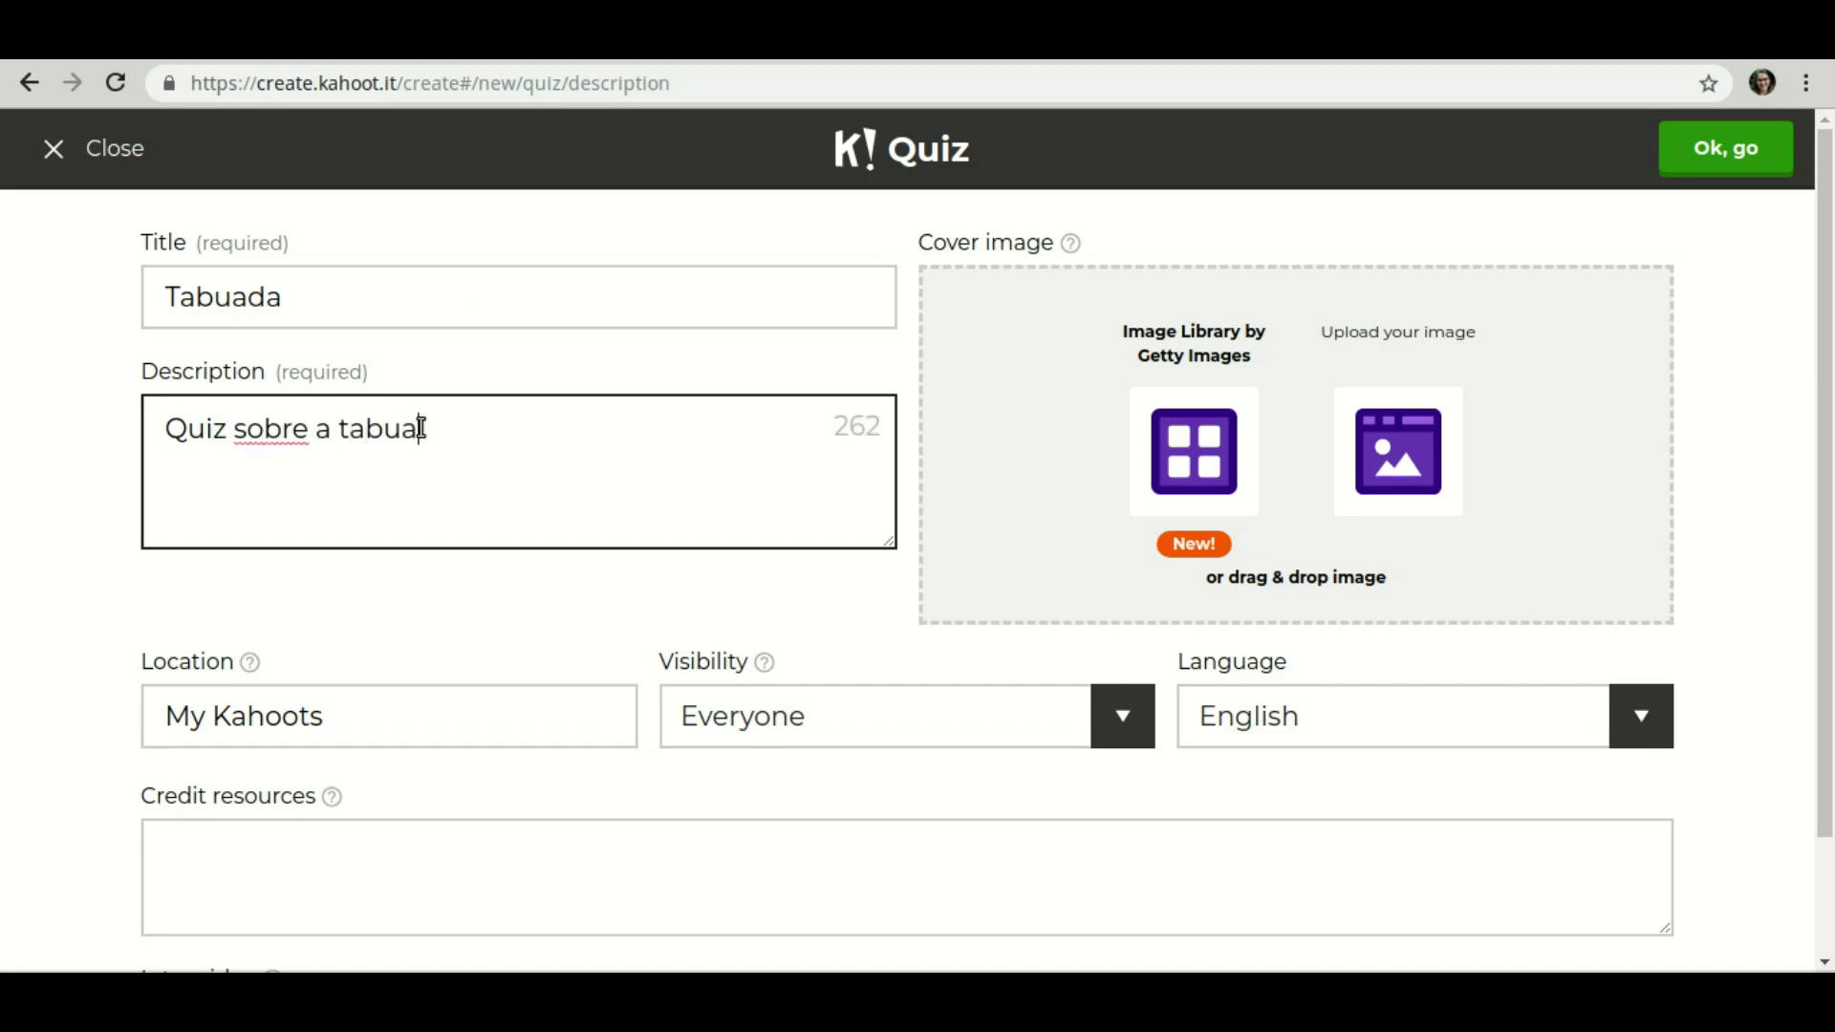
text(da para turma do)
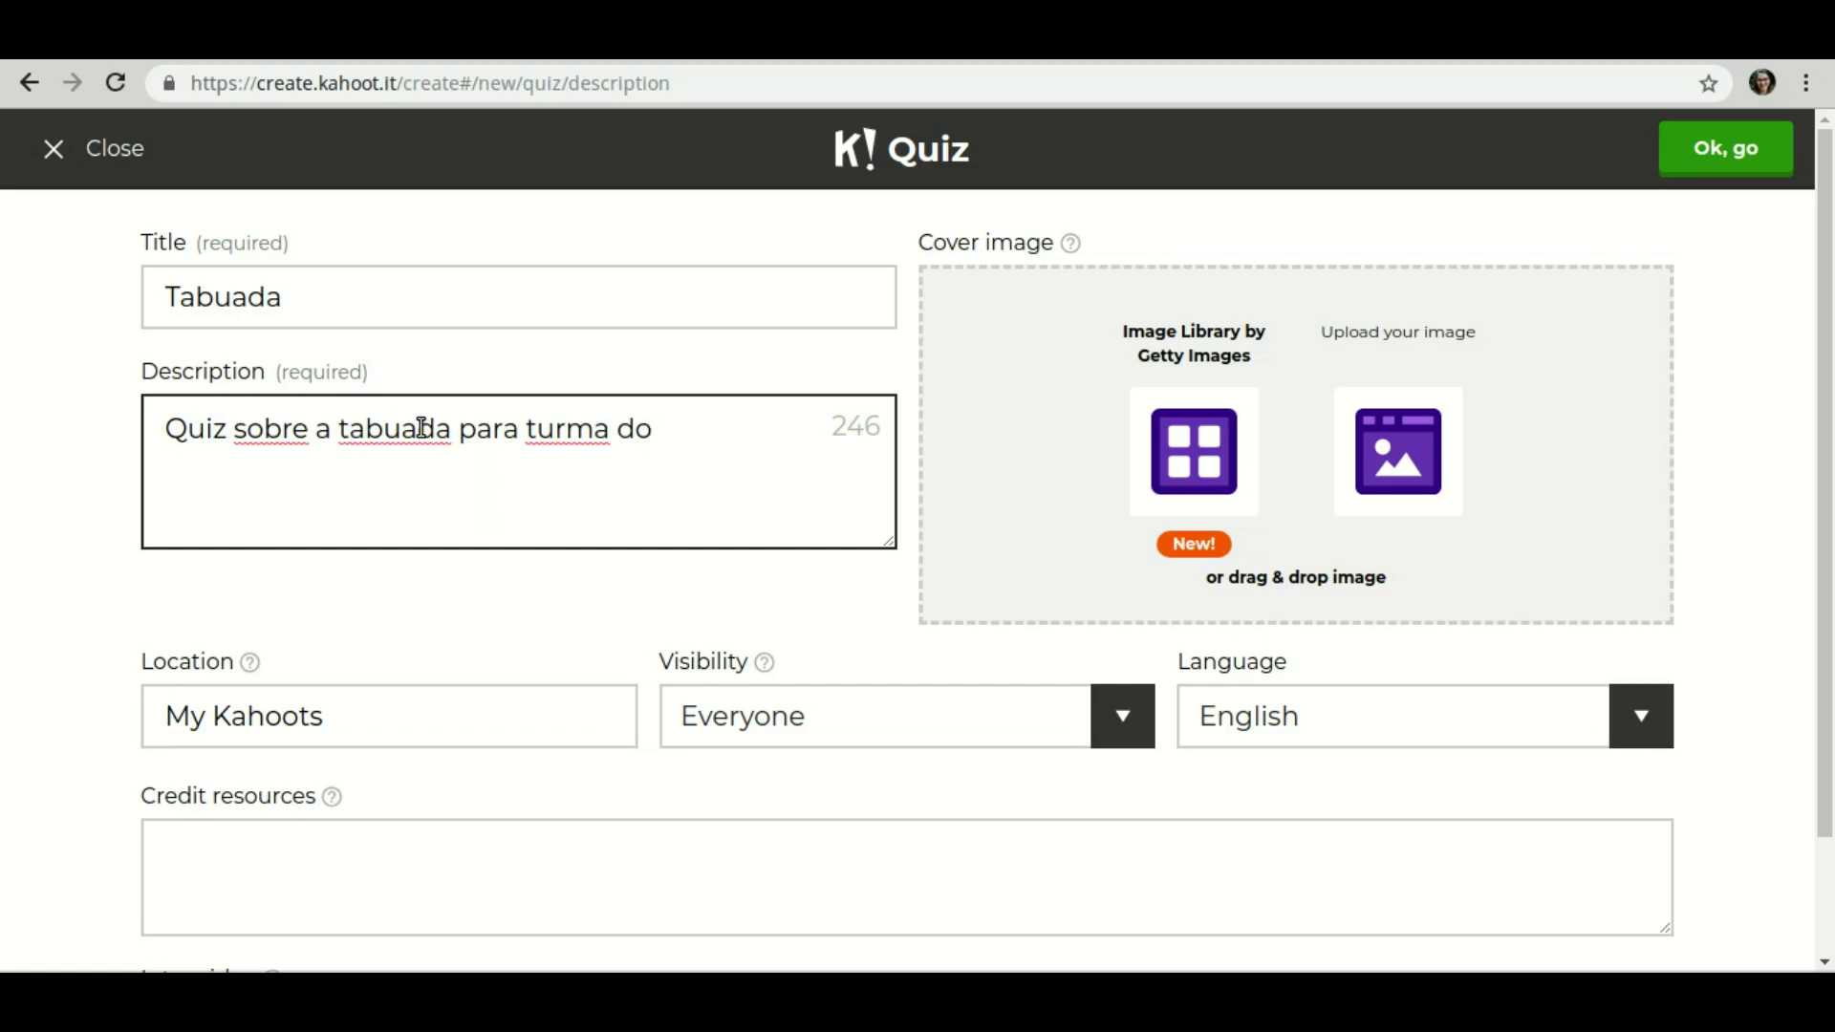
text( 5º ano)
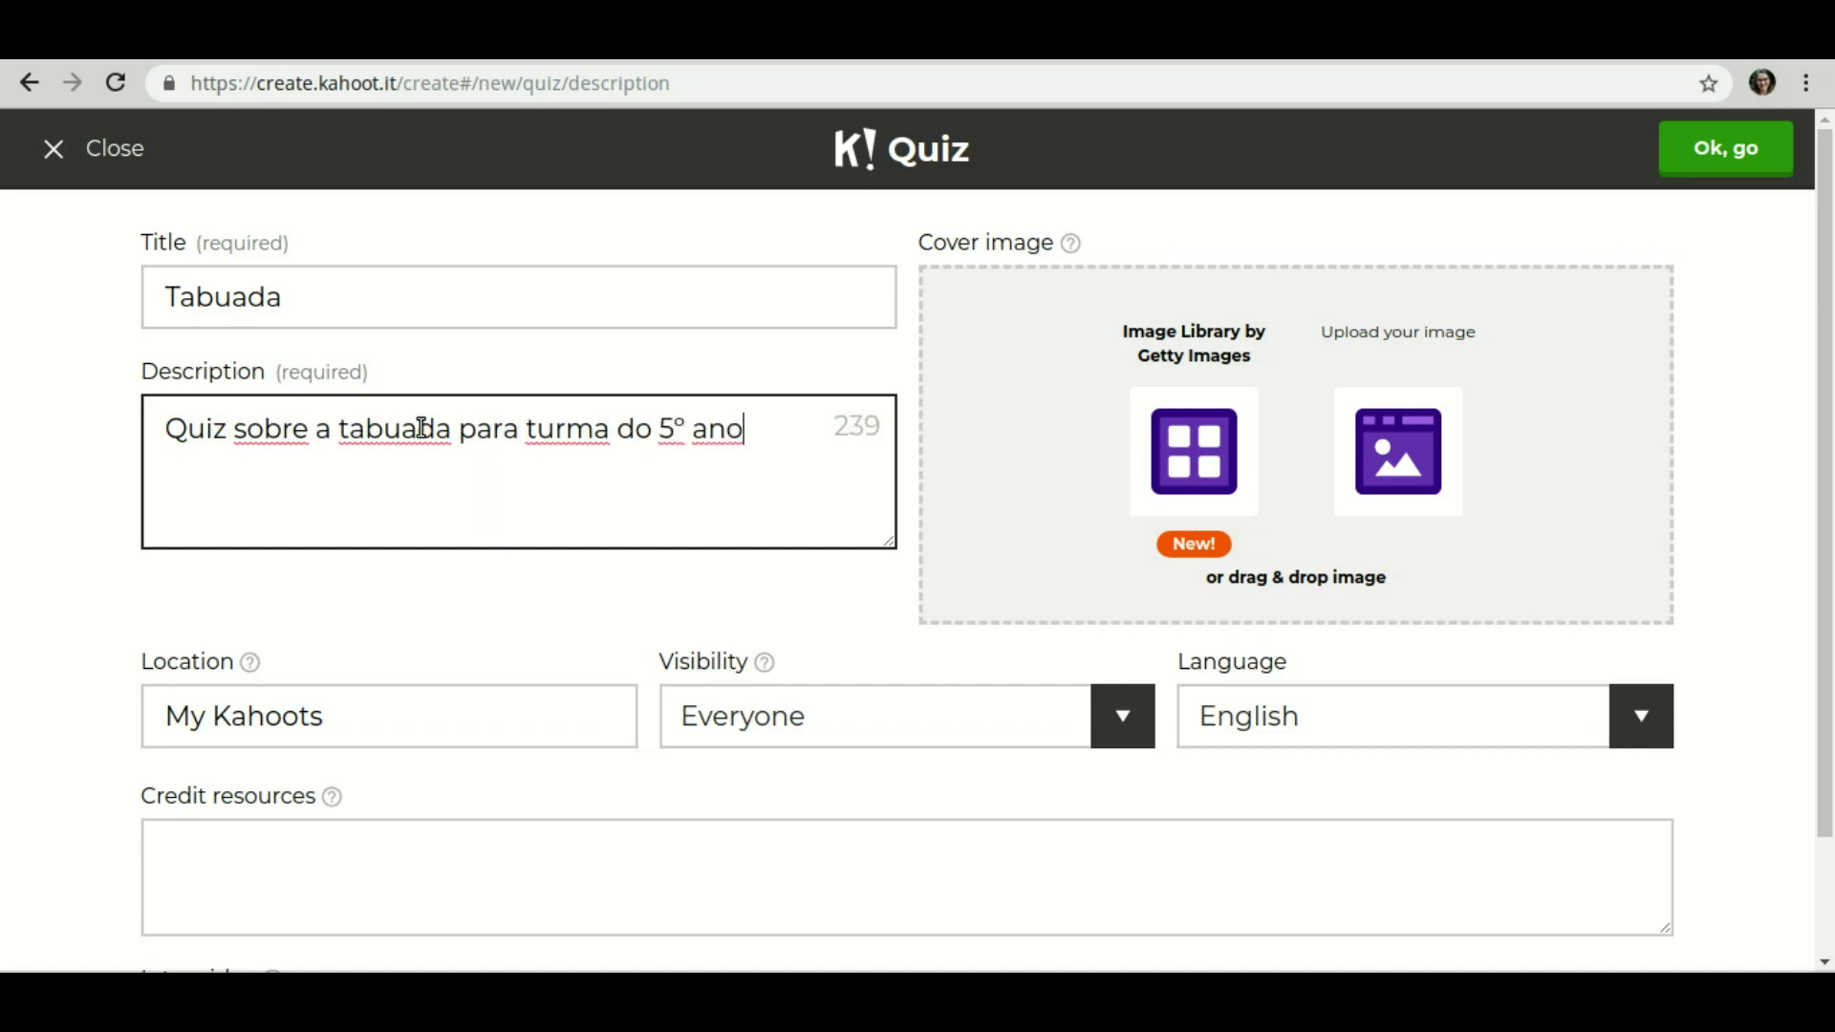
scroll(399, 457, down, 1)
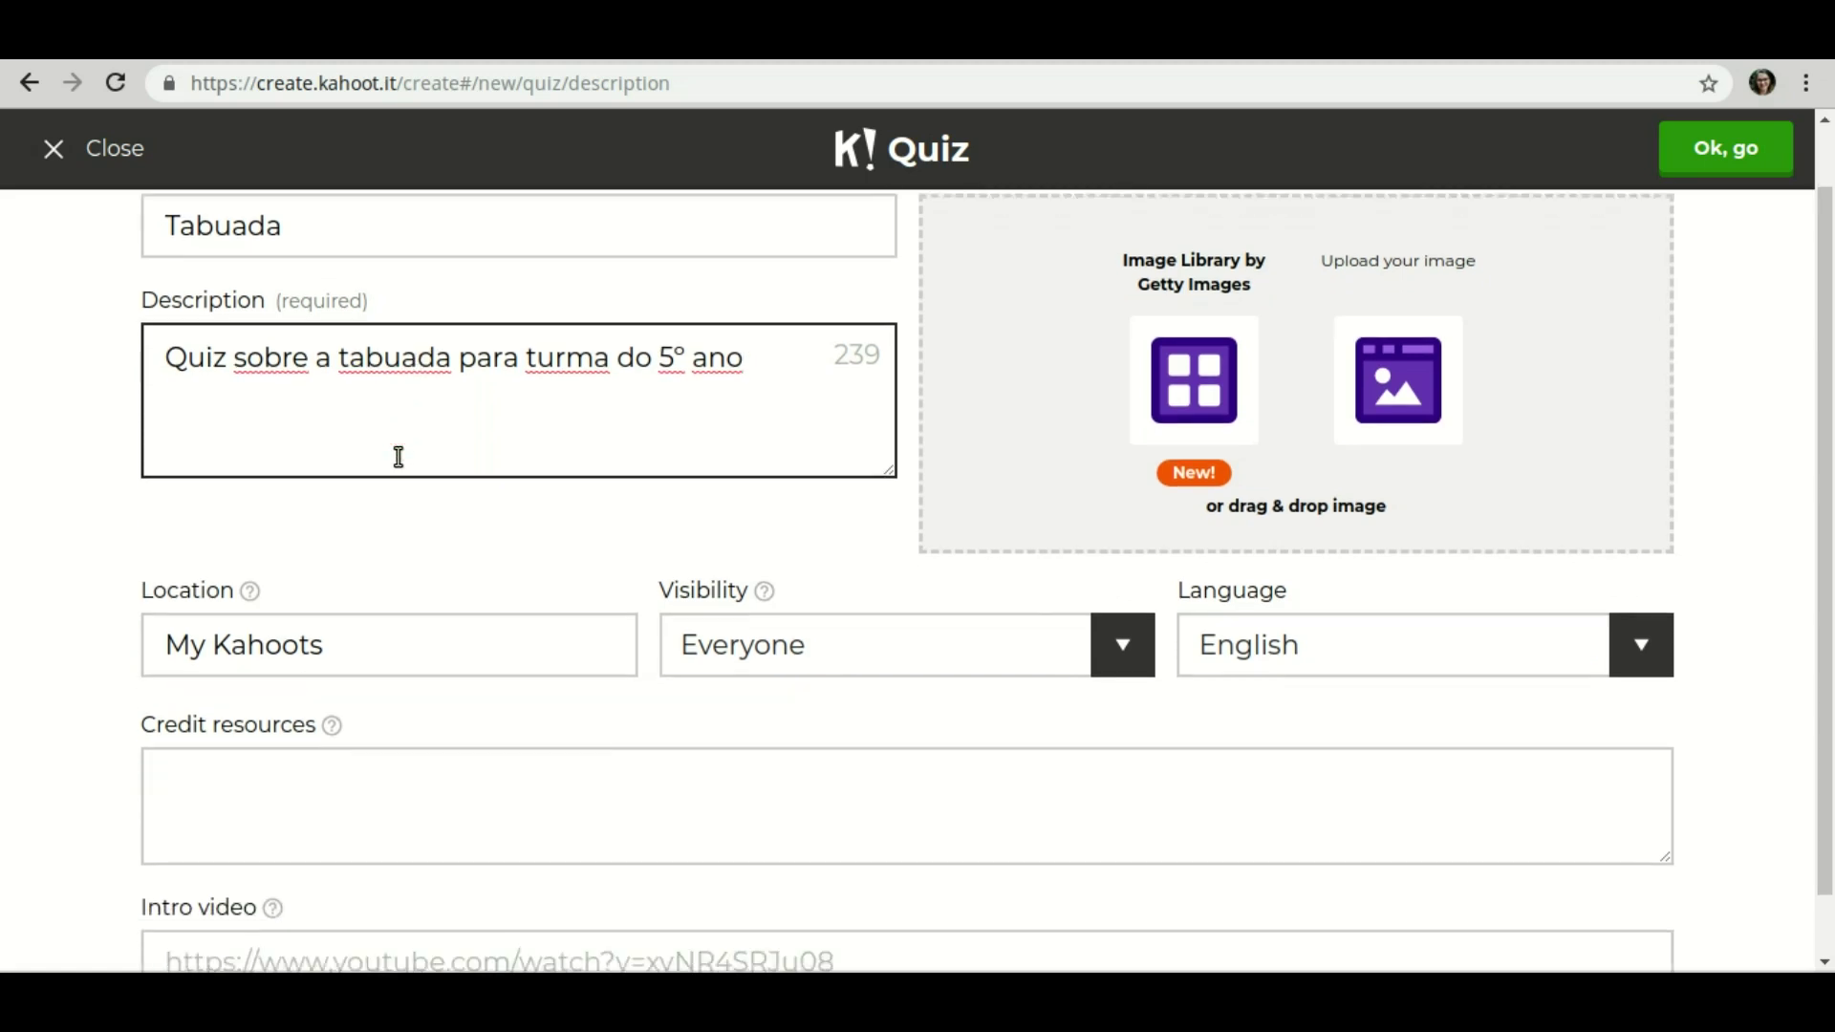
scroll(389, 459, down, 1)
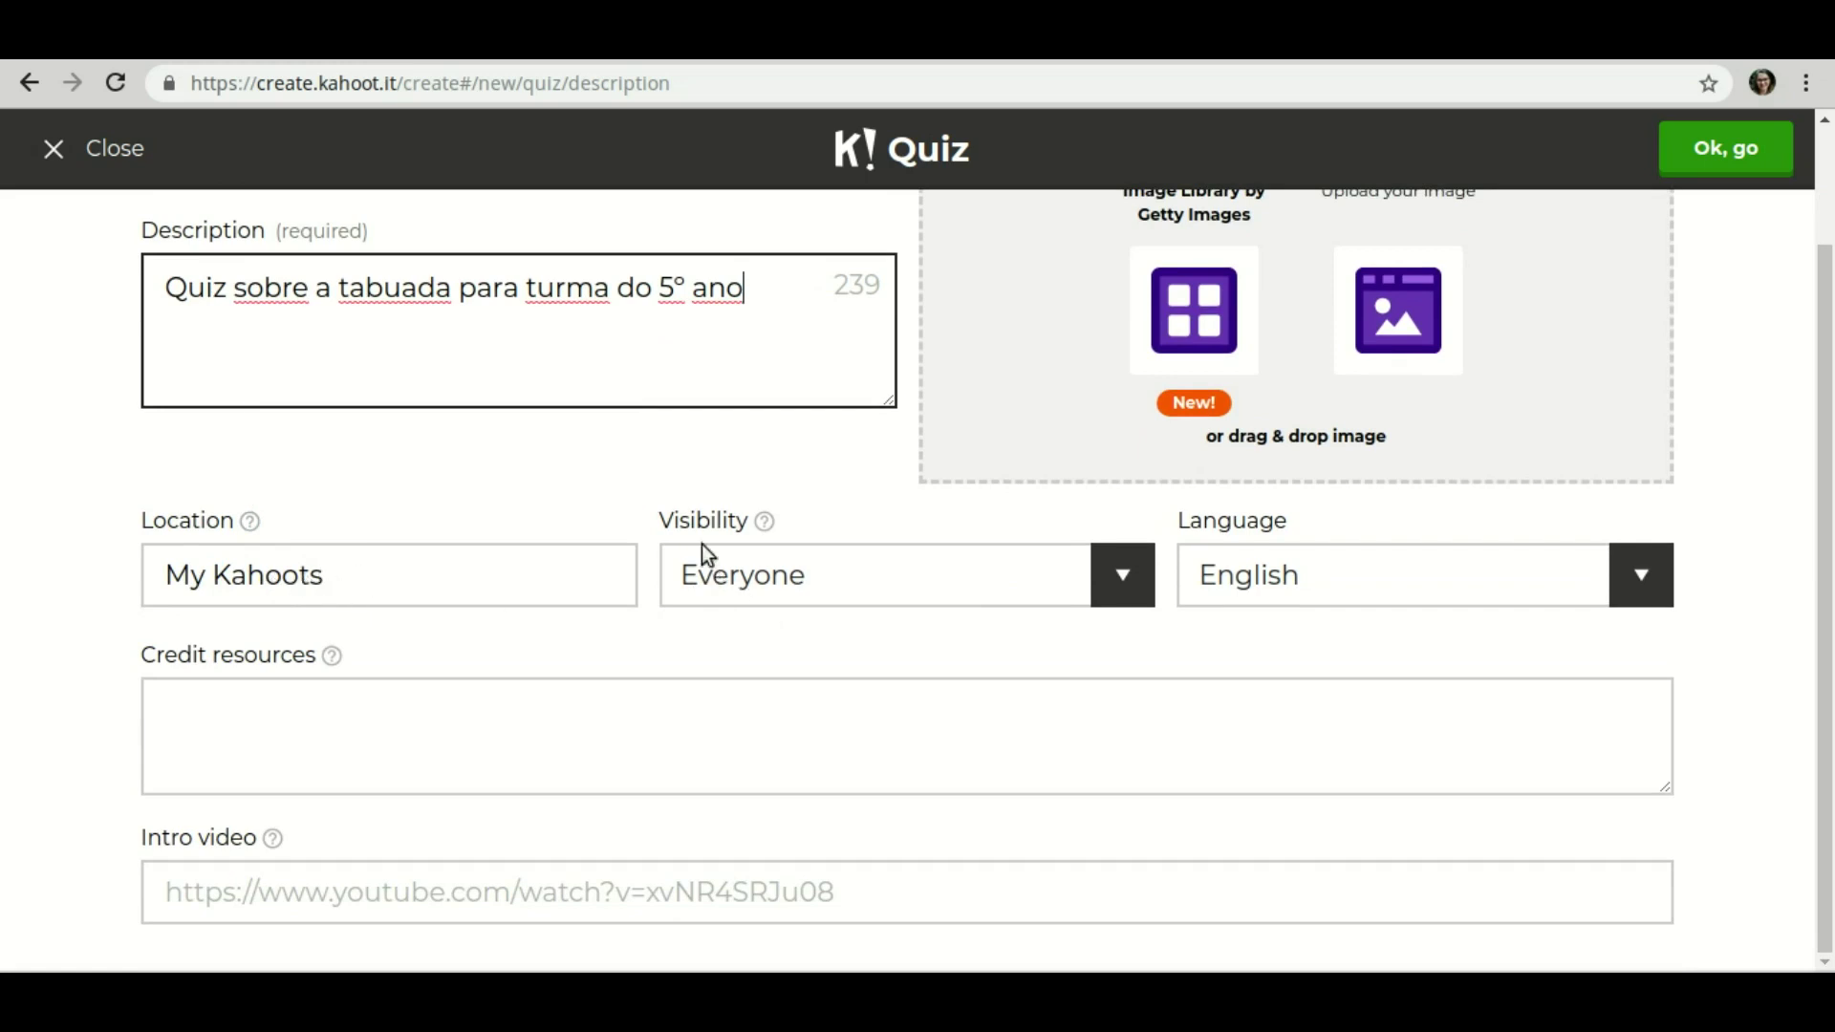
Set the quiz visibility to Only you and language to Português.
click(870, 566)
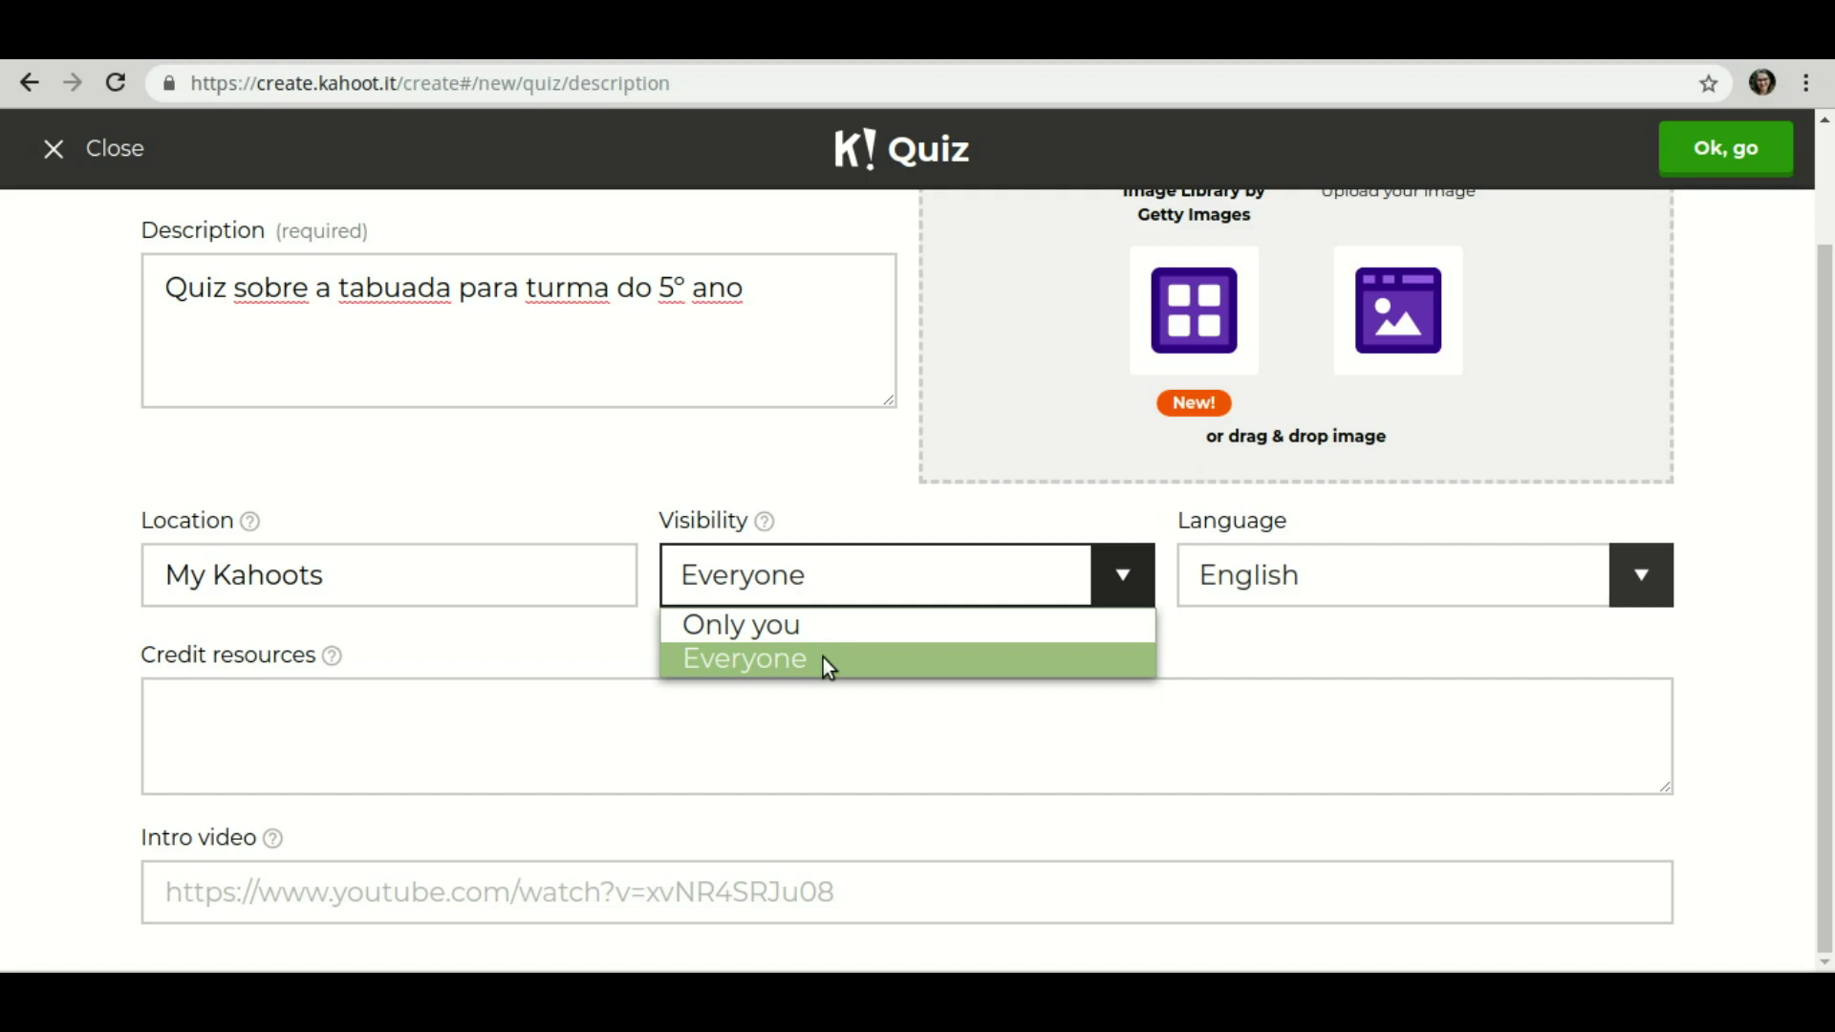
click(833, 629)
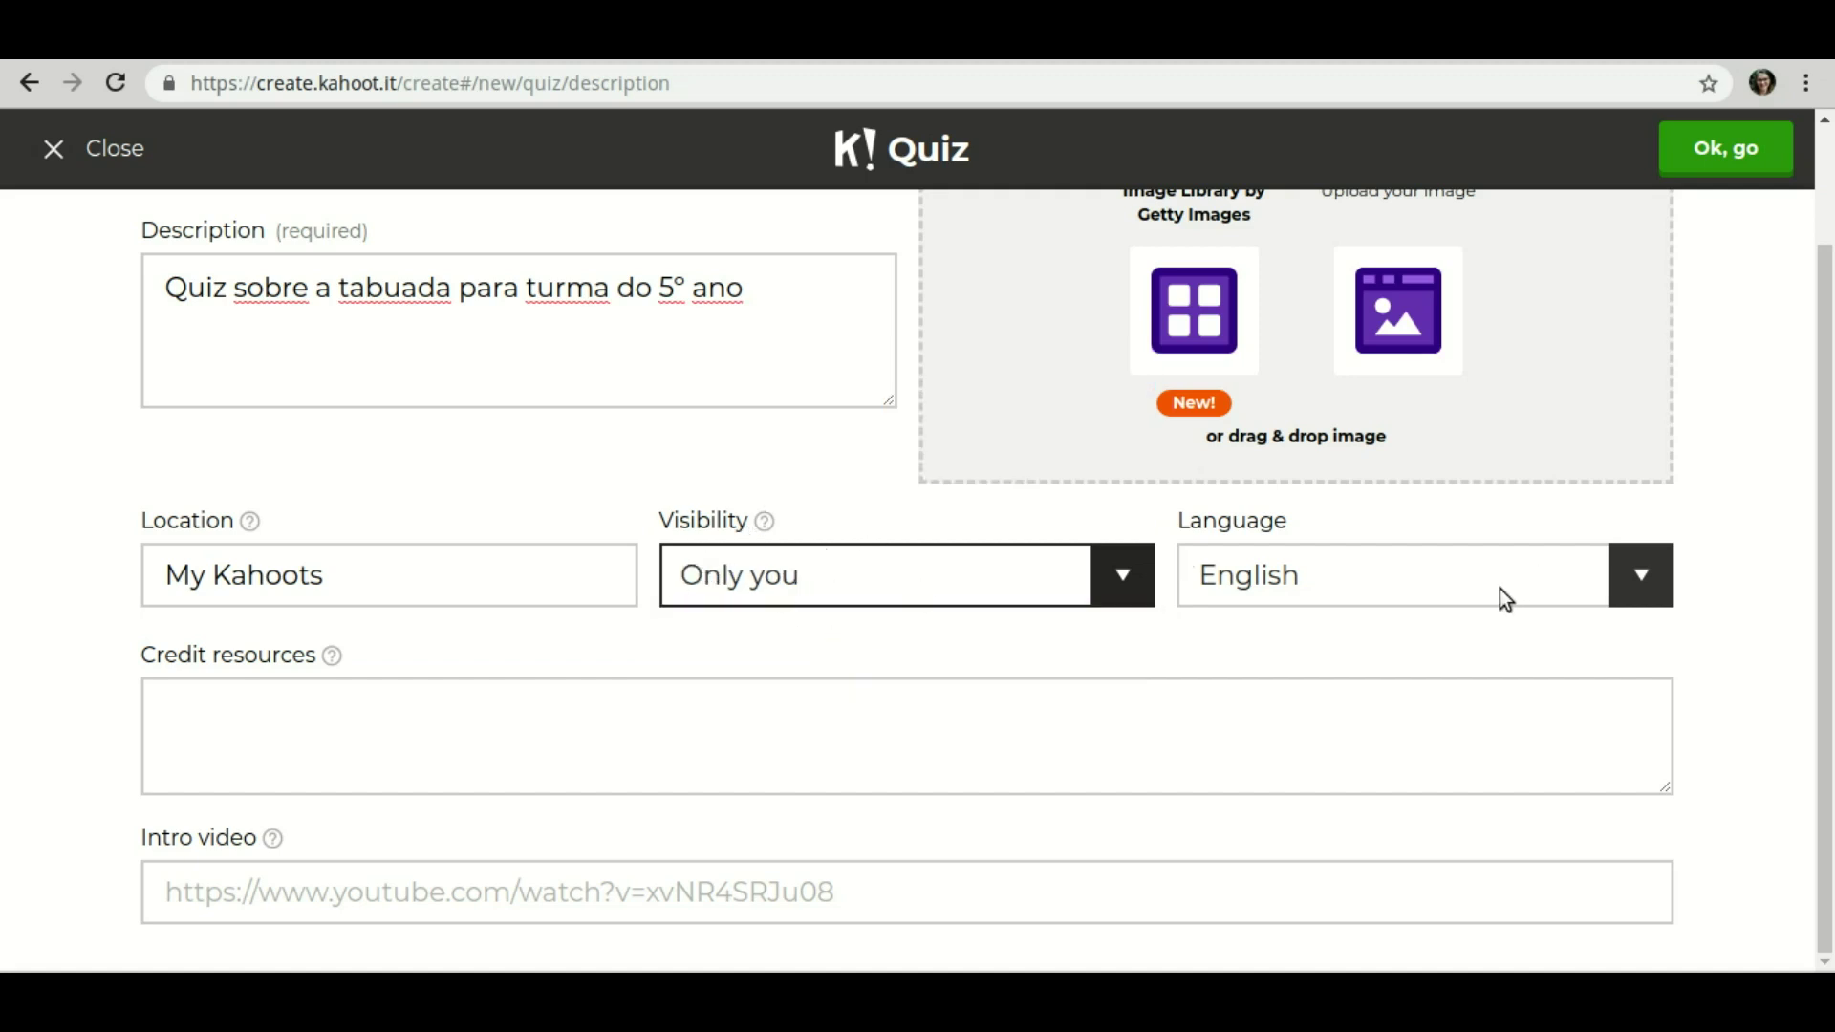
click(1451, 590)
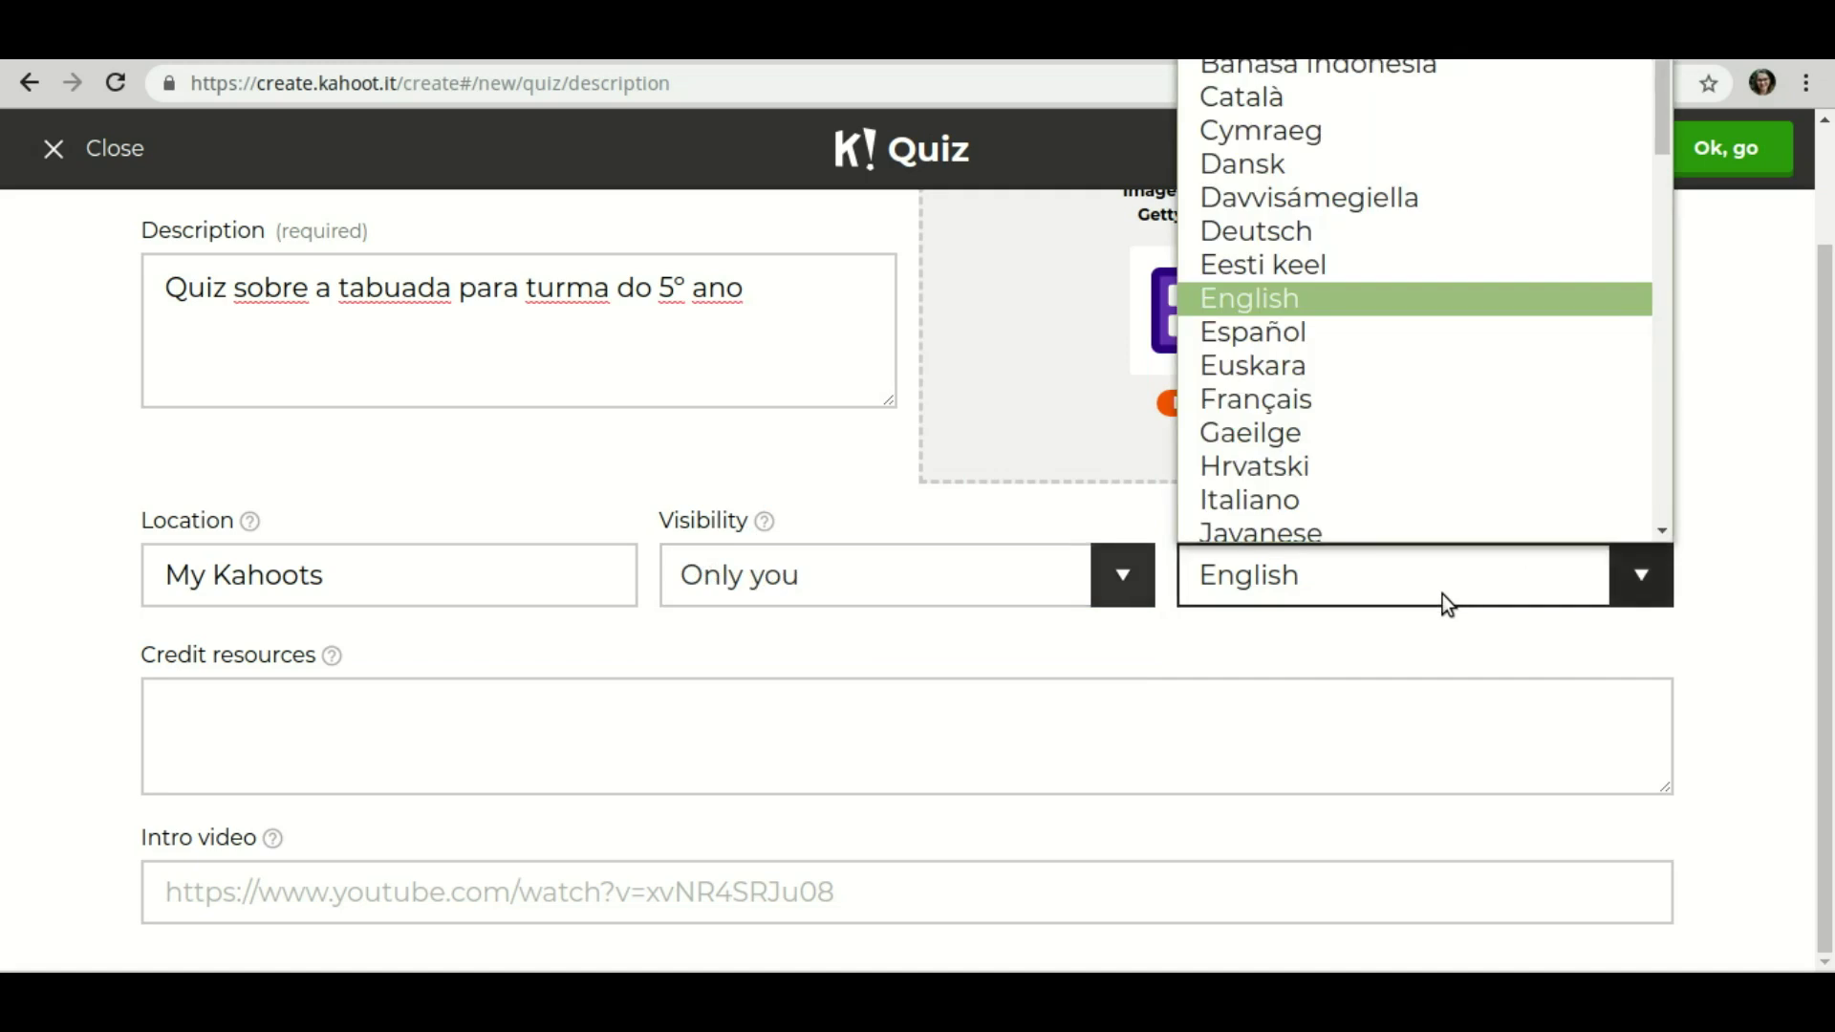
key(p)
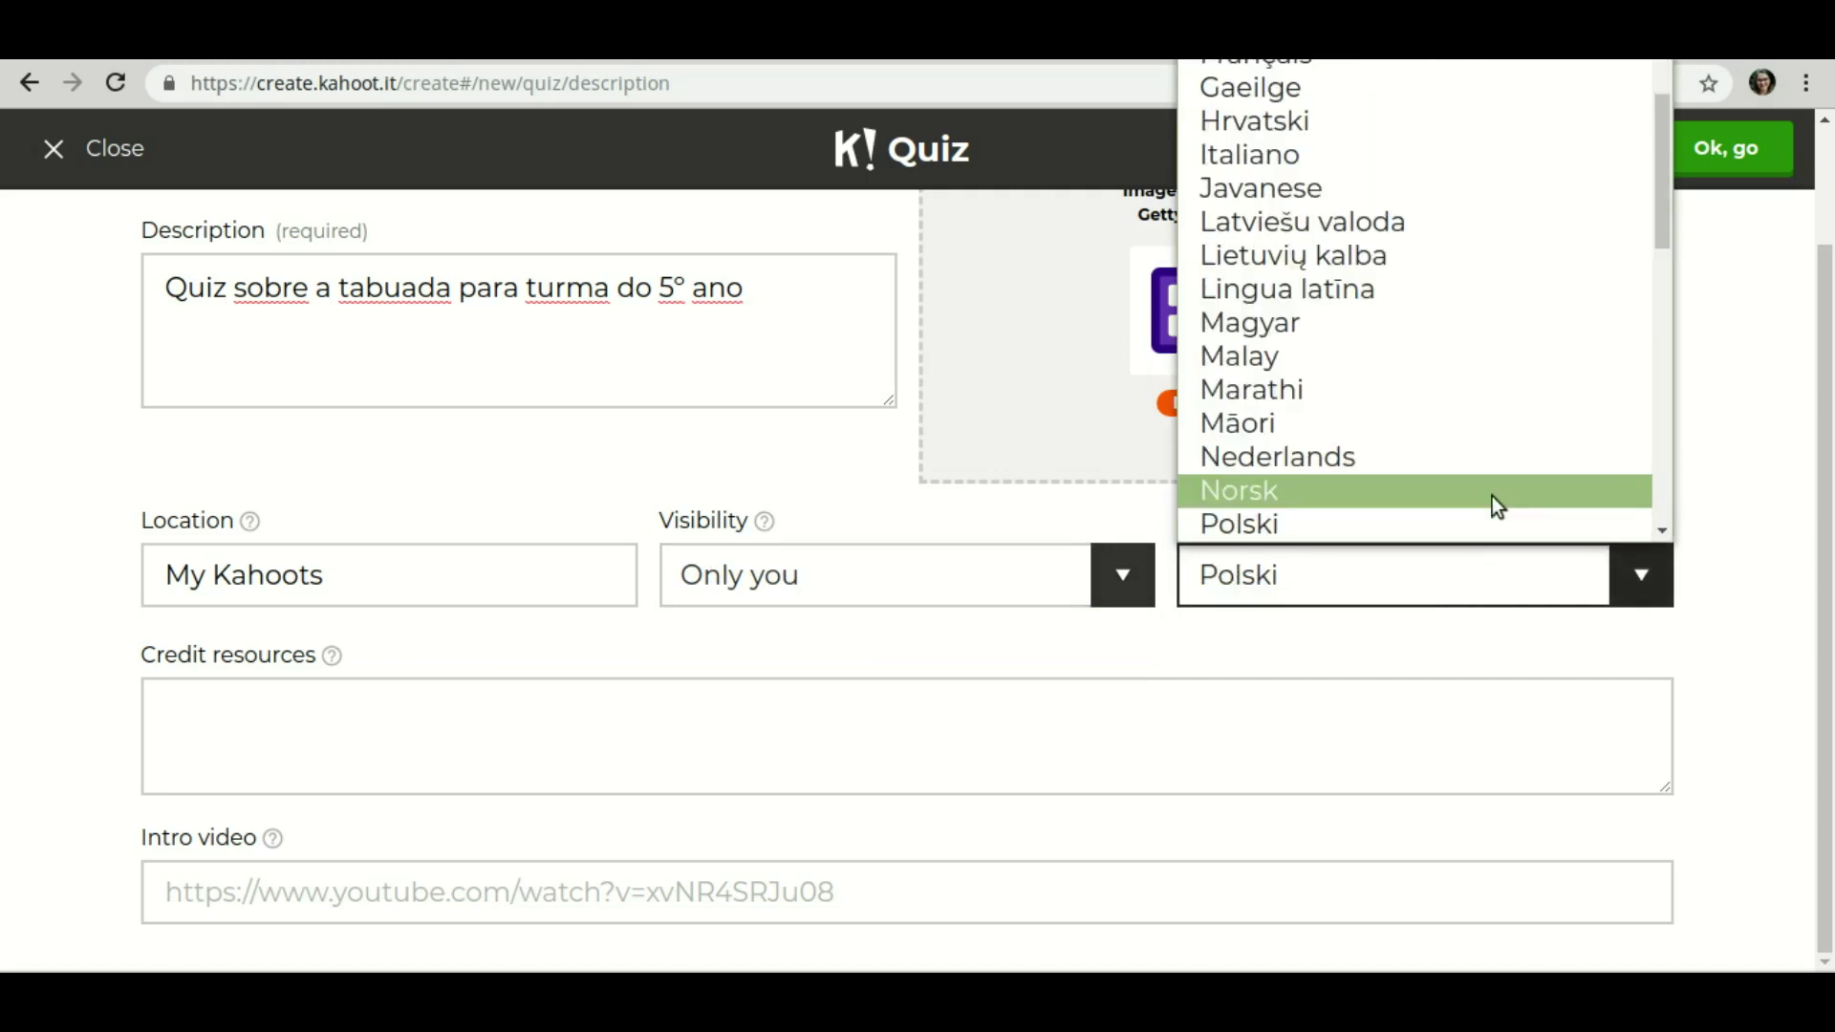
scroll(1493, 496, down, 1)
click(1437, 485)
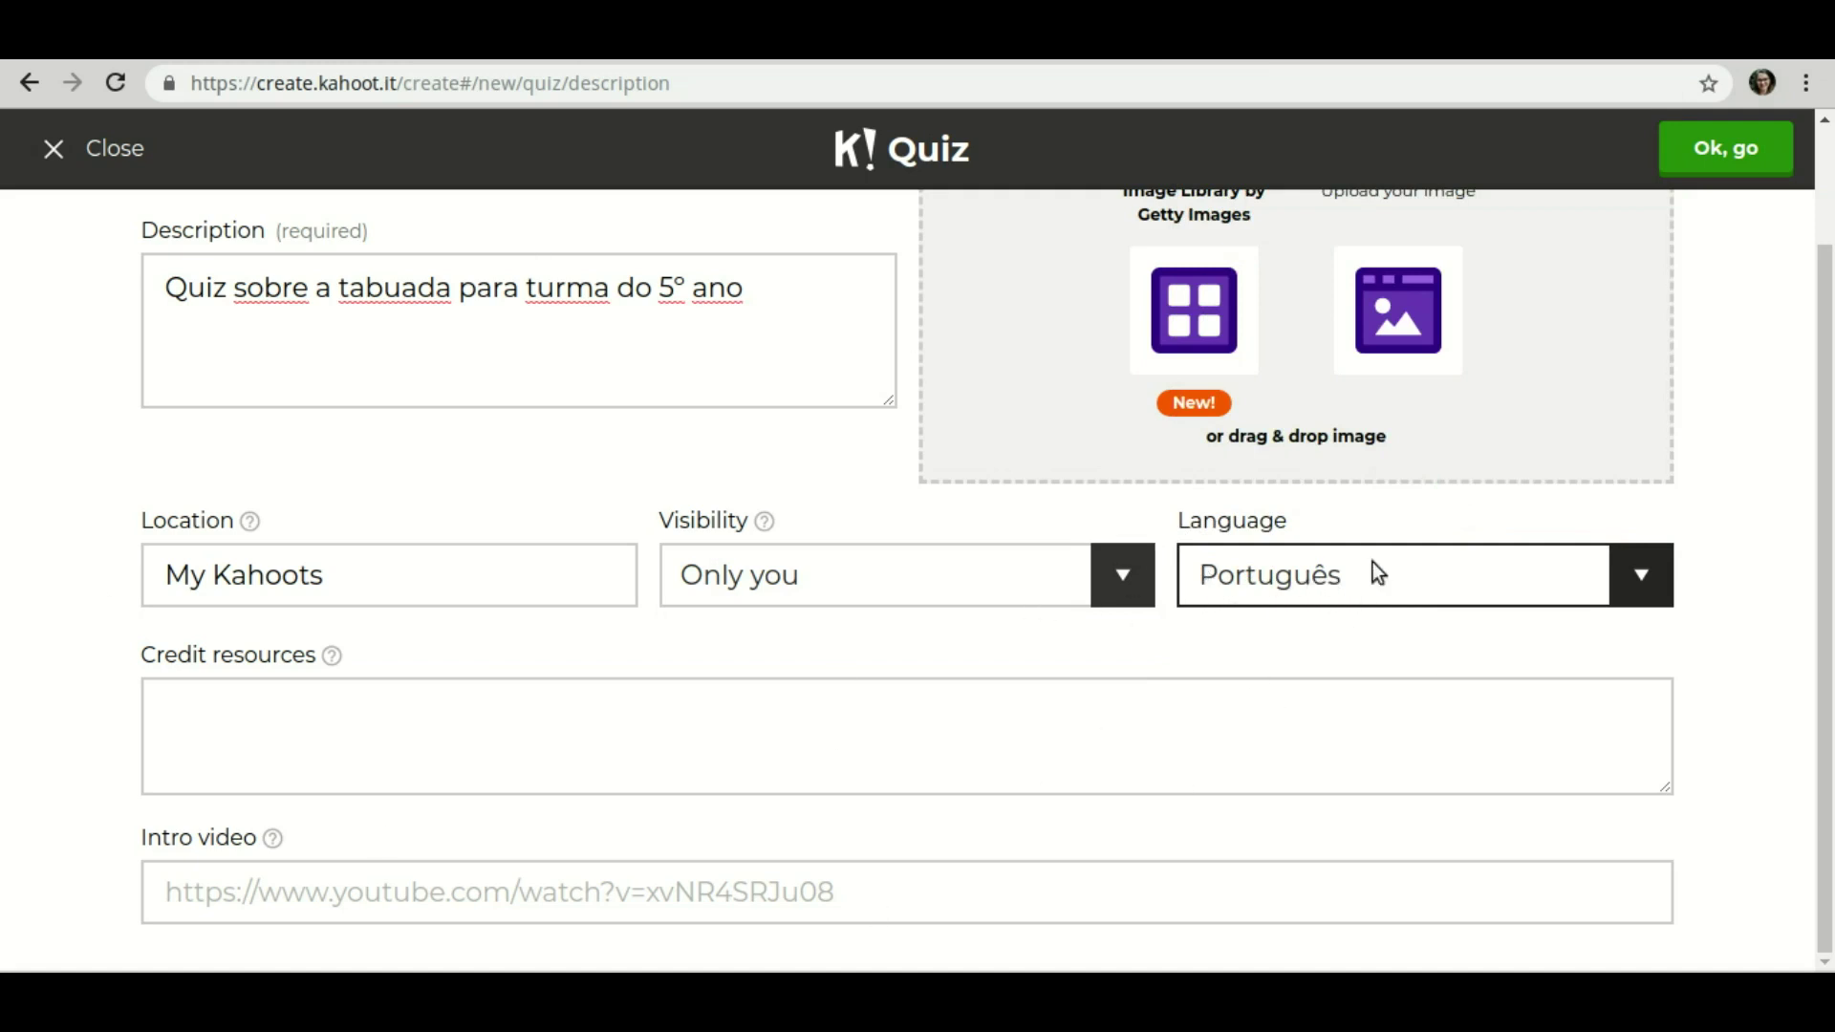
scroll(1377, 571, up, 2)
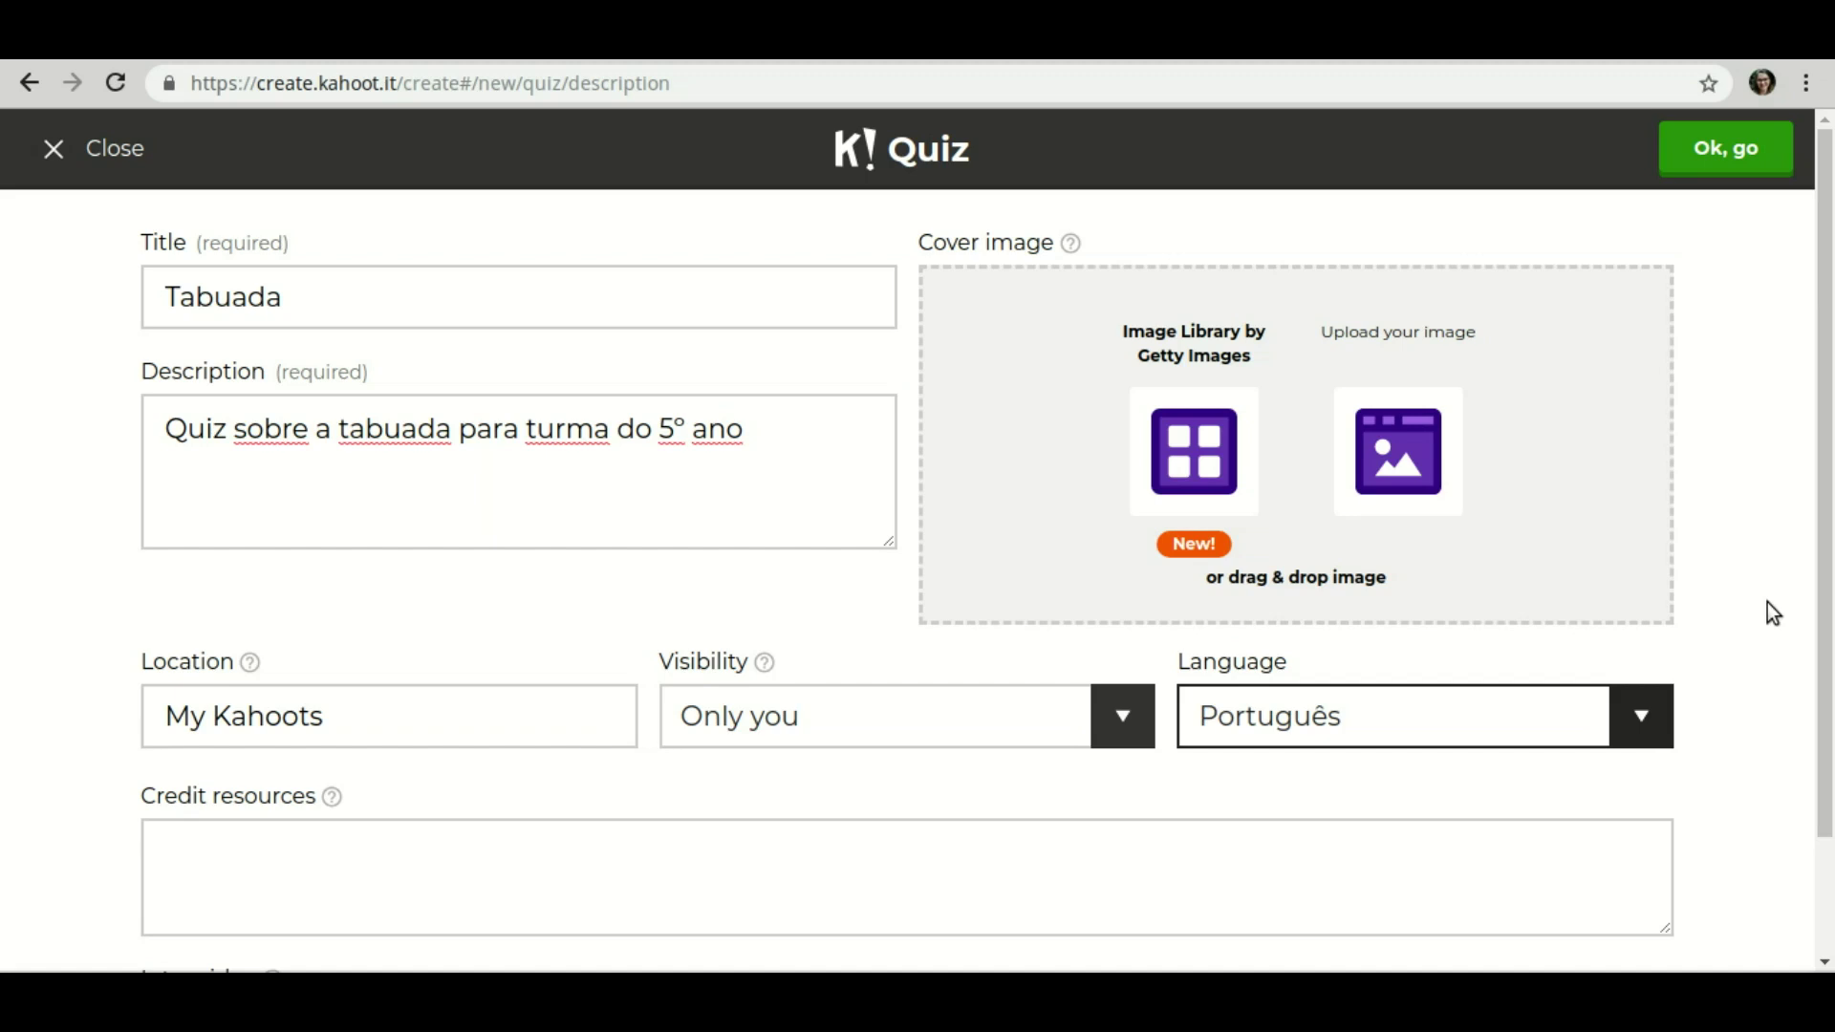
Review the description and Tabuada title fields.
click(751, 426)
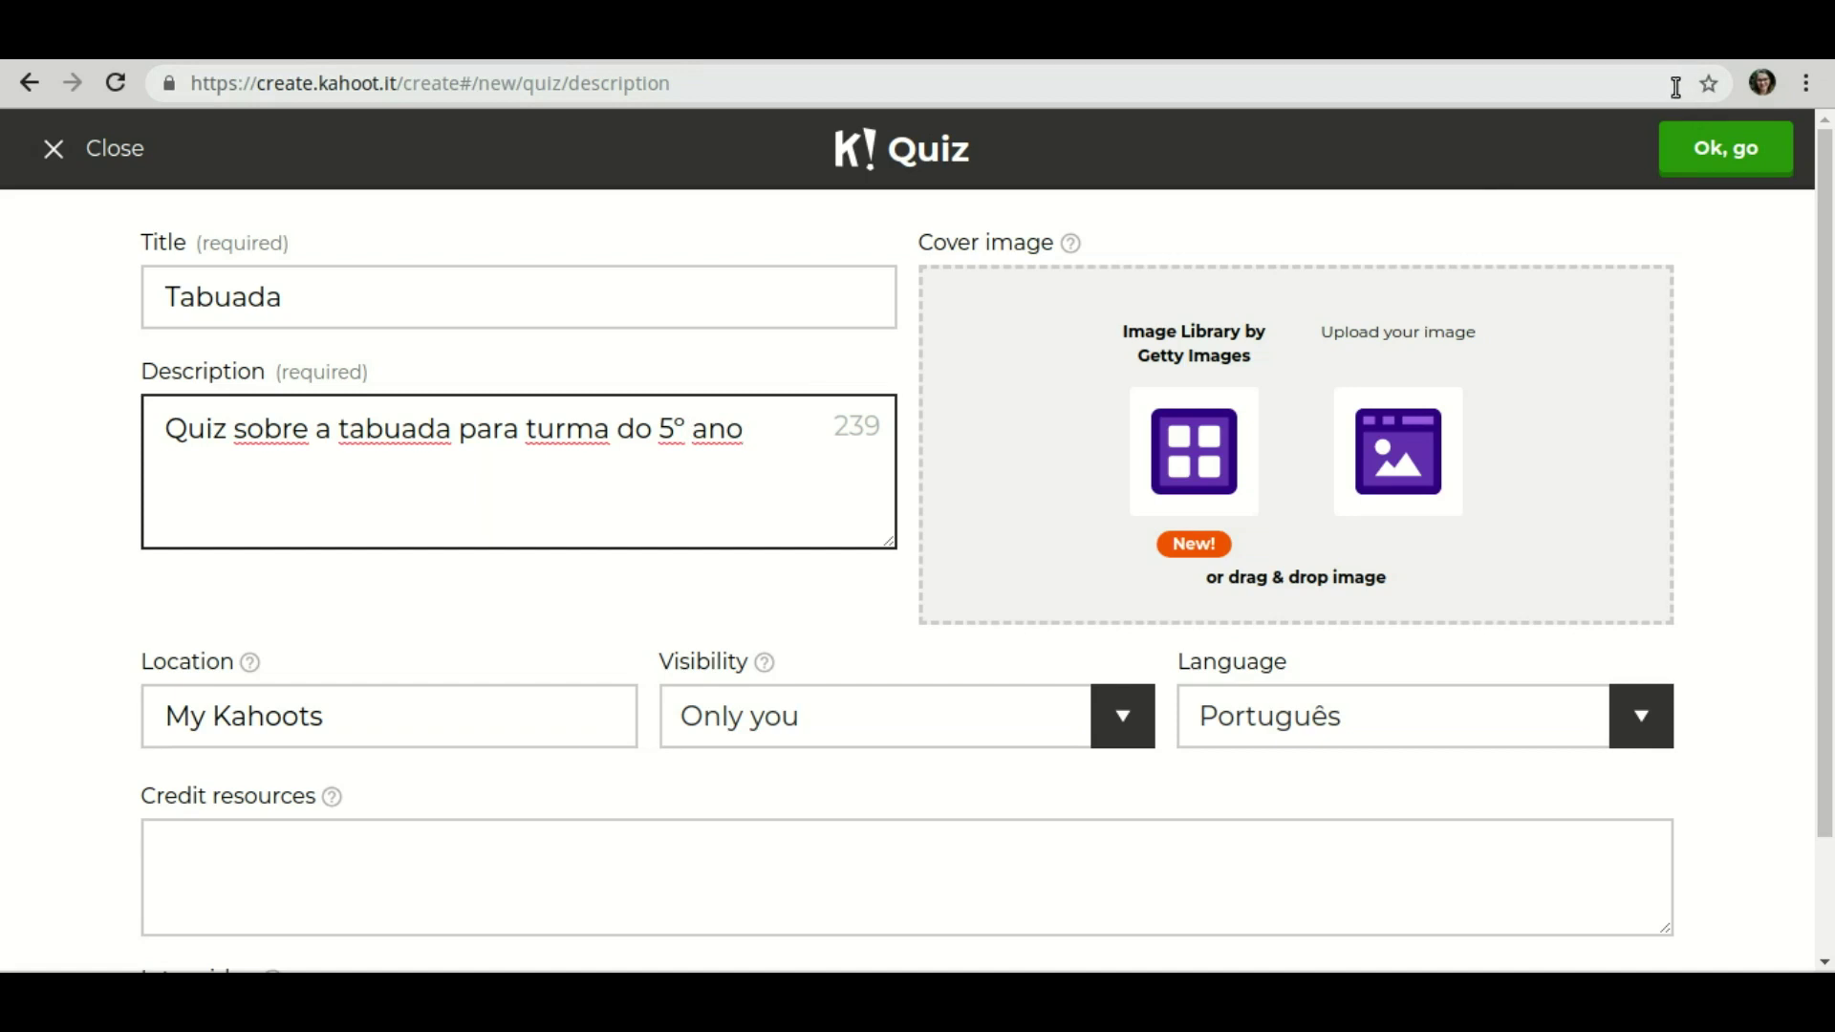
click(489, 300)
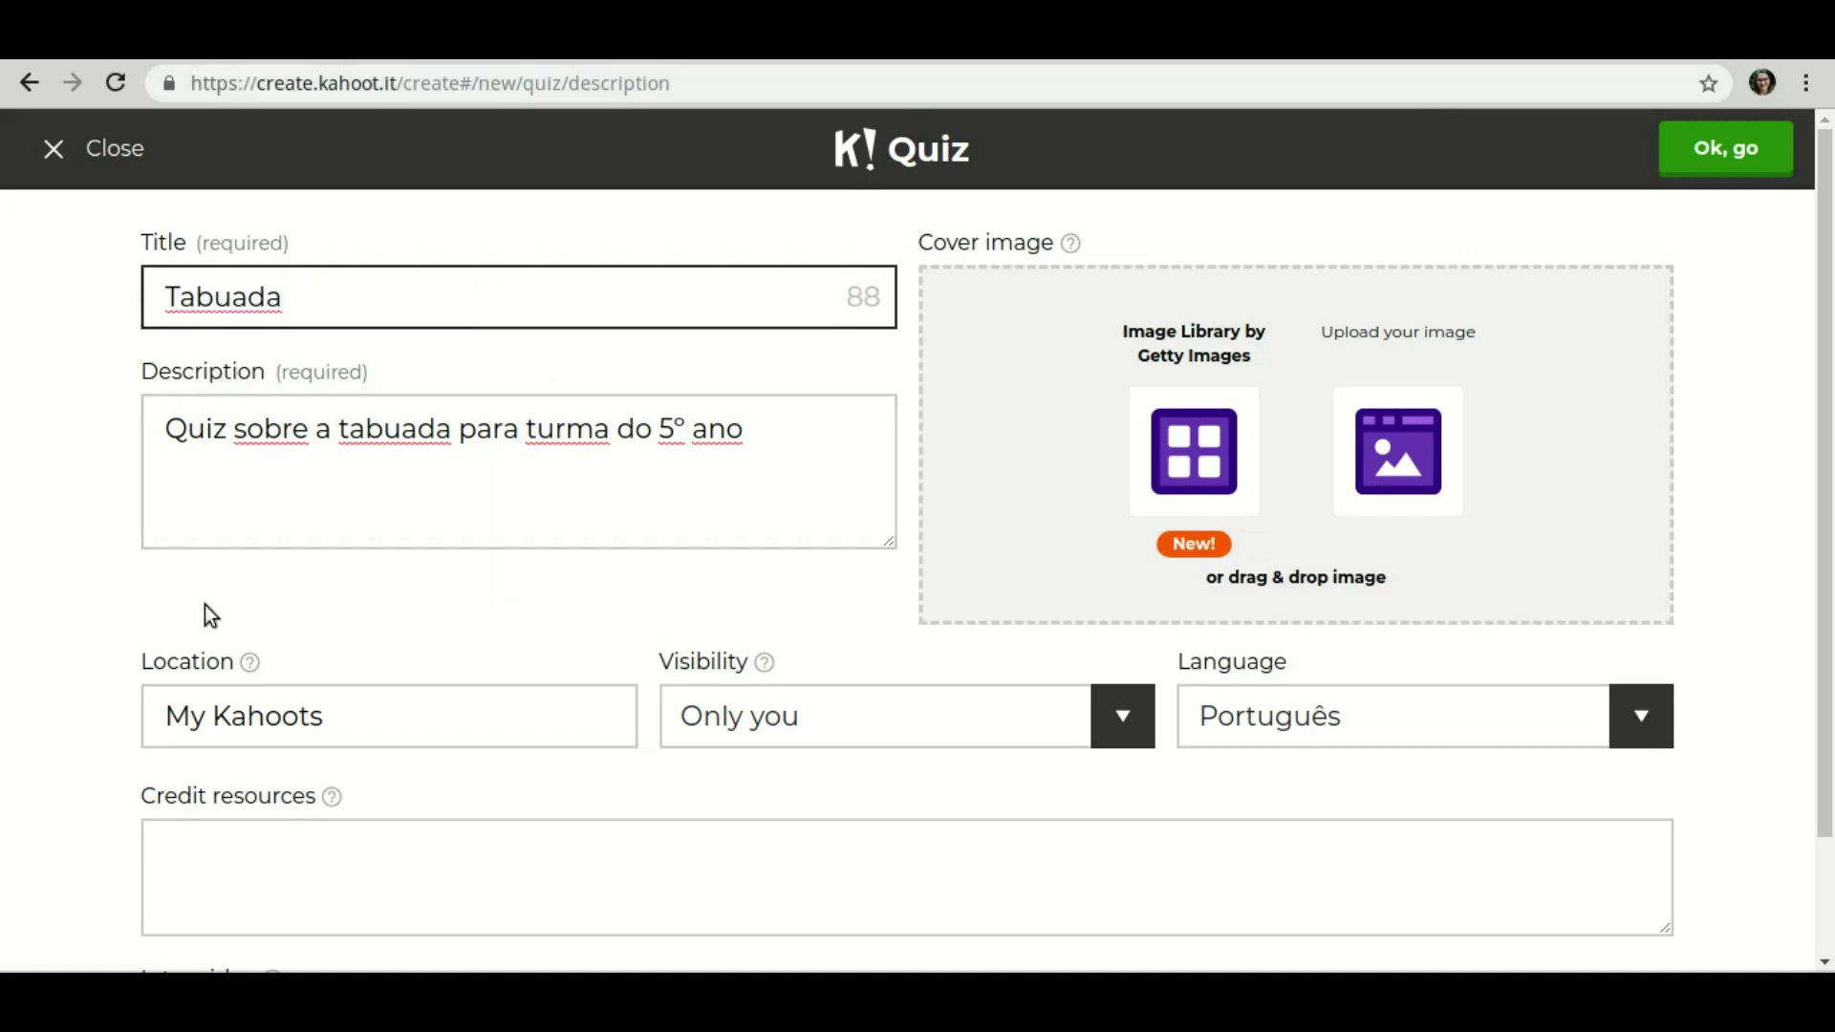
click(956, 667)
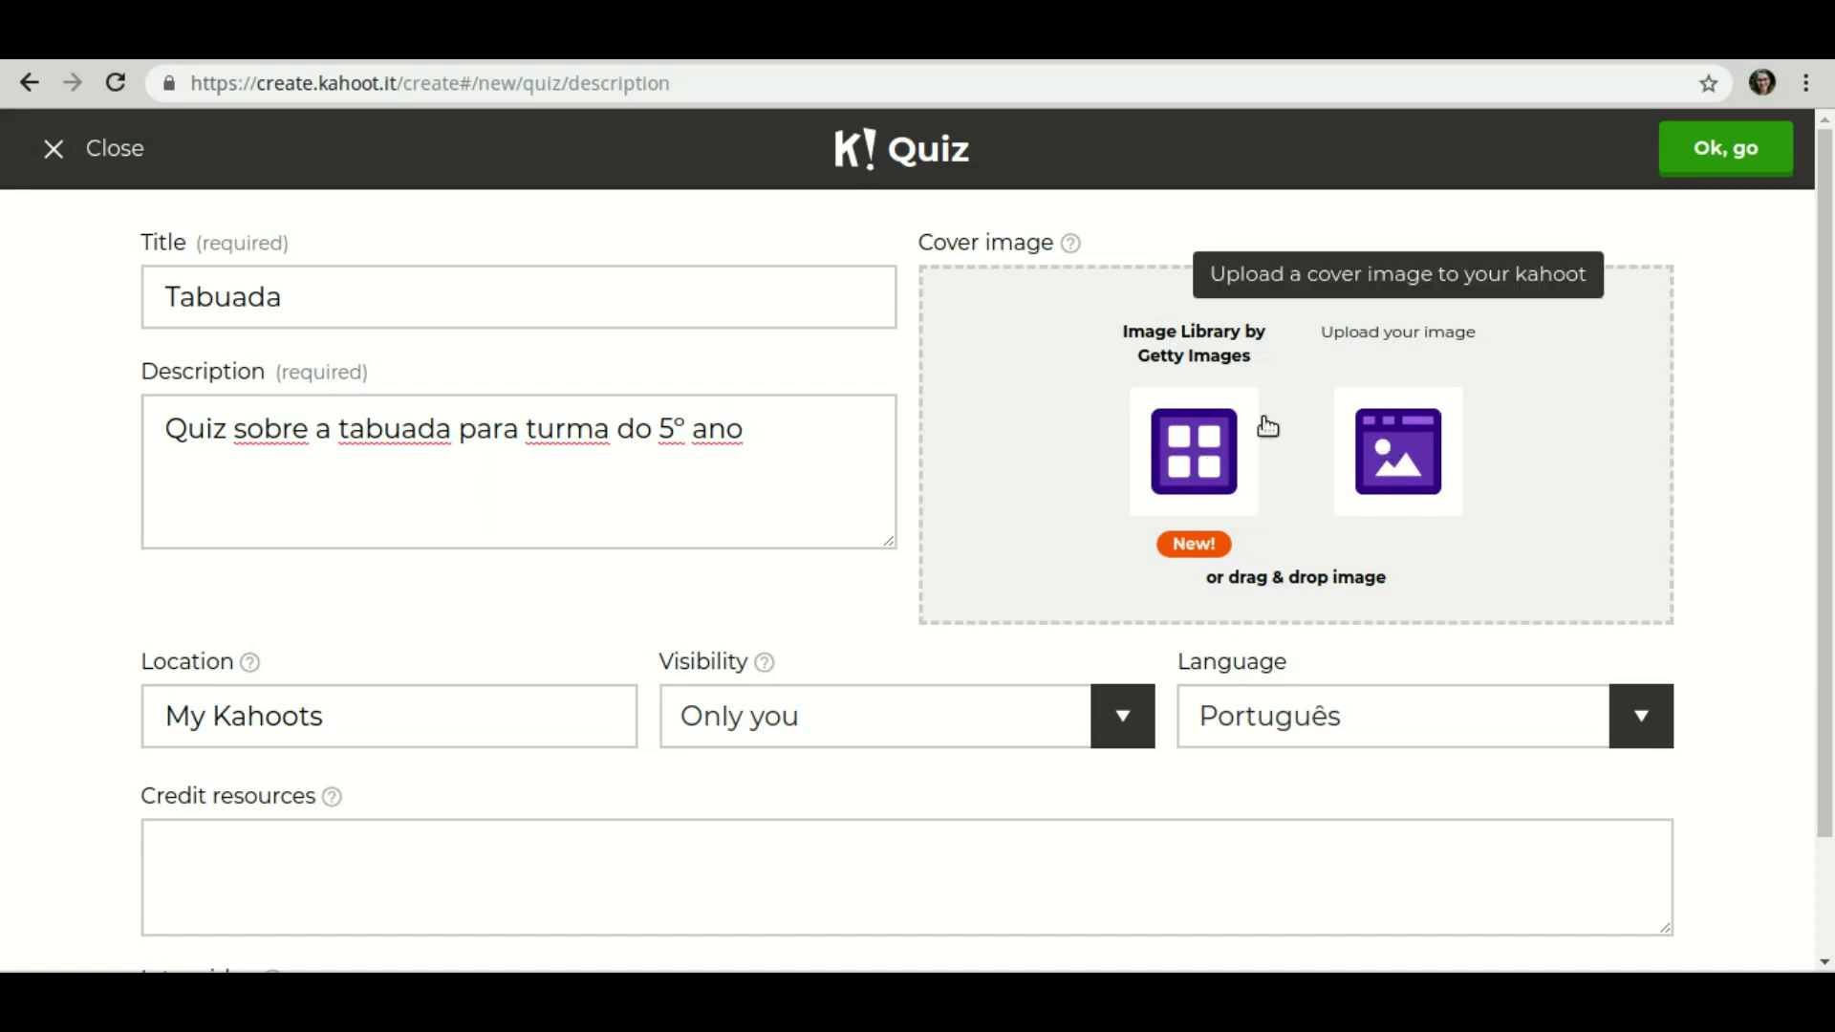
Use the Getty Images stacked euro coins photo as the cover image.
click(1192, 453)
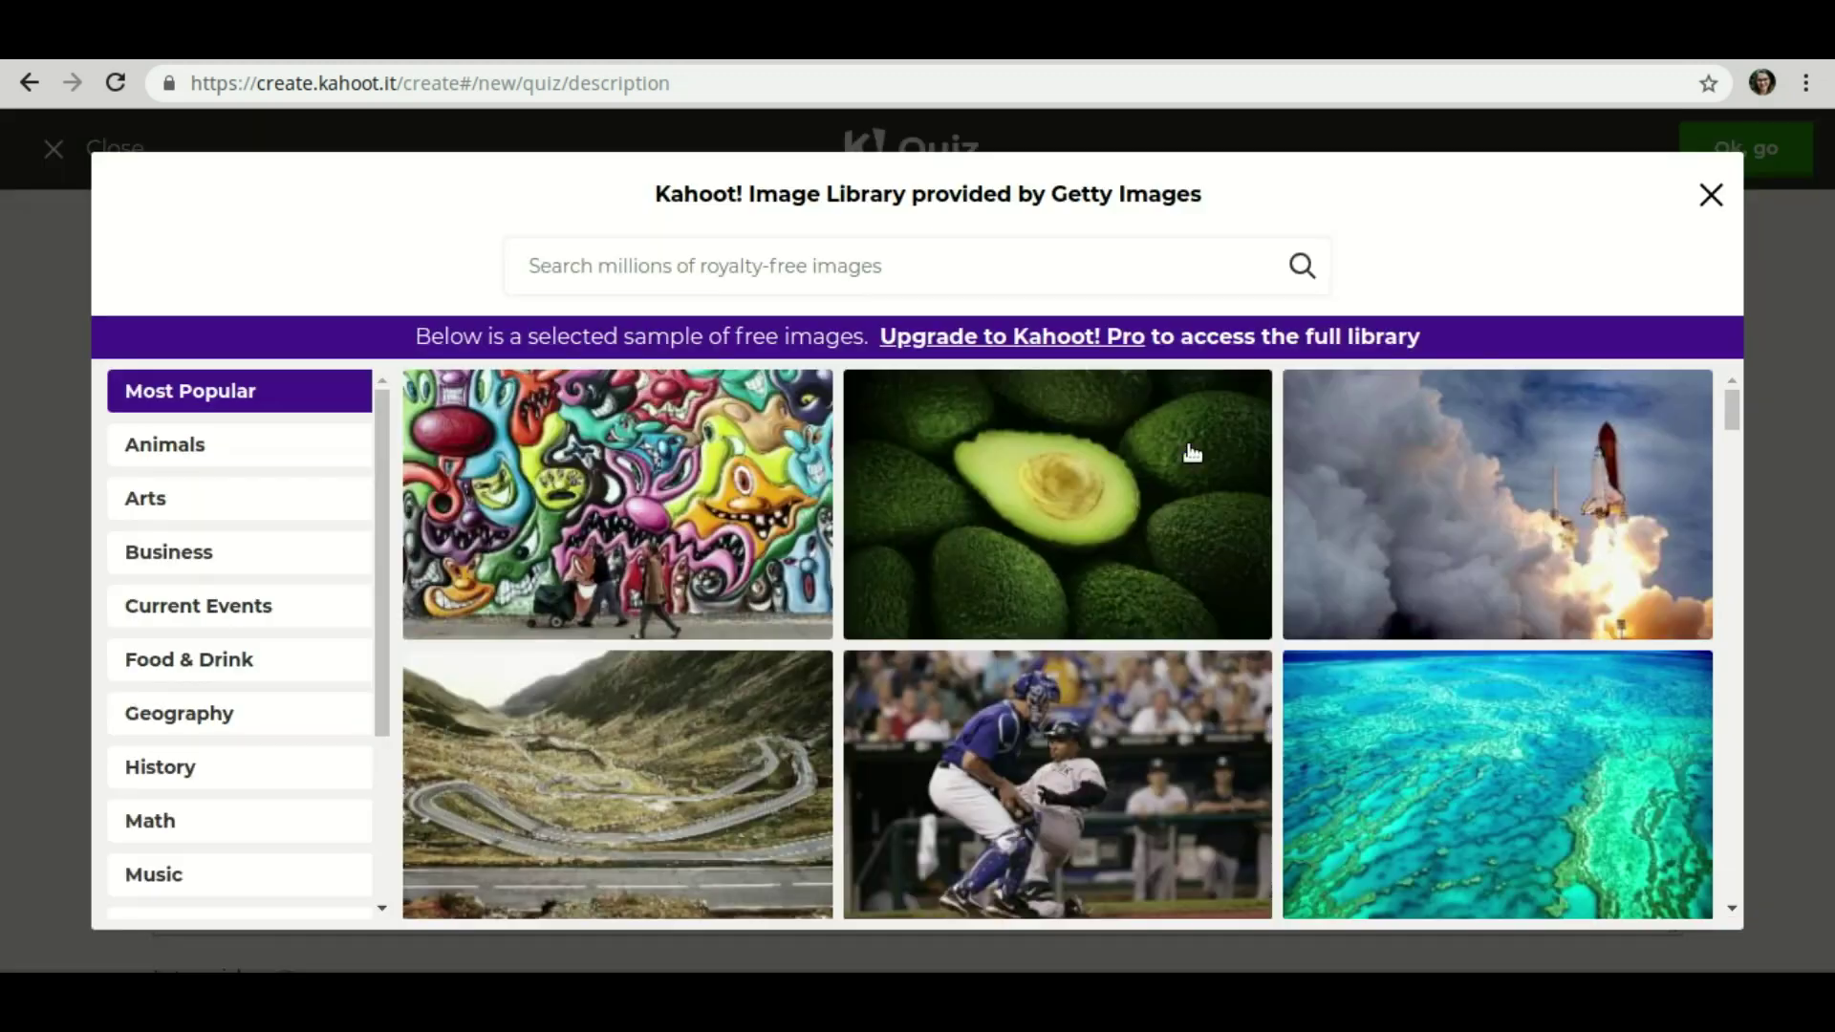
scroll(994, 559, down, 5)
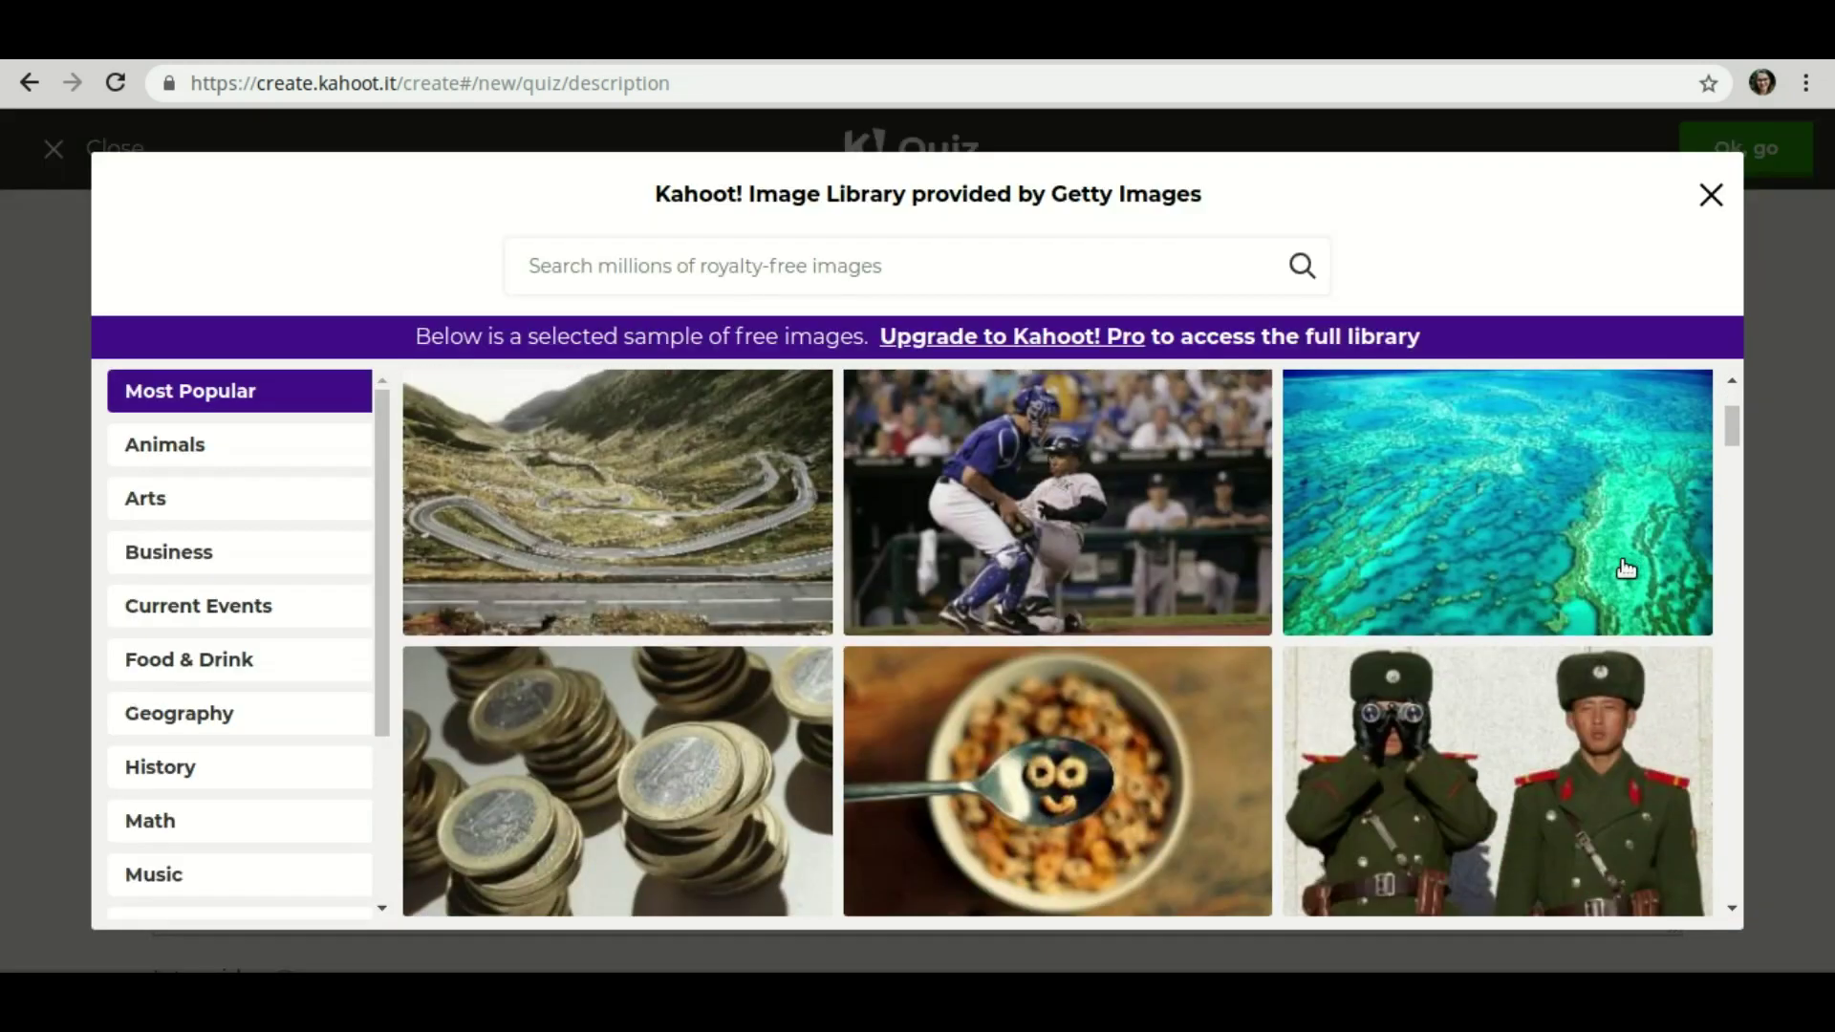
click(689, 506)
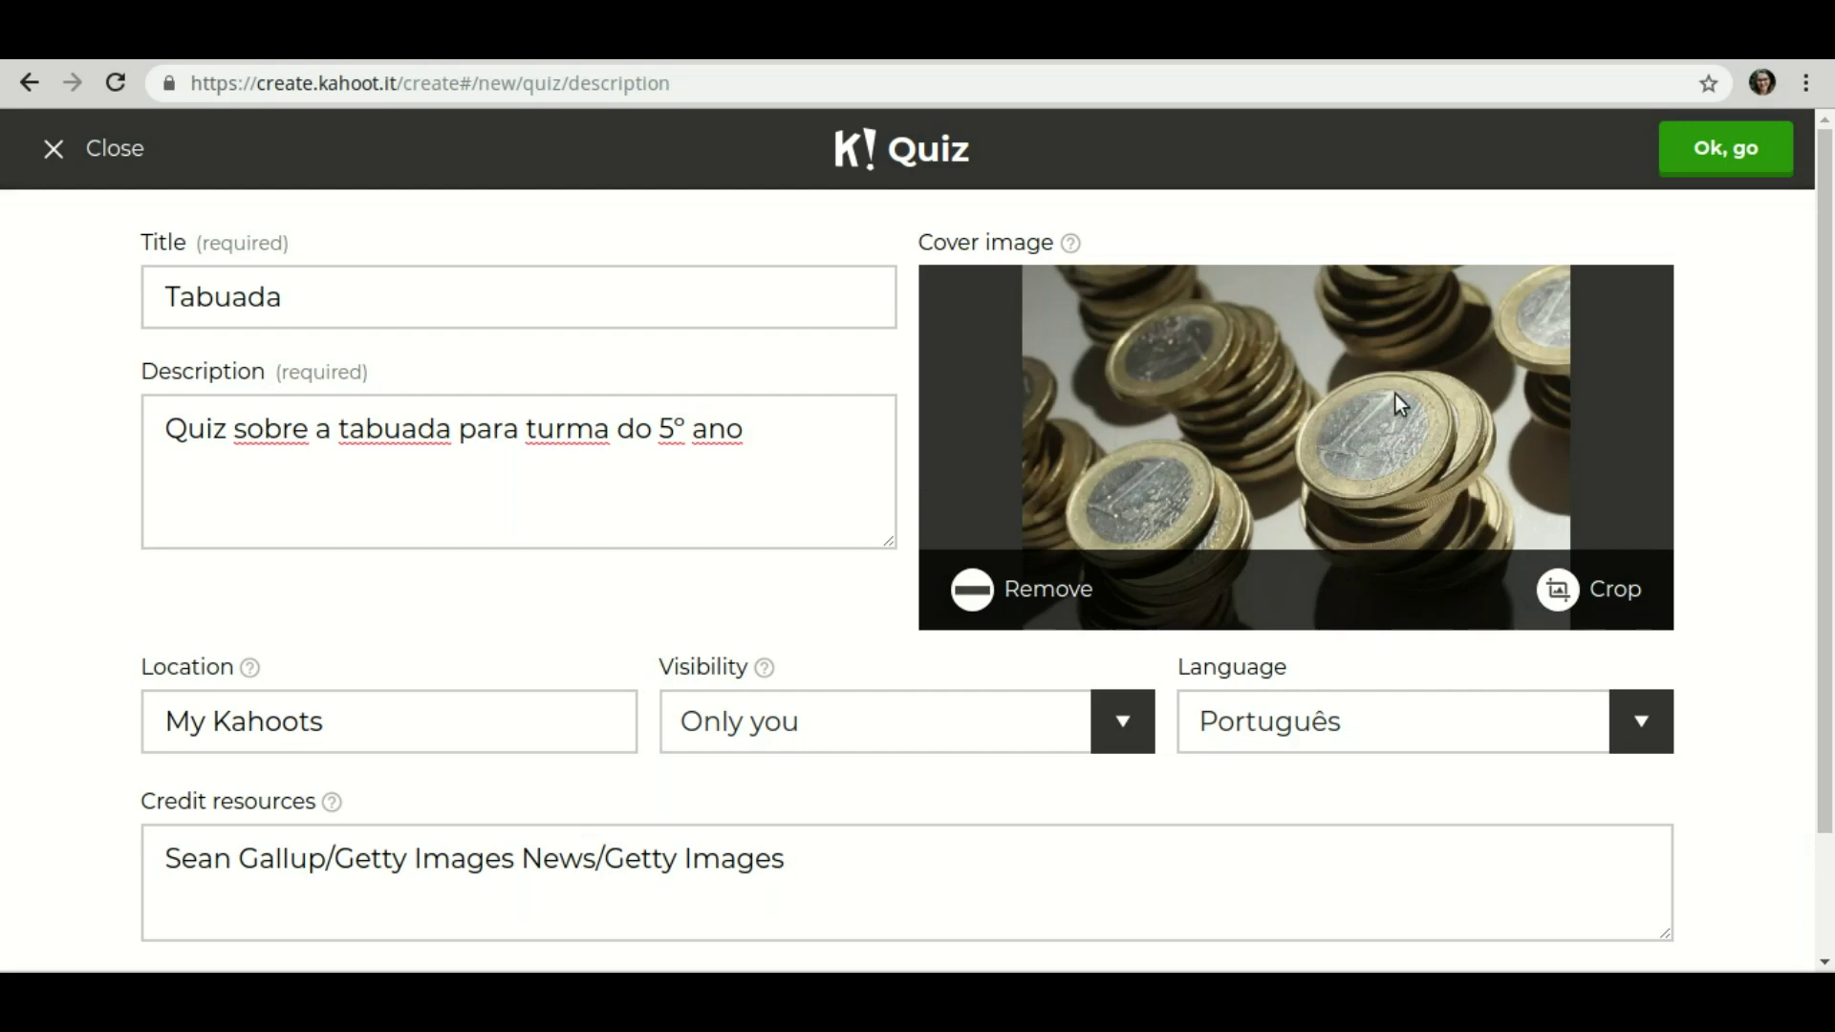
Review the Tabuada quiz details and confirm them with Ok, go.
scroll(1423, 381, down, 2)
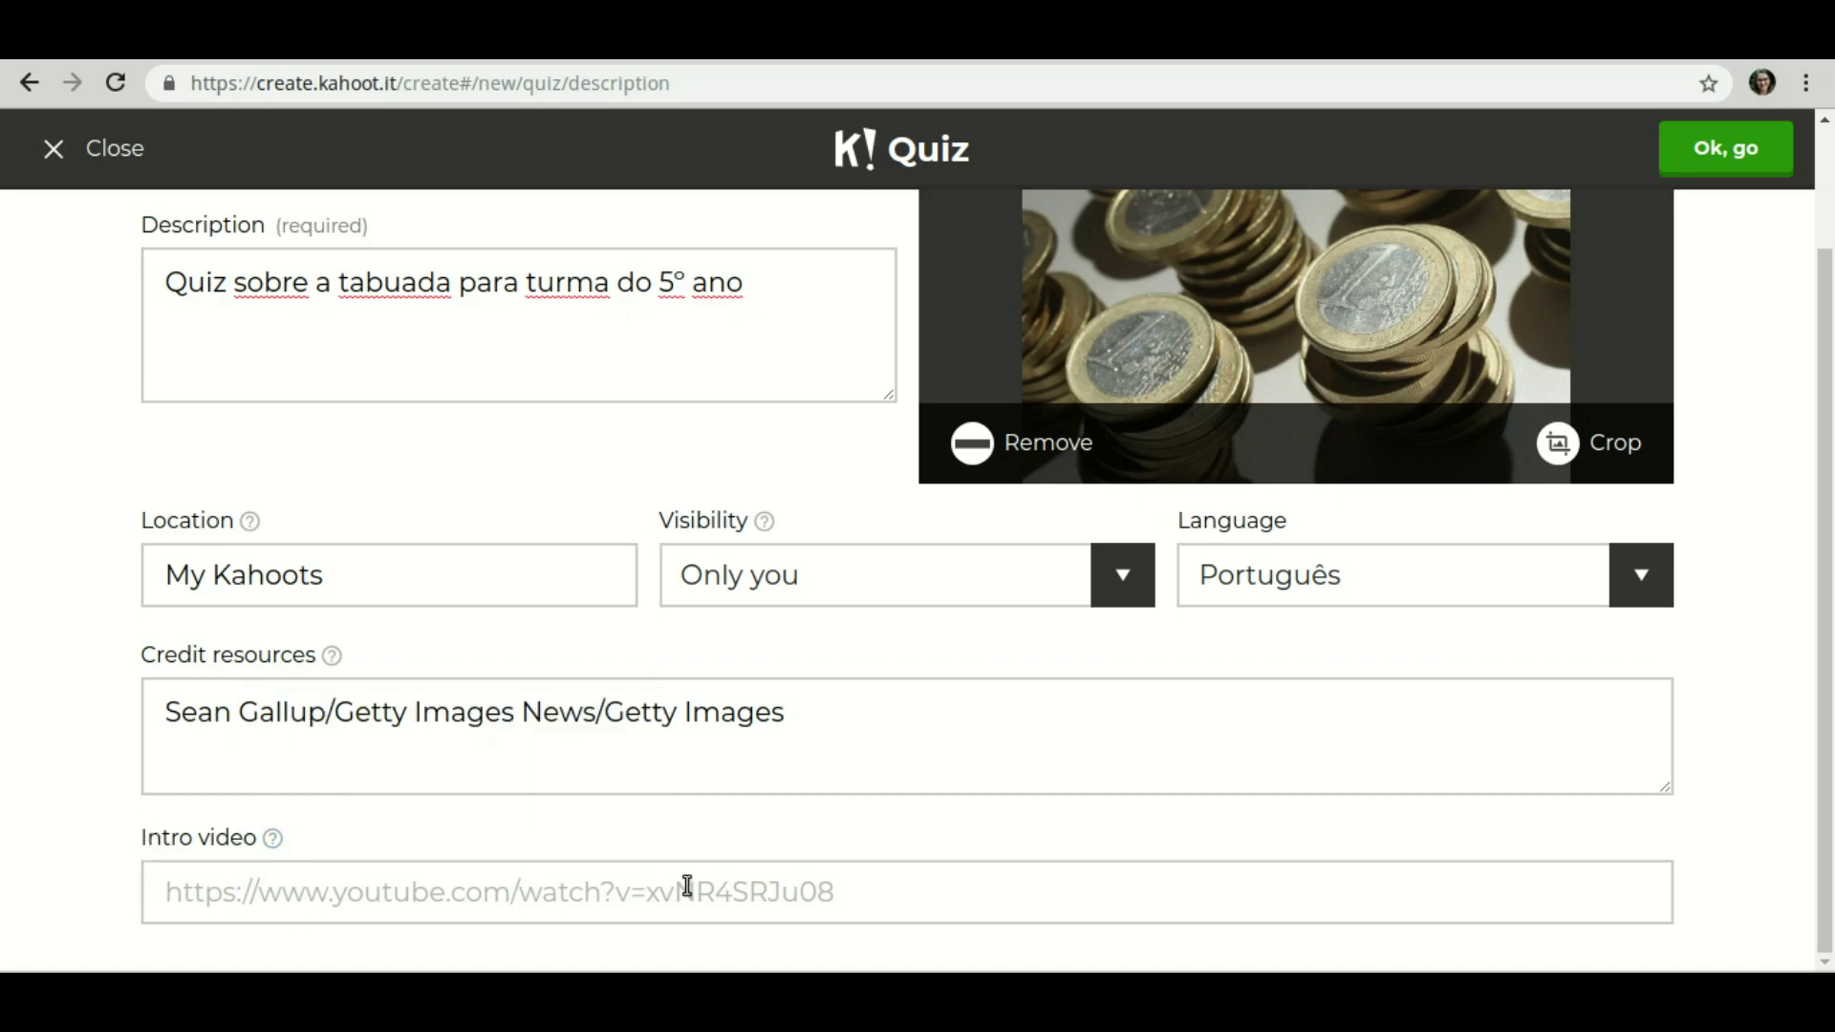
scroll(1447, 456, up, 2)
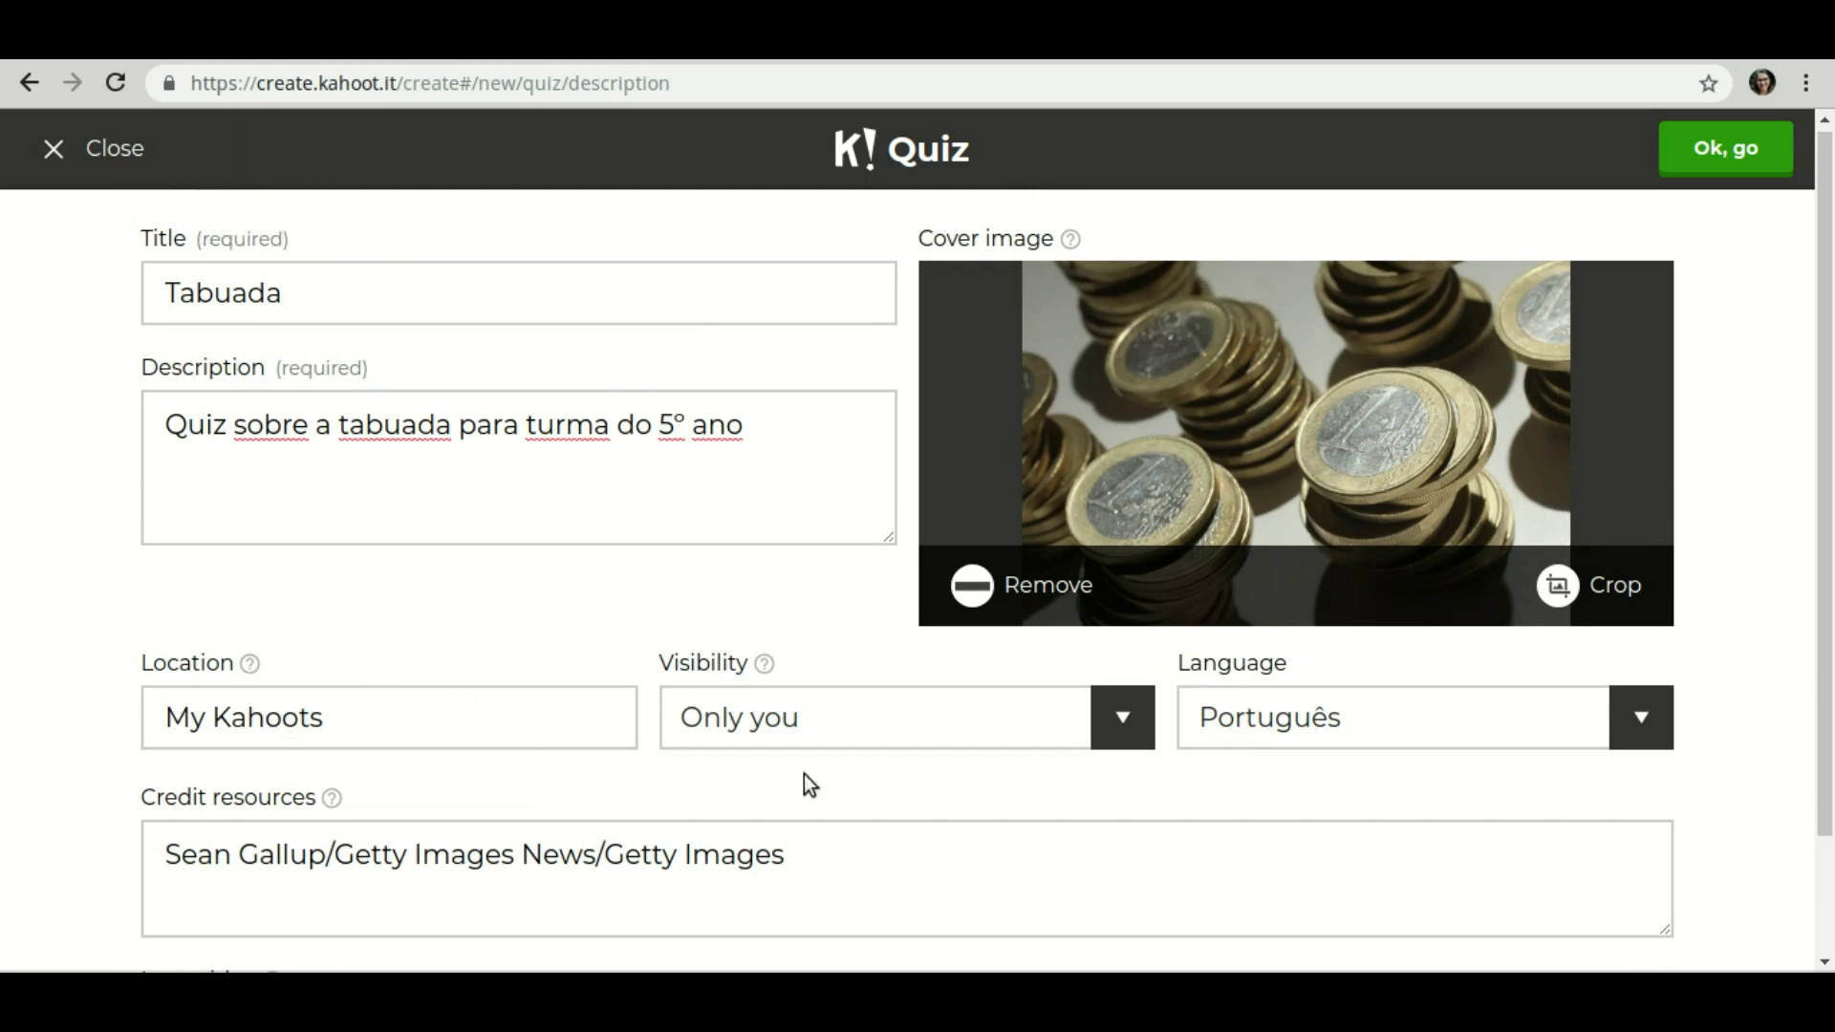
scroll(1456, 736, down, 2)
scroll(1472, 803, up, 2)
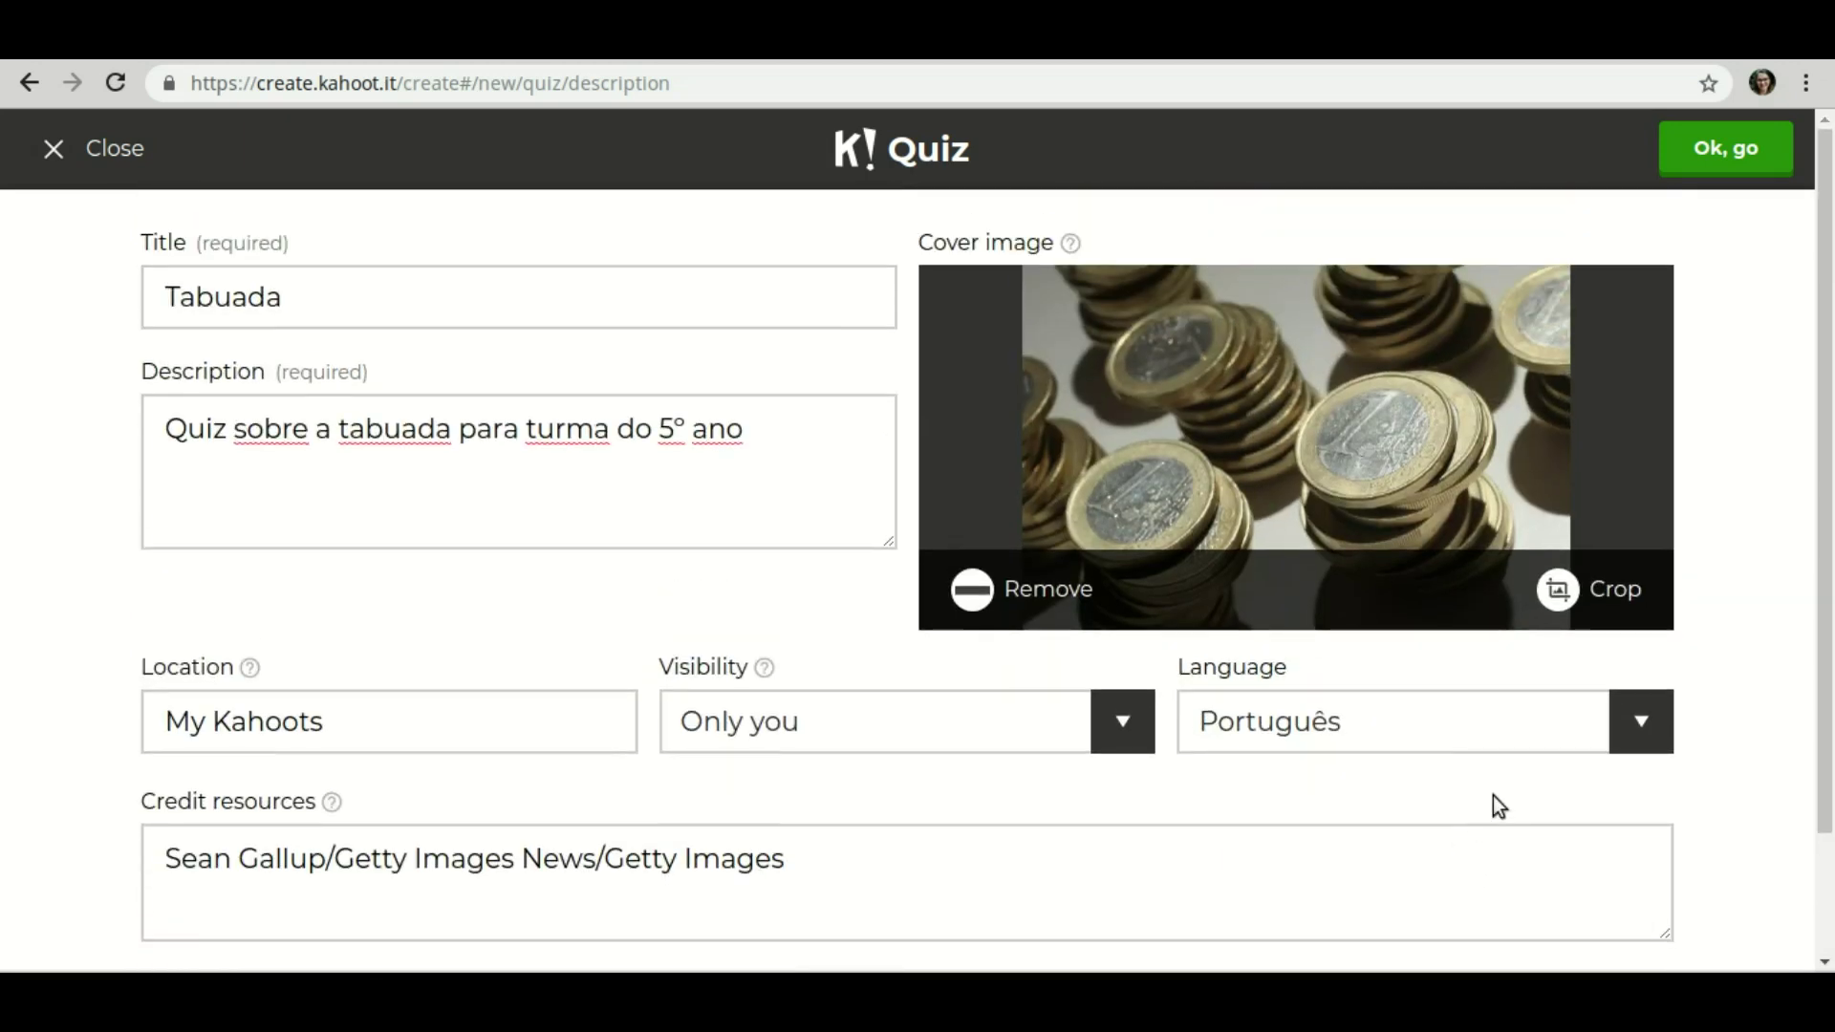
click(1741, 159)
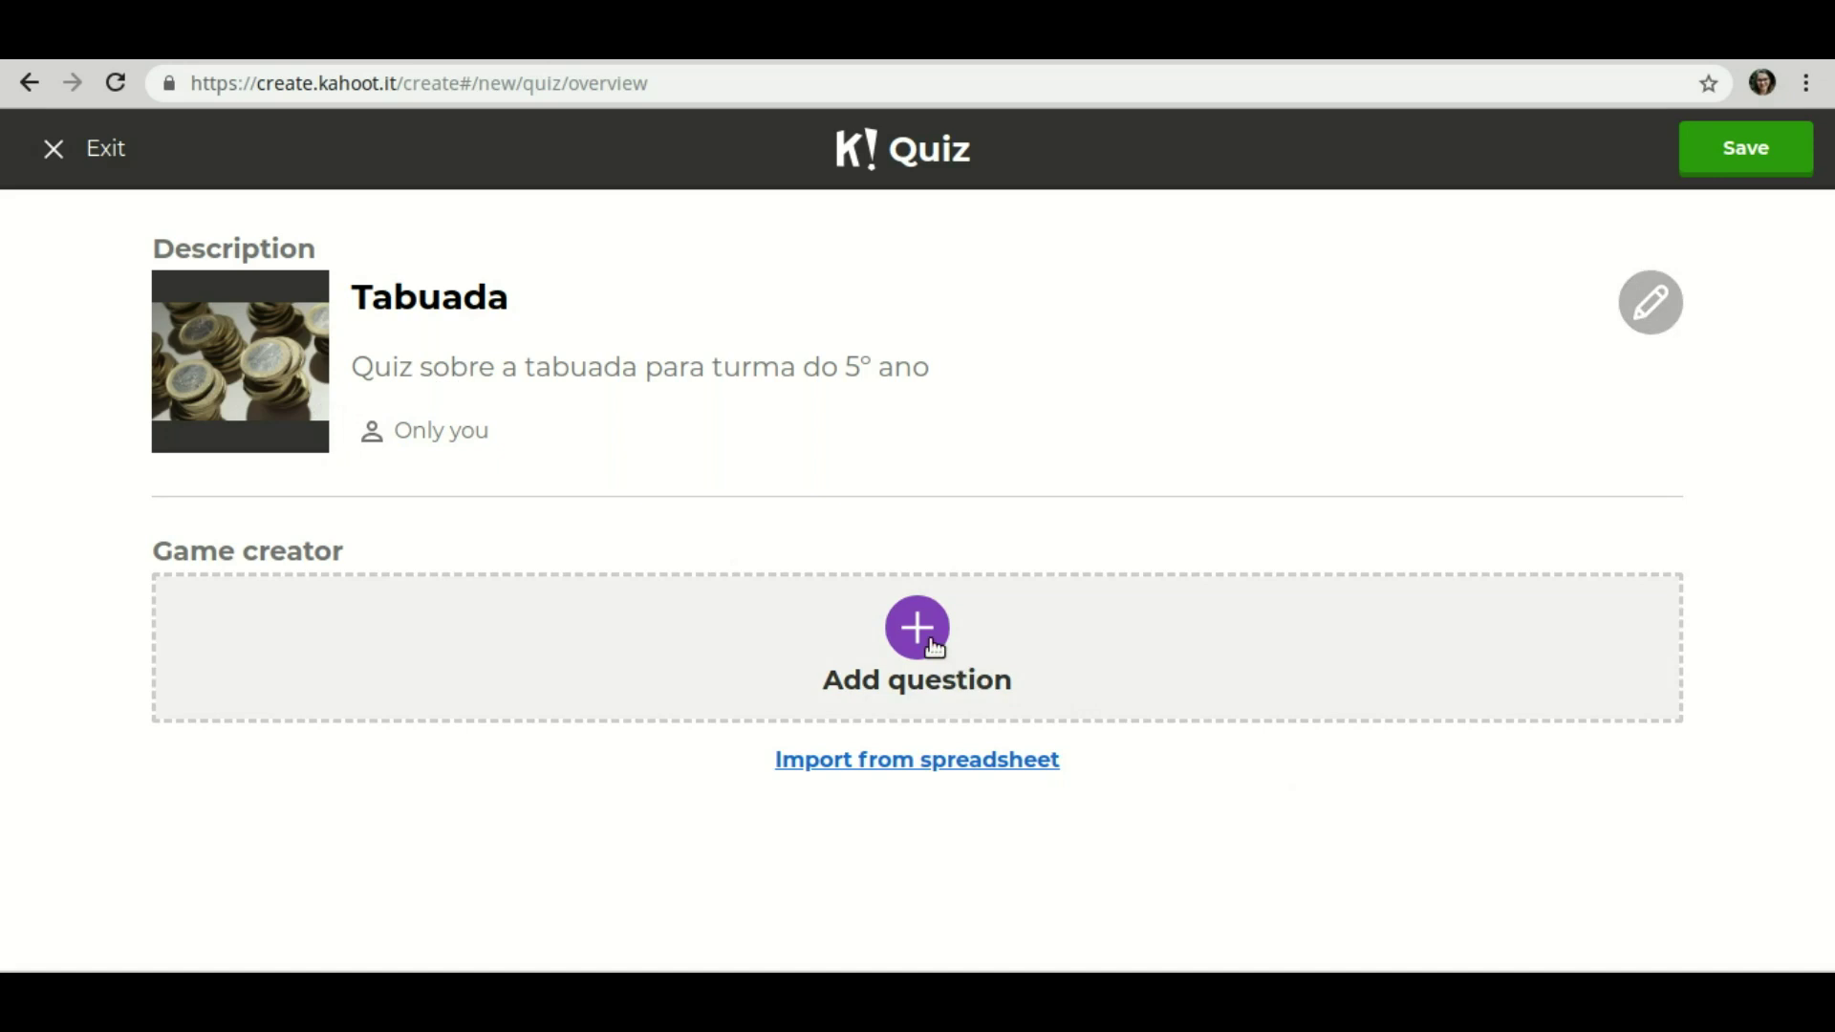
Add Question 1 to the Tabuada quiz and place focus in its question text.
click(934, 645)
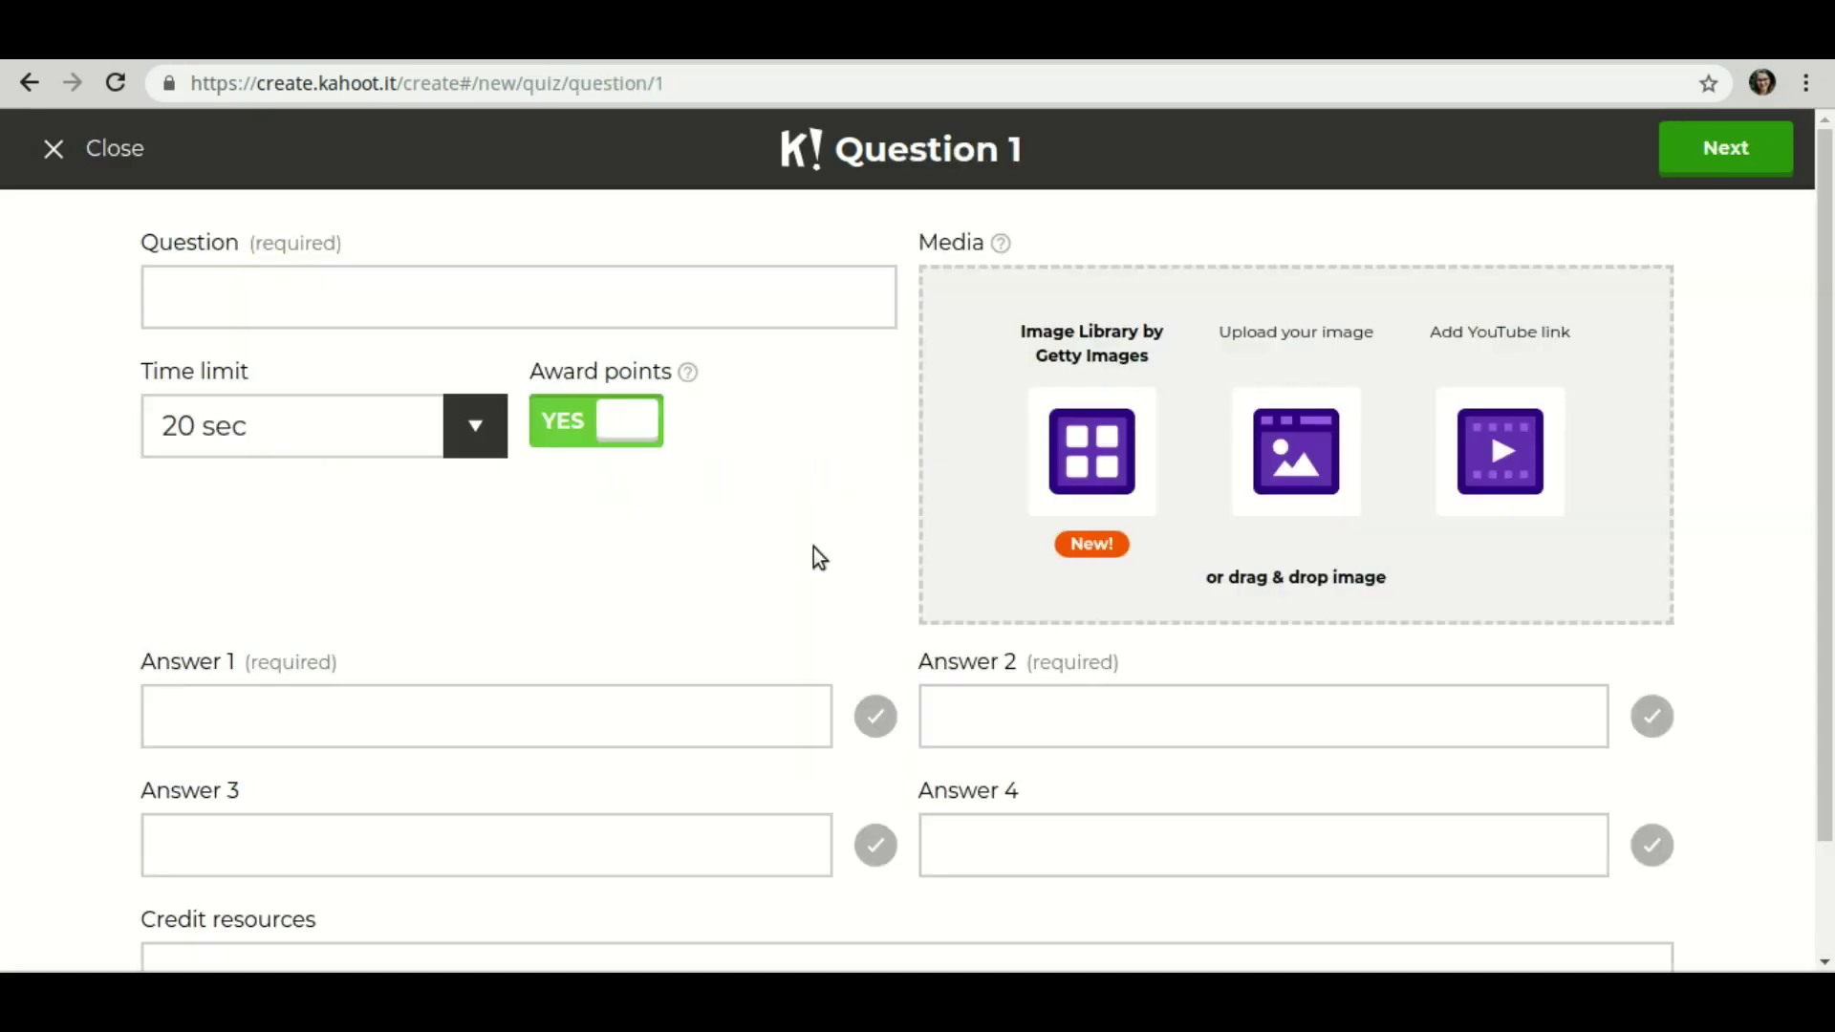
scroll(749, 524, down, 2)
scroll(748, 524, up, 2)
click(683, 289)
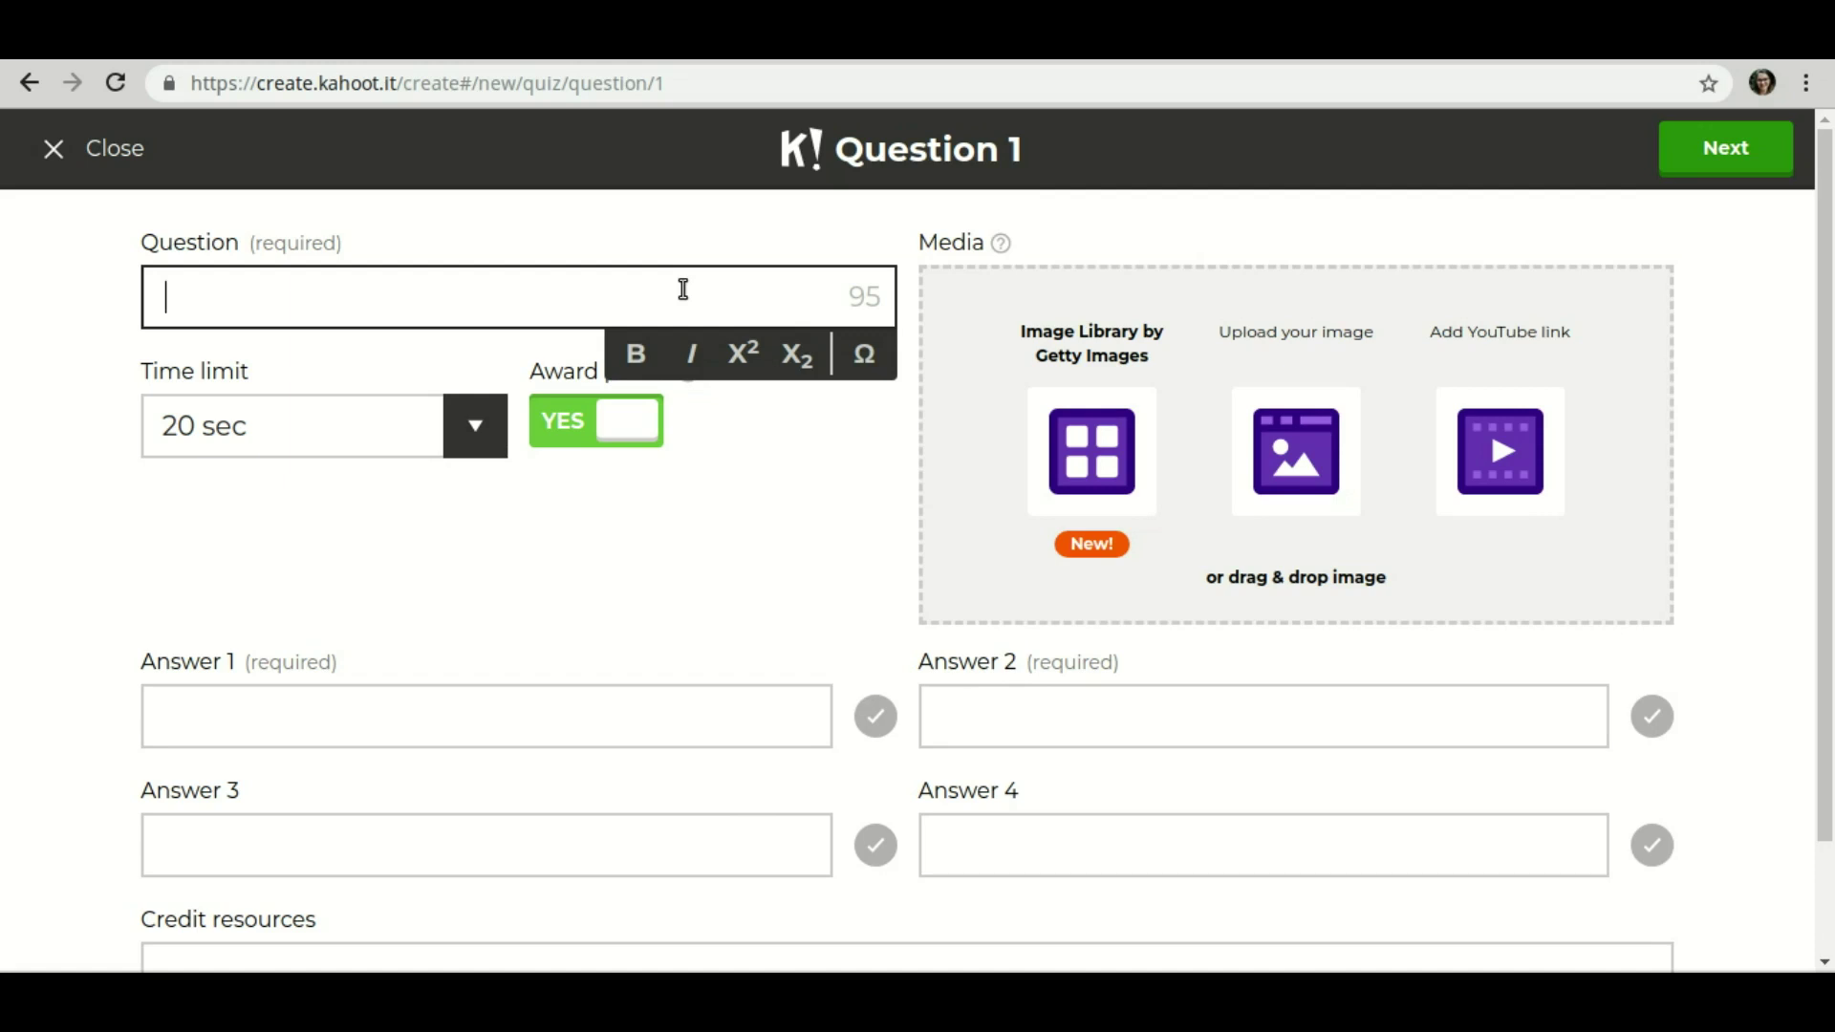
Type 'Qual o resultado de 5 x 8?' as Question 1's text.
text(Qual o resu)
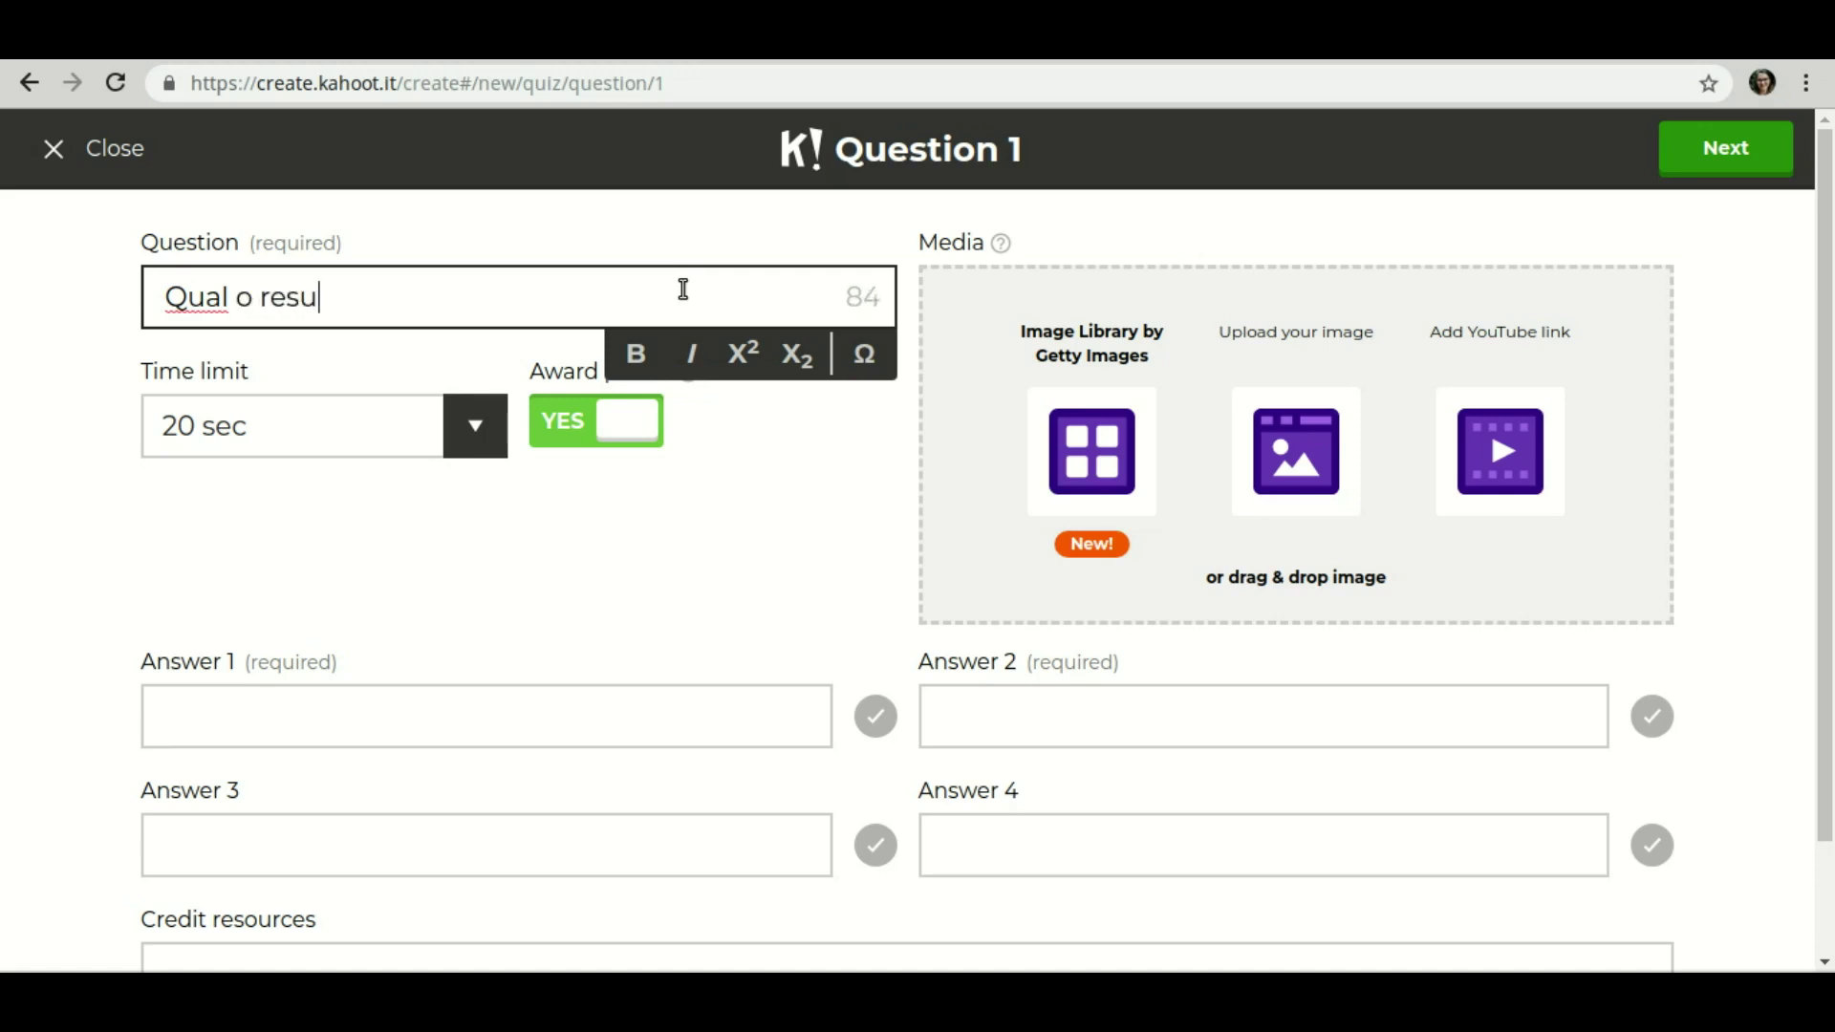
text(ltado d)
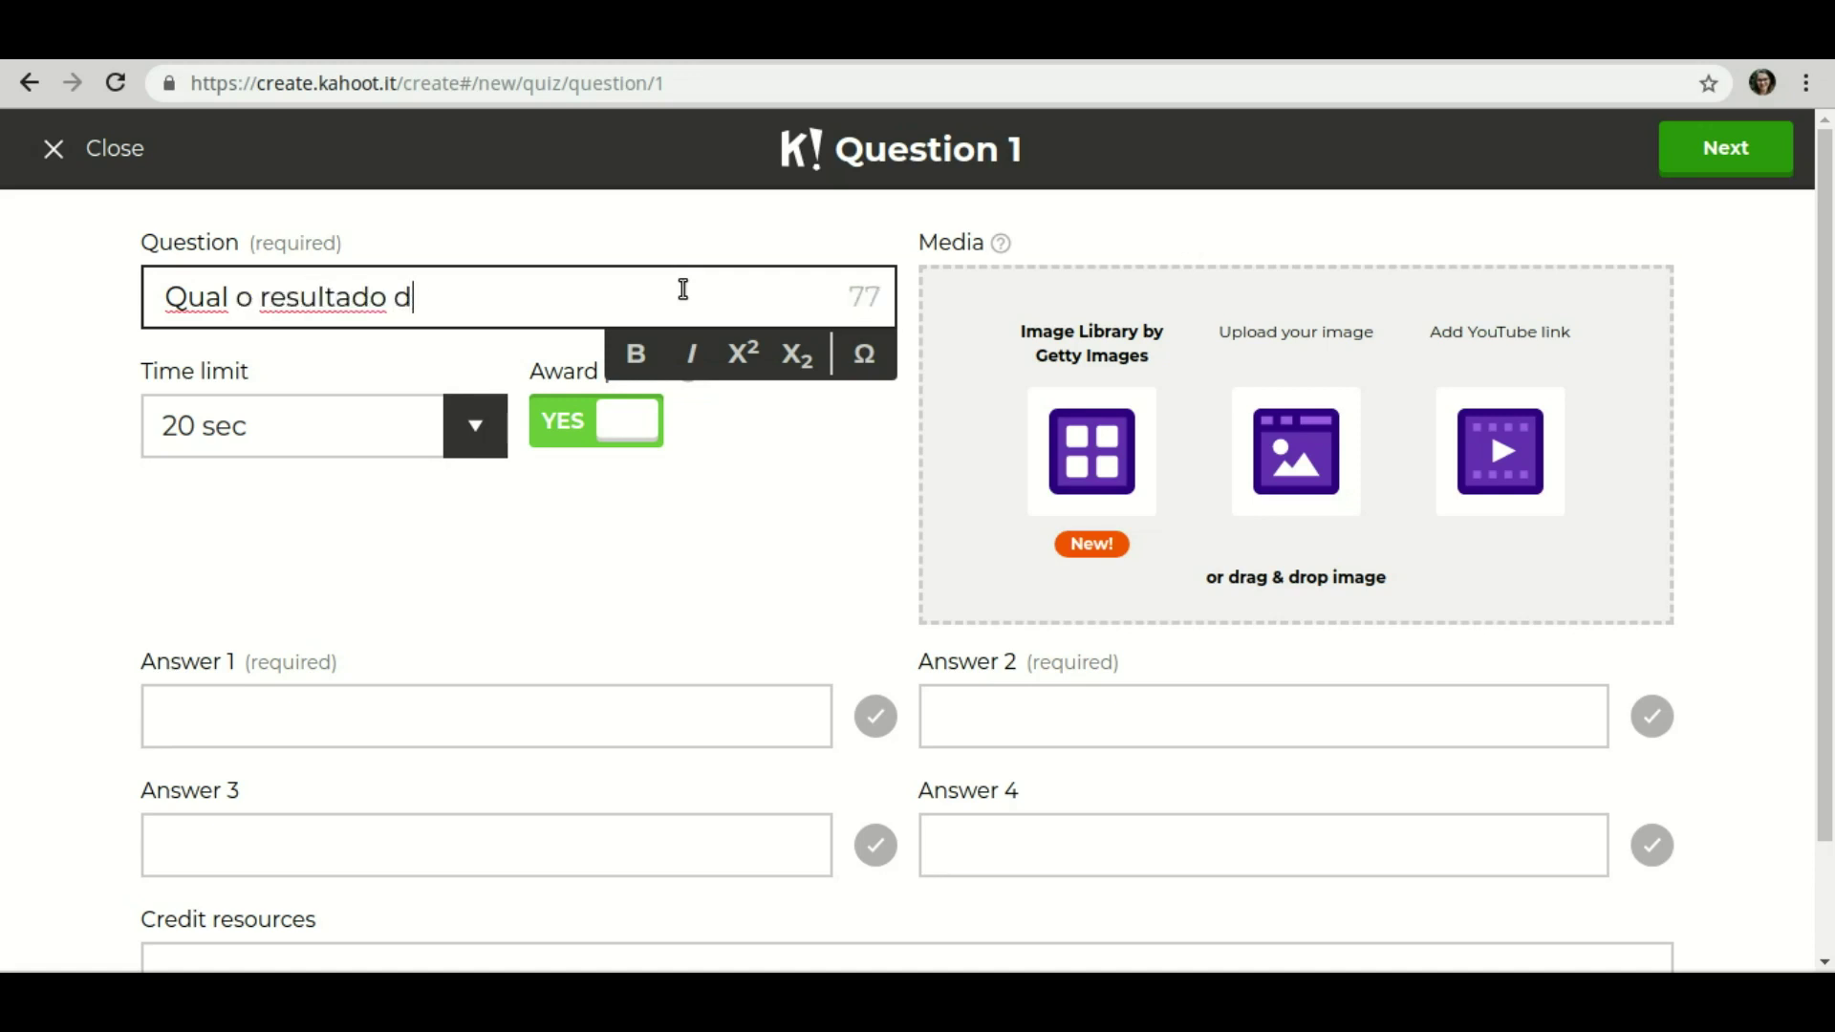
text(e 5 x )
text(8?)
Remove the run of stray 'a' test characters from the question text.
text(aaaaaaaaaaa)
text(aaaaaaaaaaaaaaaaaaaaaaaaaaaaa)
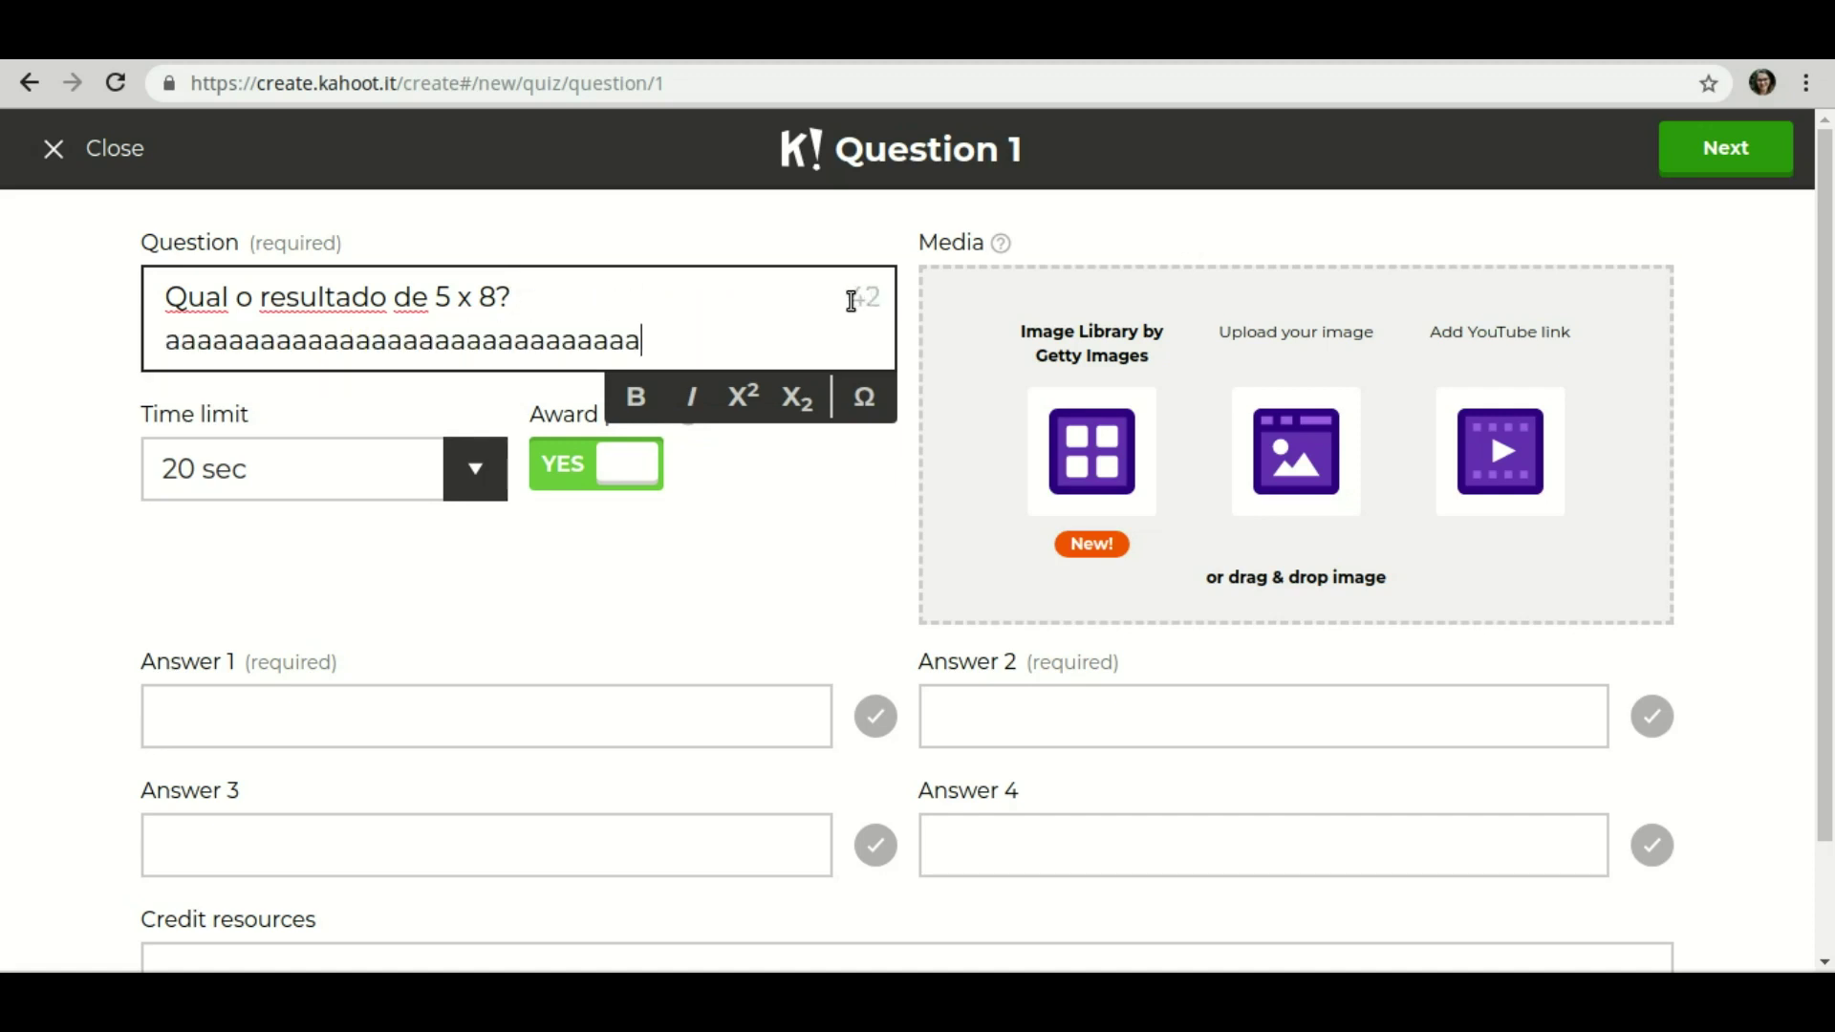
text(aaaaaaaaaaaaaaaaaaaaaaaaaaaaaaaa)
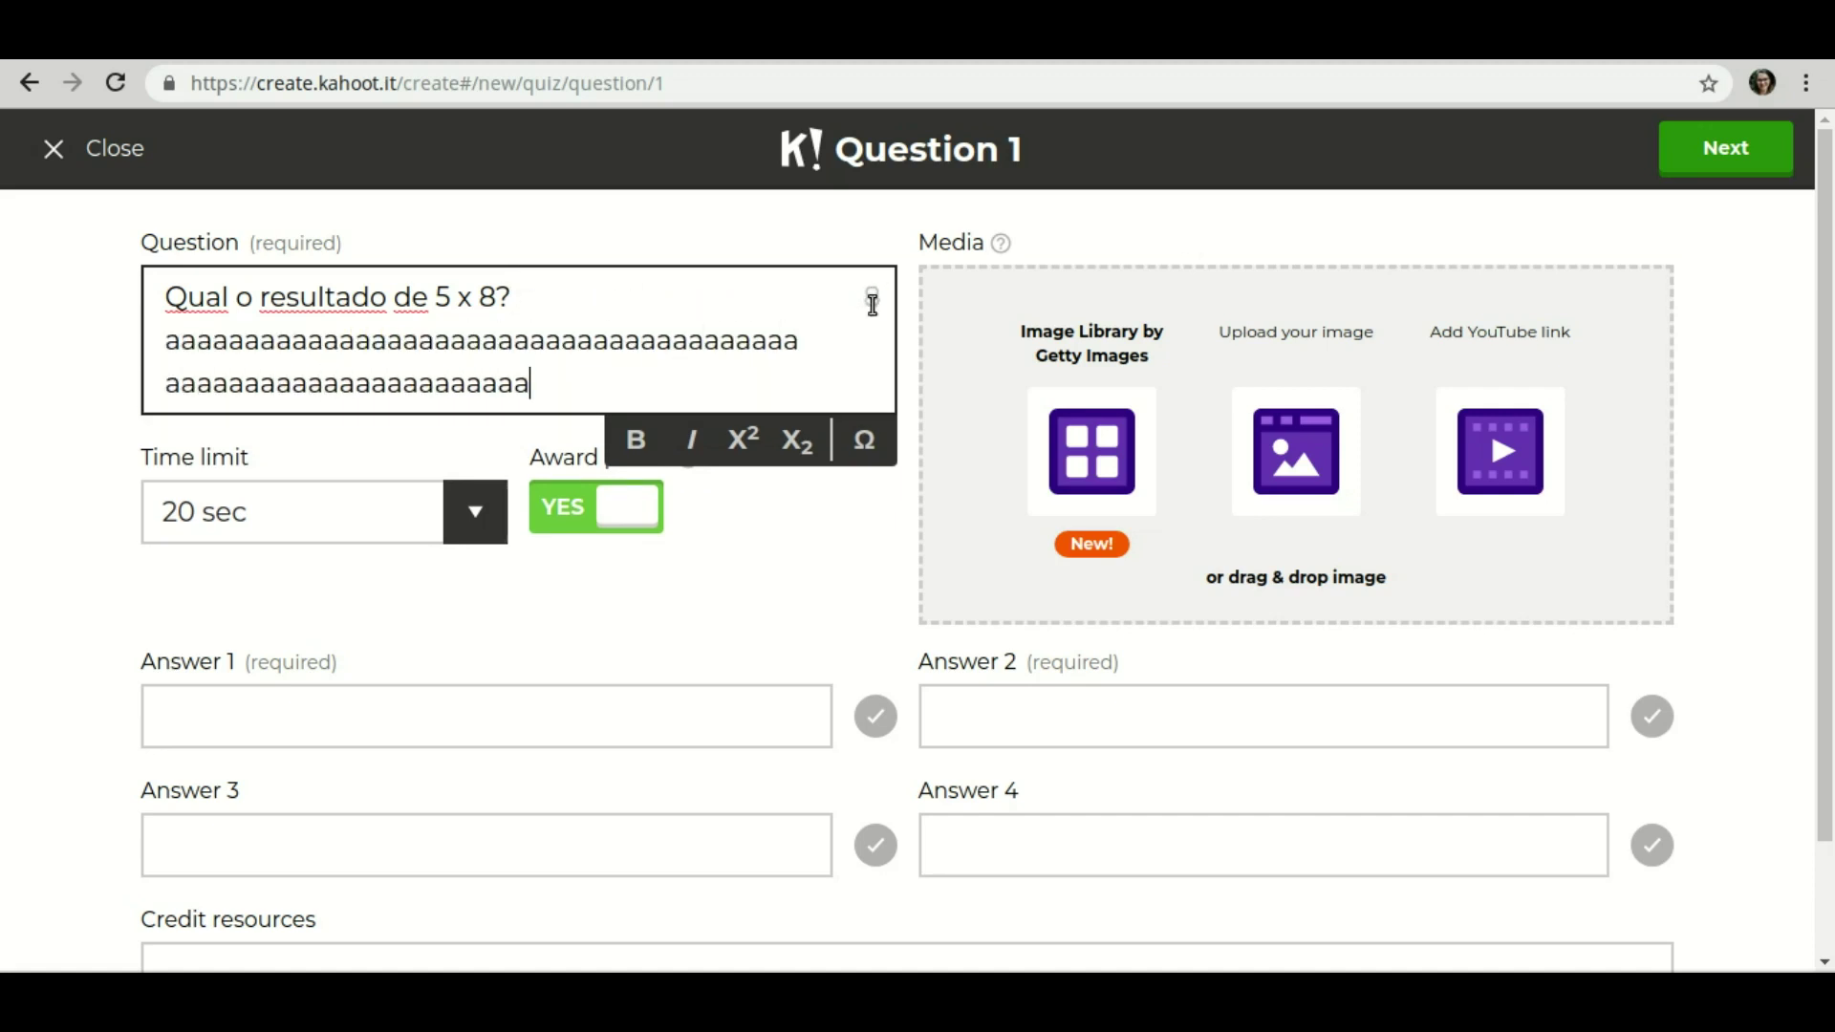
text(aaaa)
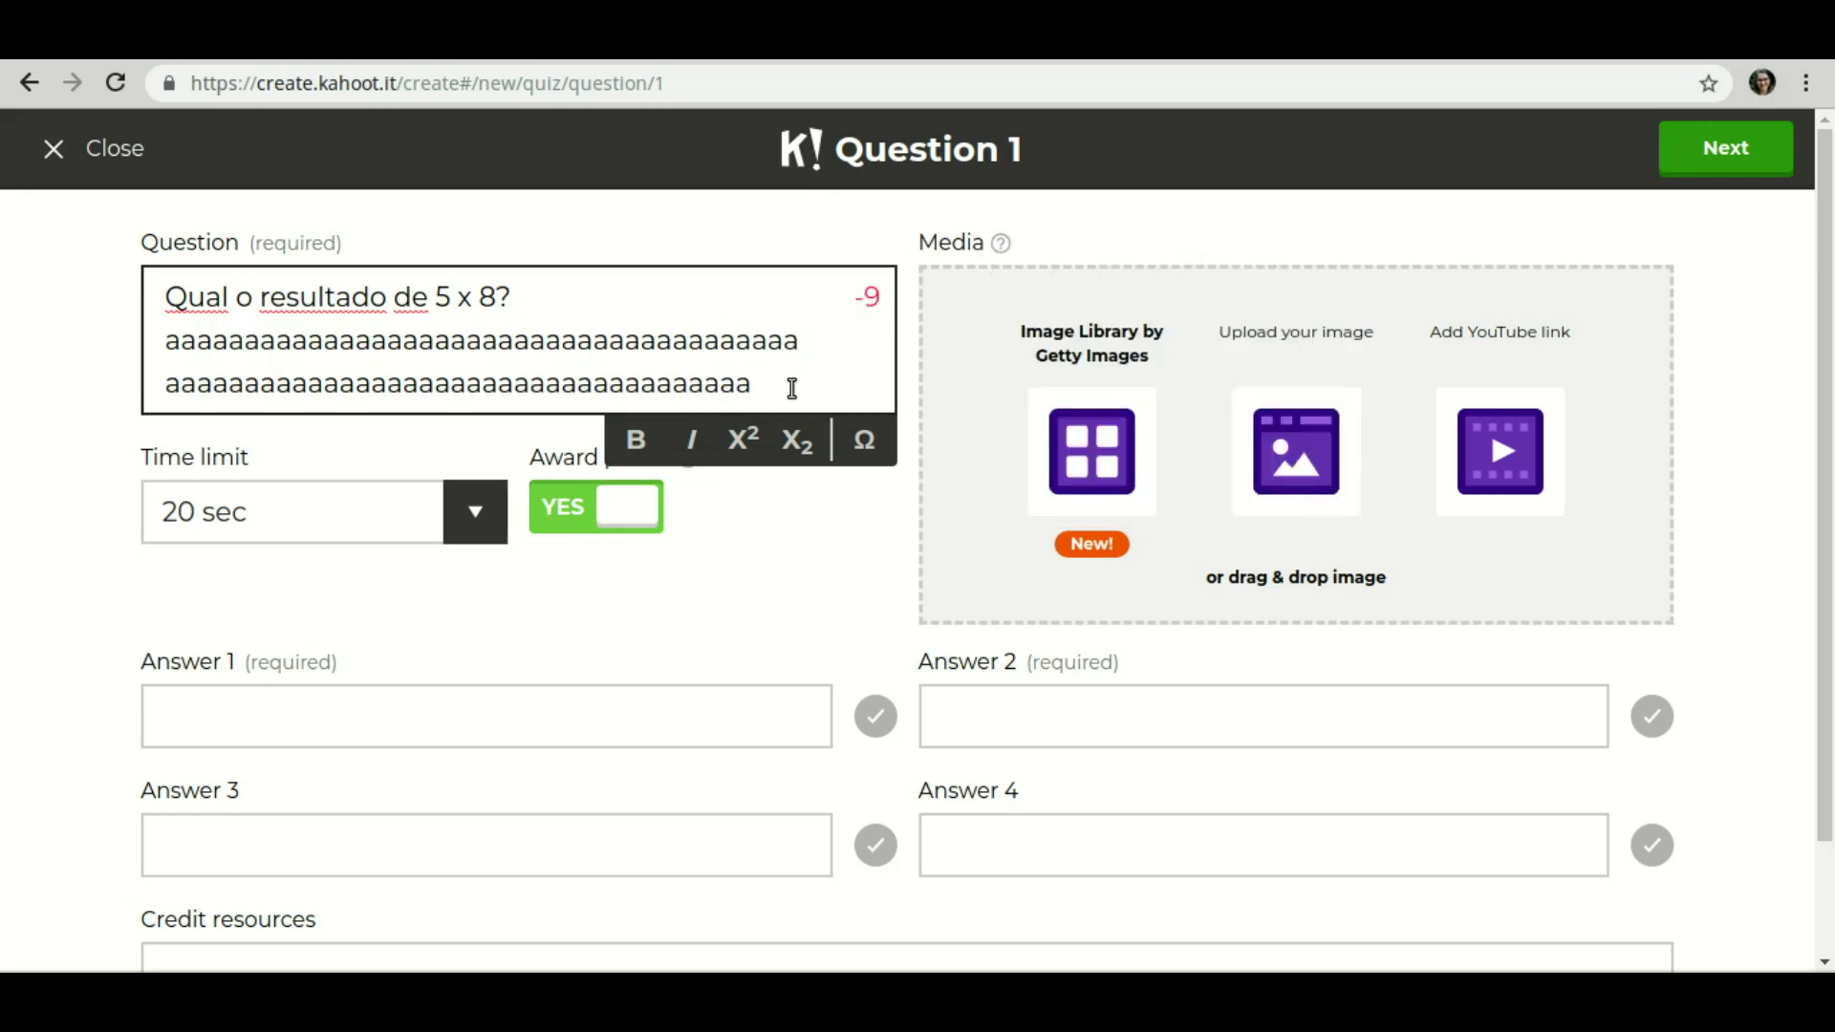
drag(762, 381, 182, 344)
key(BackSpace)
key(BackSpace)
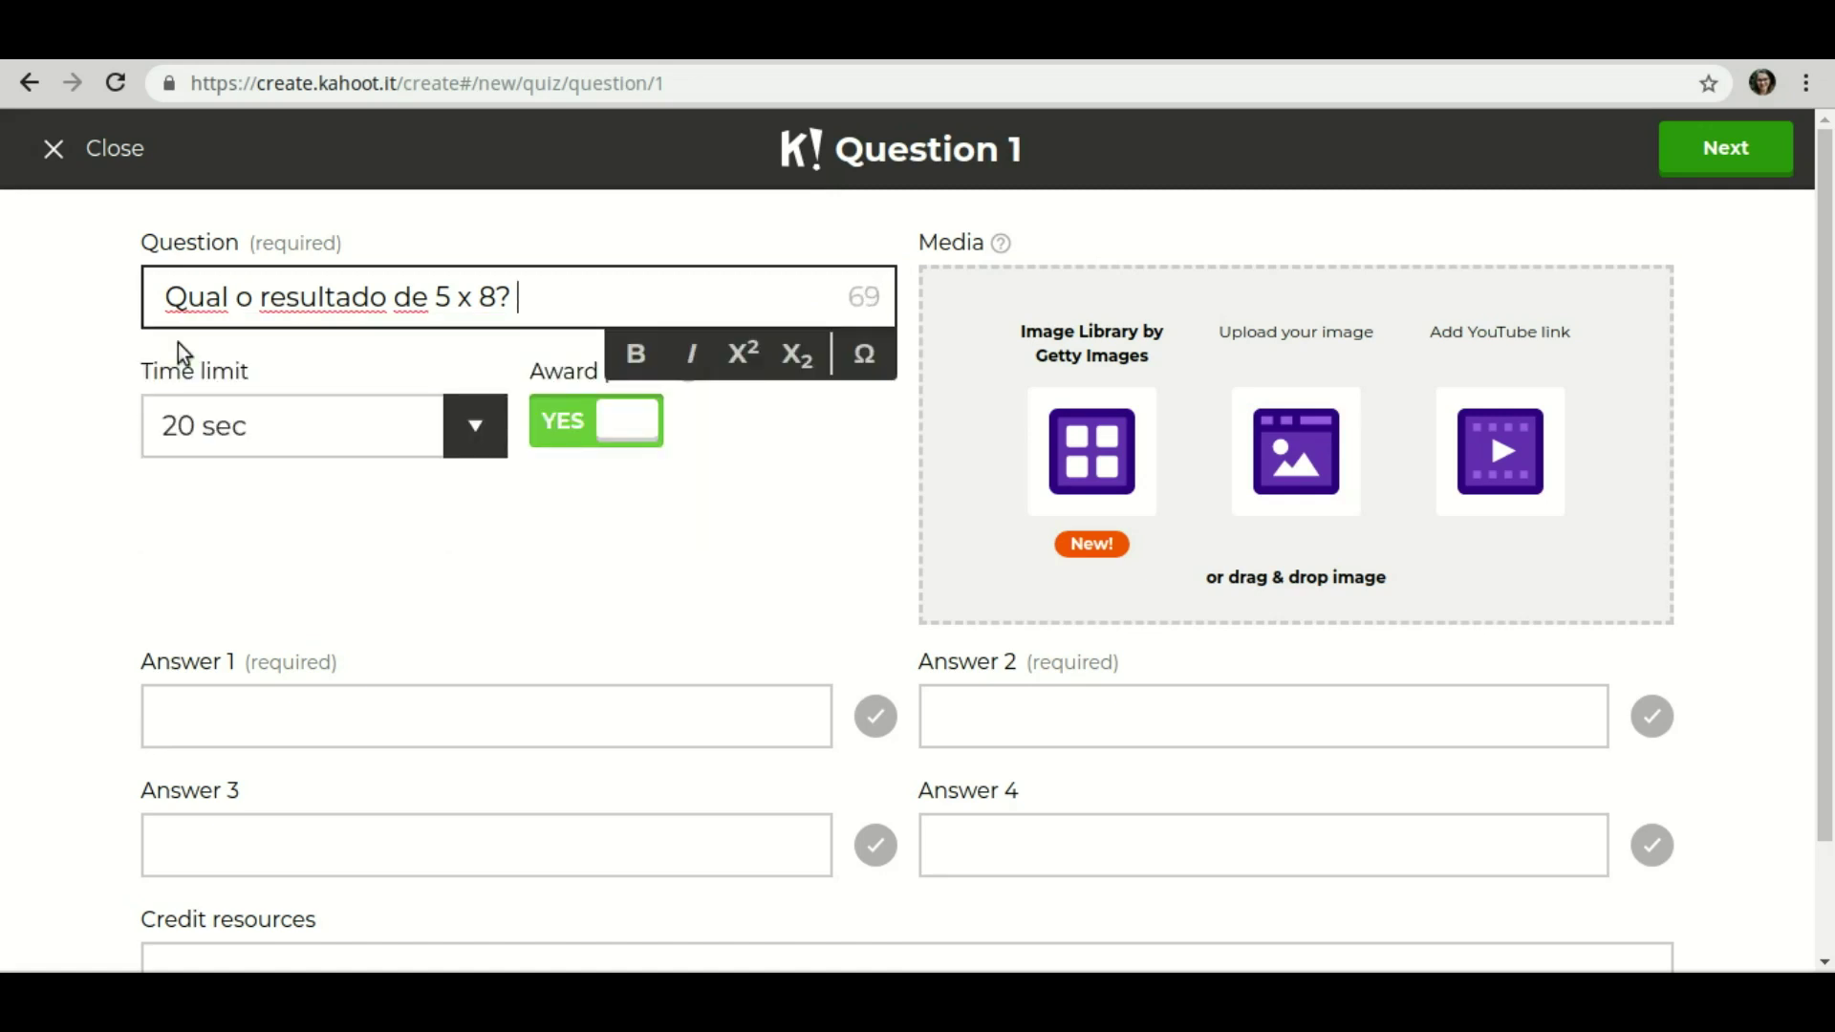
click(674, 522)
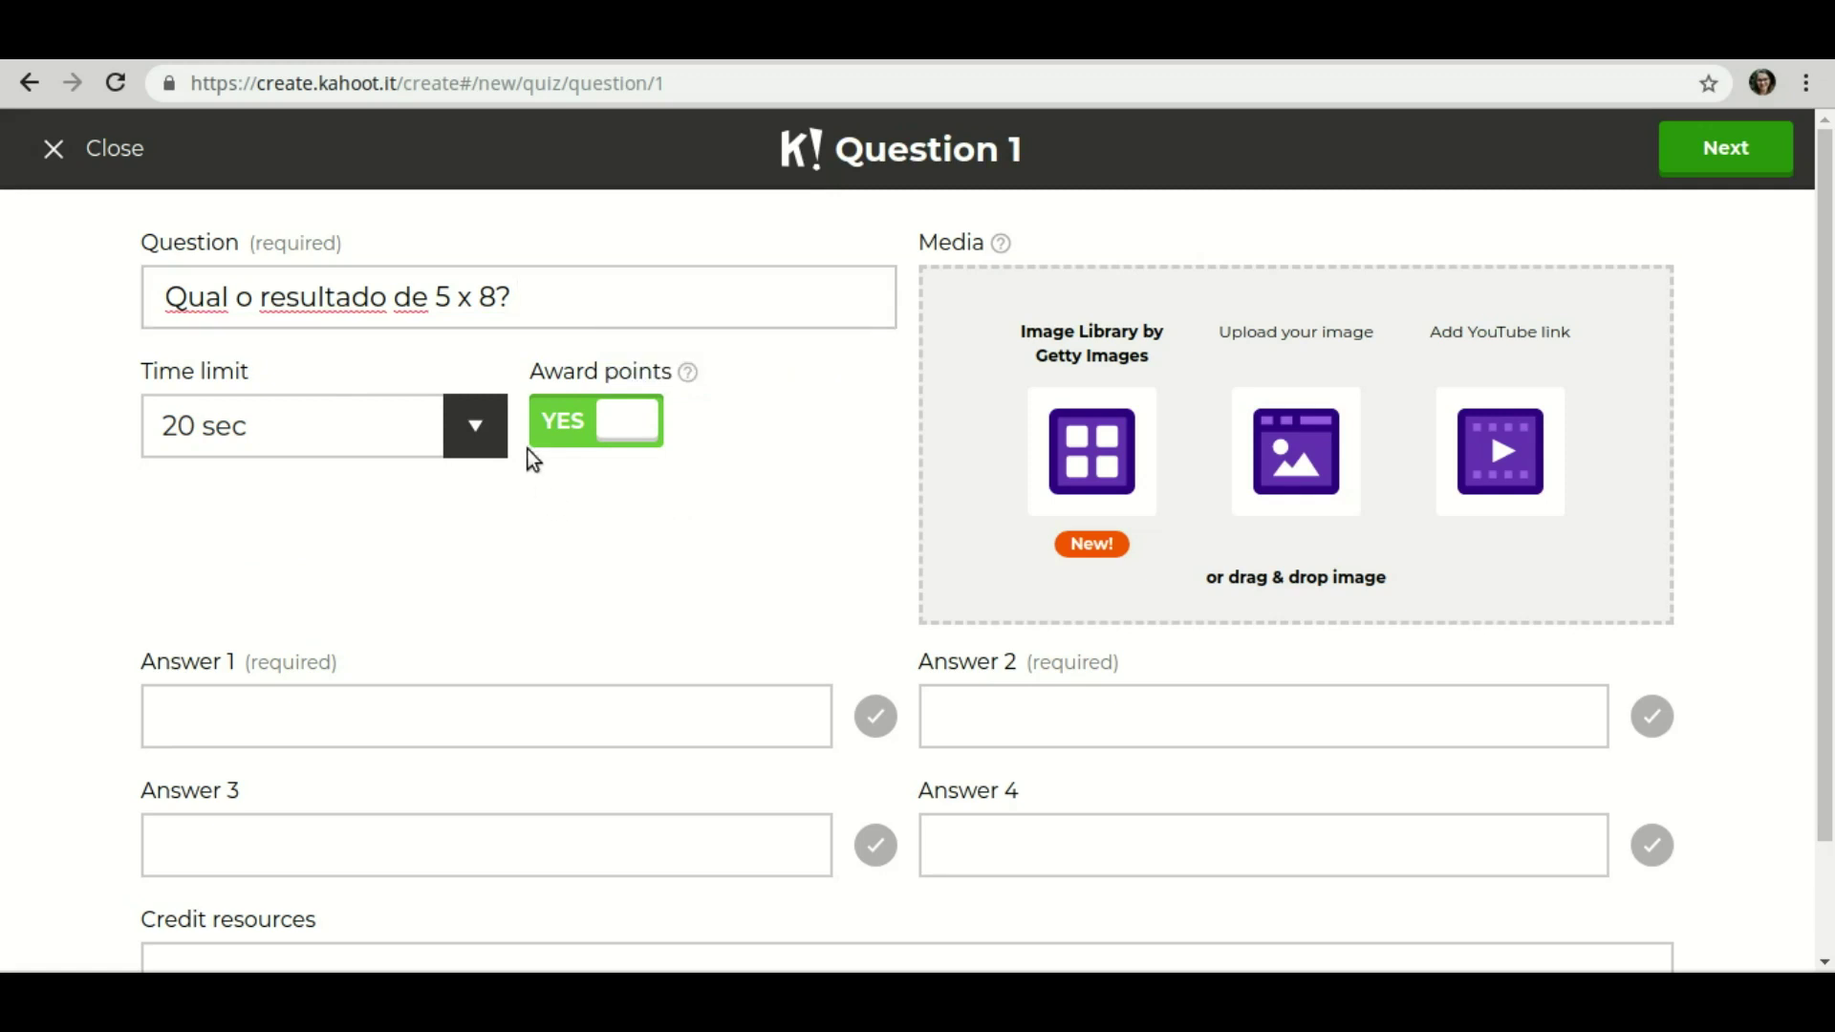
click(475, 430)
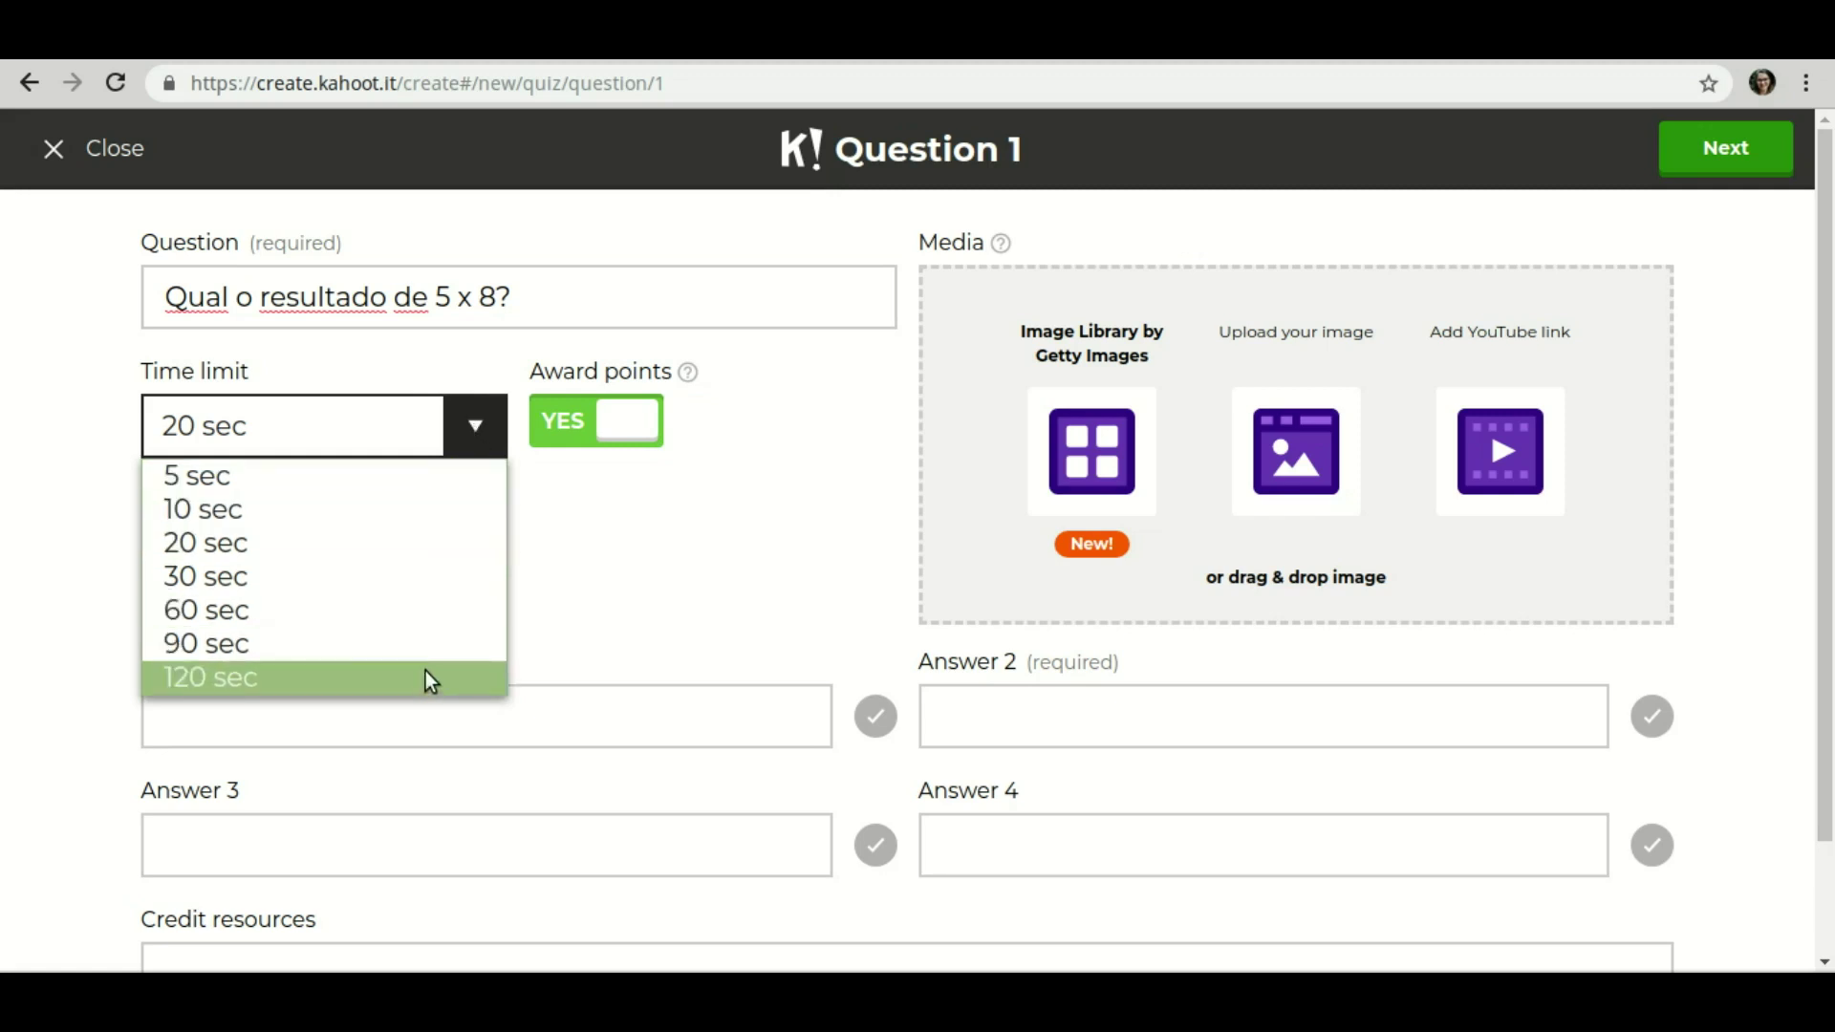
Set Question 1's time limit to 30 sec.
click(423, 577)
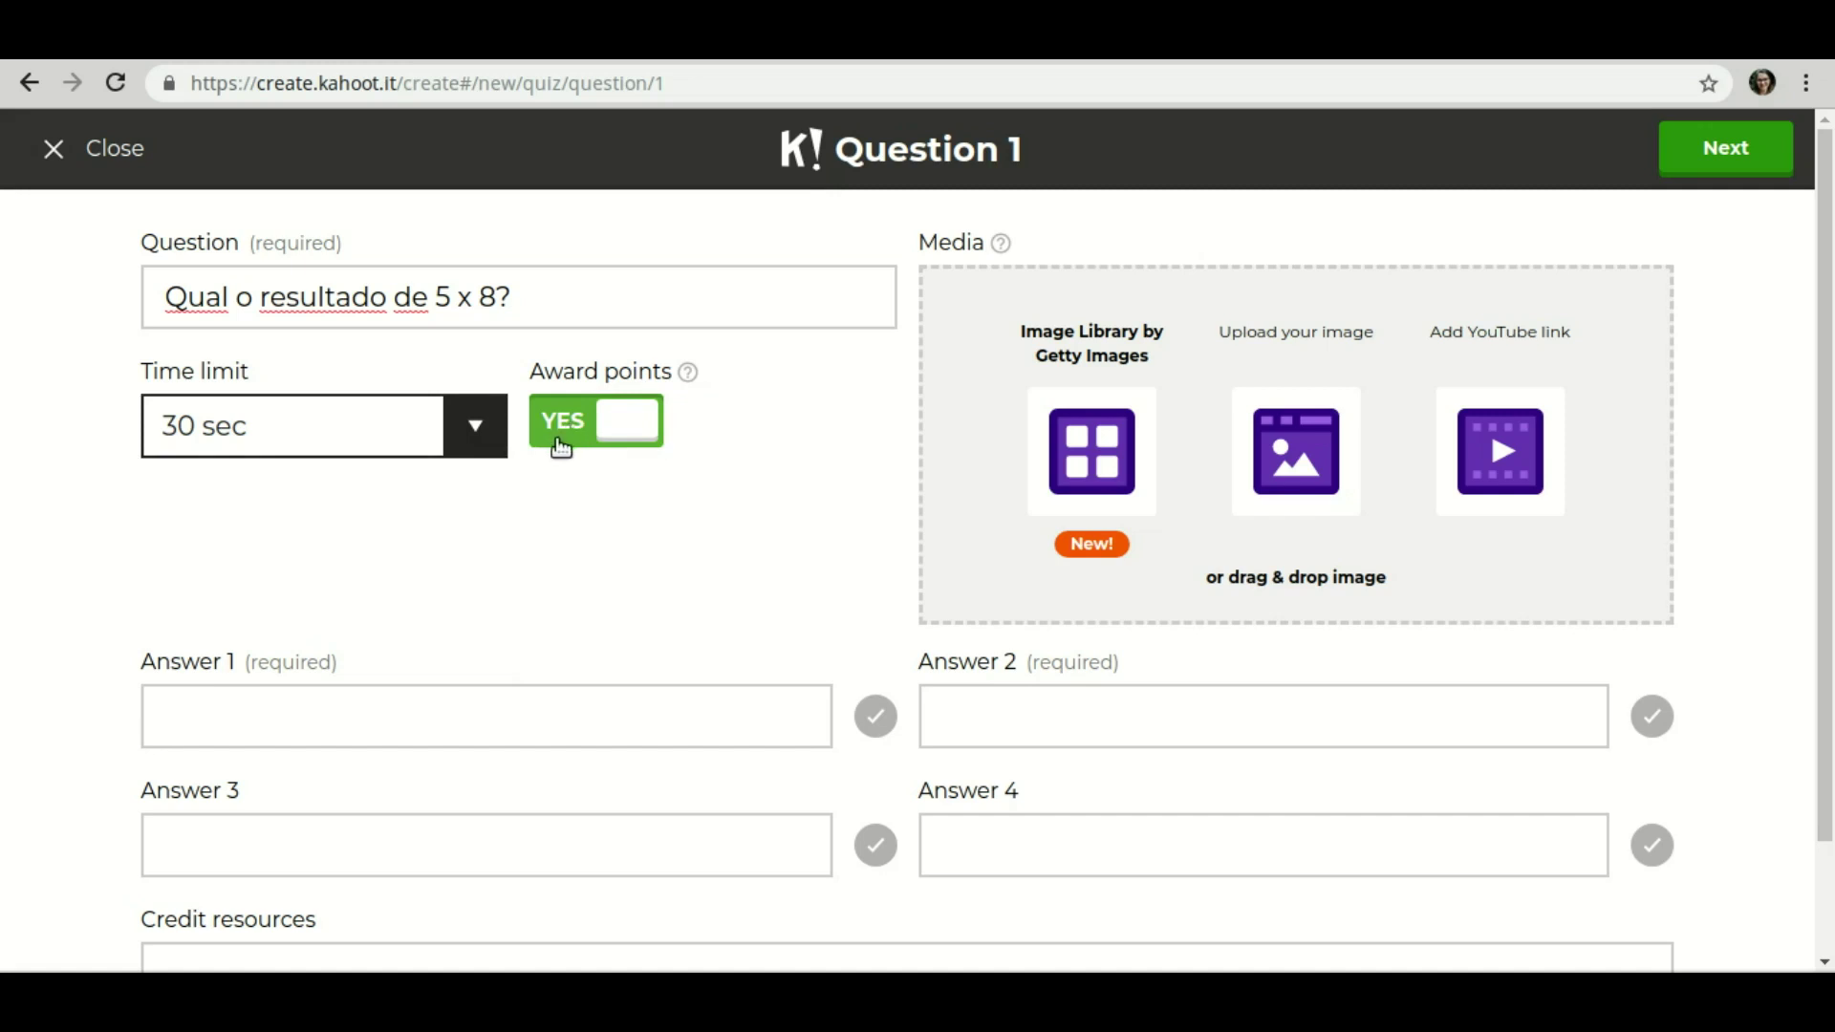
scroll(561, 443, down, 1)
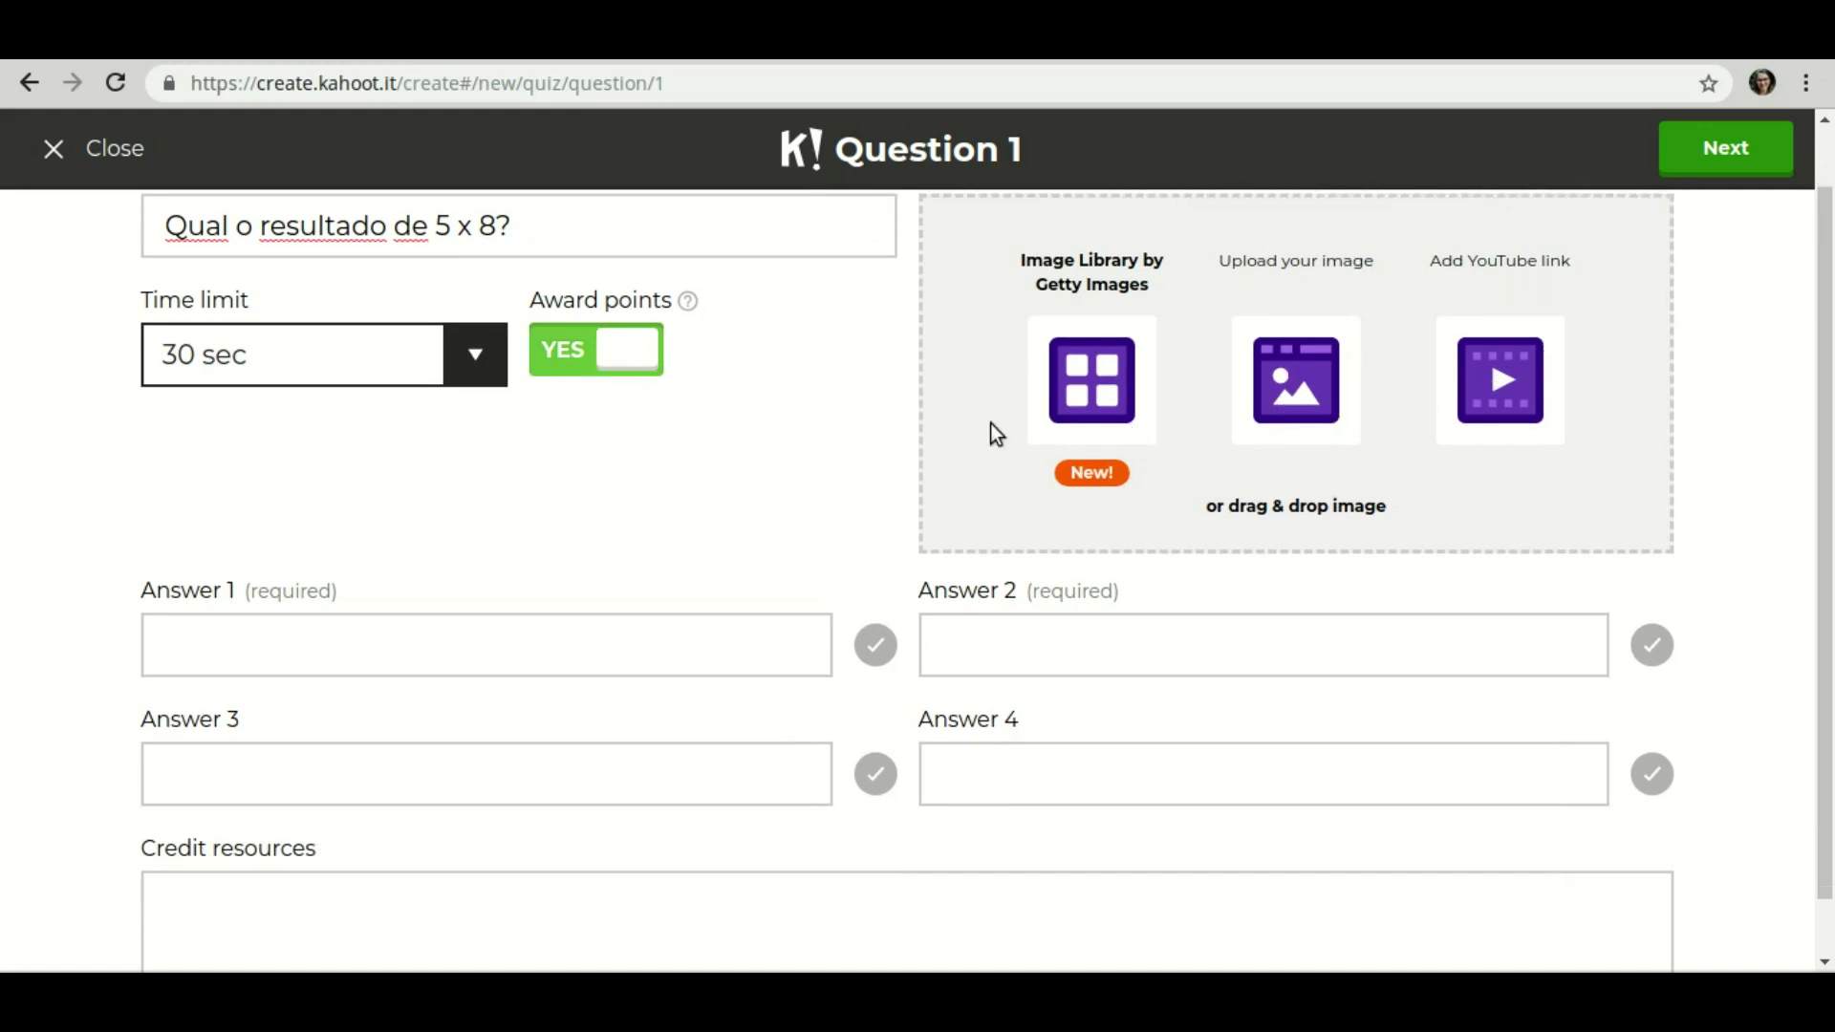
scroll(1446, 426, up, 1)
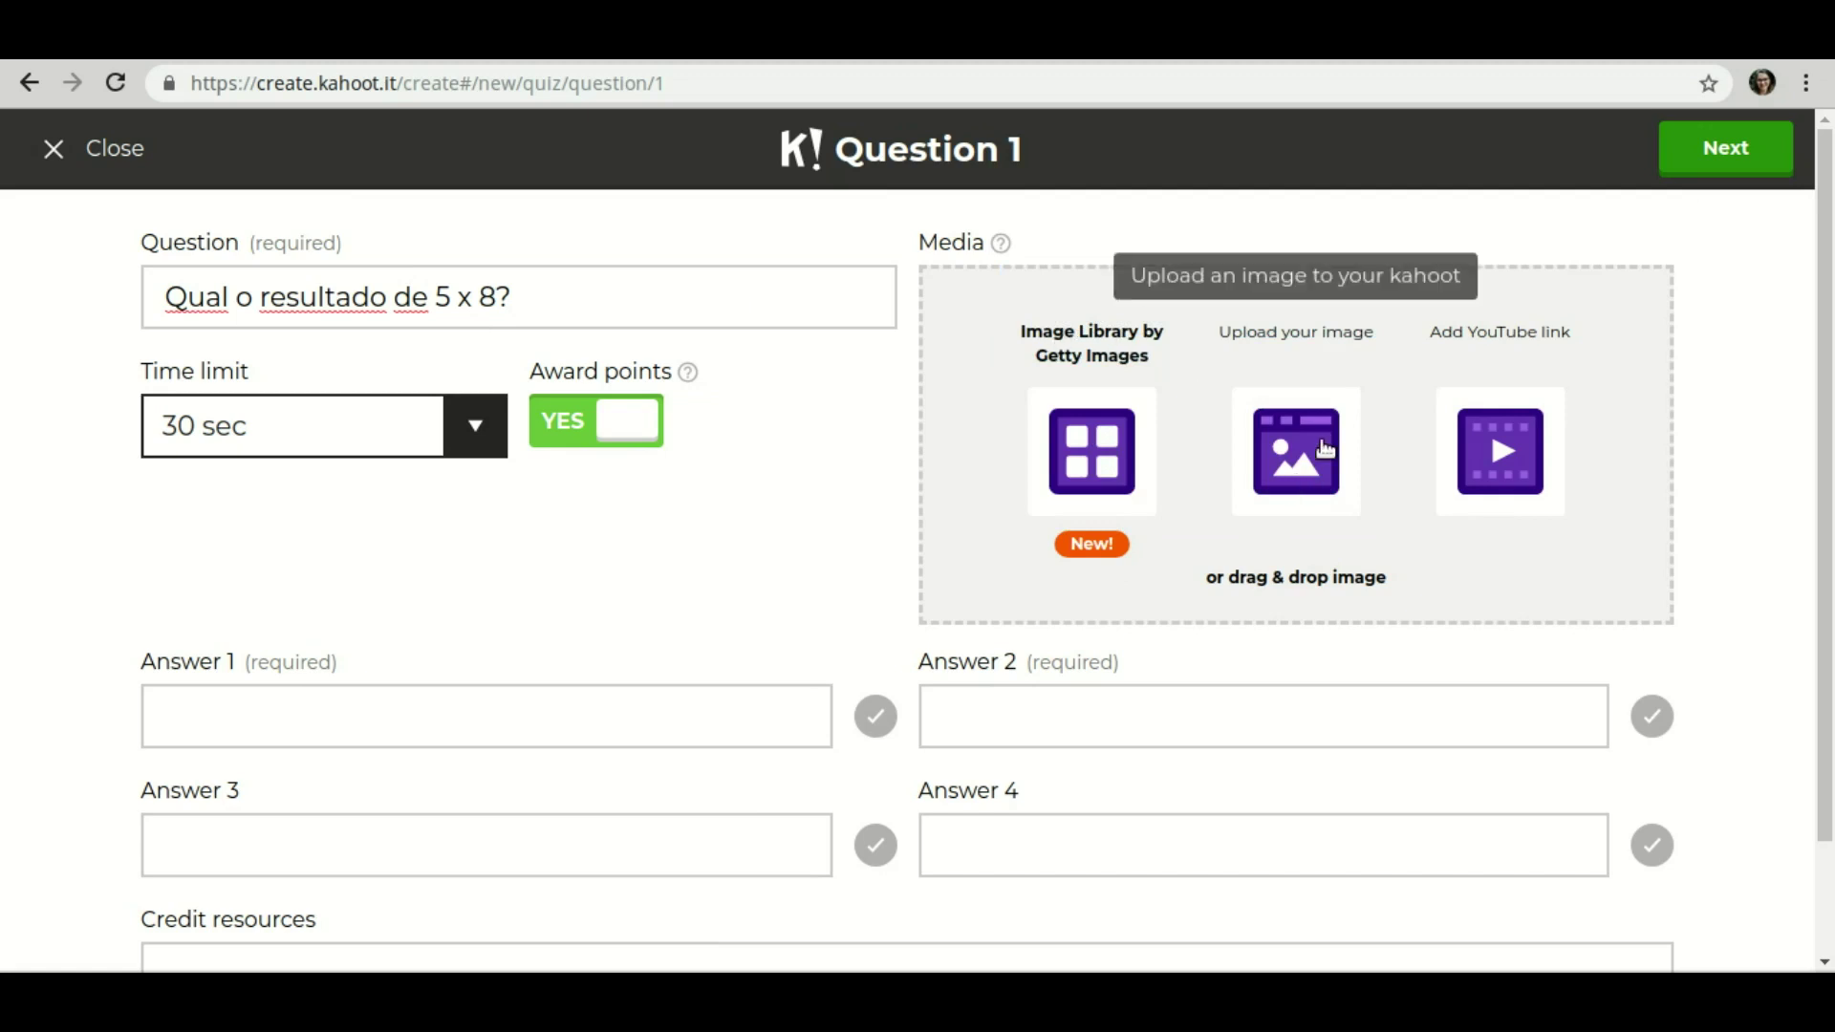
click(505, 722)
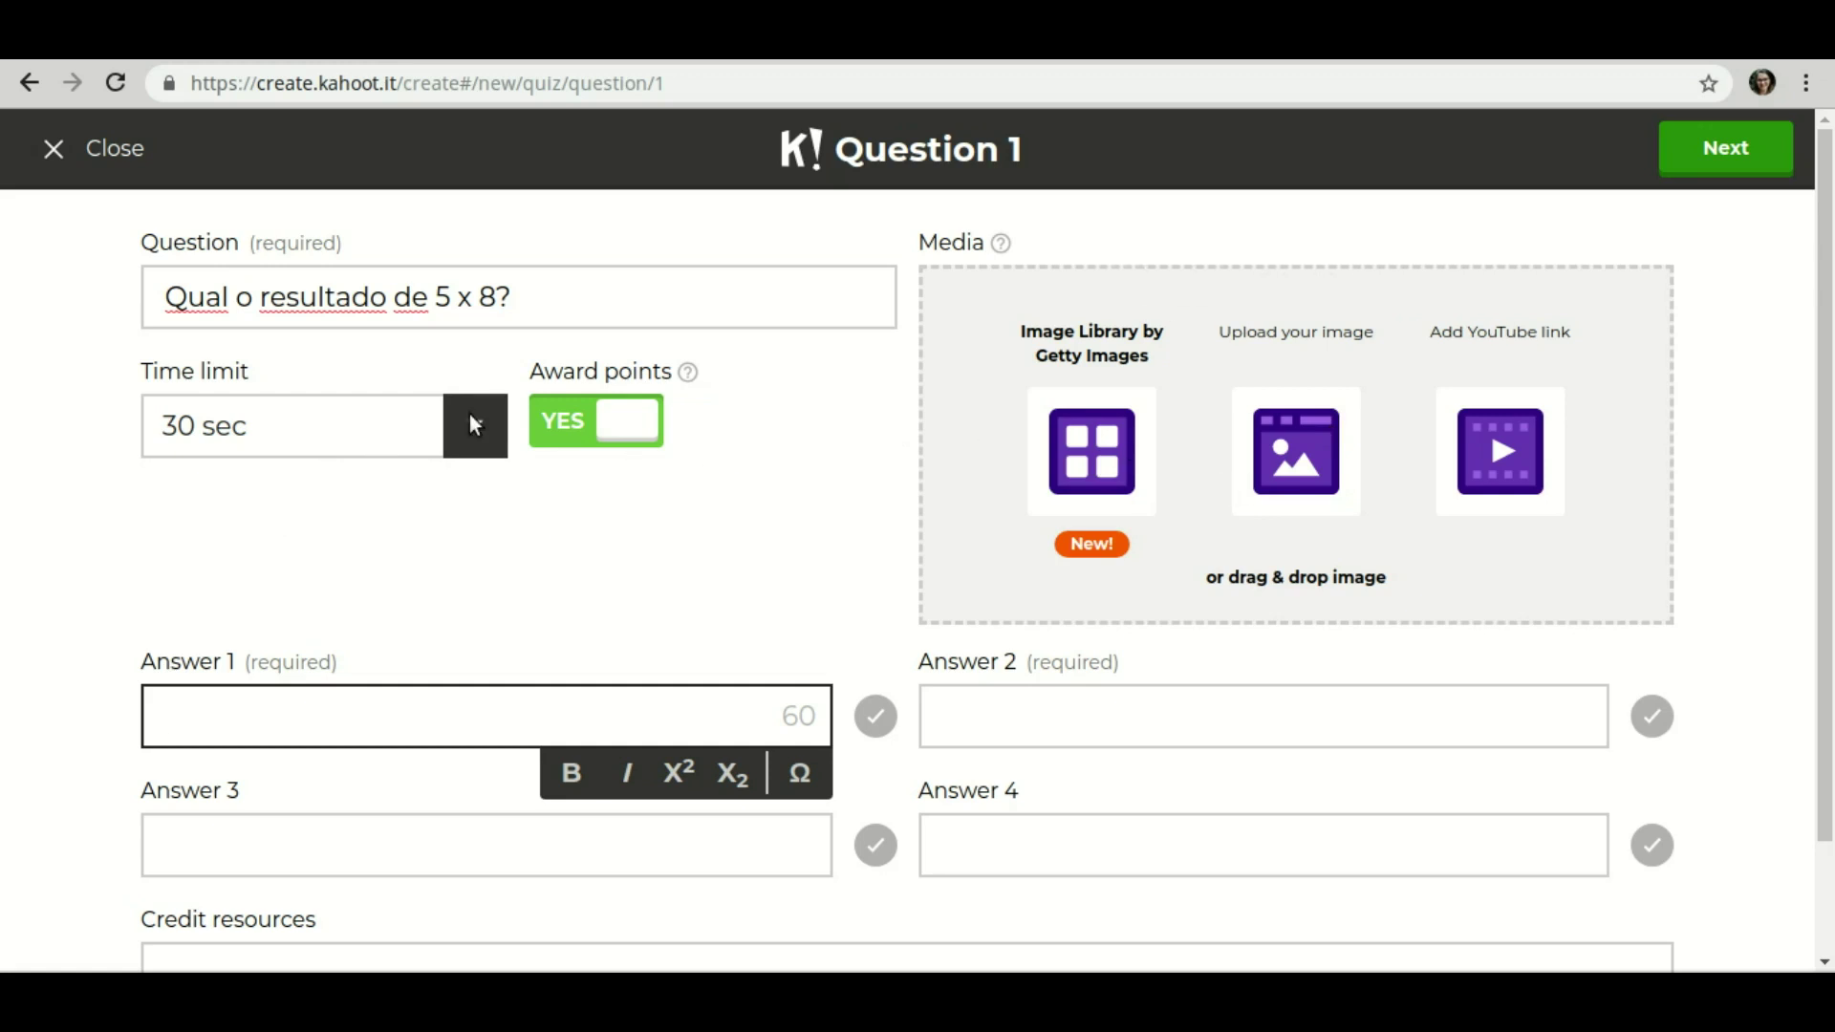
Fill in answers 32, 40, 48 and 36, marking 40 as correct.
scroll(448, 435, down, 2)
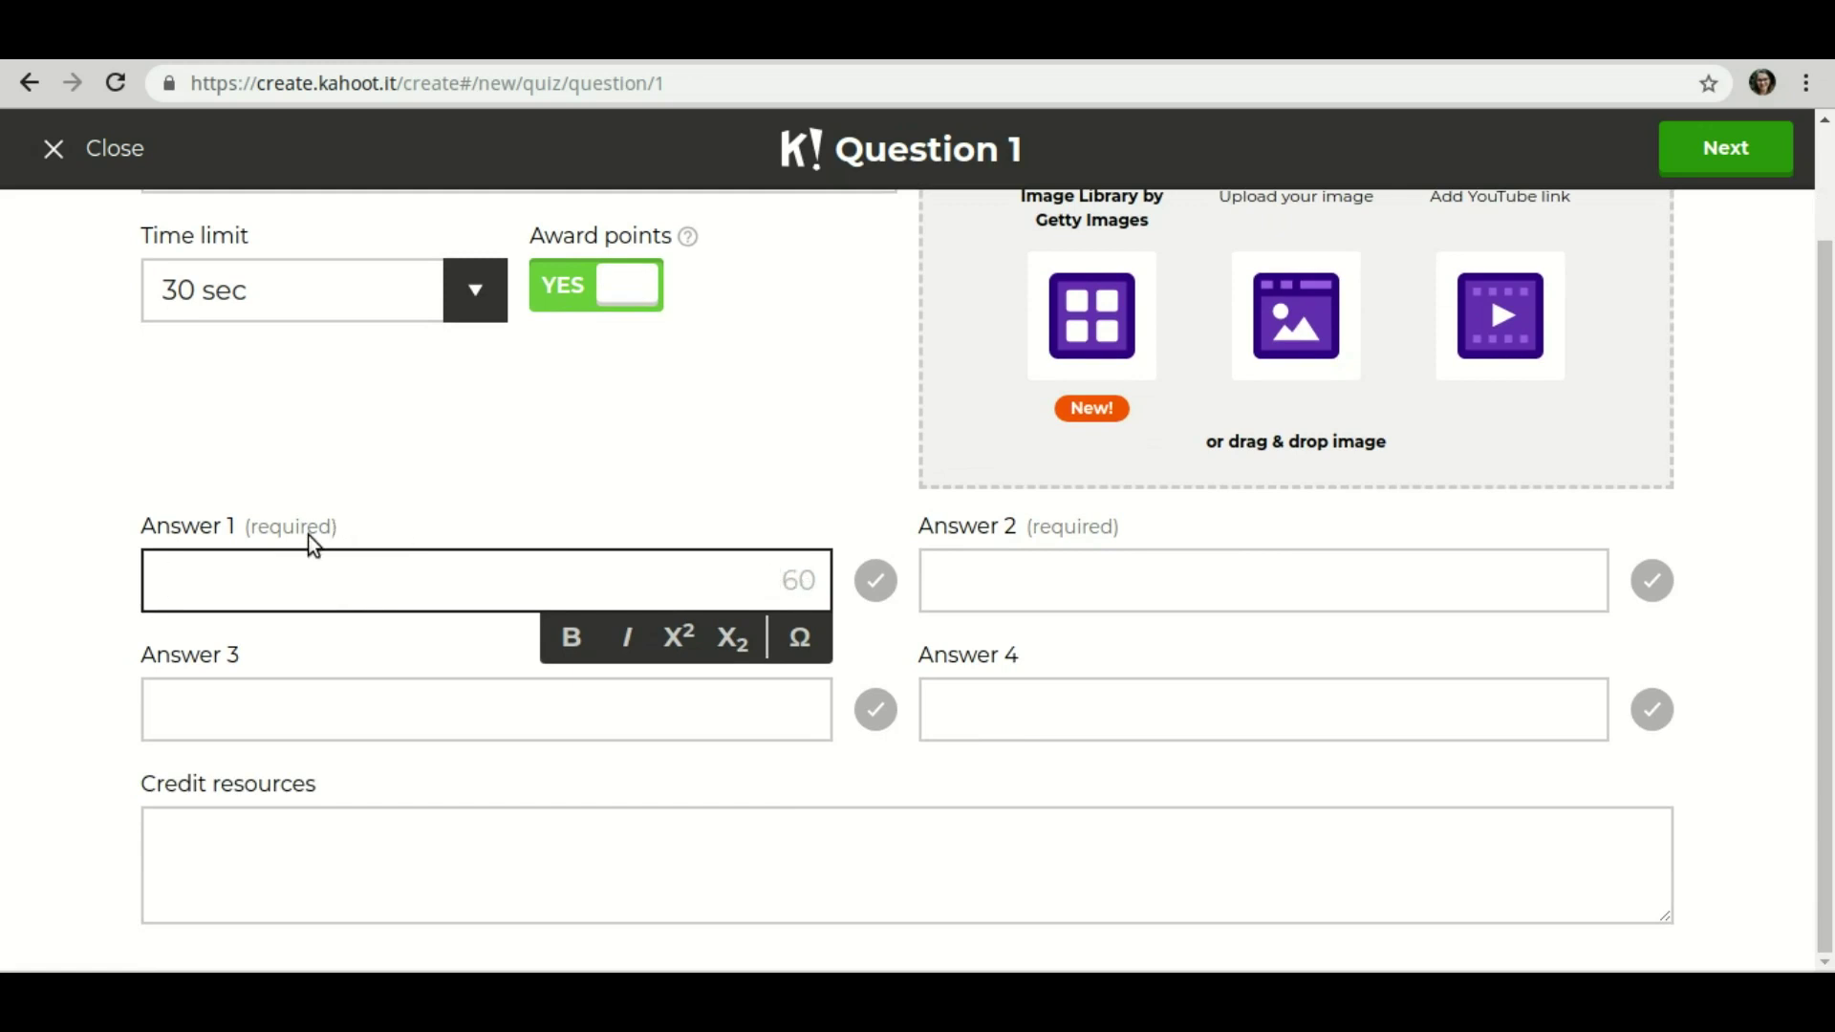
scroll(307, 535, up, 2)
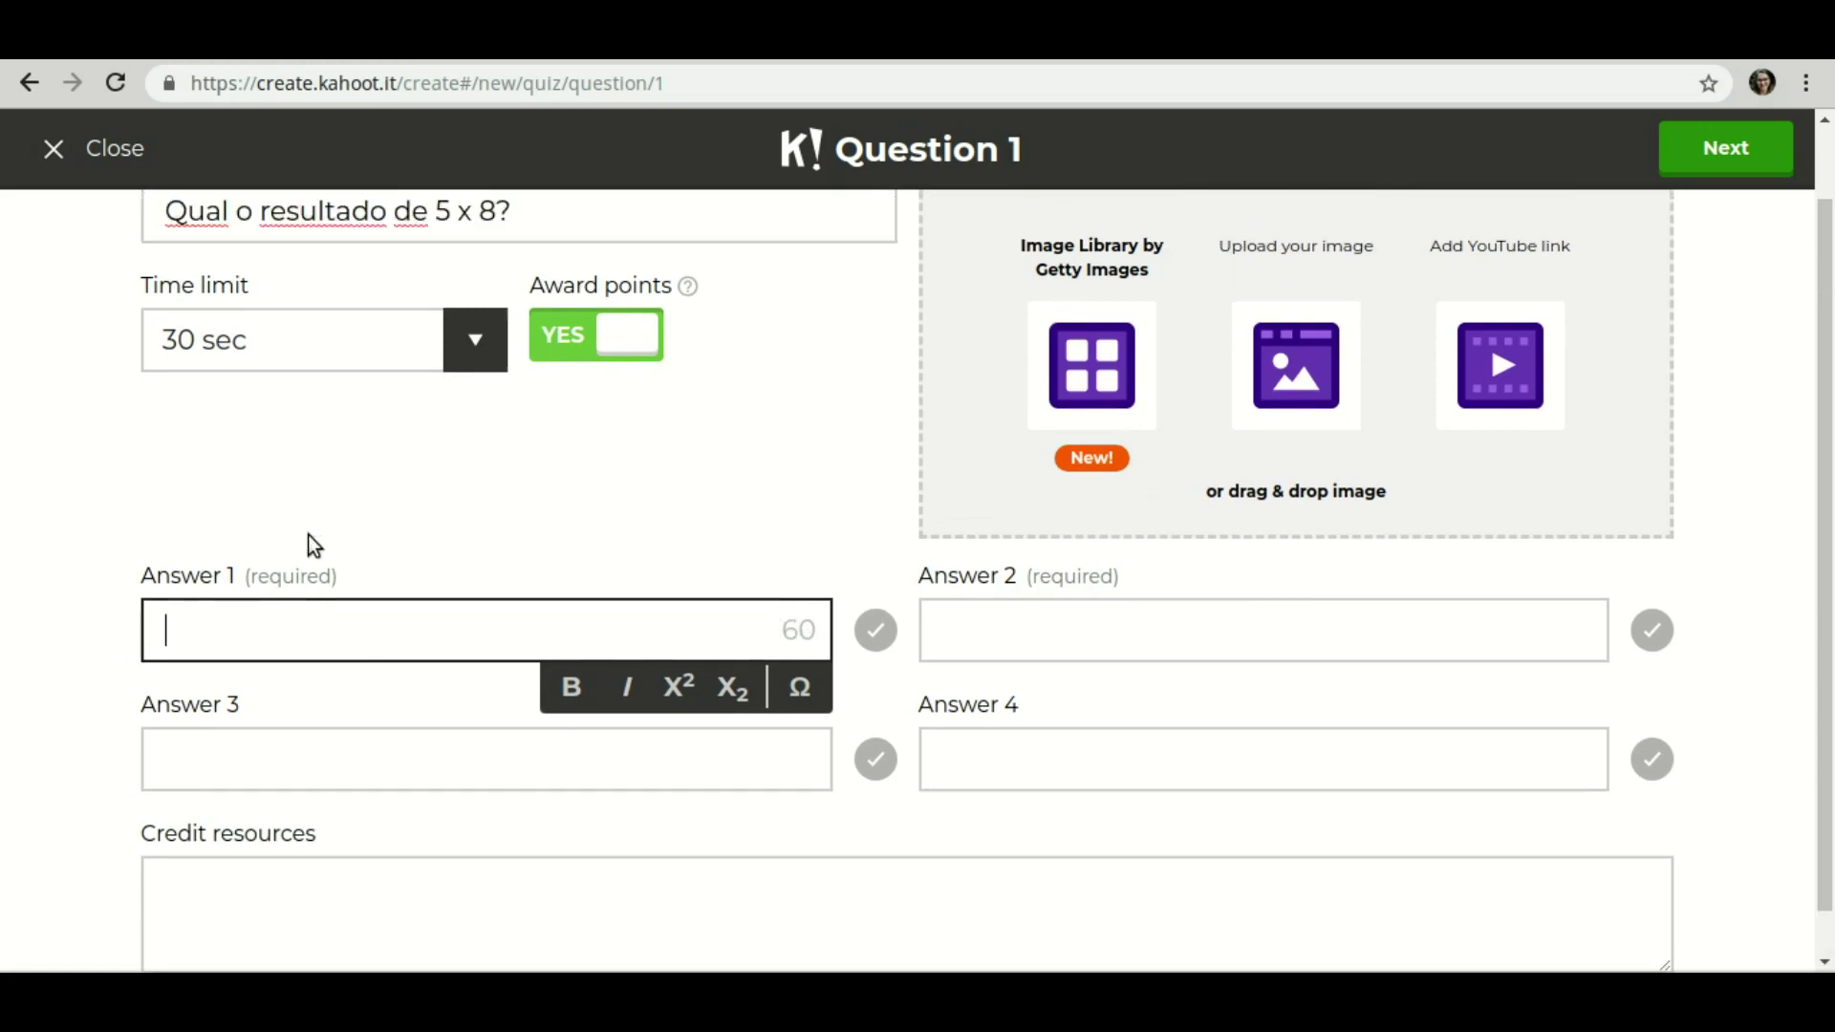
scroll(308, 535, up, 2)
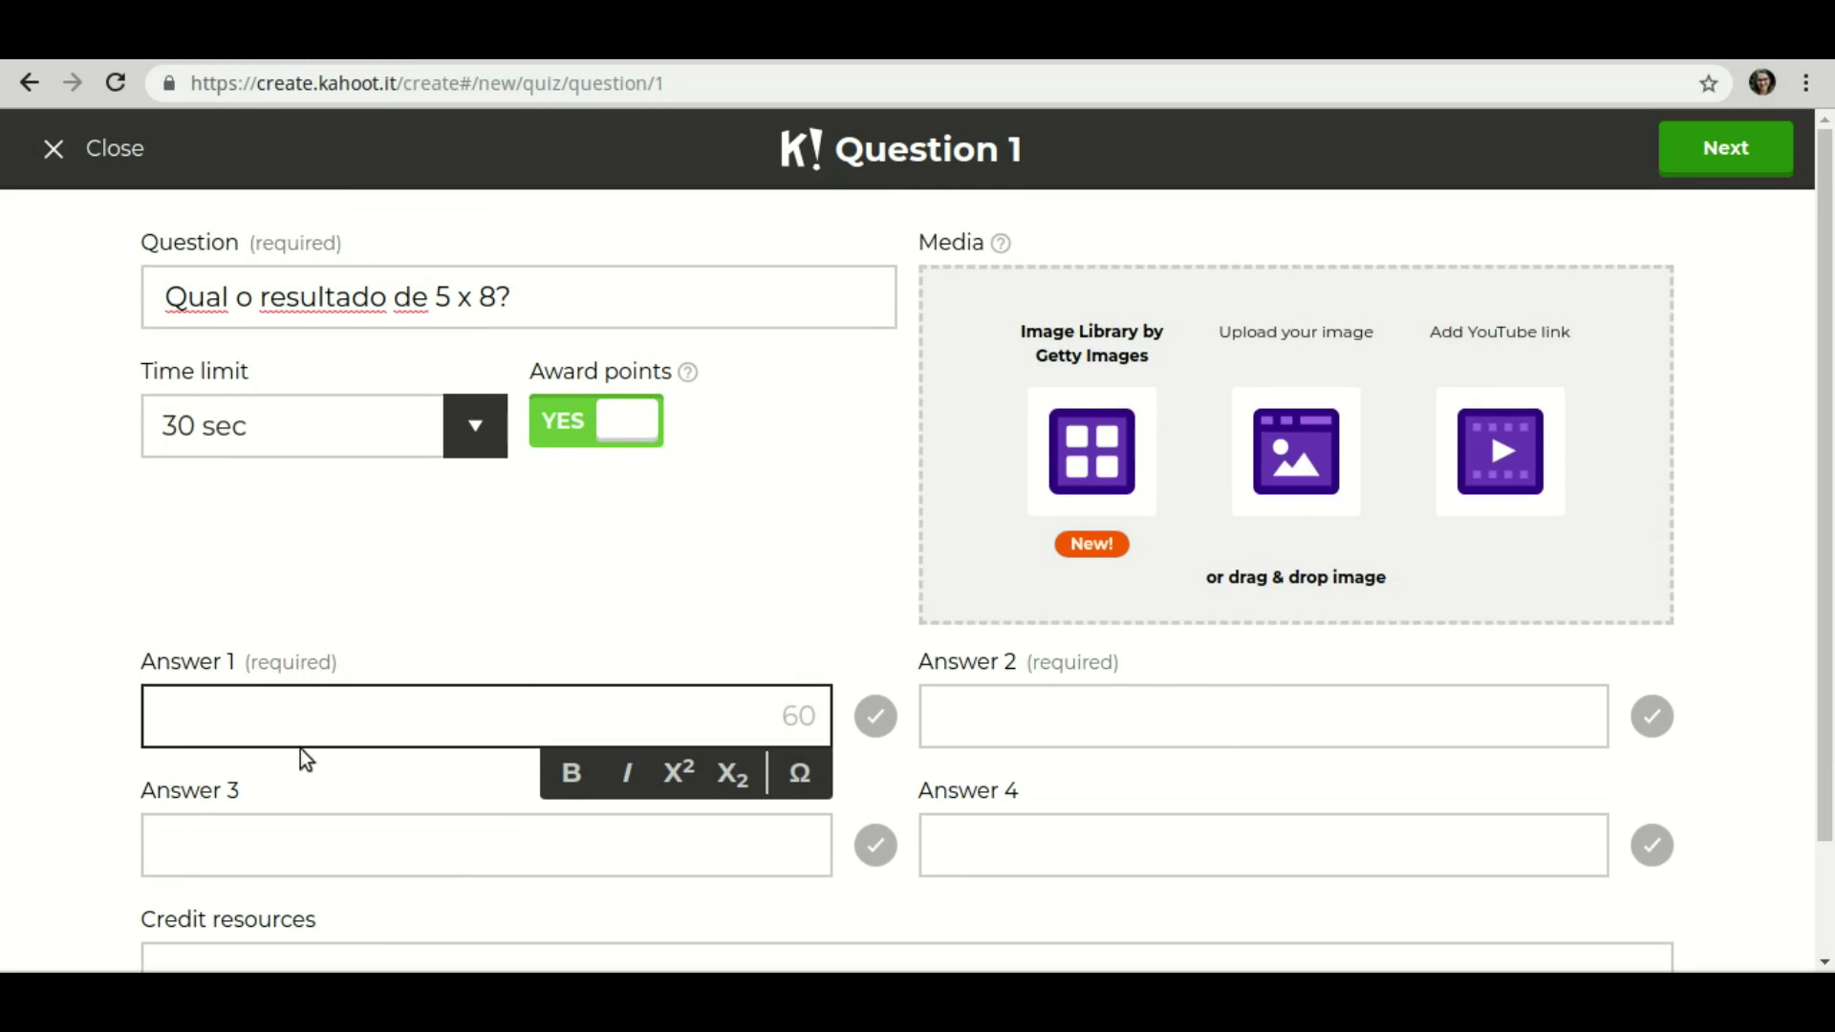
text(32)
click(1061, 714)
text(40)
click(706, 834)
text(48)
click(1165, 834)
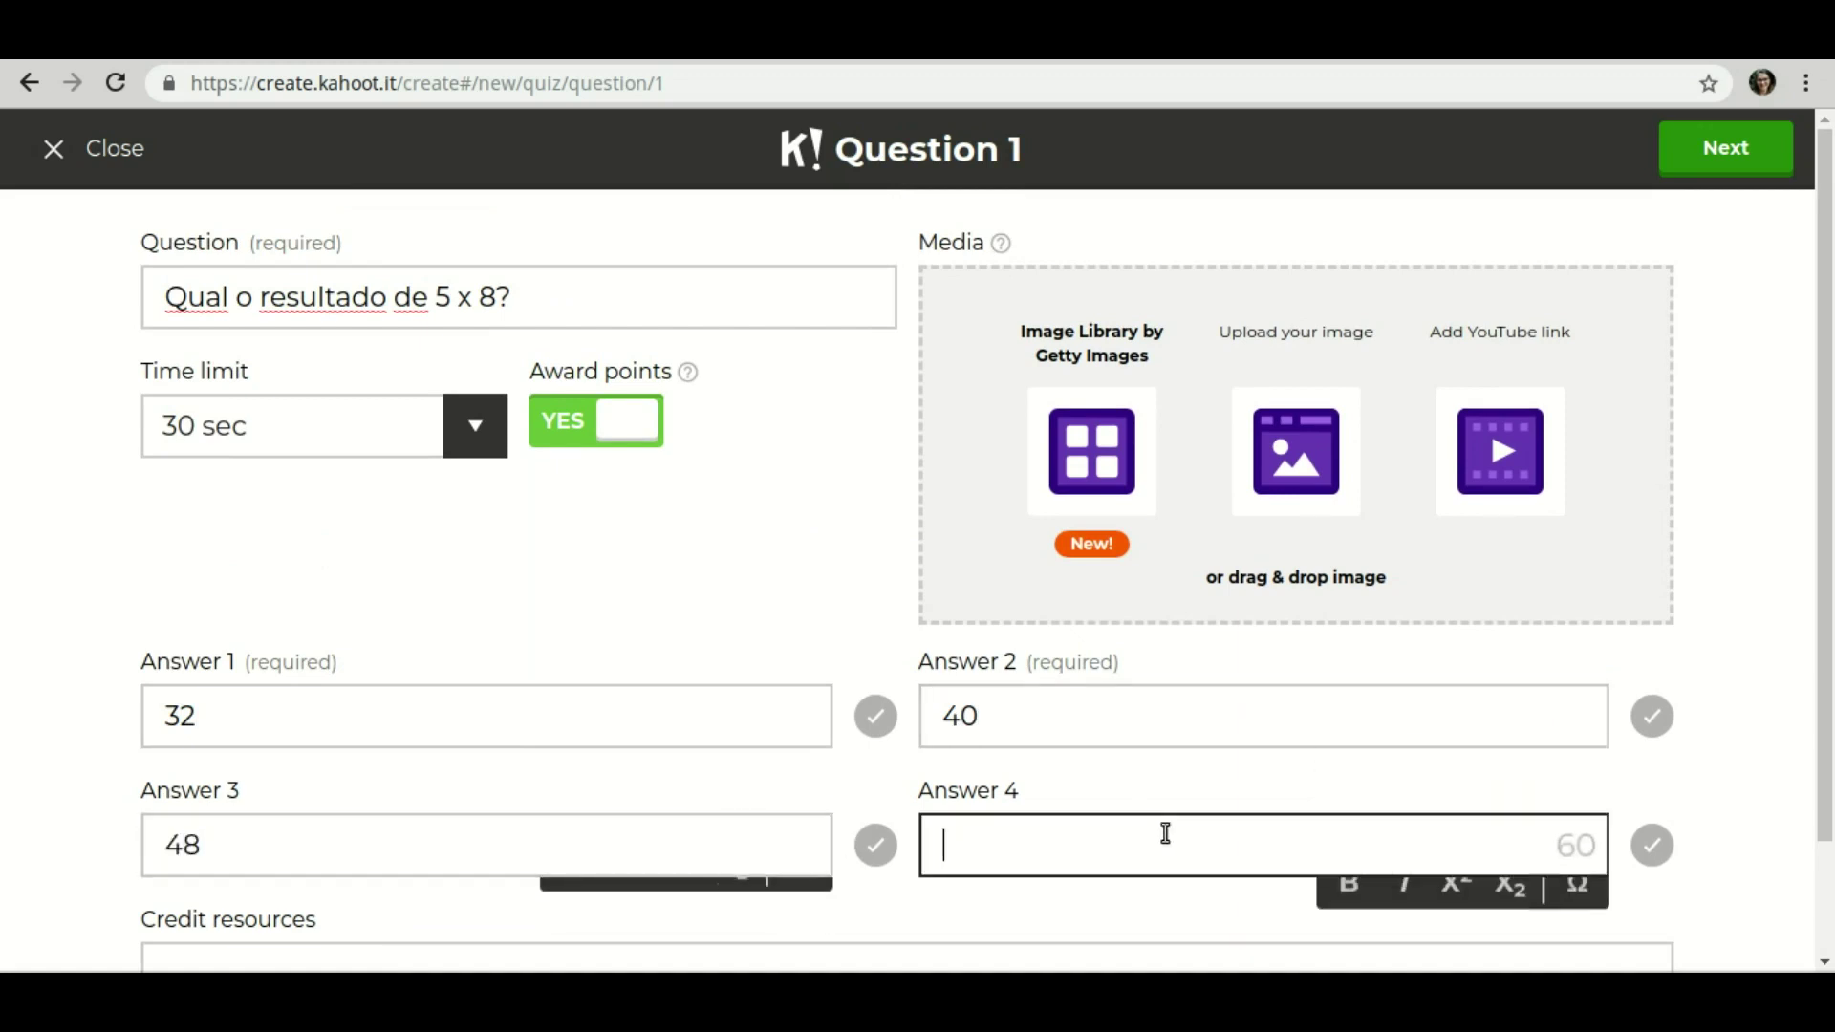
text(36)
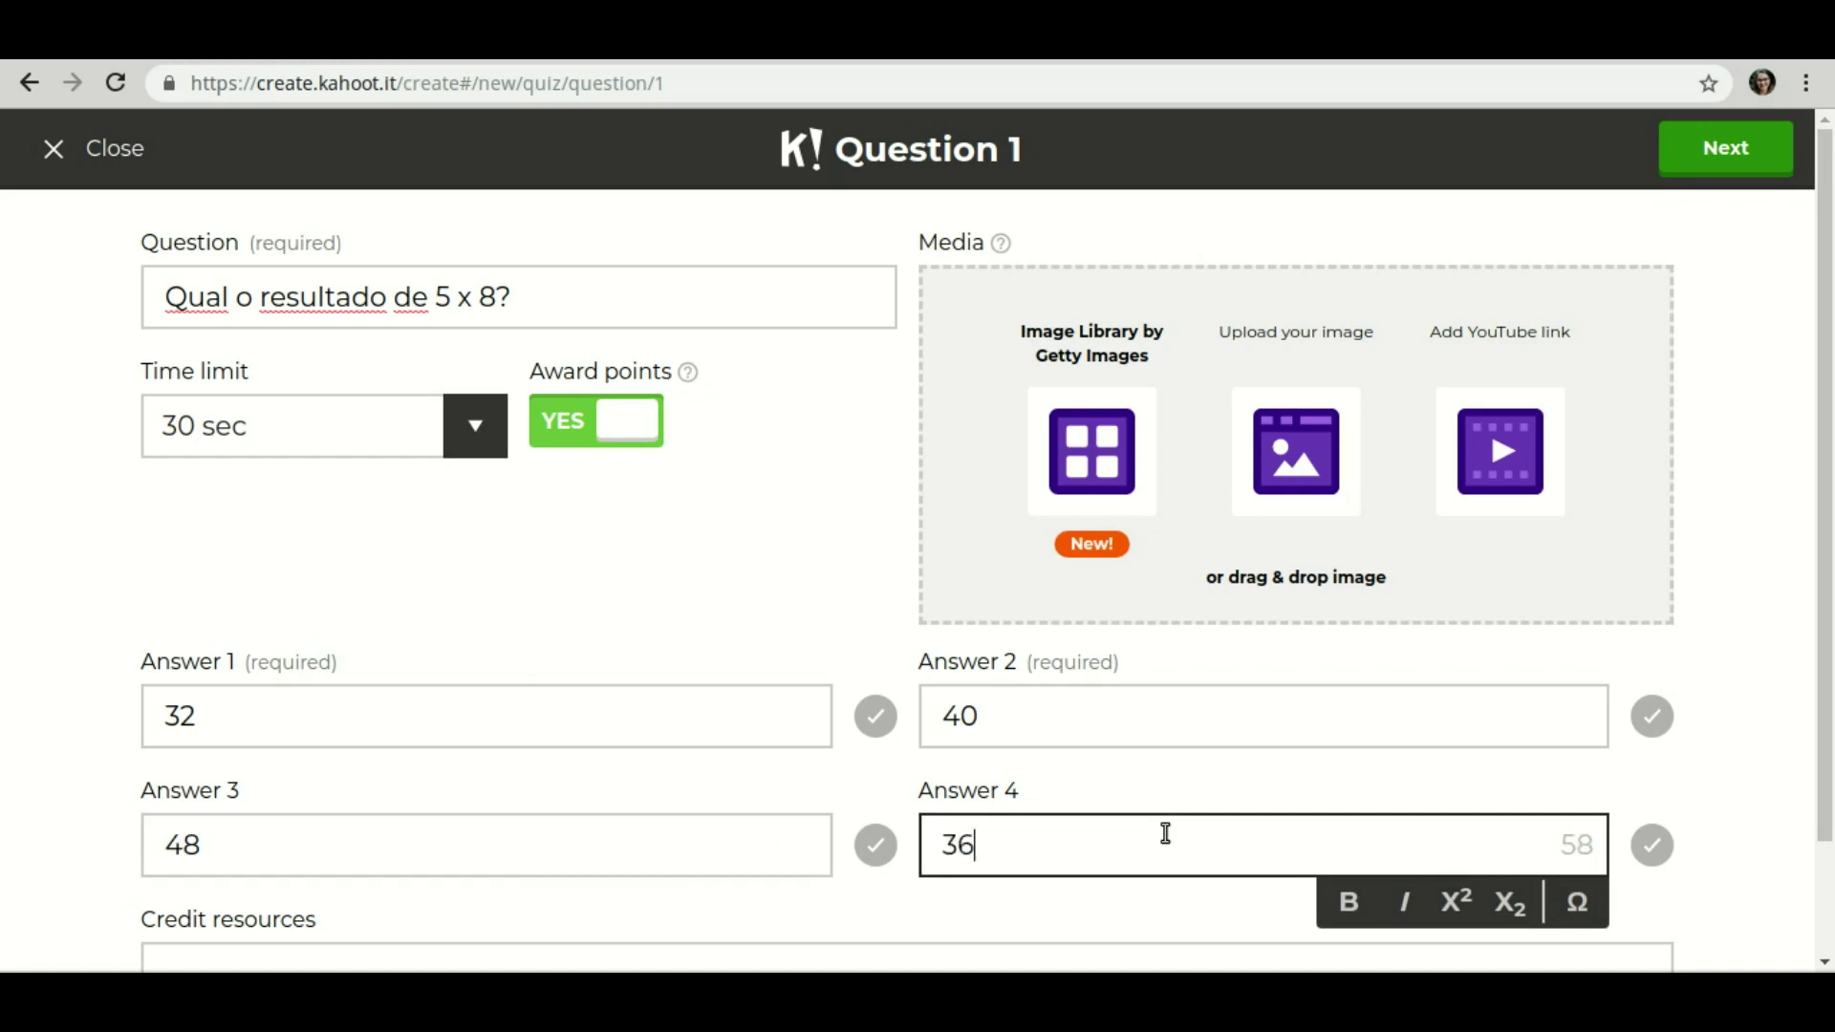
scroll(992, 782, down, 1)
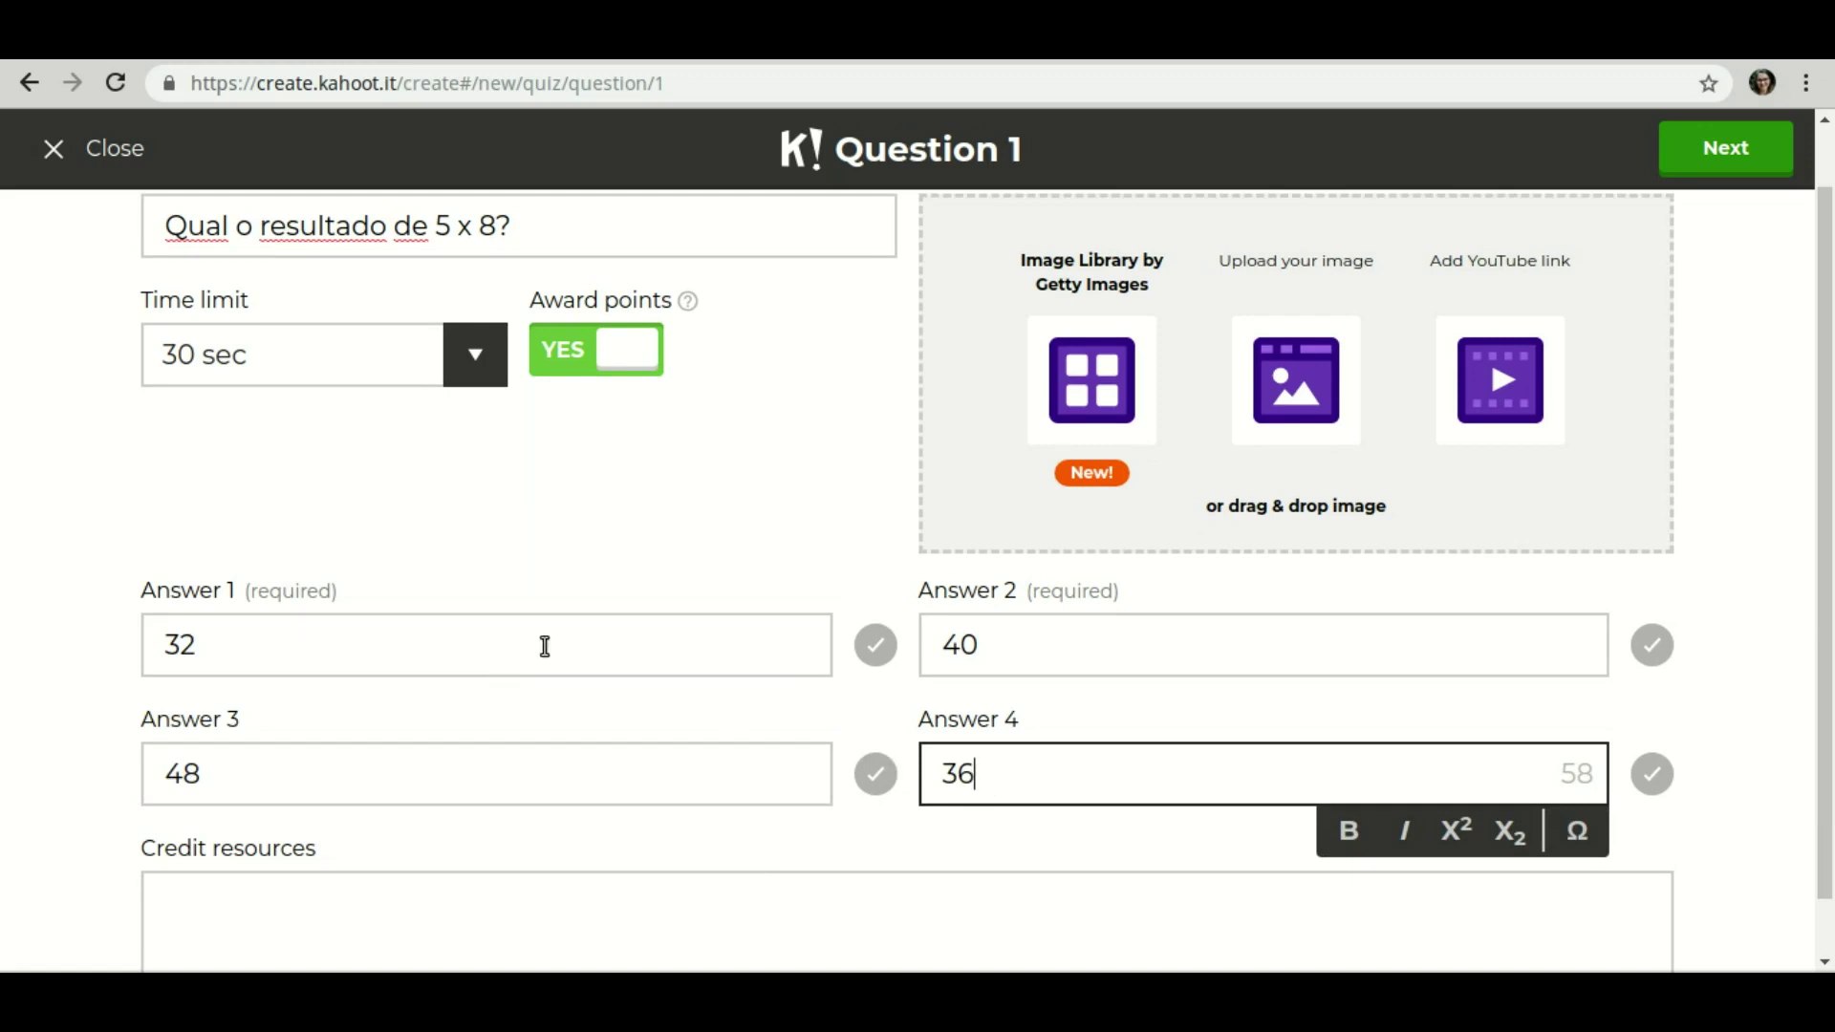
click(1654, 650)
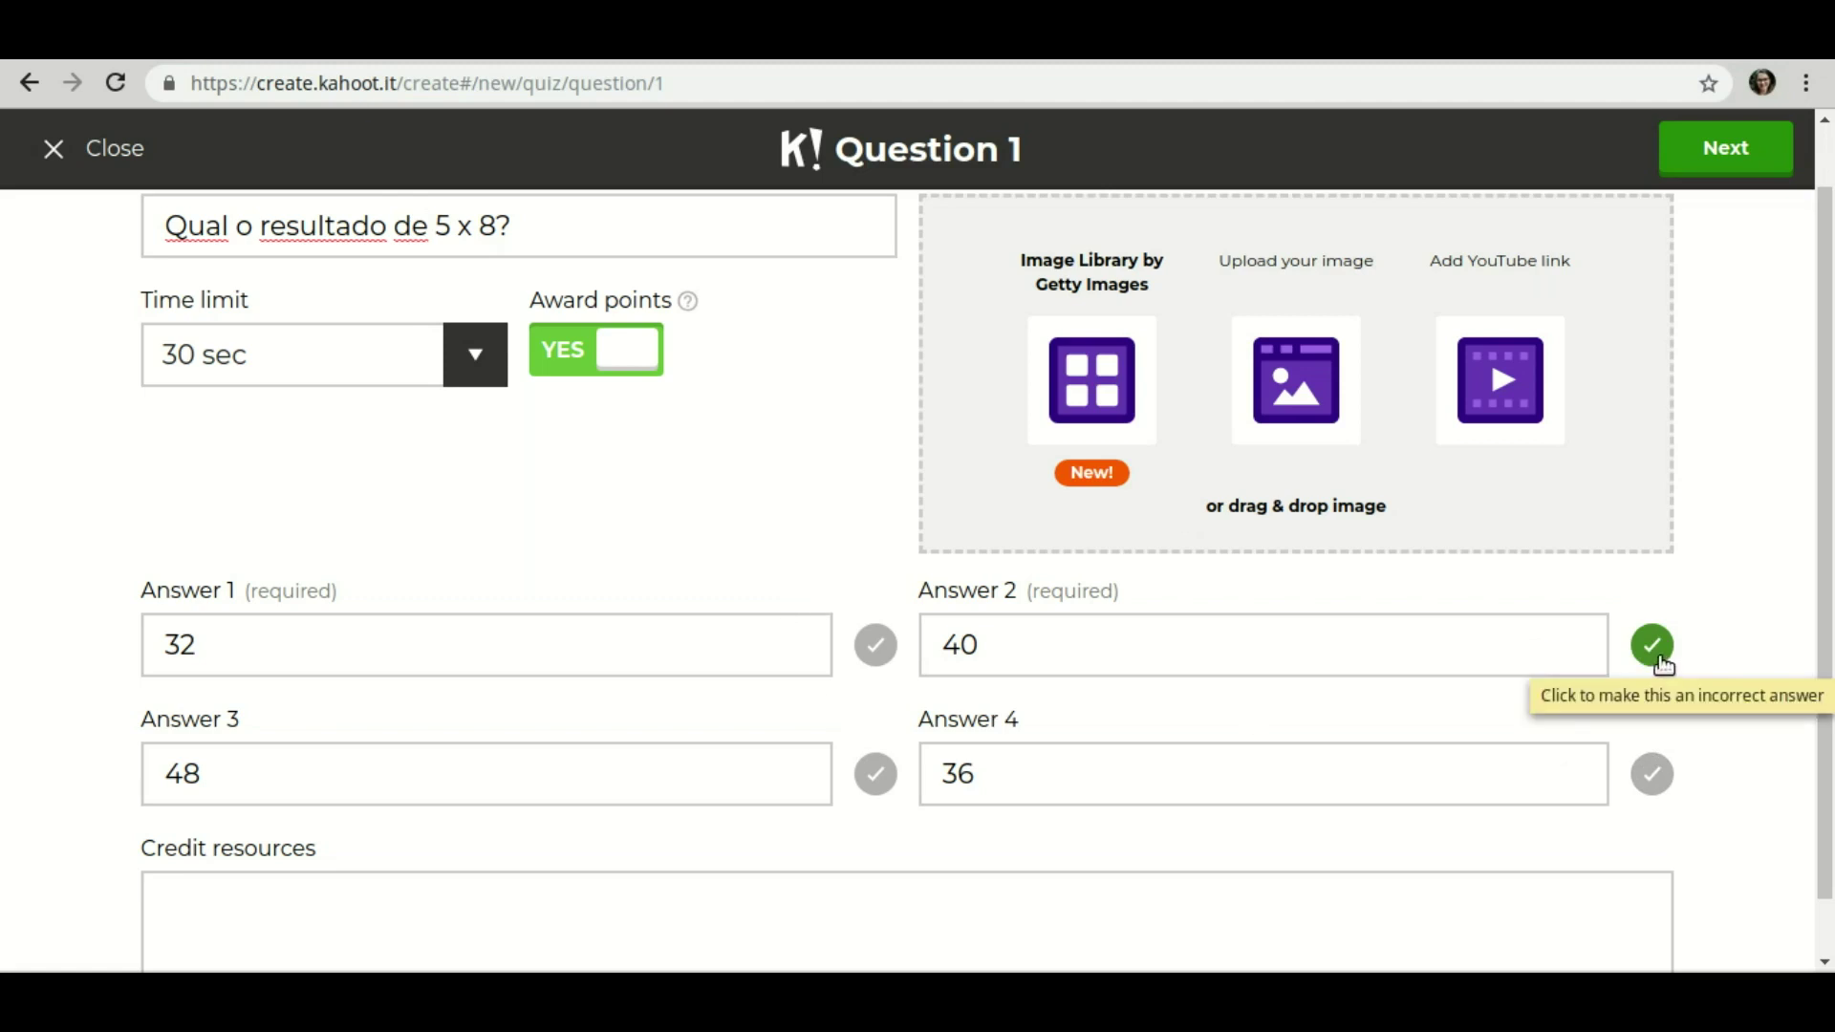
click(1652, 773)
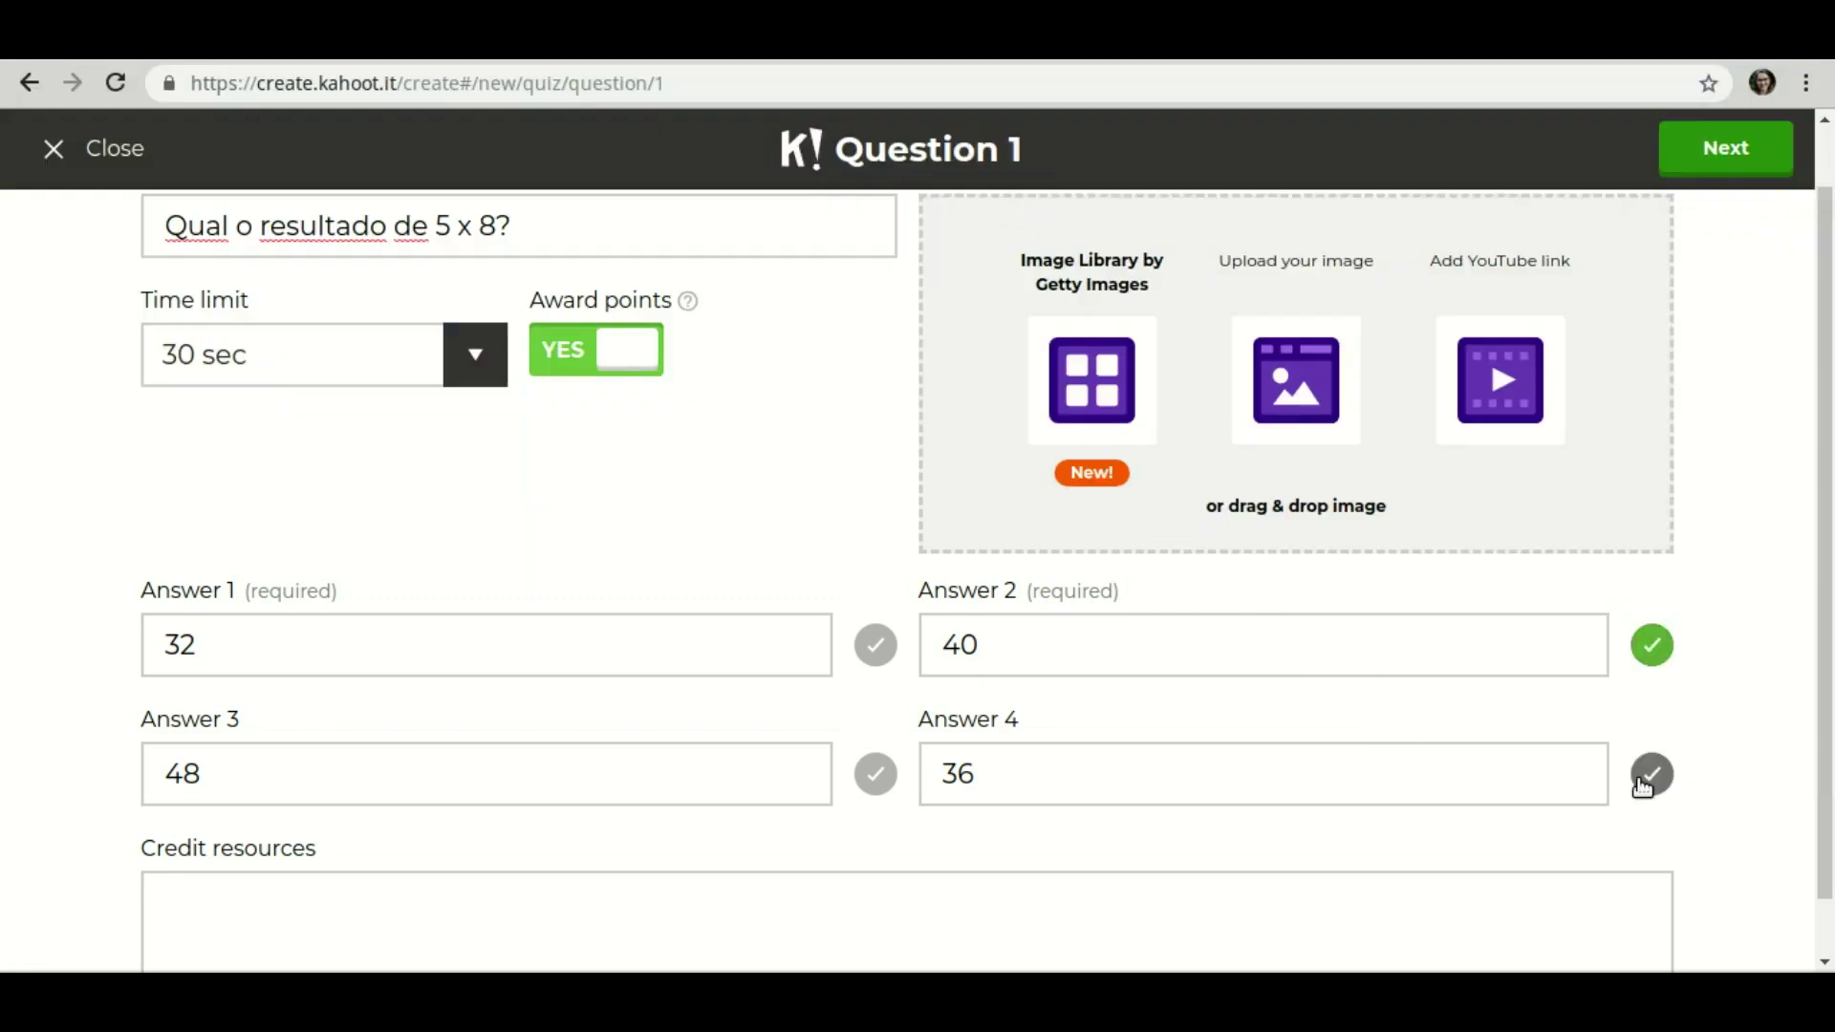
click(860, 765)
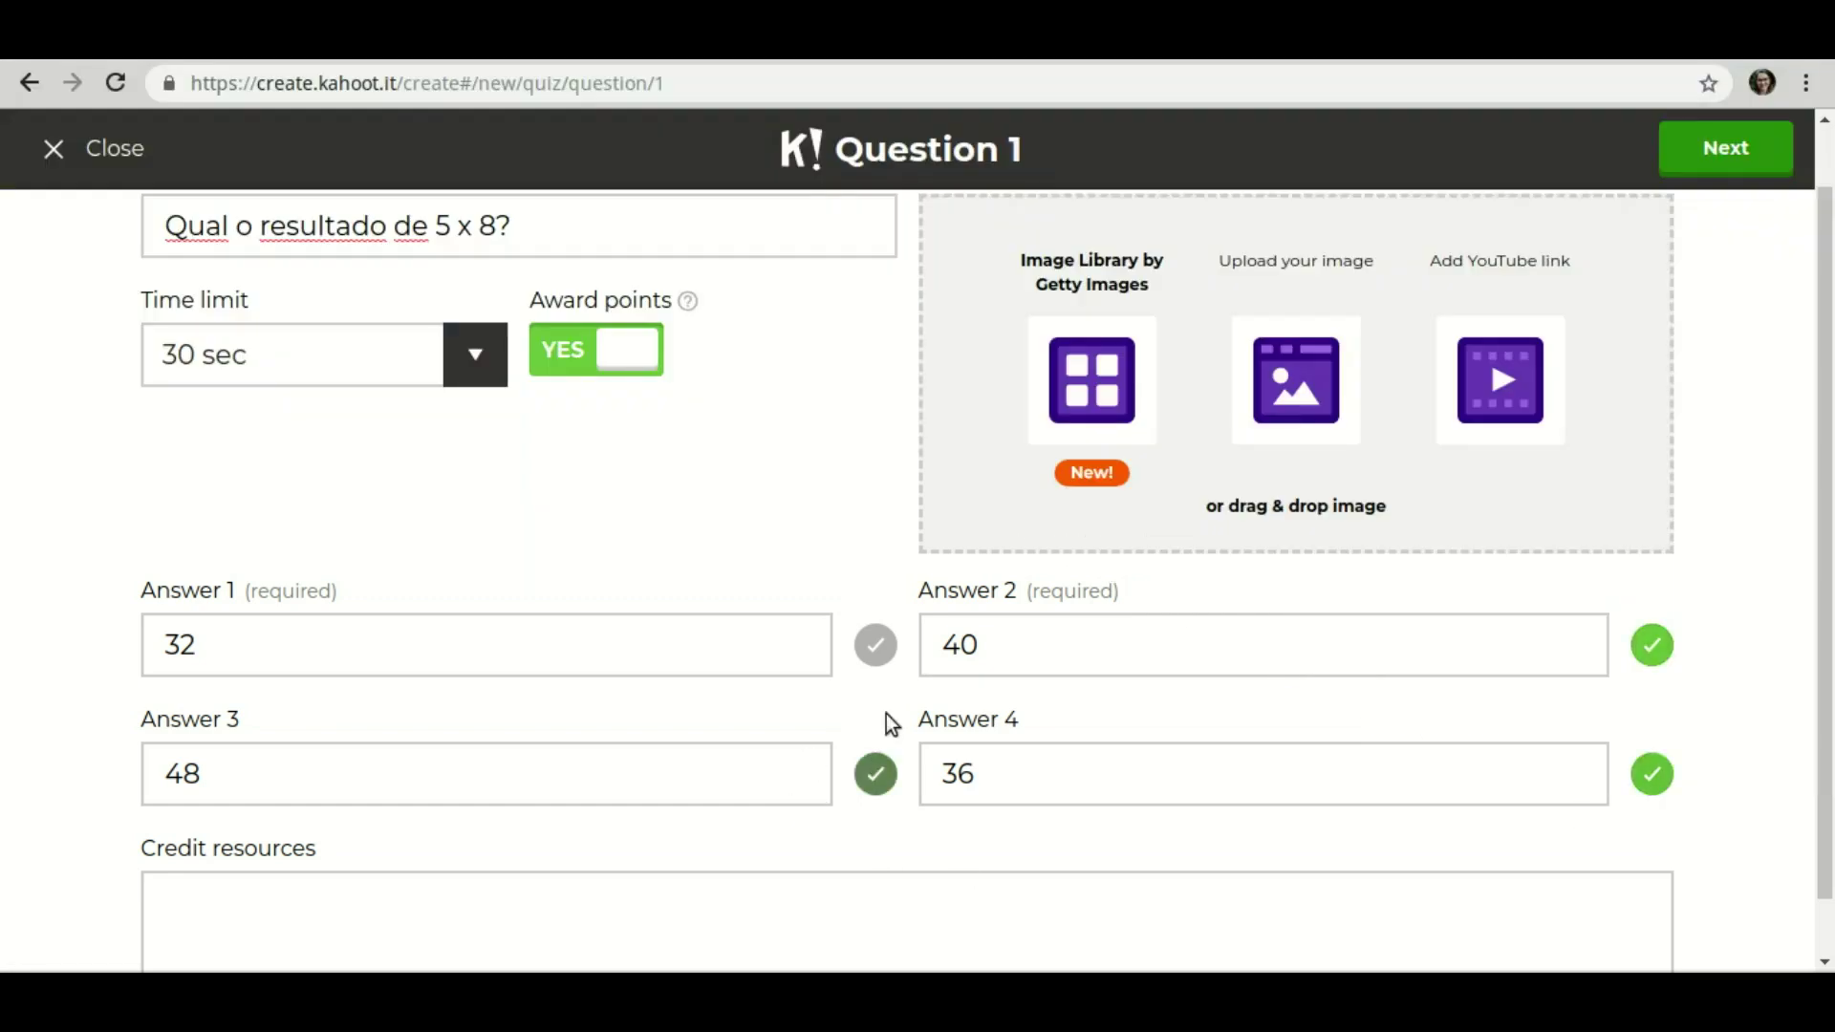
click(877, 647)
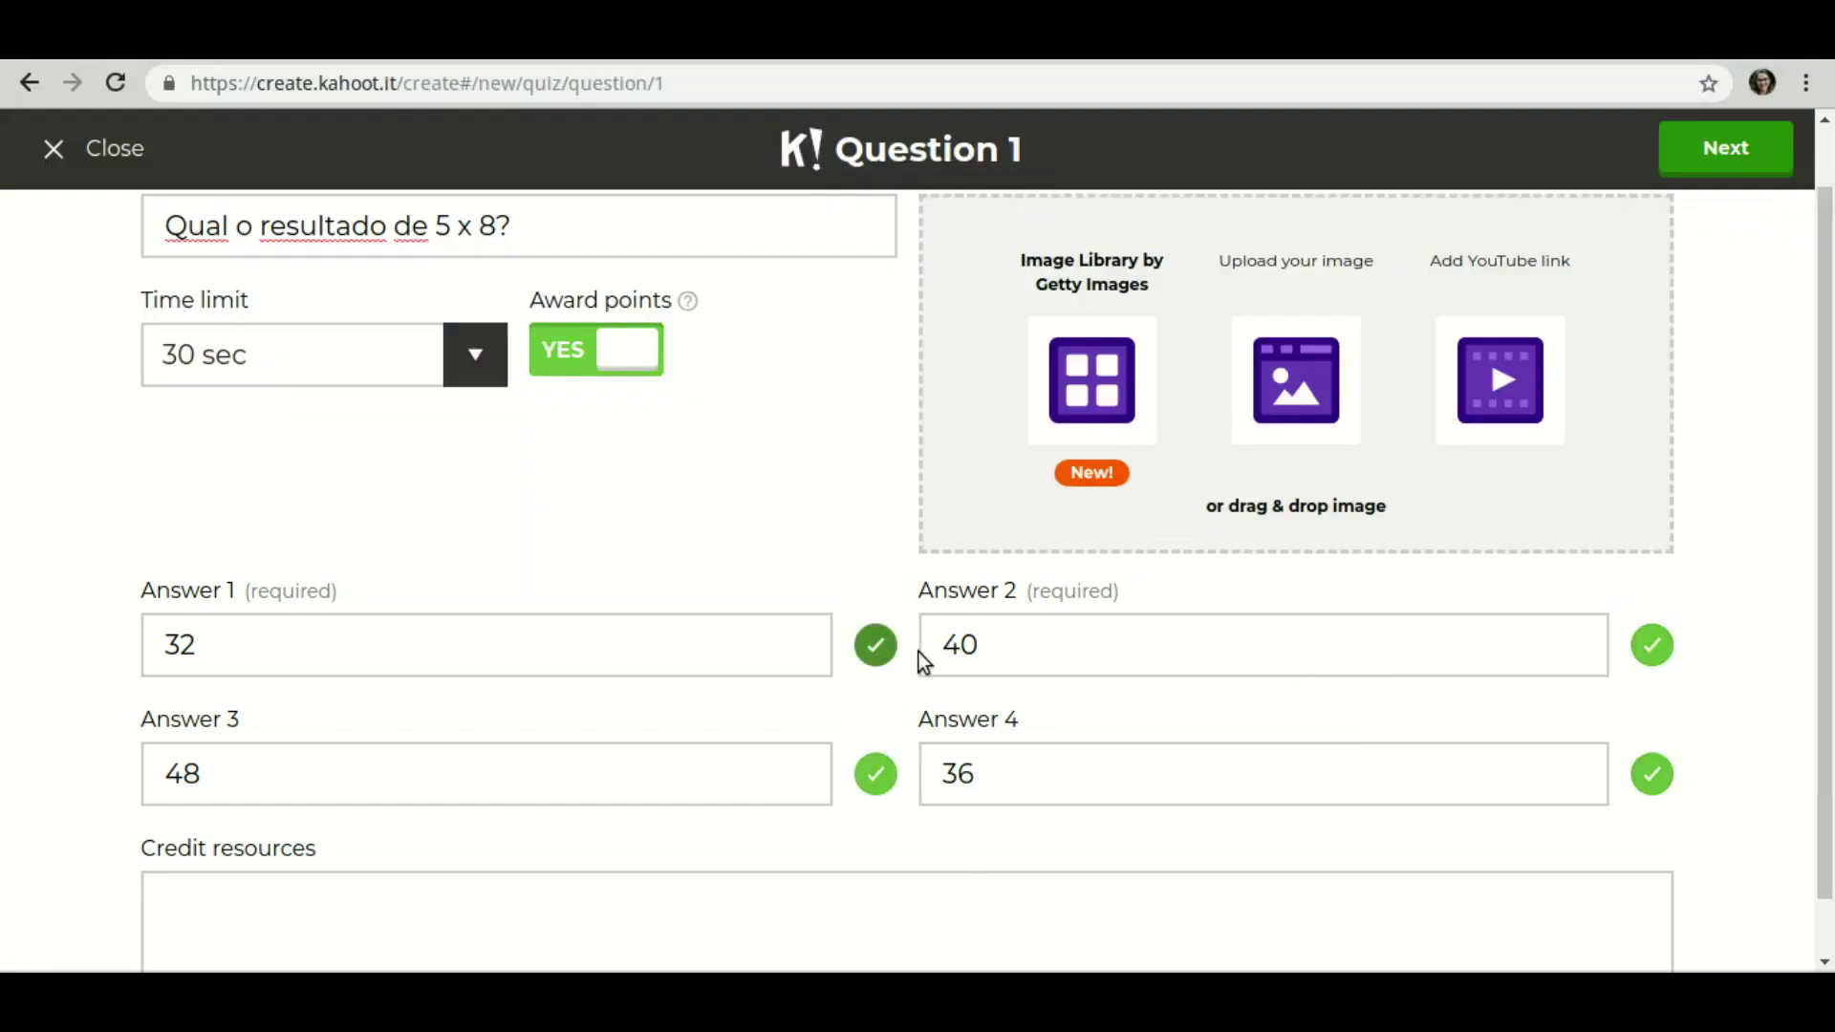
click(874, 647)
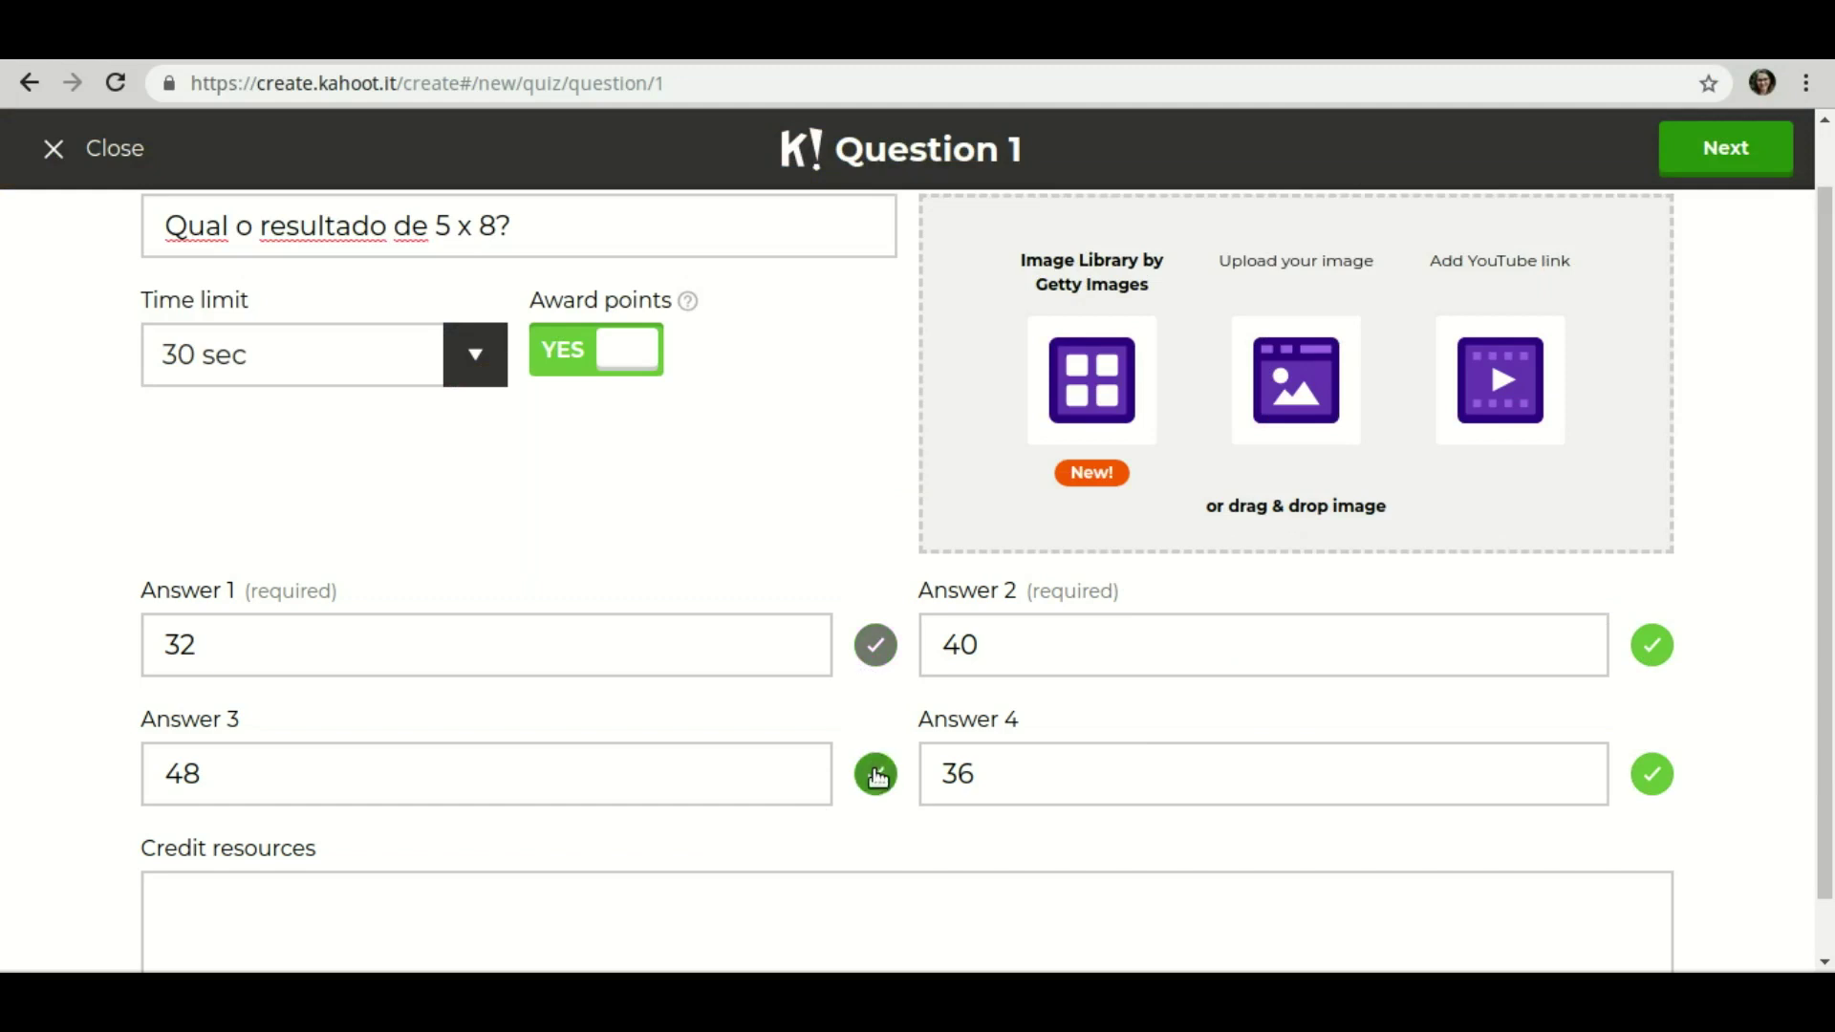
click(1652, 776)
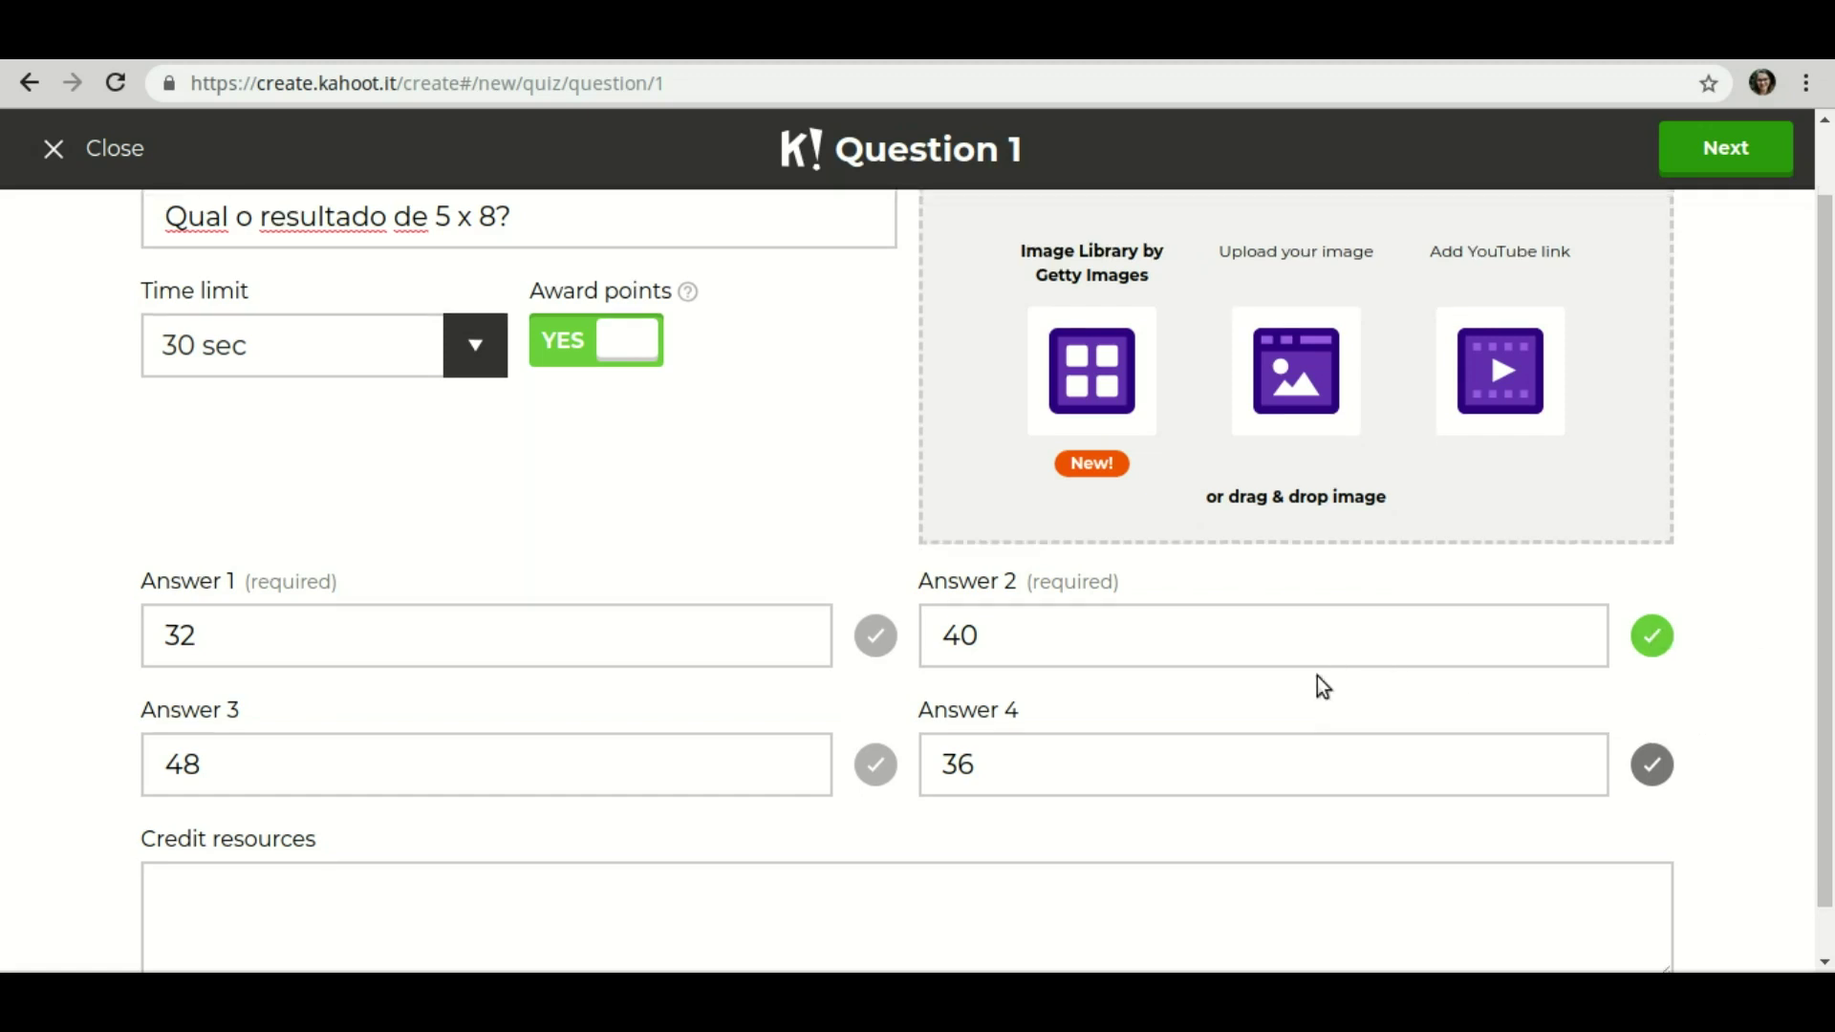
scroll(1309, 679, down, 1)
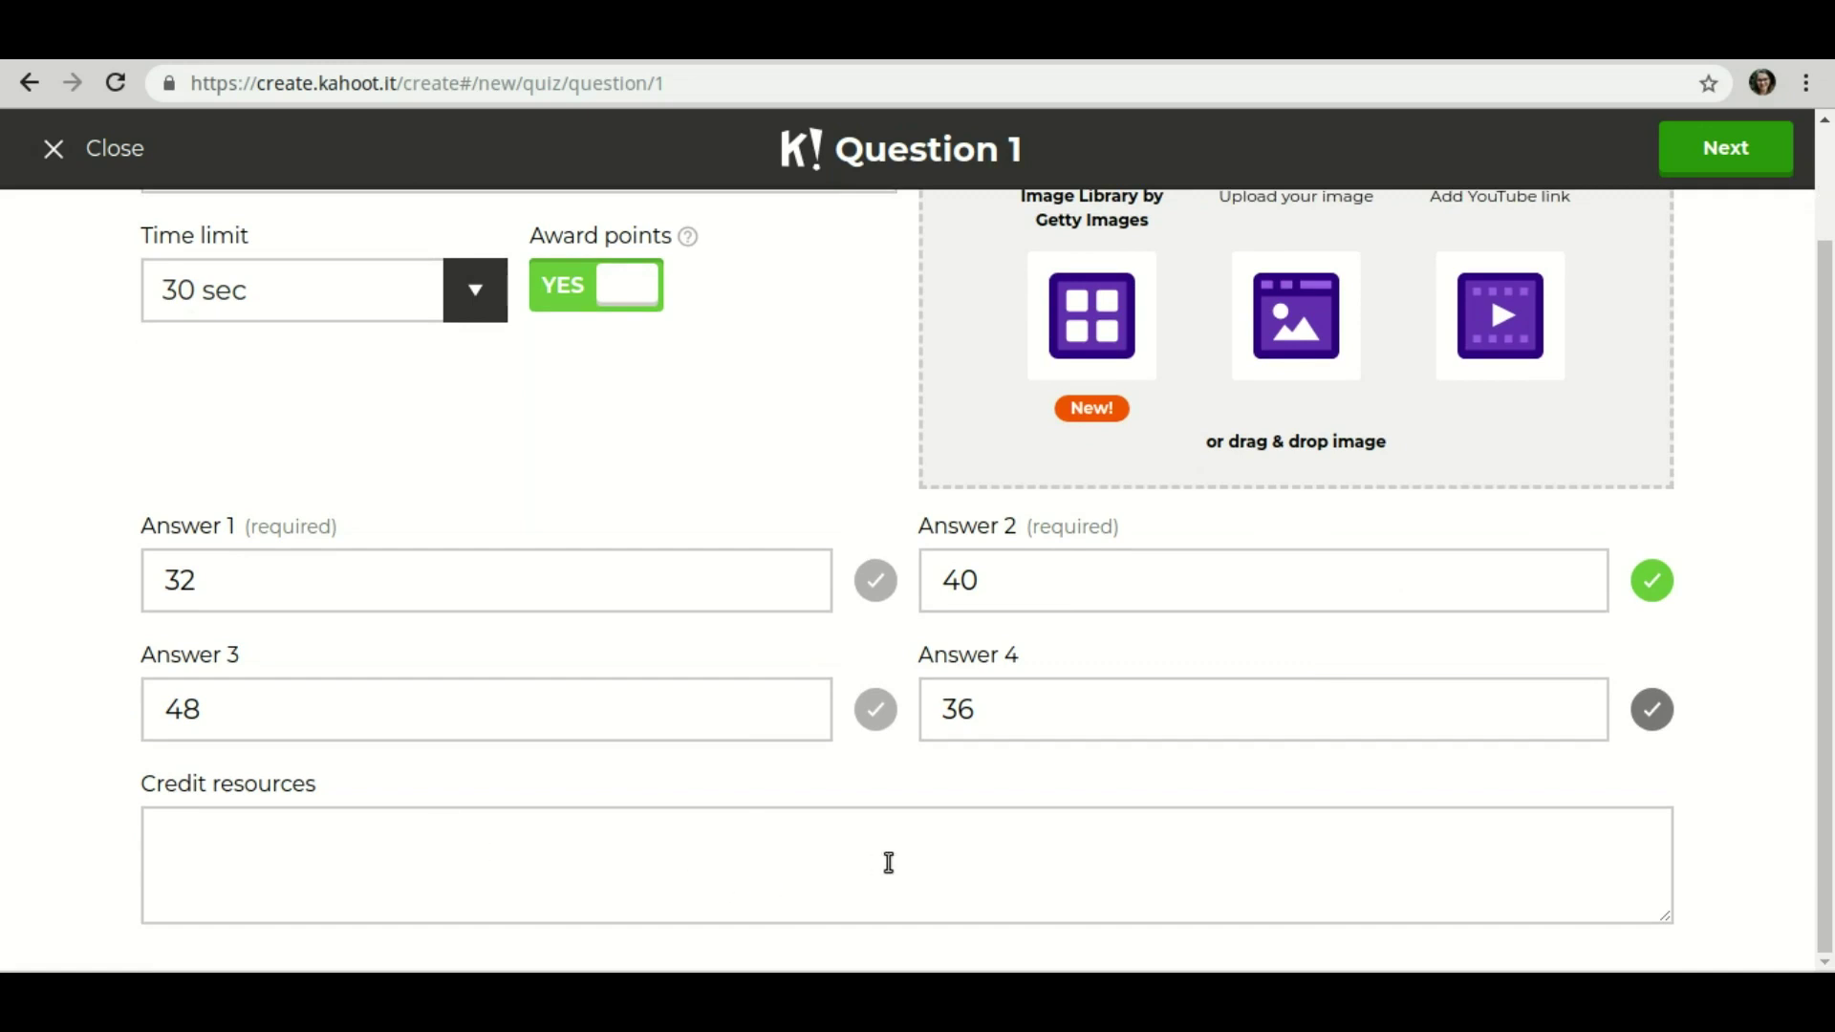
scroll(1718, 693, up, 2)
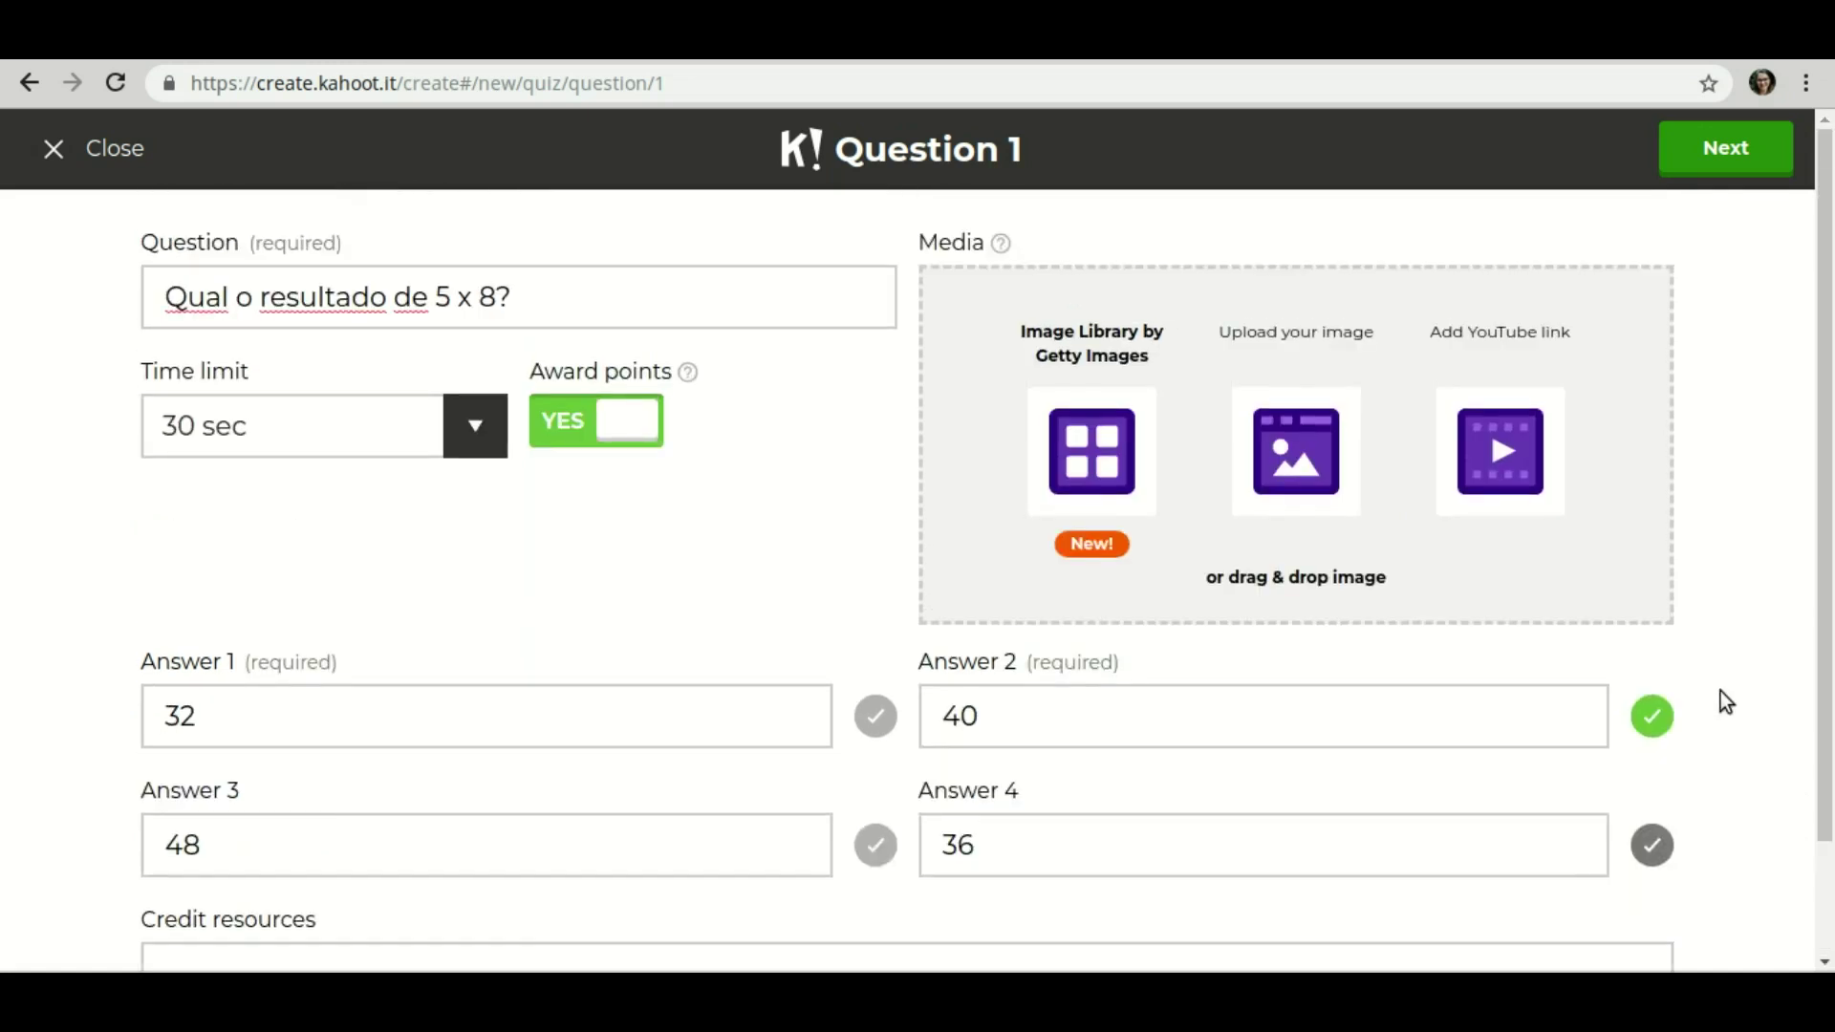
click(1737, 160)
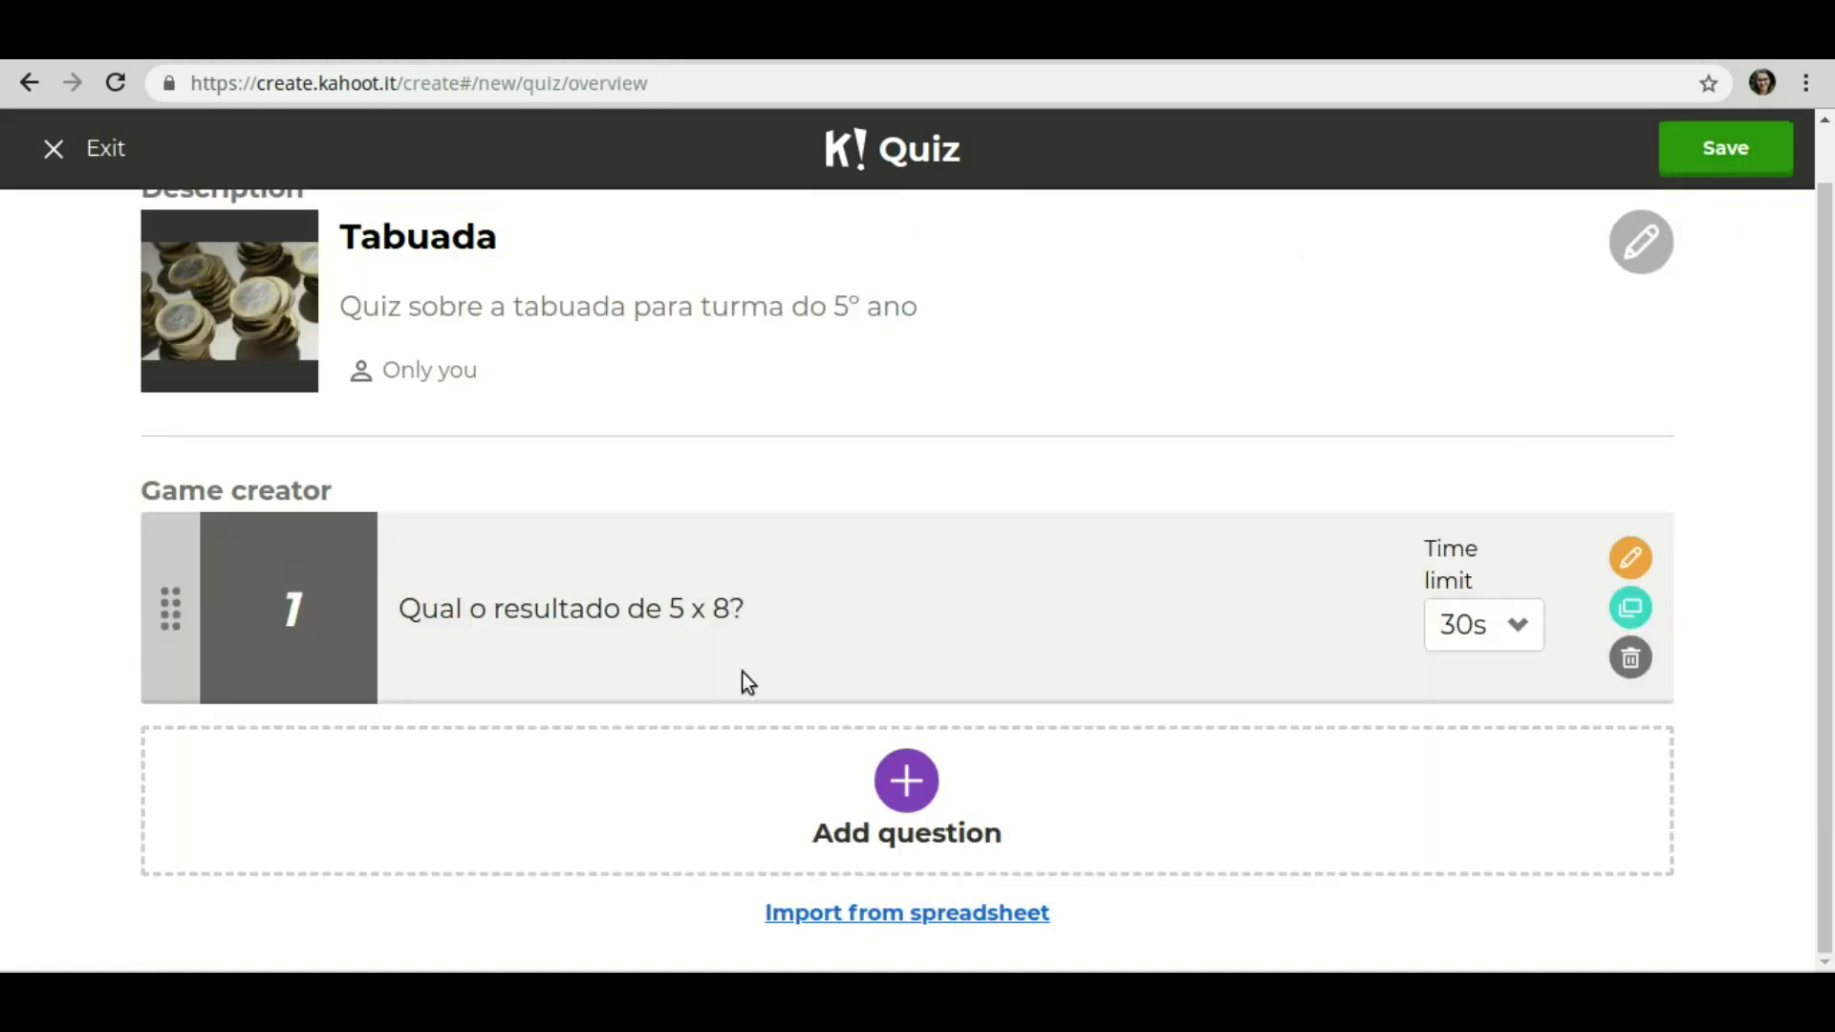
Add Question 2 'O resultado de 4 x 9 é = 36?' with a 30 sec time limit.
click(928, 810)
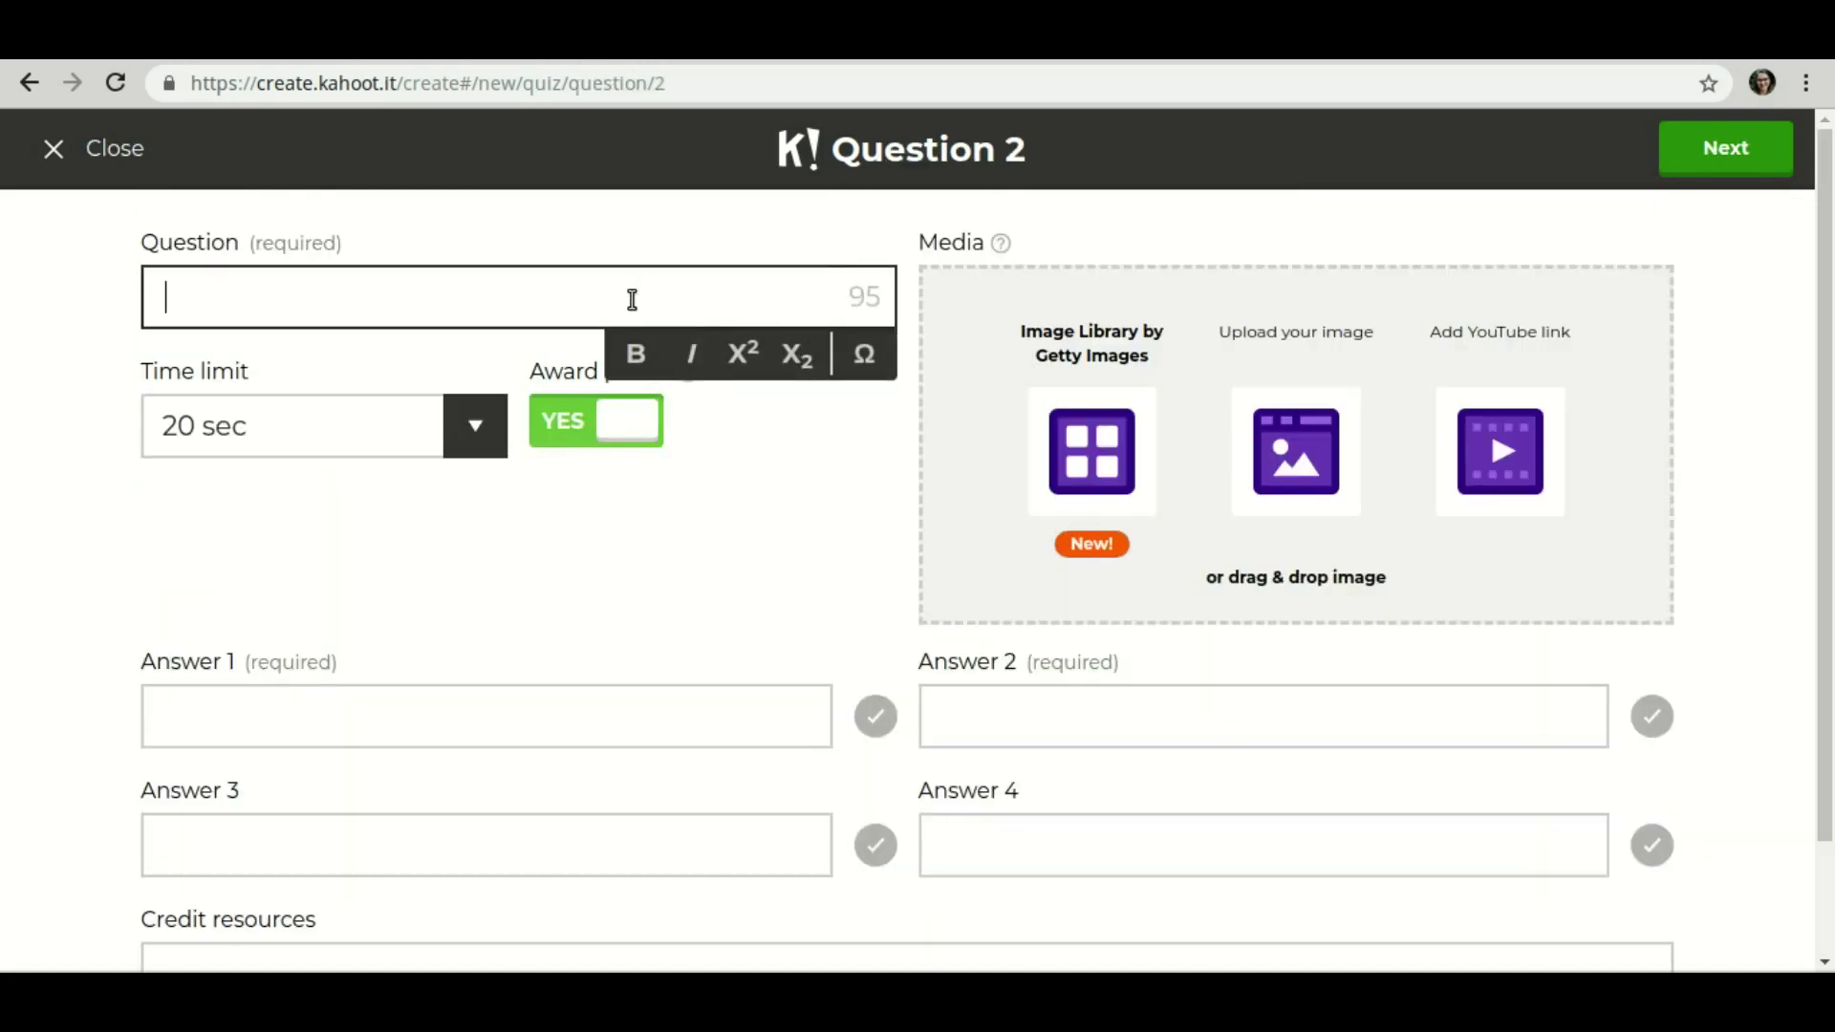
text(O resultado)
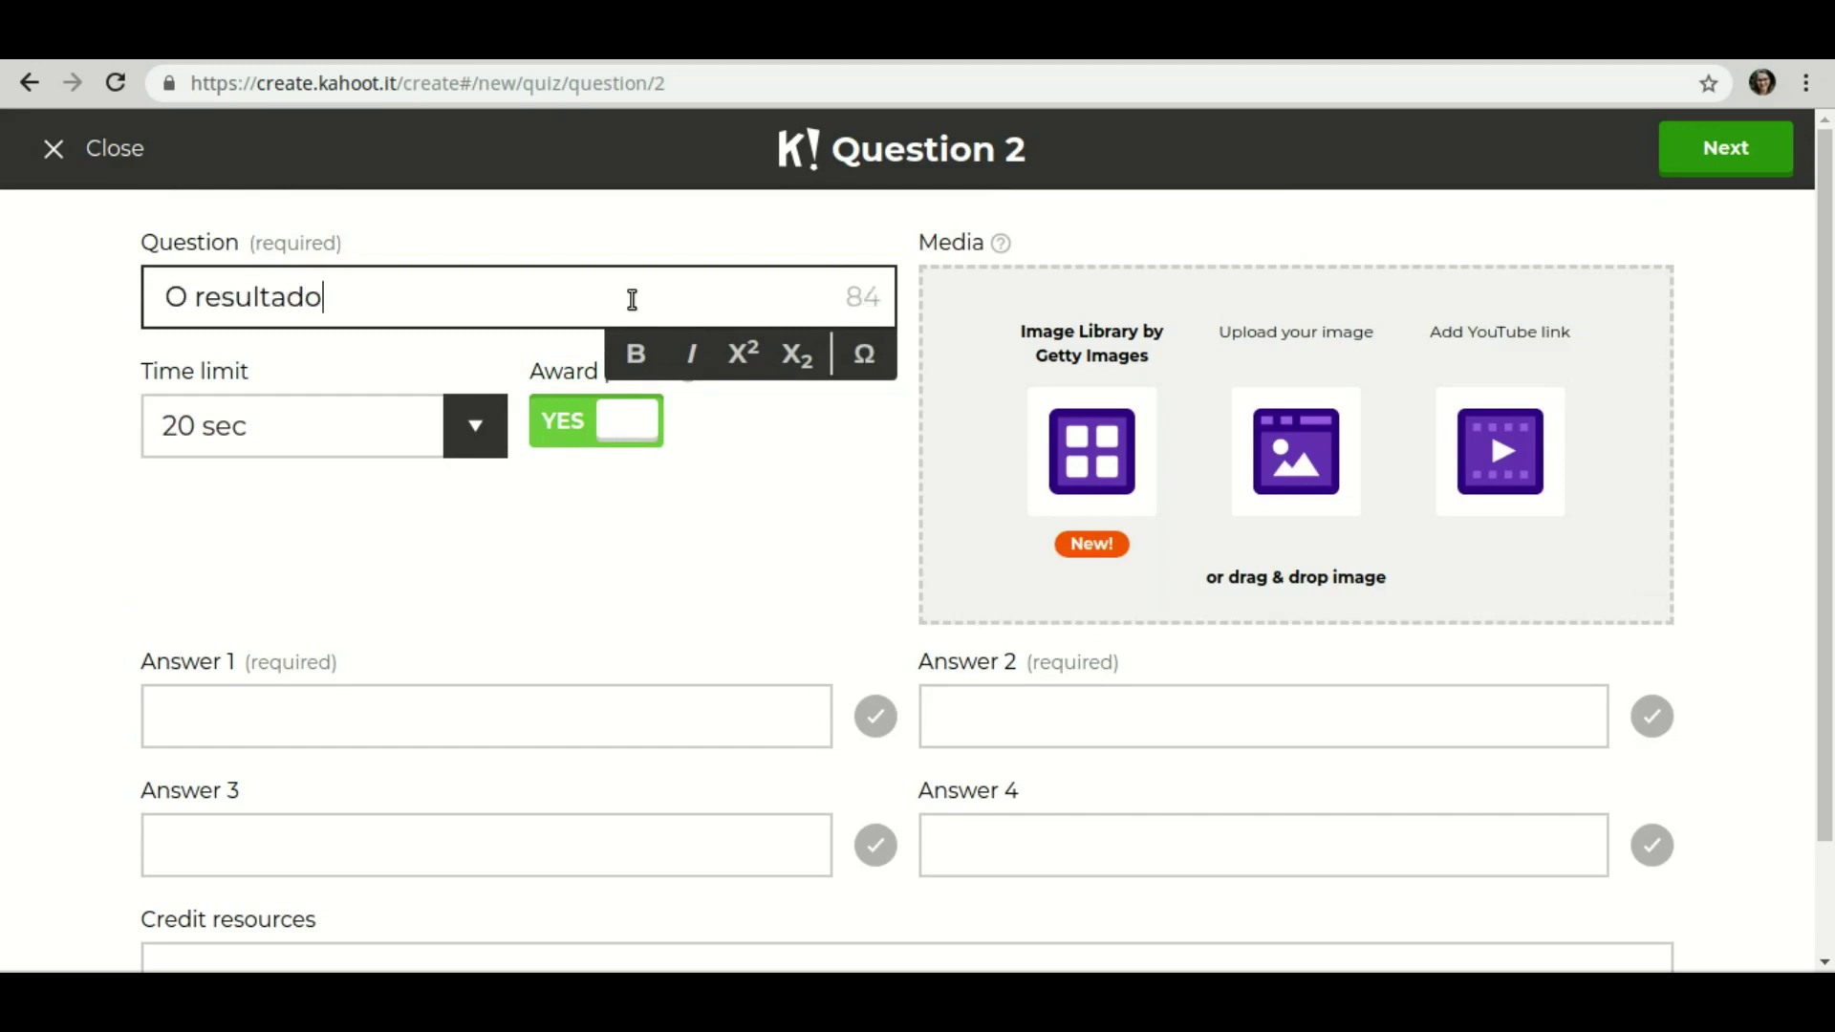
text( de 4)
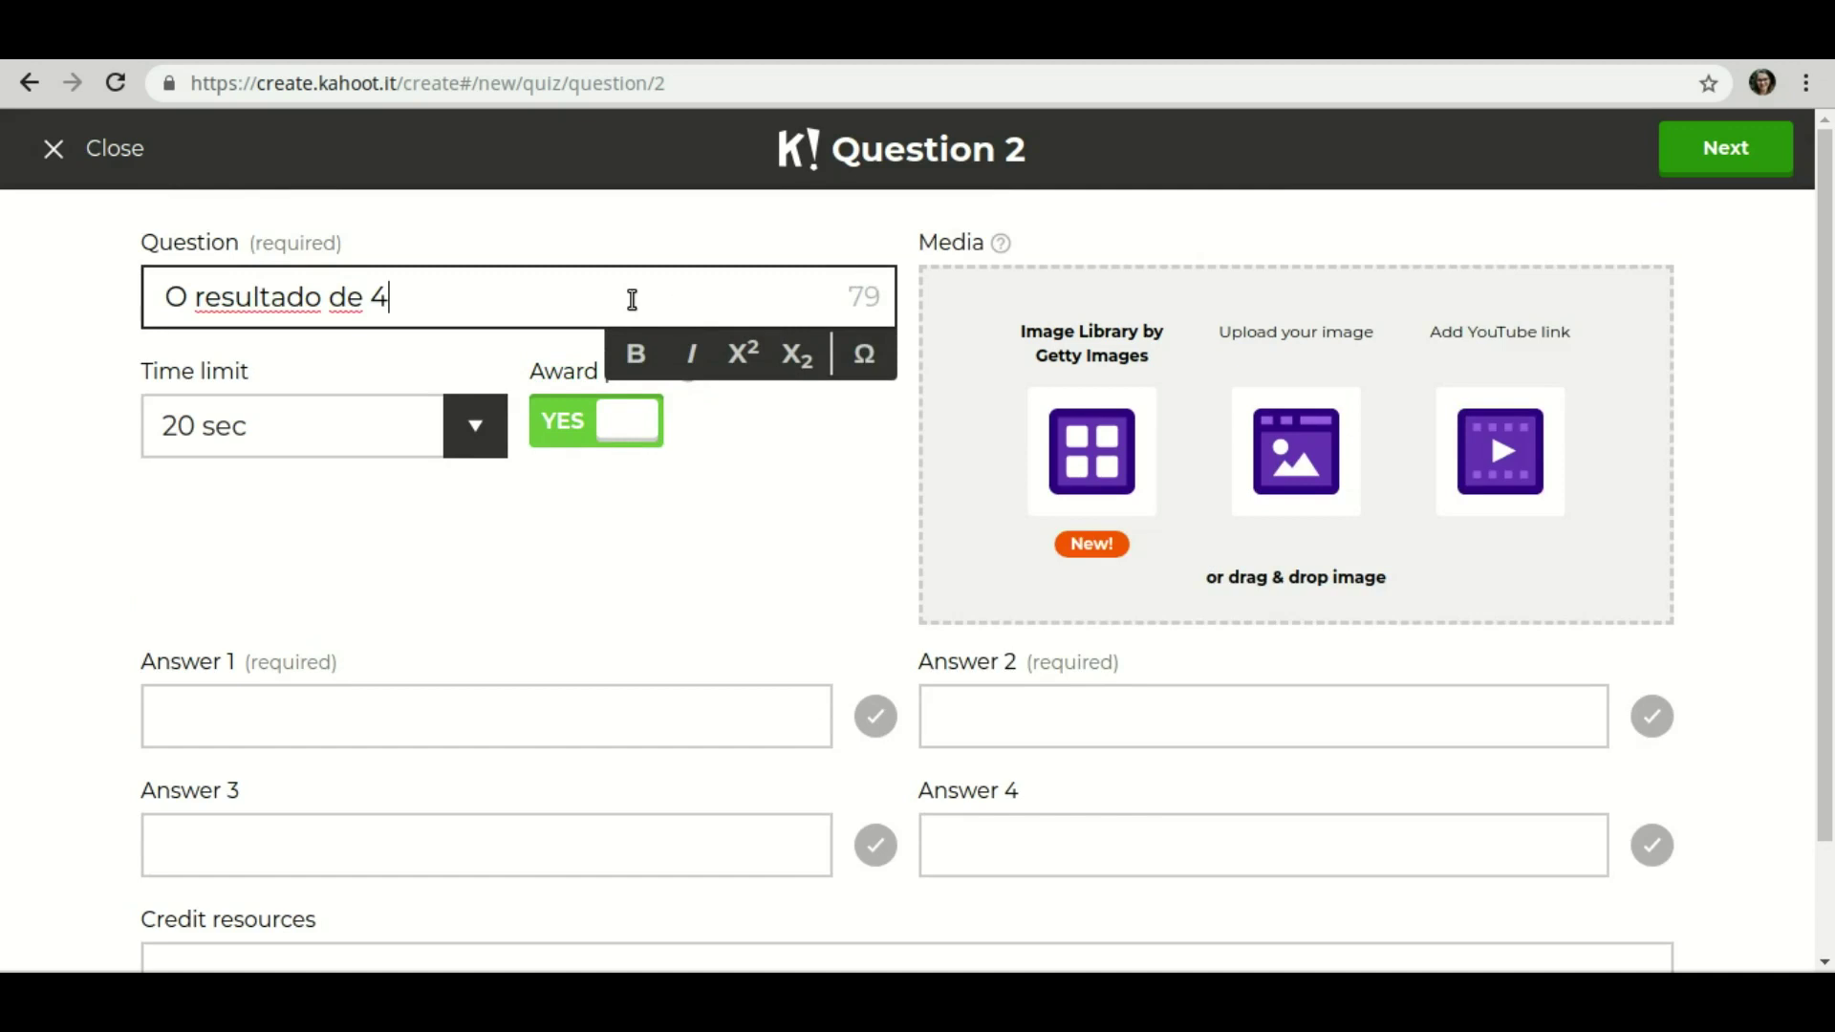
text( x 9 é = 36?)
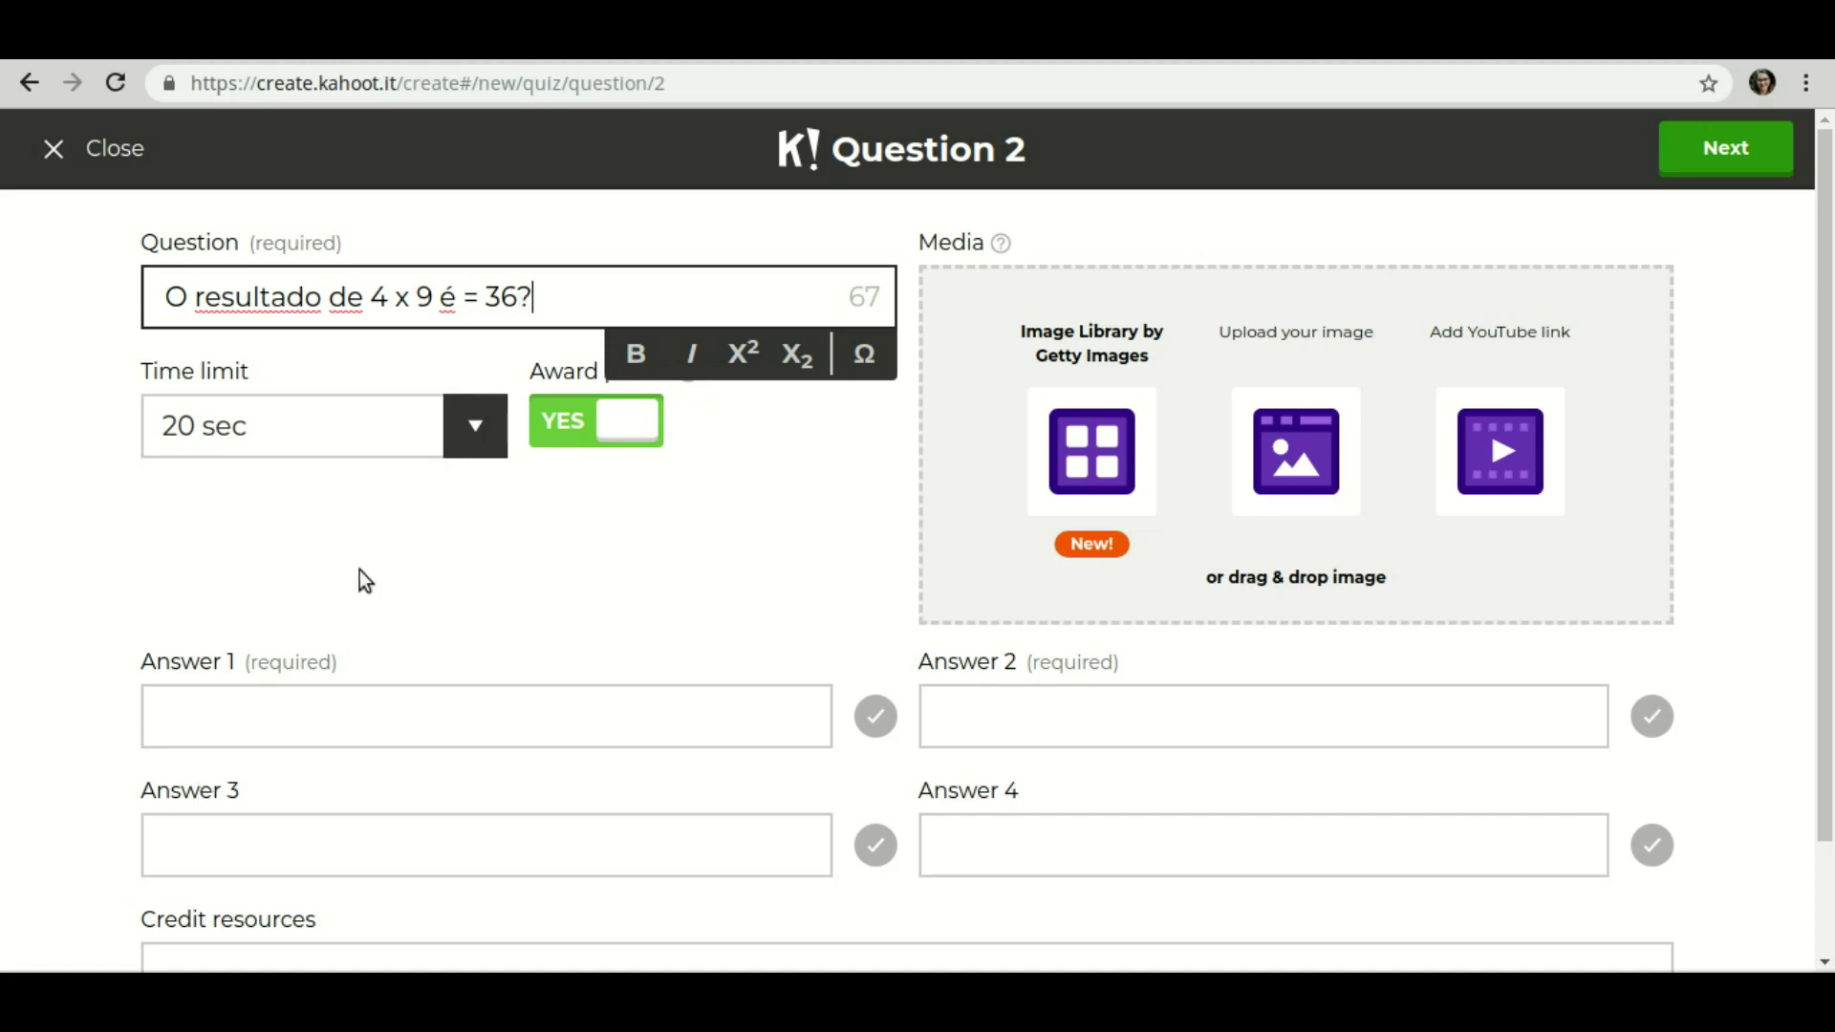
click(468, 442)
click(327, 573)
Give Question 2 the answers Verdadeiro (correct) and Falso, then return to the overview.
click(364, 723)
text(Verdadeiro)
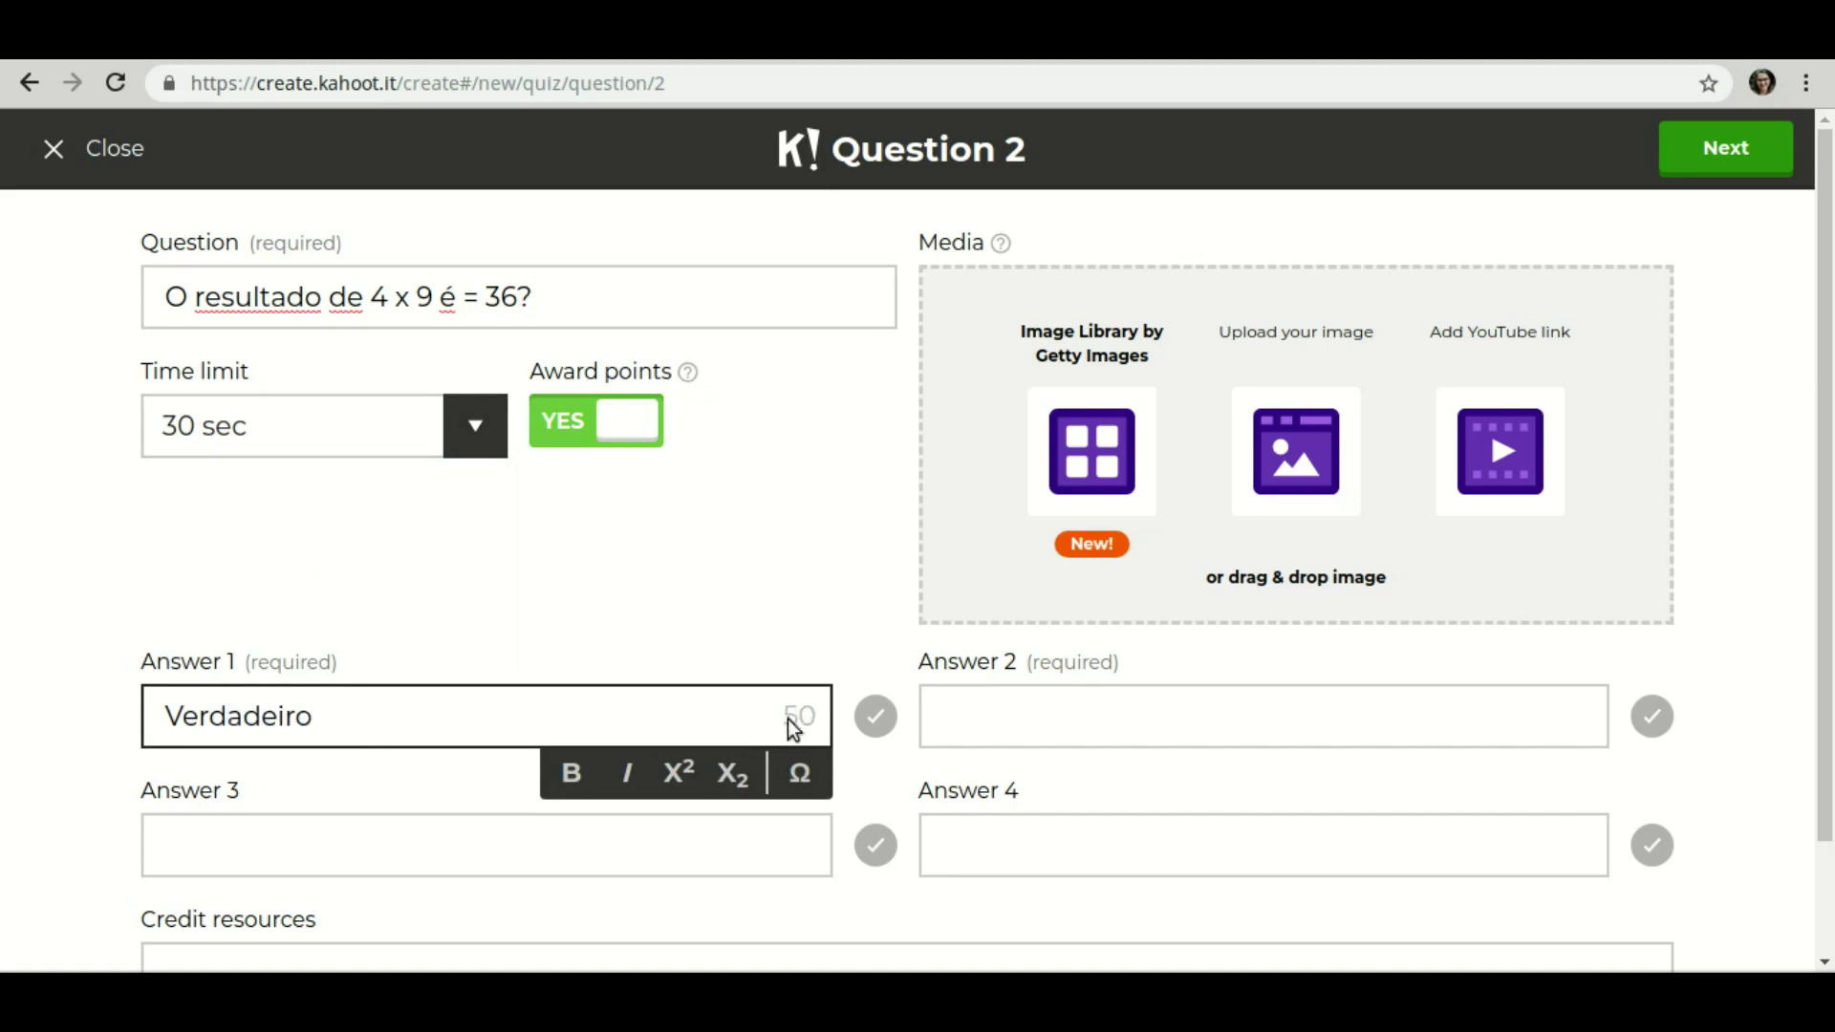
click(1031, 717)
text(Falso)
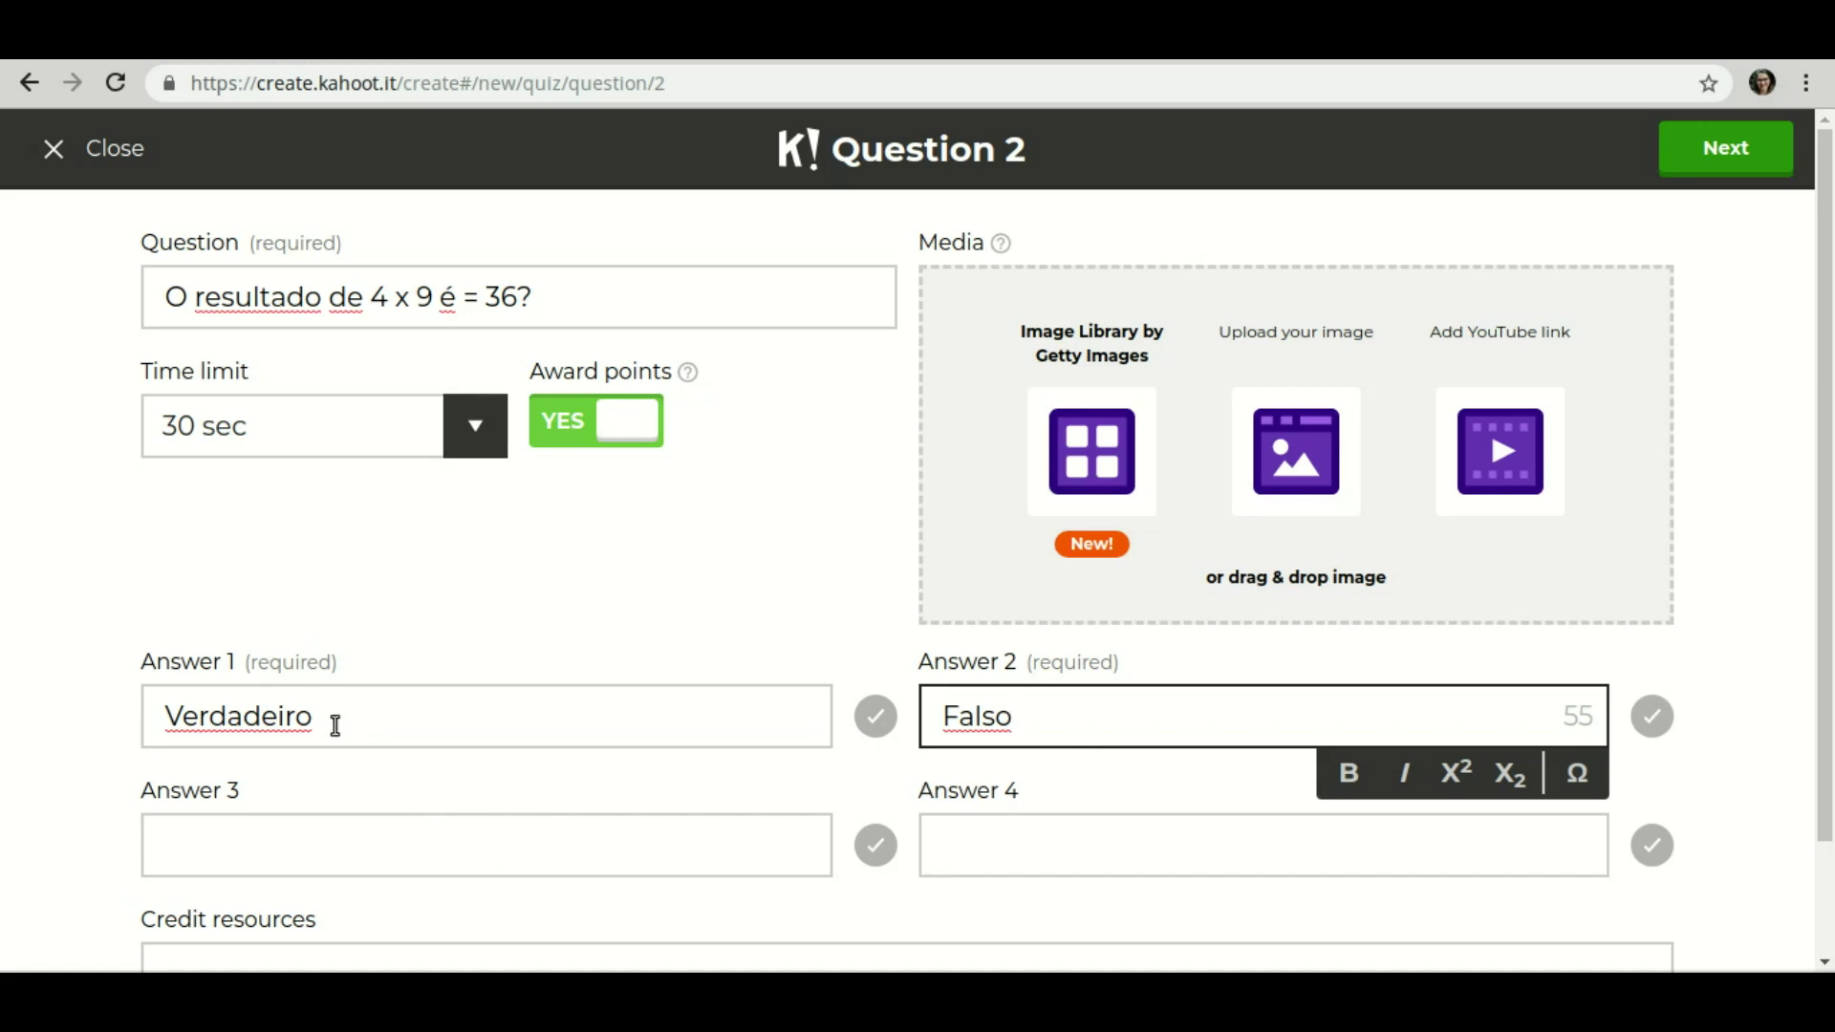
click(894, 722)
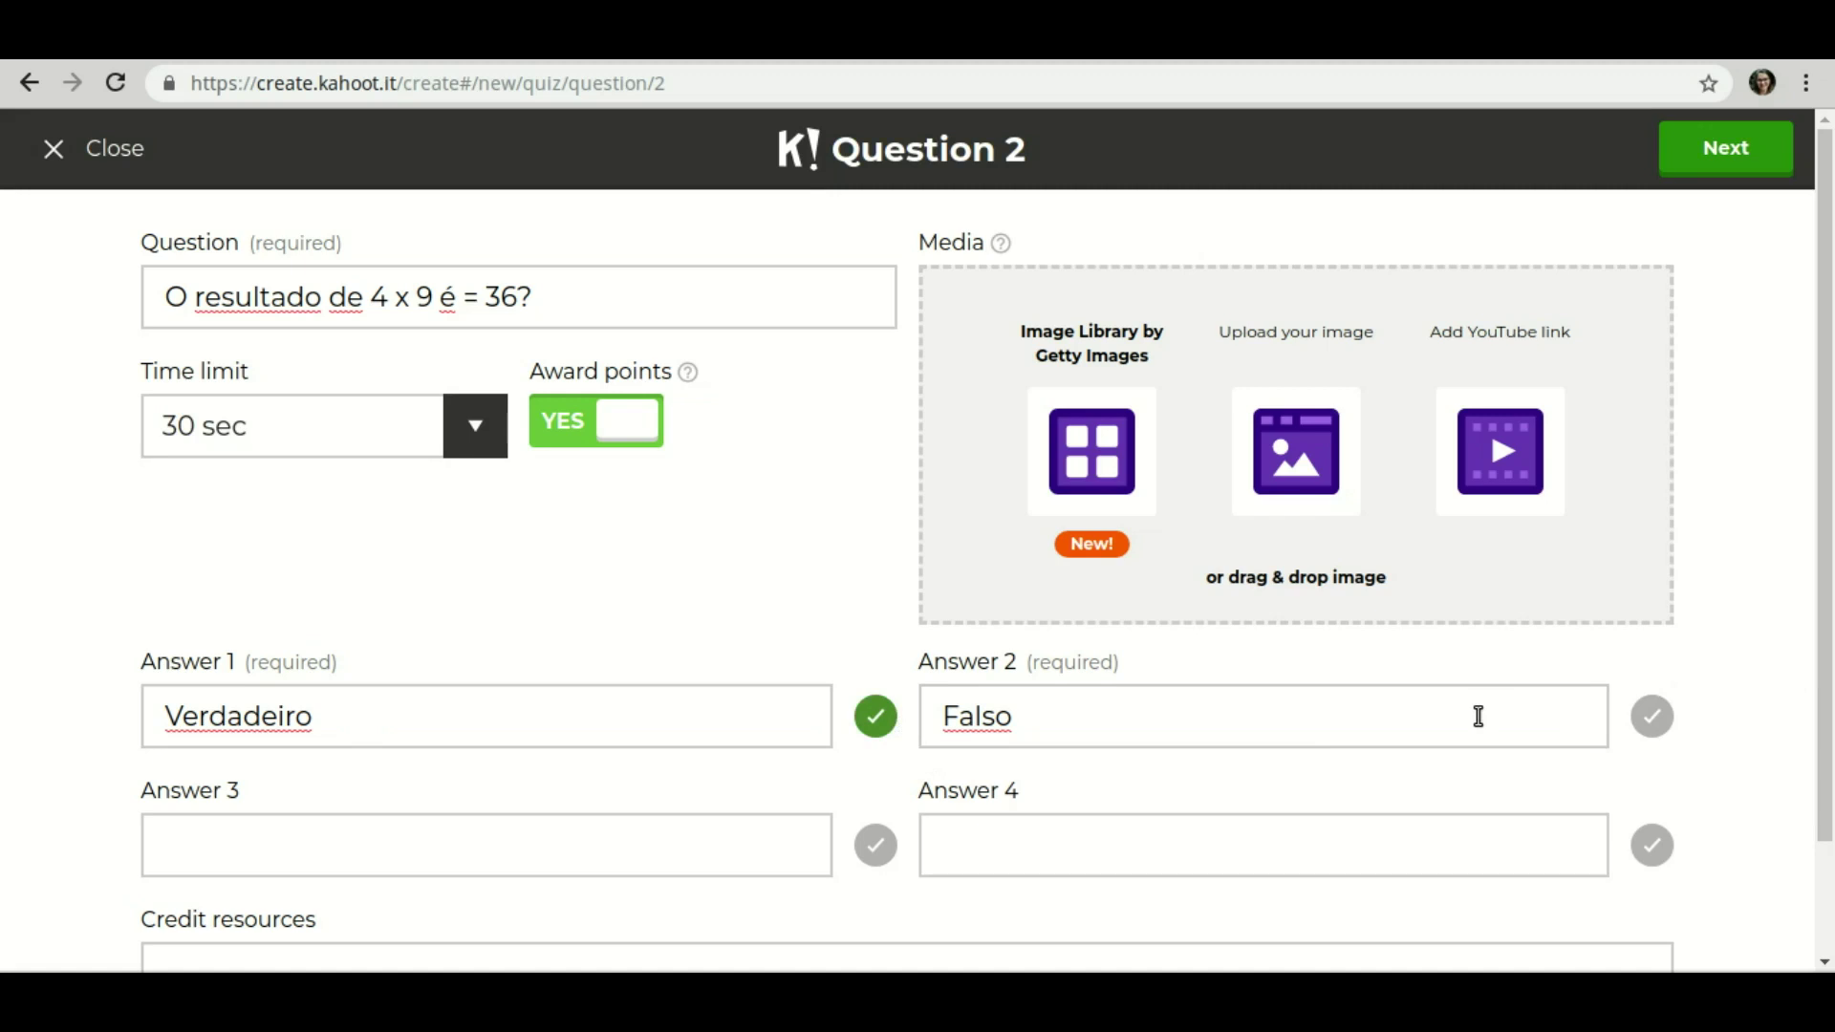
click(1741, 148)
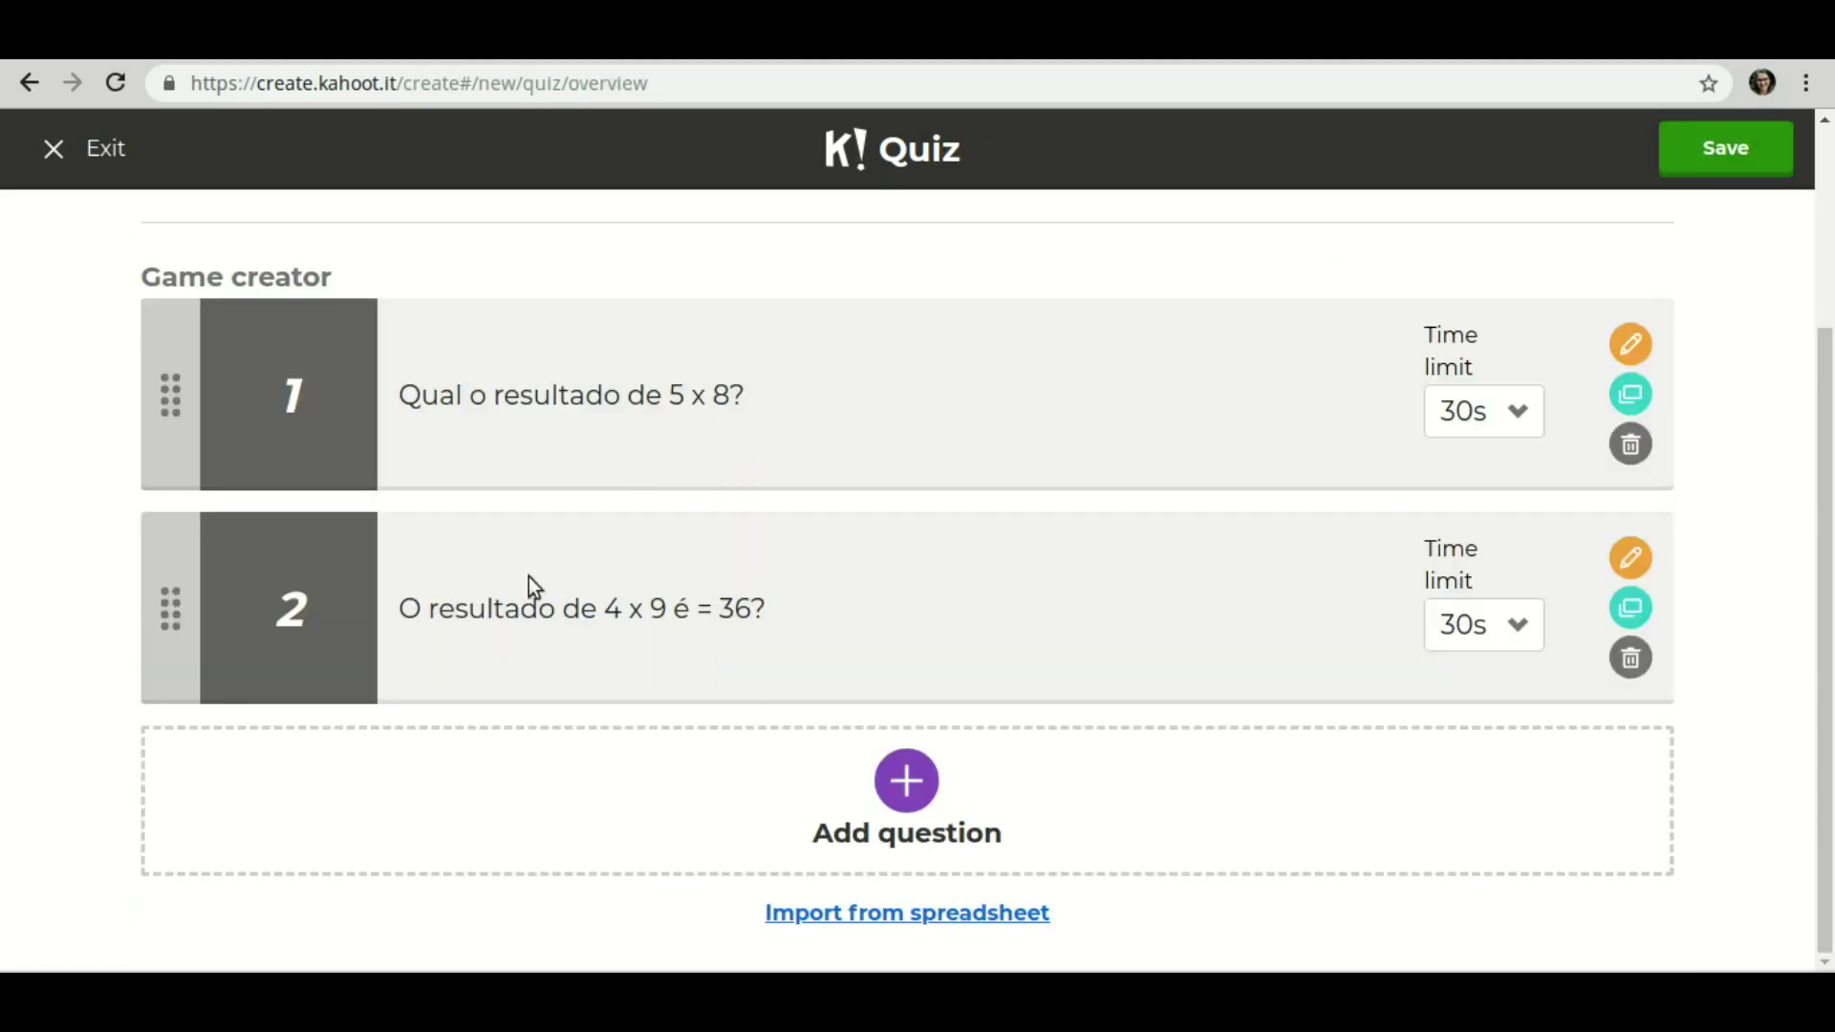
click(920, 803)
Write Question 3 'Qual o resultado de 3 x 6?' with a 30 sec time limit.
click(661, 307)
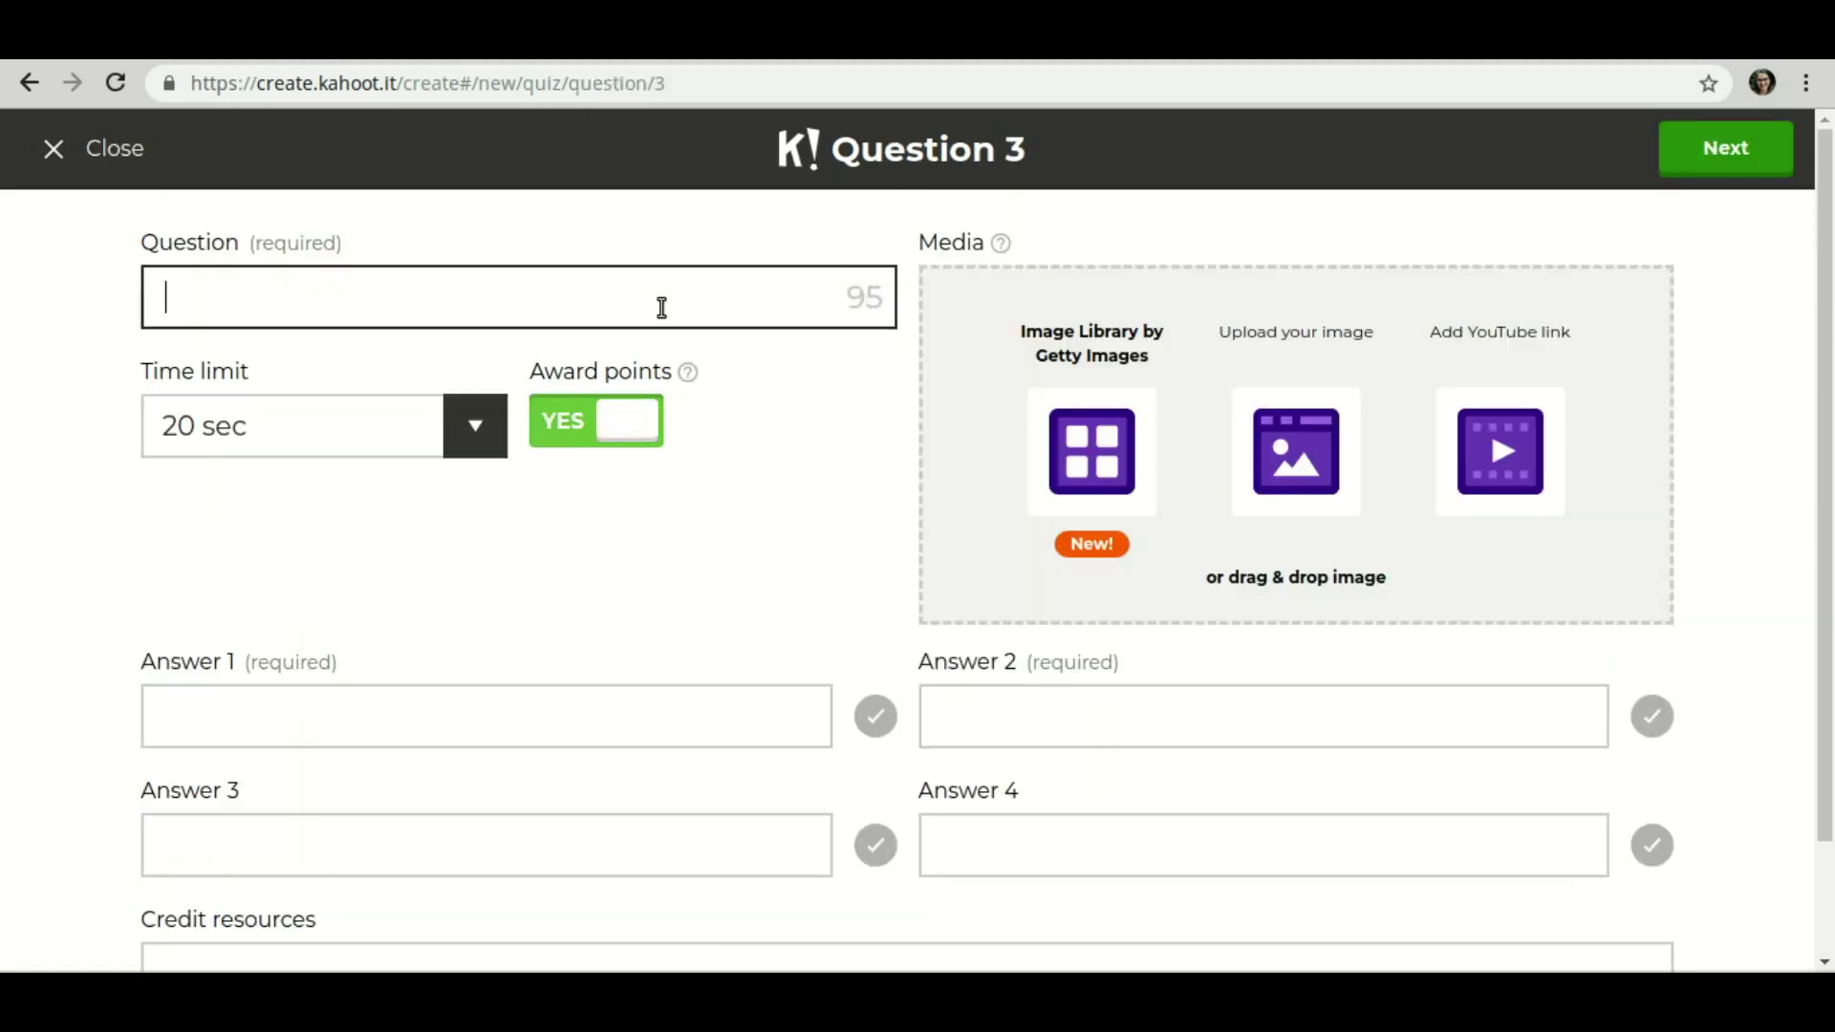
text(Q)
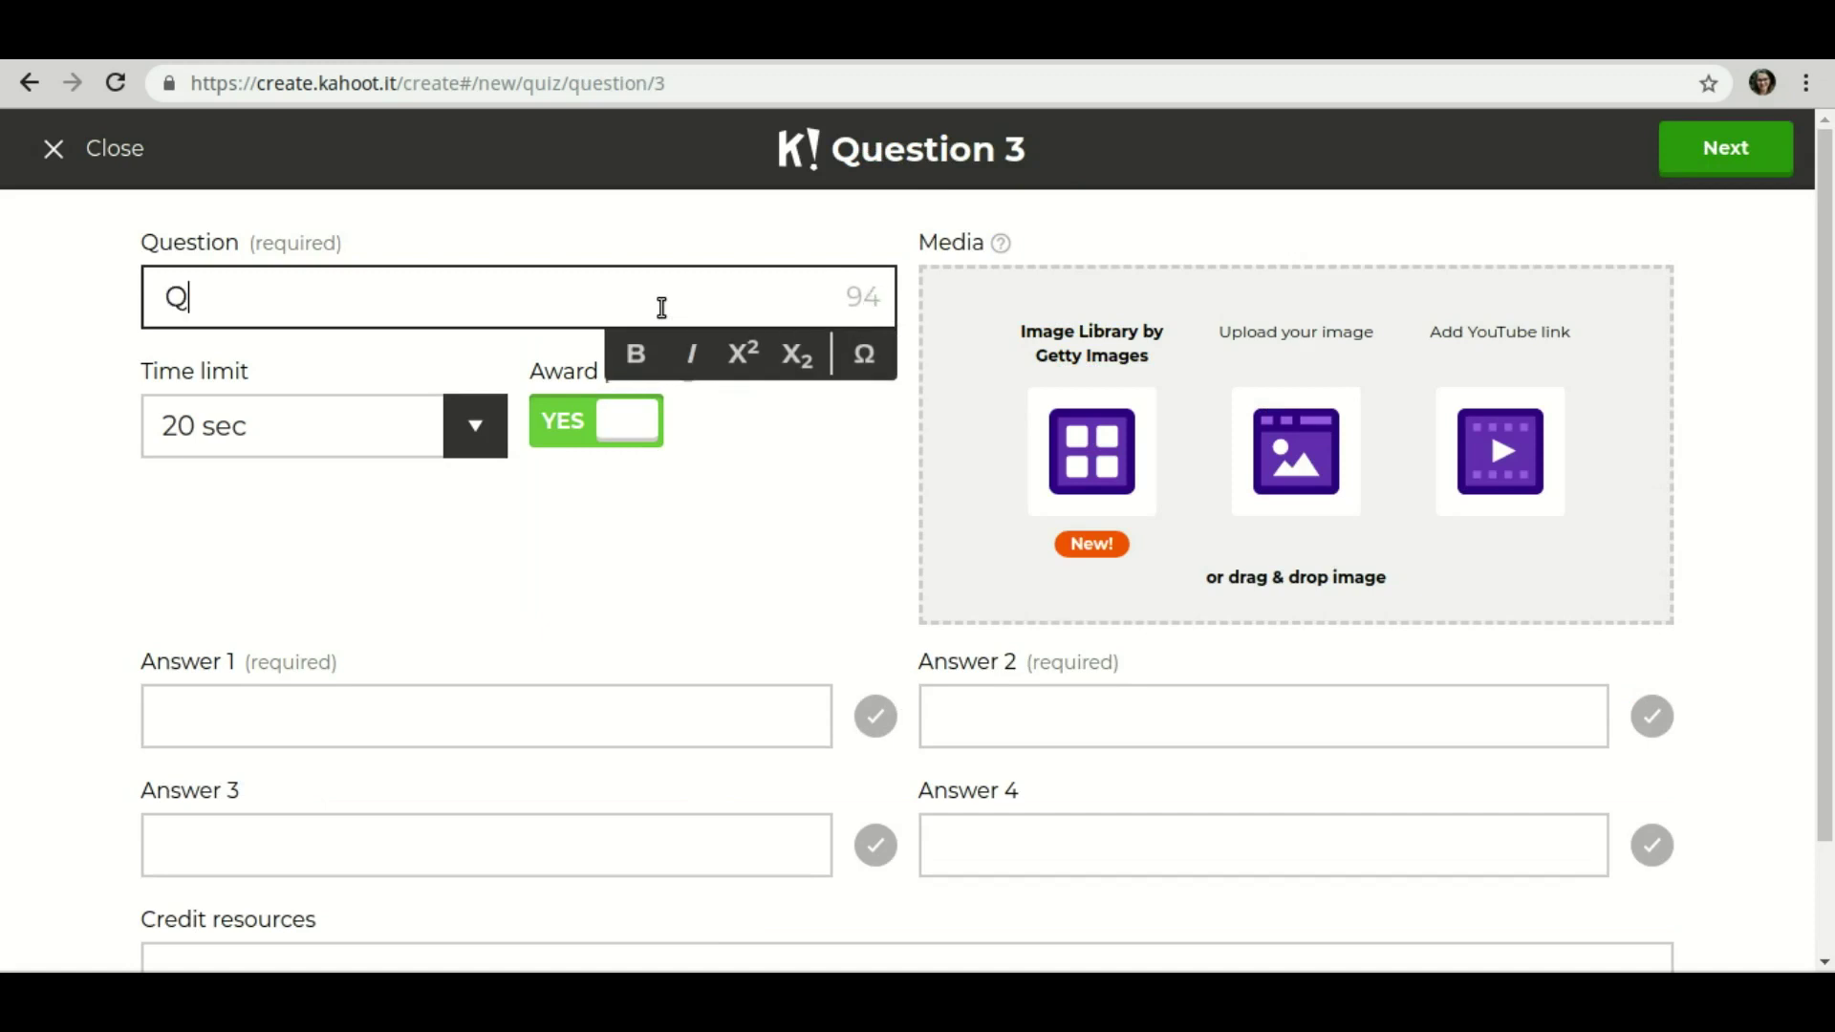
text(ual o resultado )
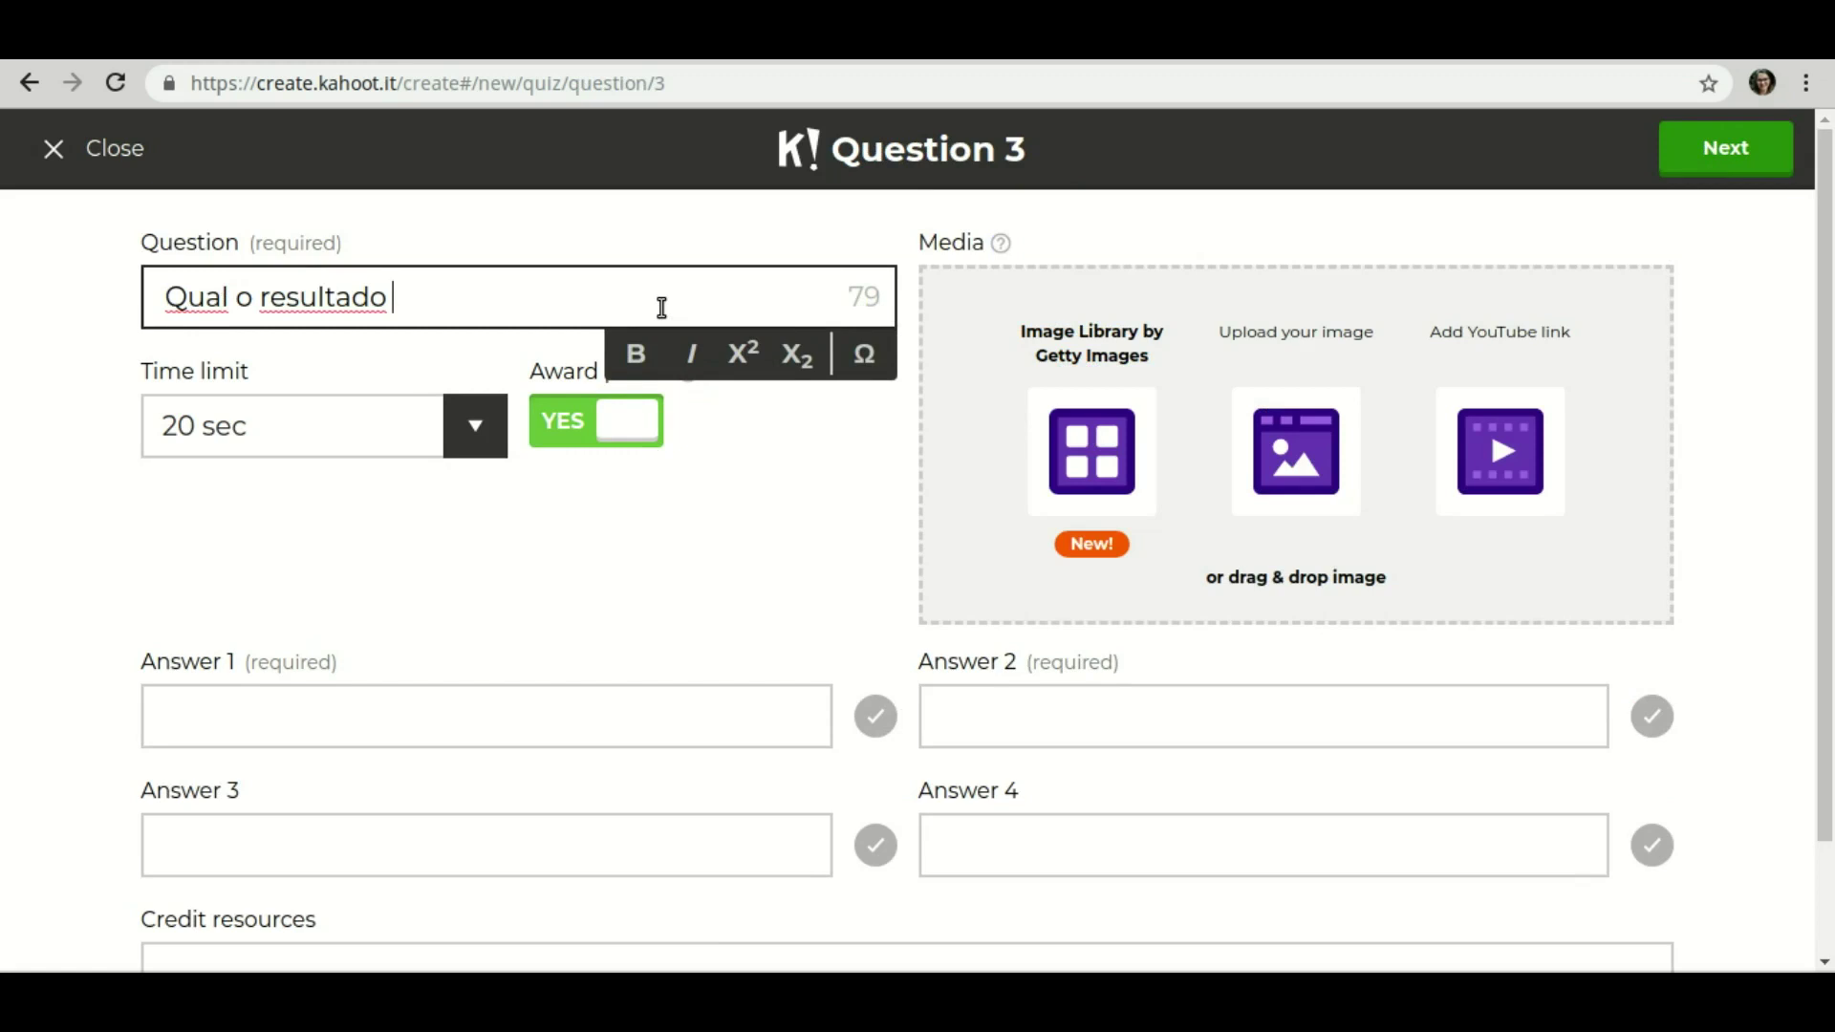
text(de 3 x 6?)
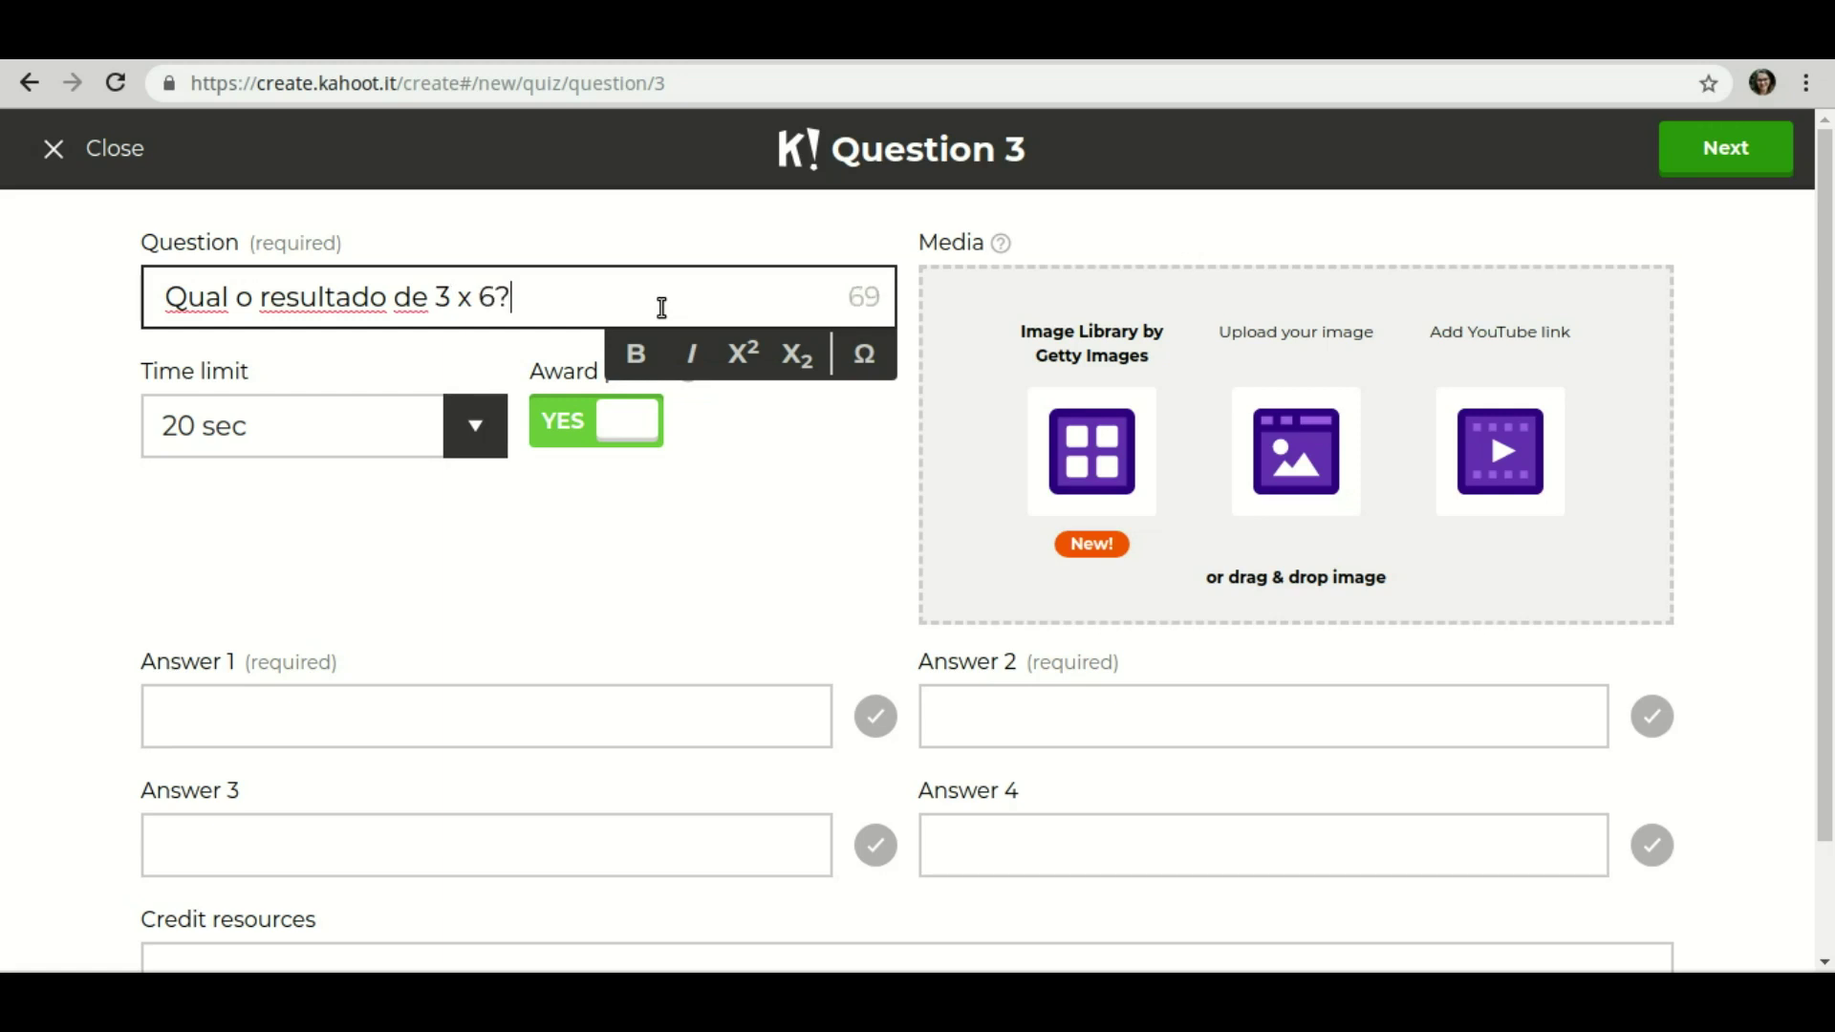
click(478, 428)
click(341, 569)
Enter answers 12, 16, 18 and 20 with 18 correct, and return to the overview.
click(310, 712)
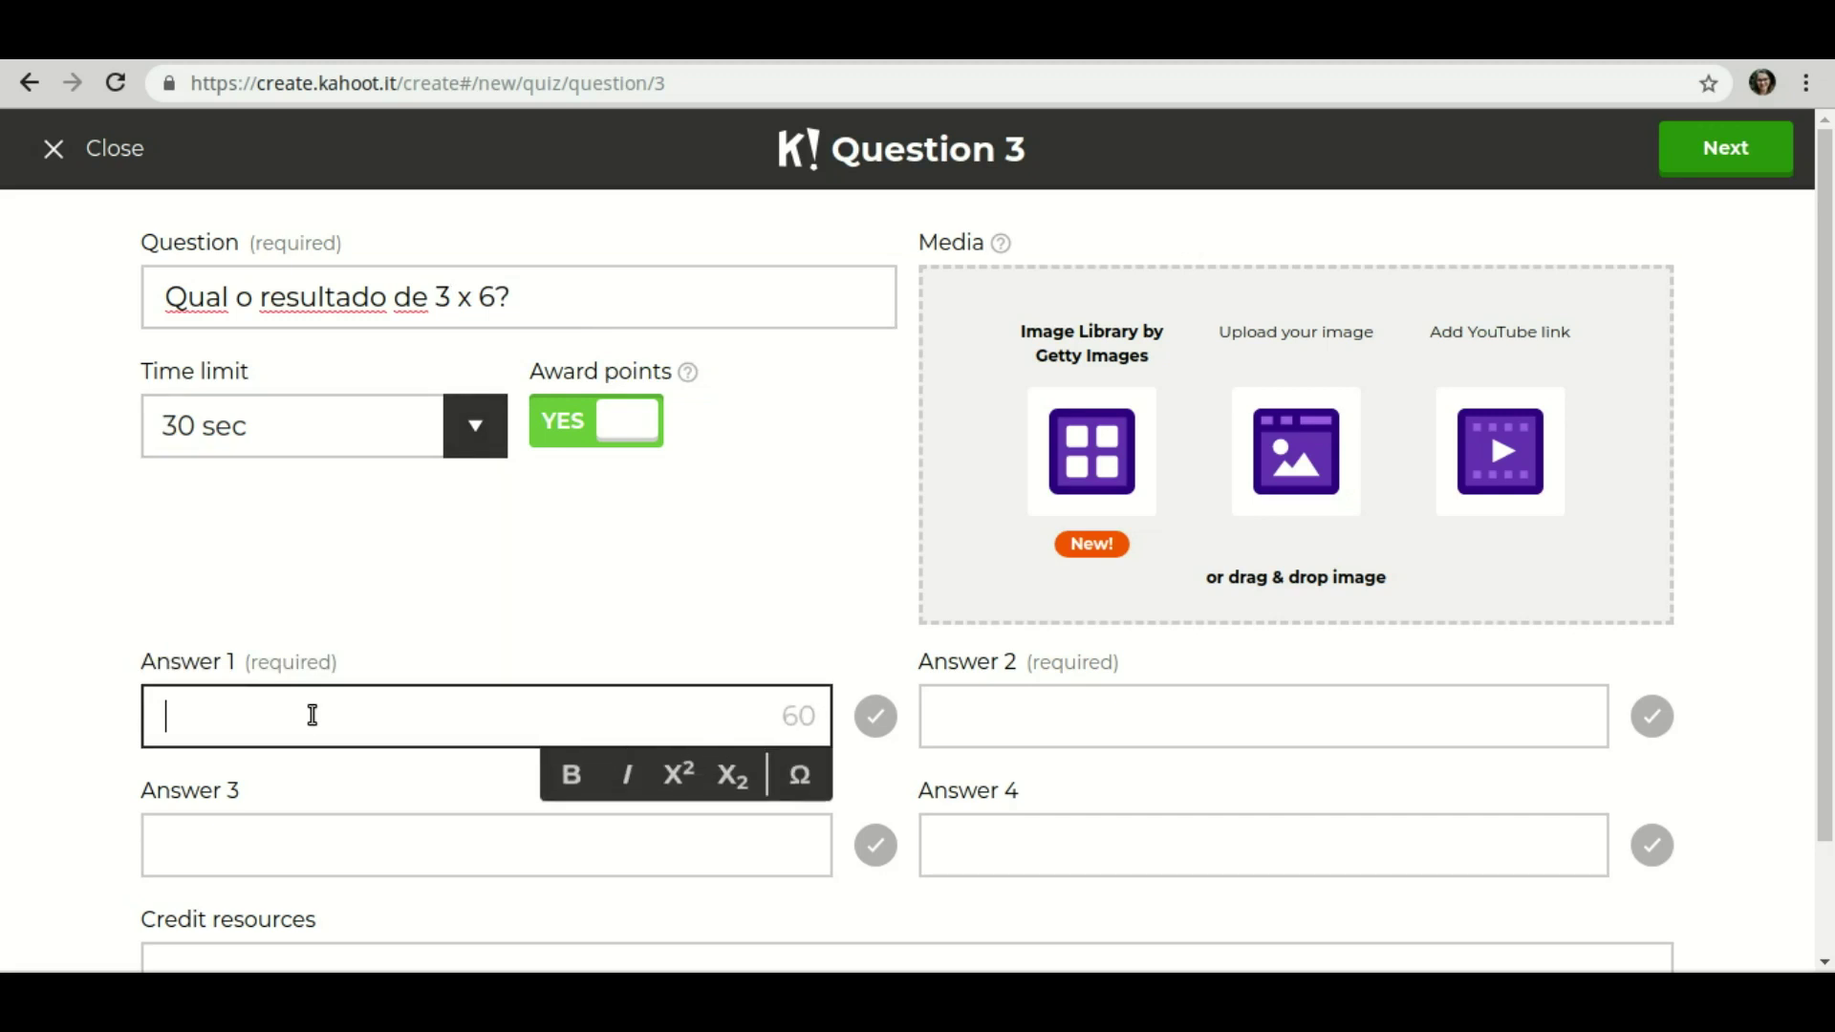
click(238, 703)
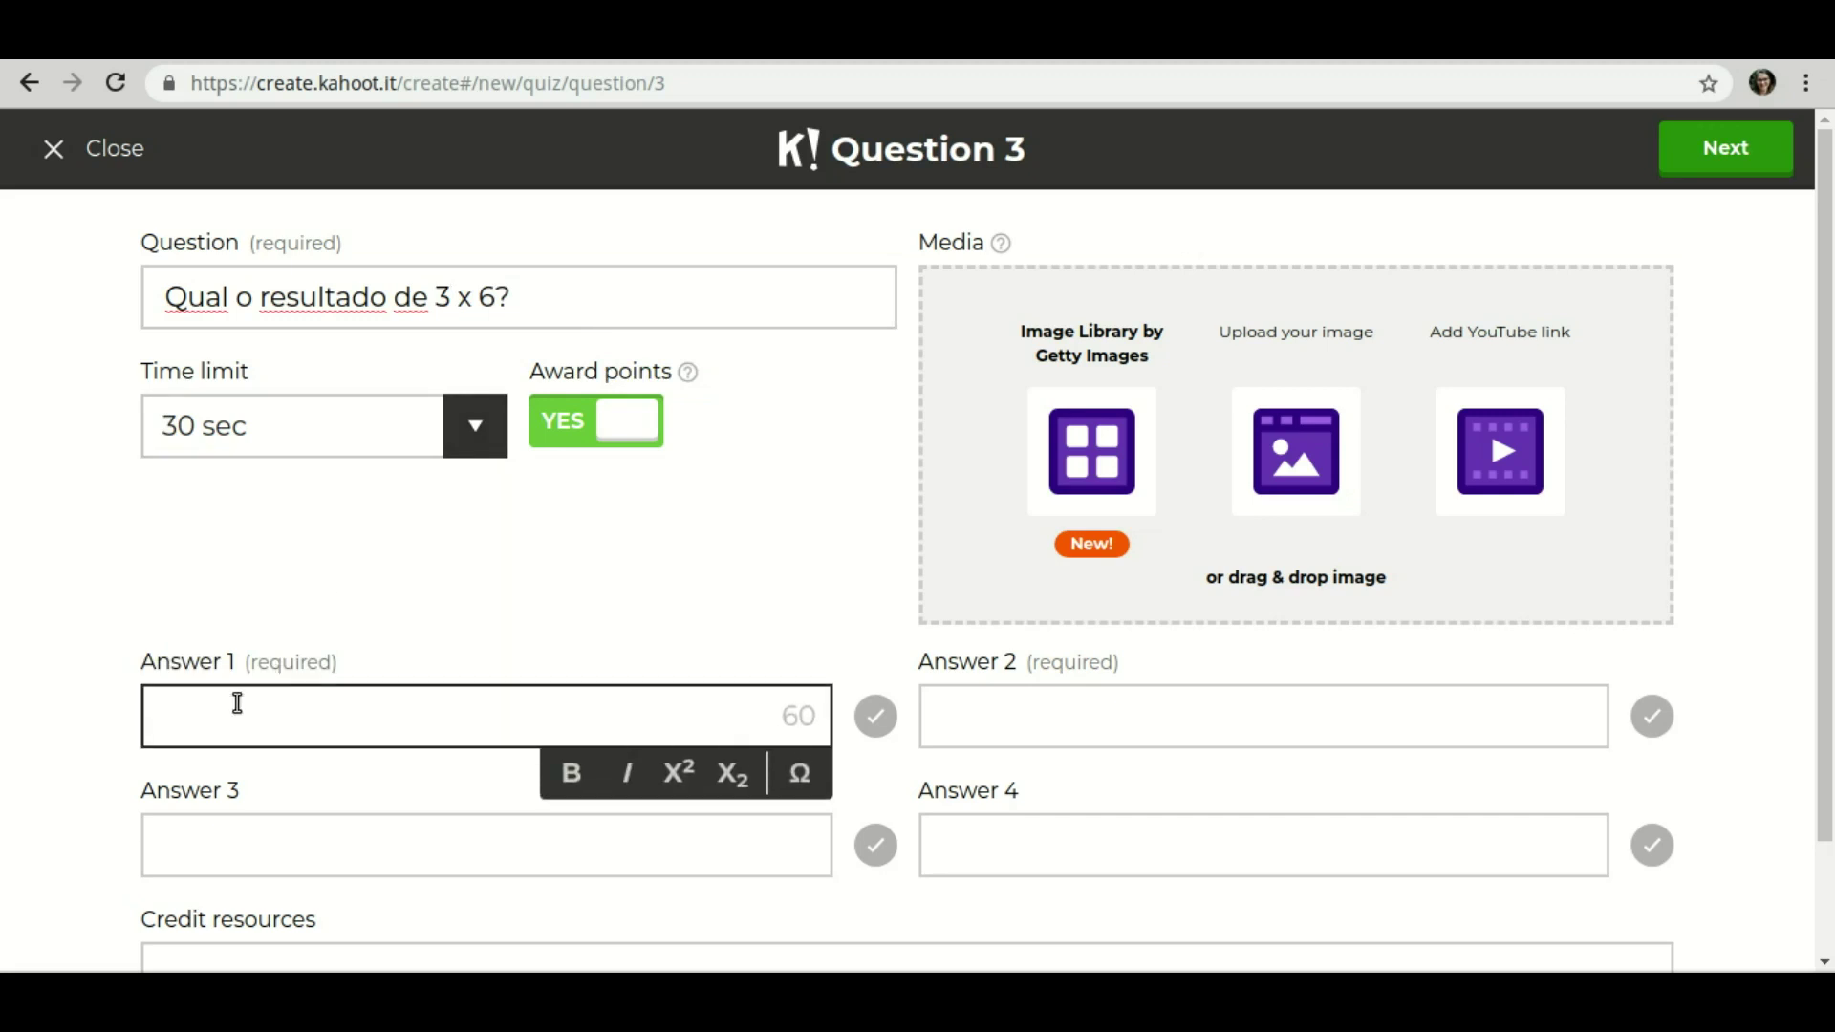
text(12)
click(1067, 709)
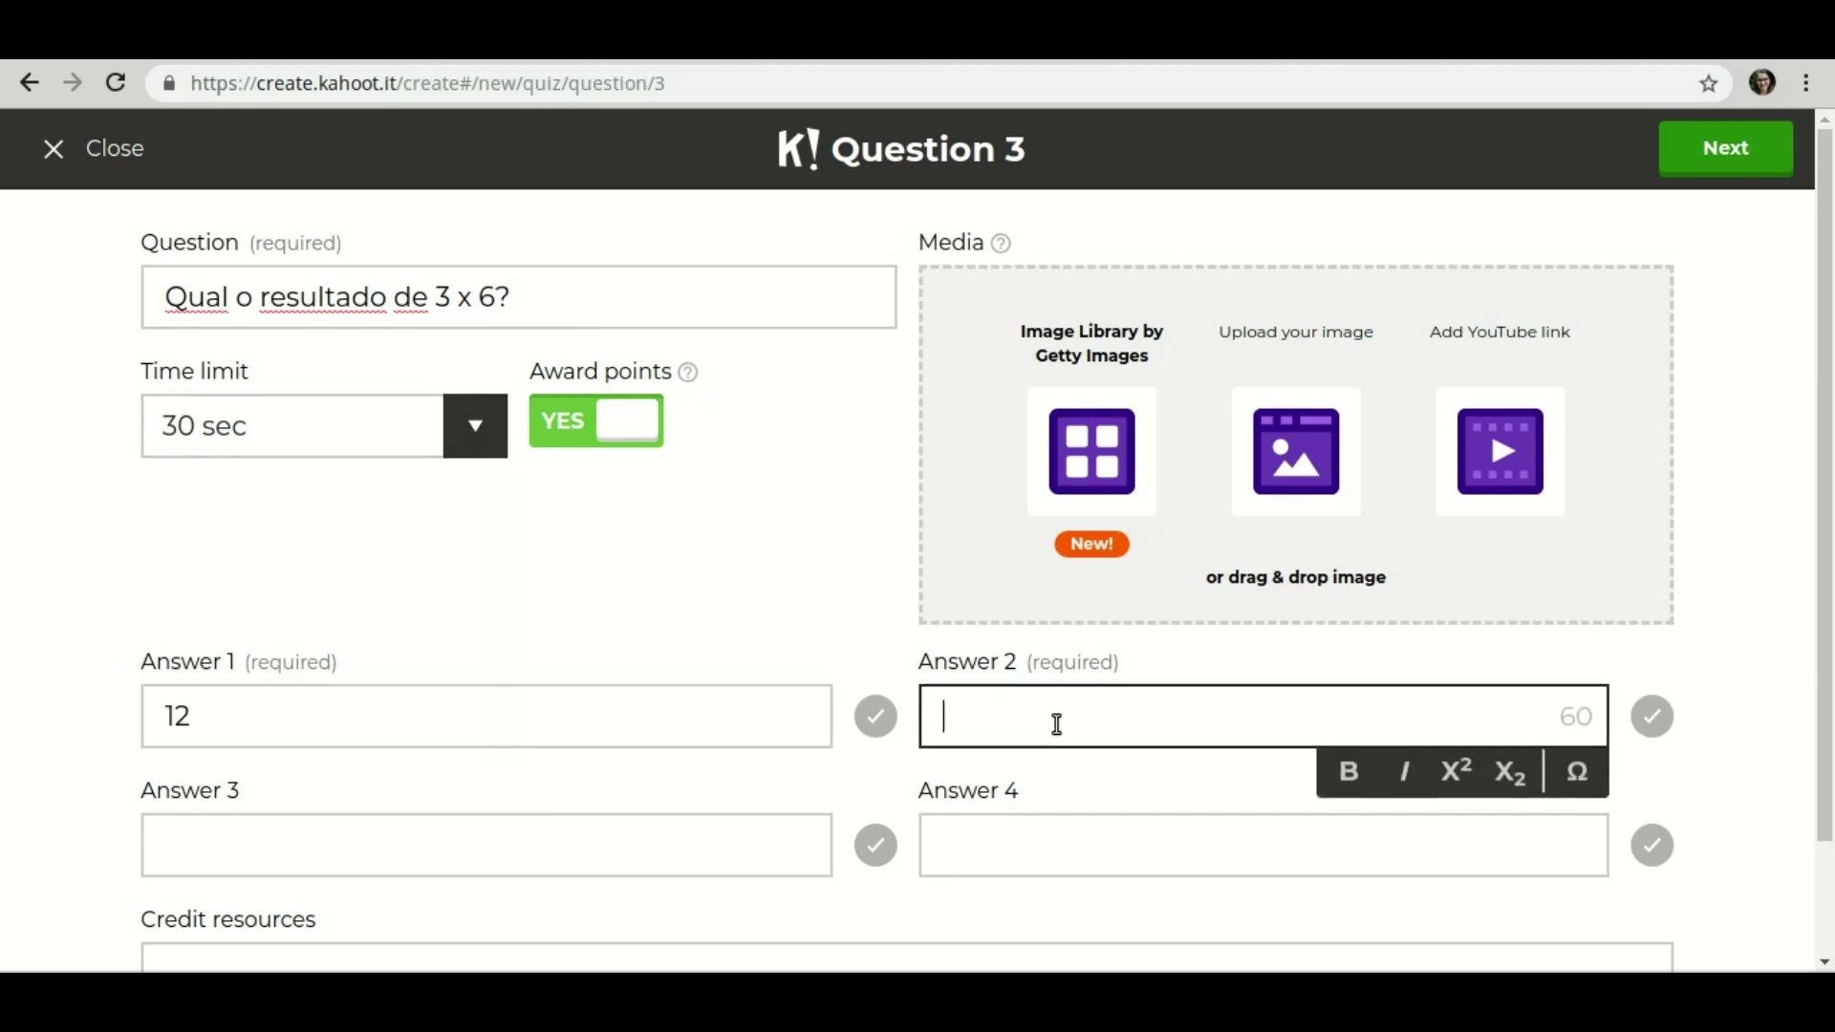
text(16)
click(521, 864)
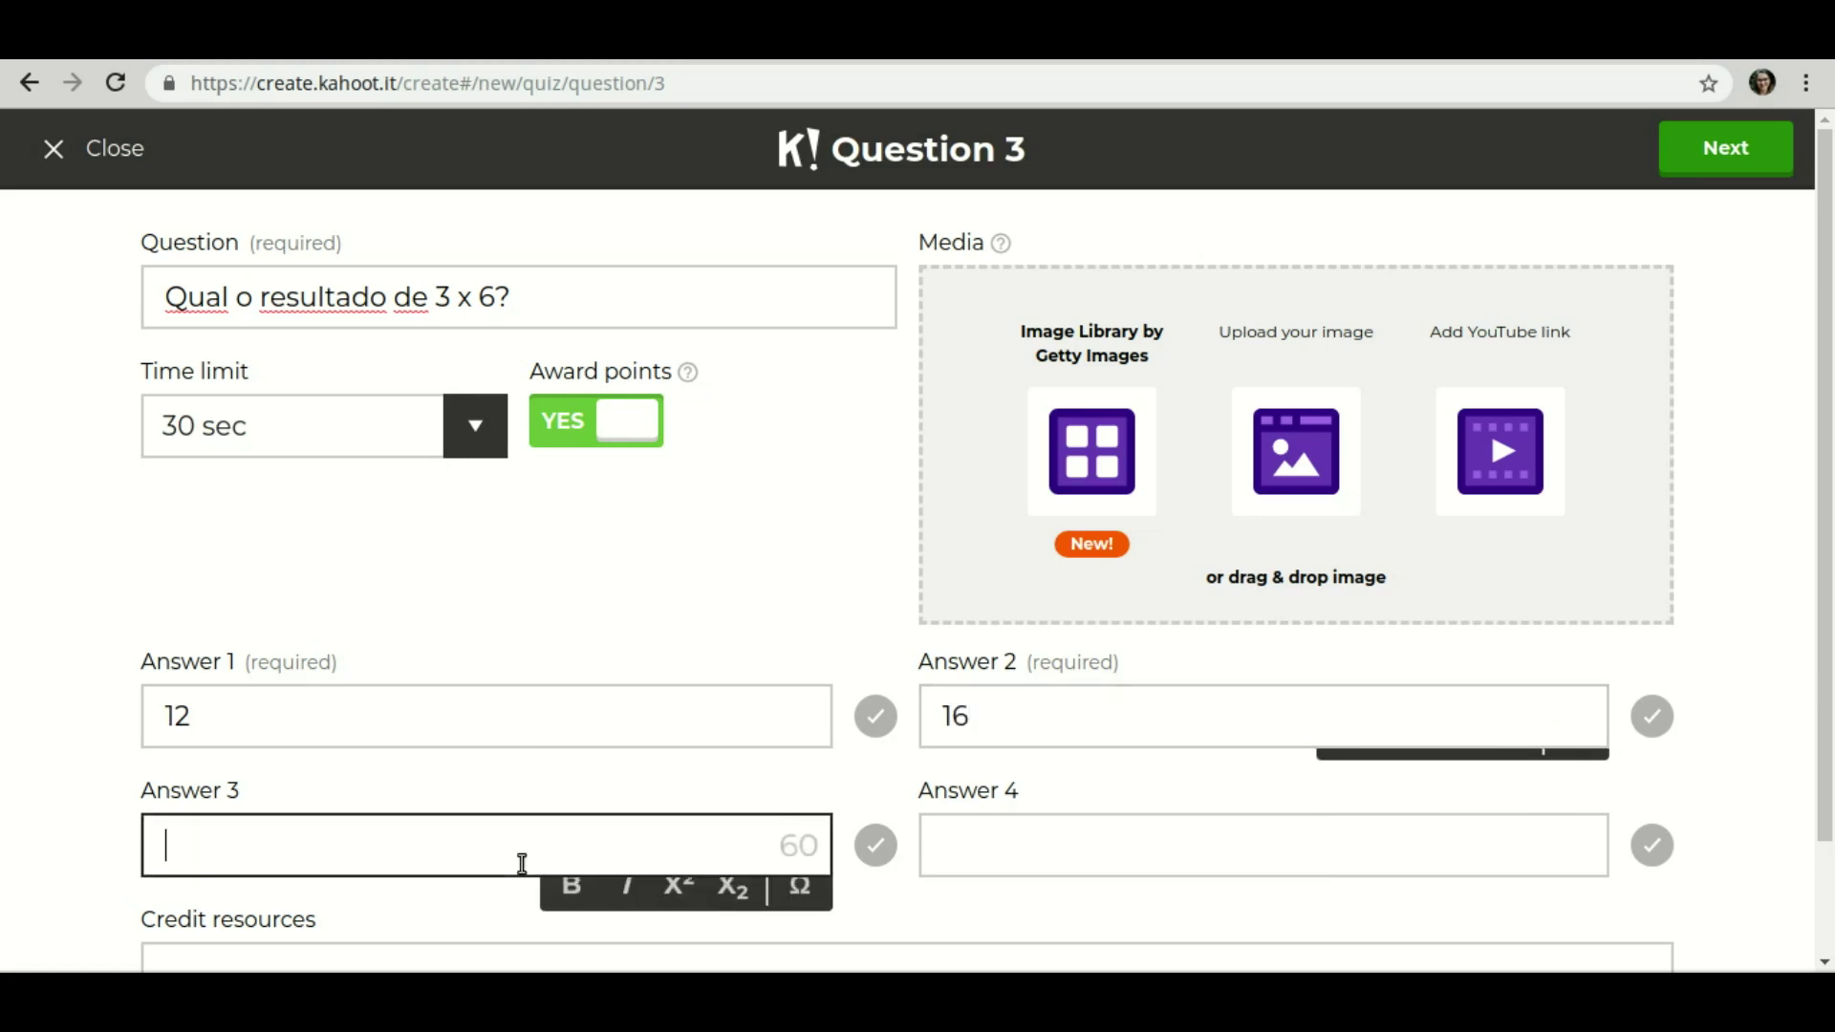
text(18)
click(994, 845)
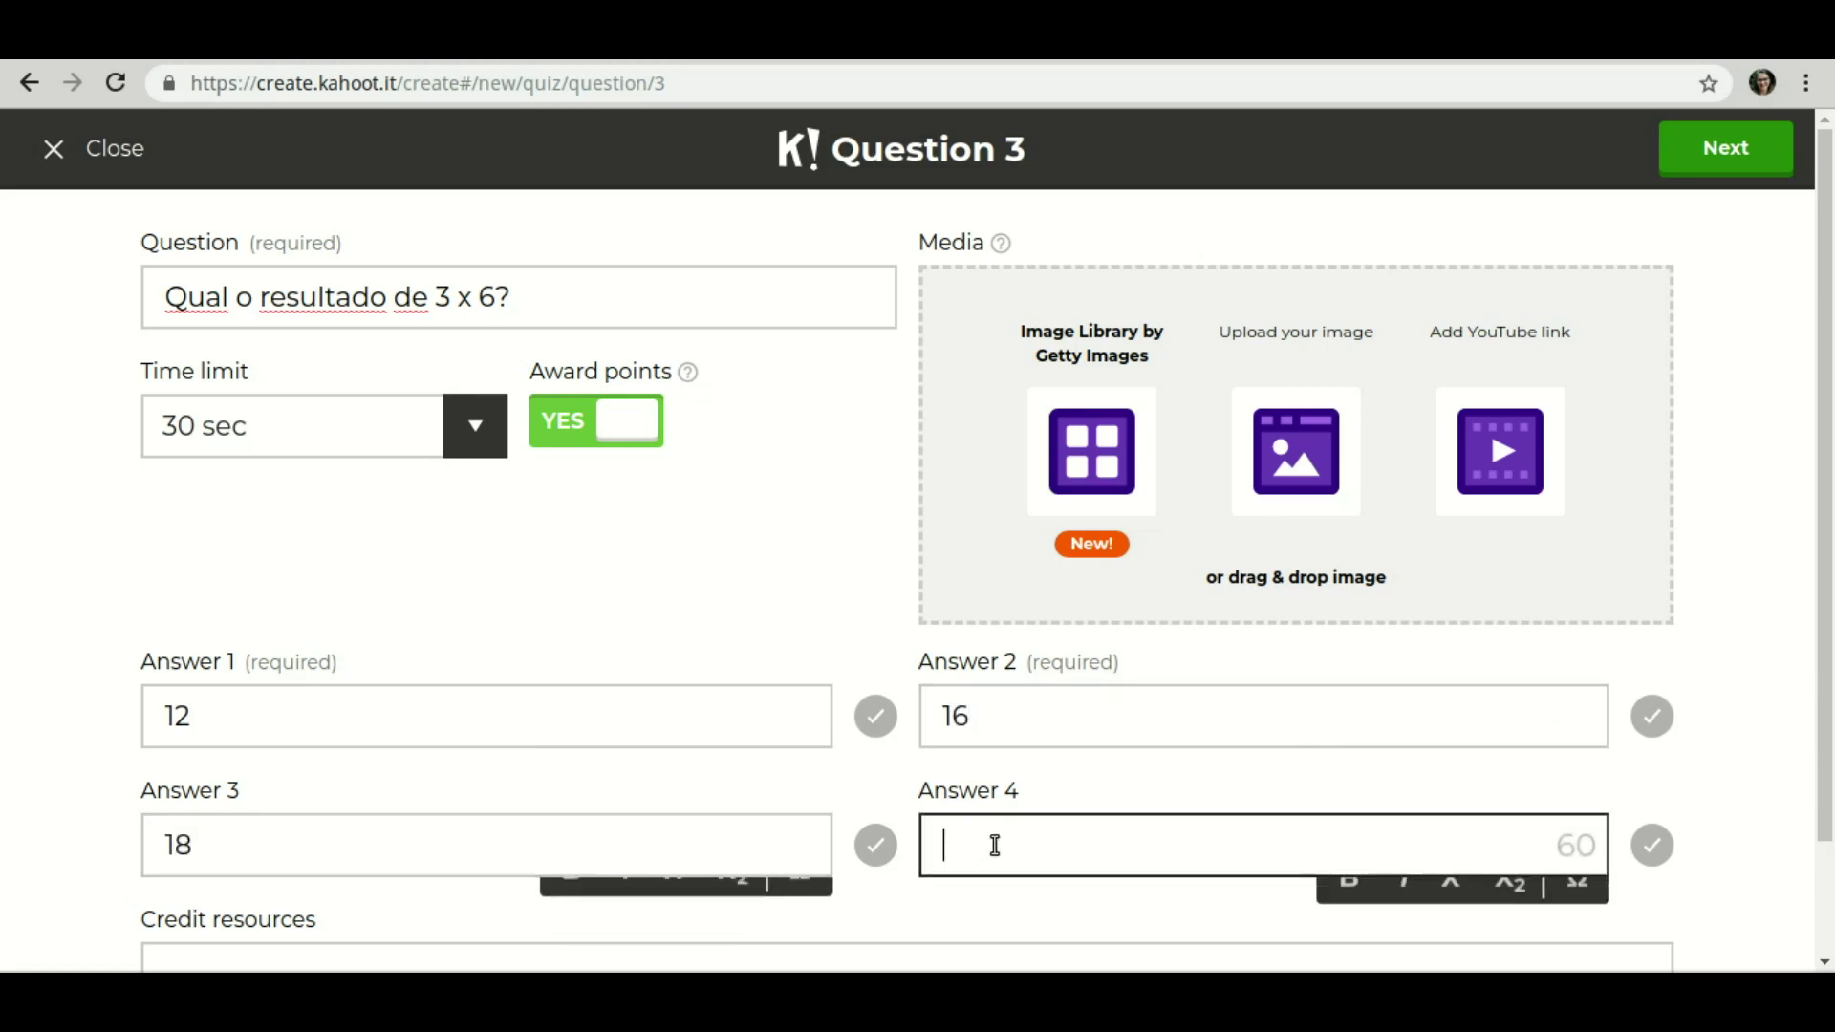
text(20)
click(876, 845)
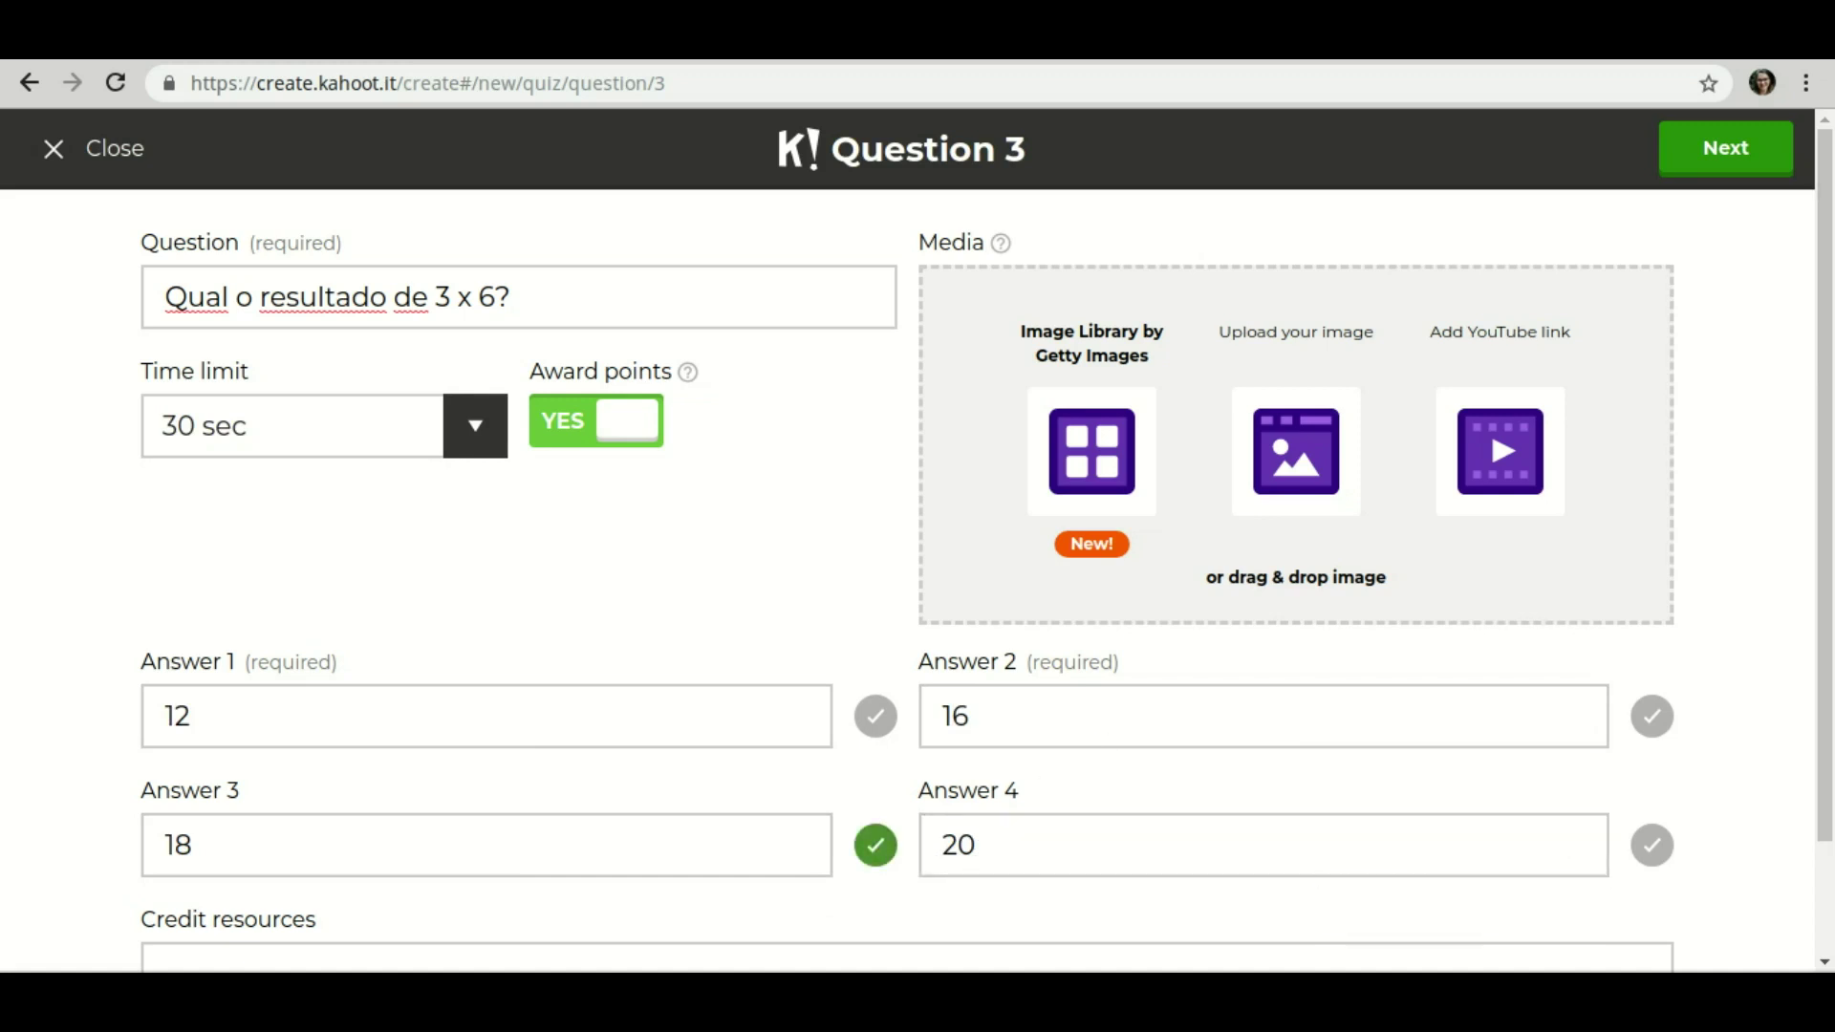
click(1723, 134)
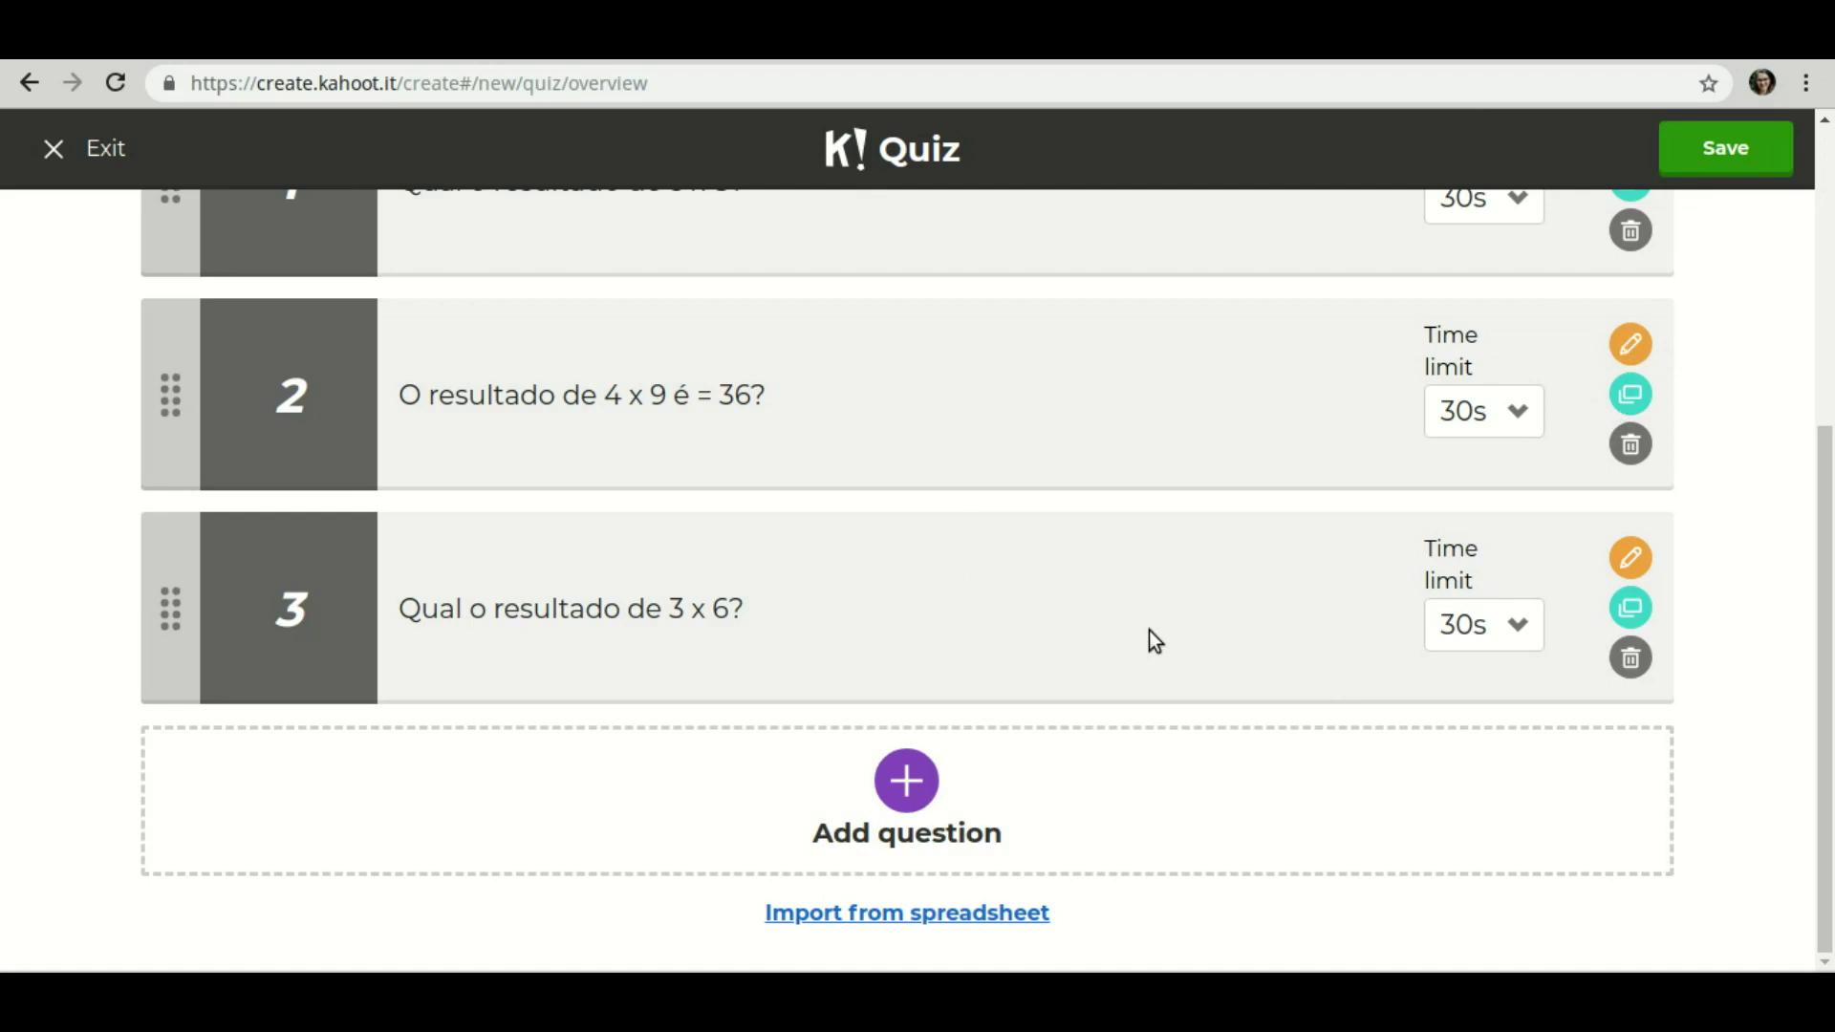
scroll(1150, 631, up, 3)
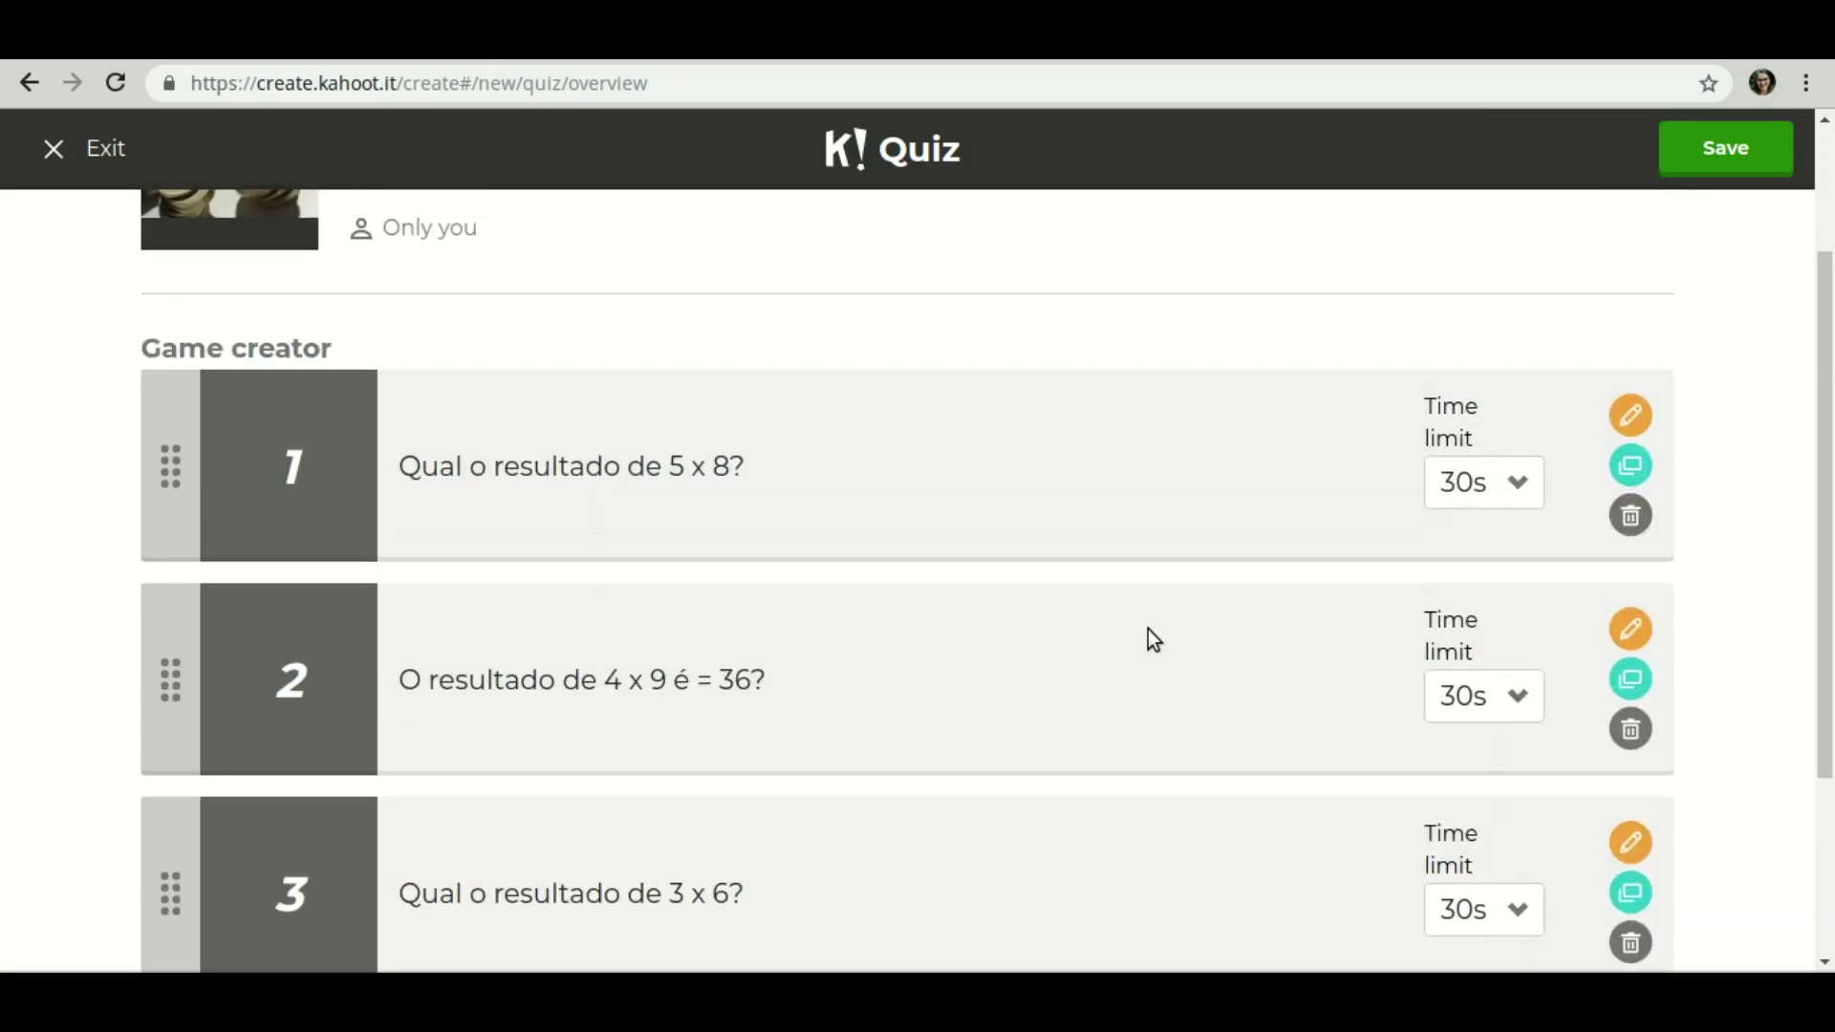
Drag the 5 x 8 question below the 4 x 9 question in the list.
scroll(1154, 638, down, 1)
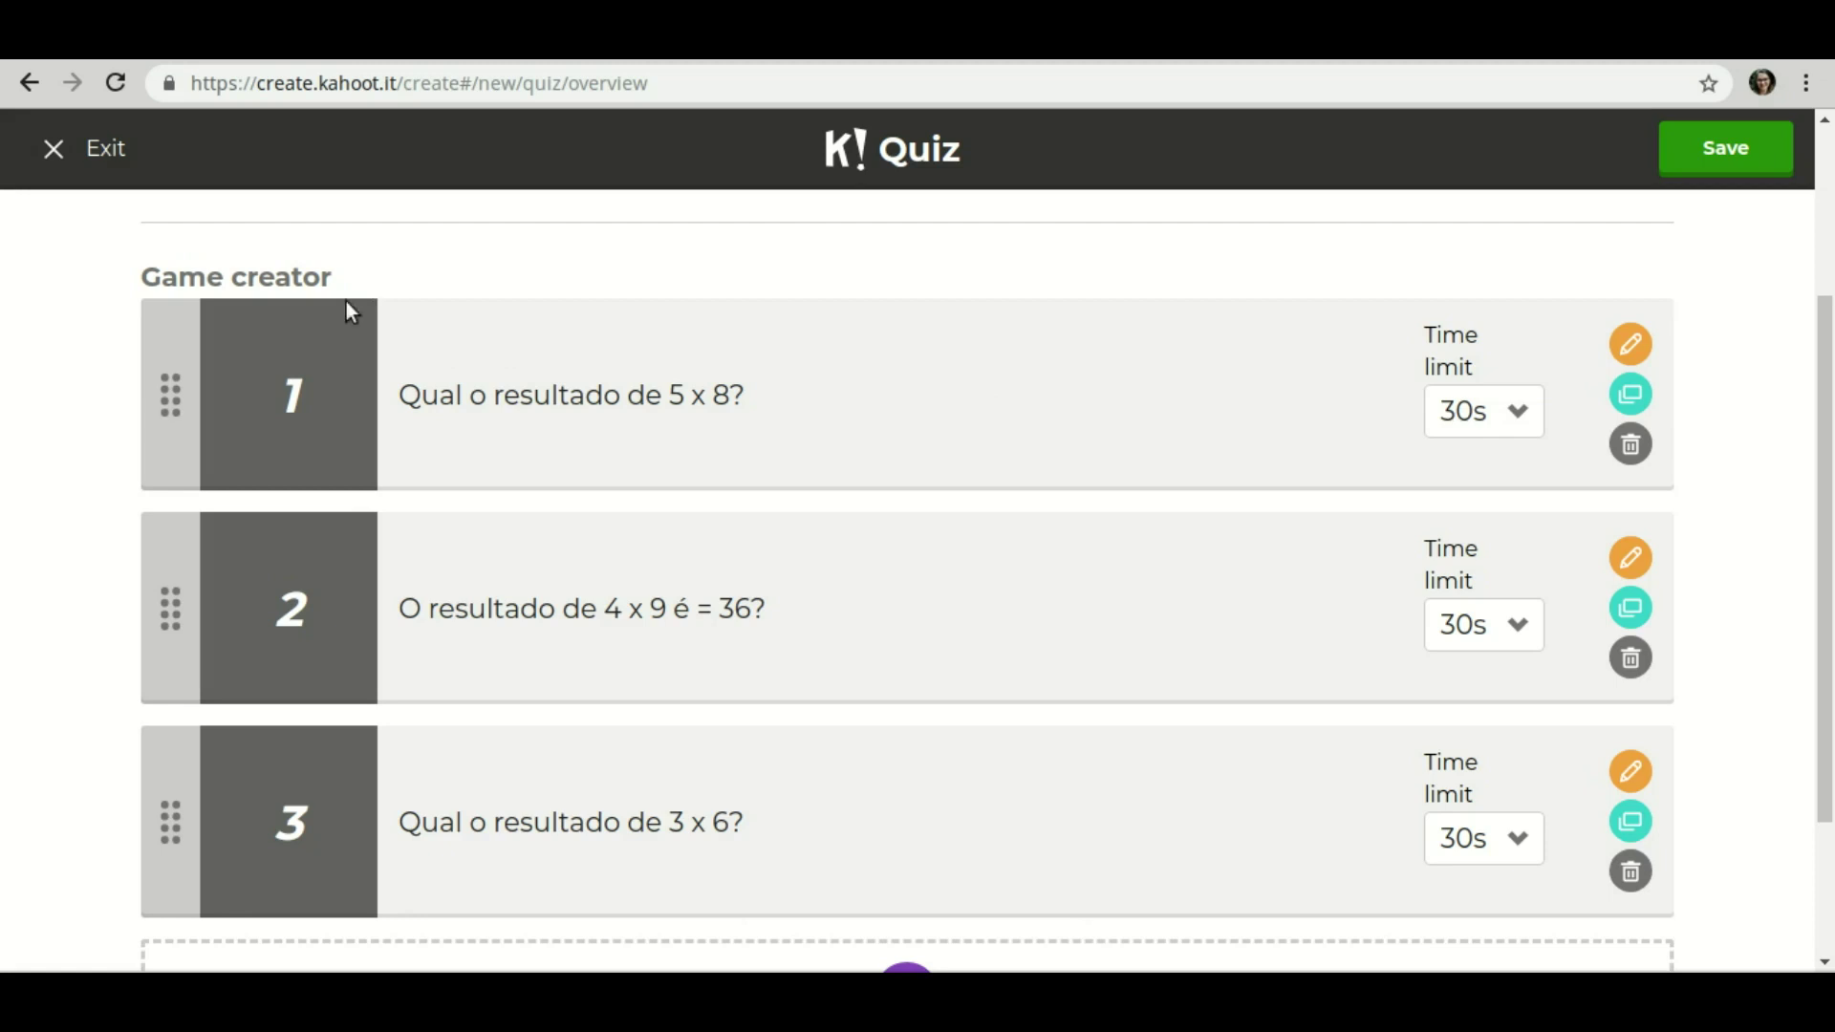
scroll(329, 320, down, 1)
drag(170, 323, 158, 605)
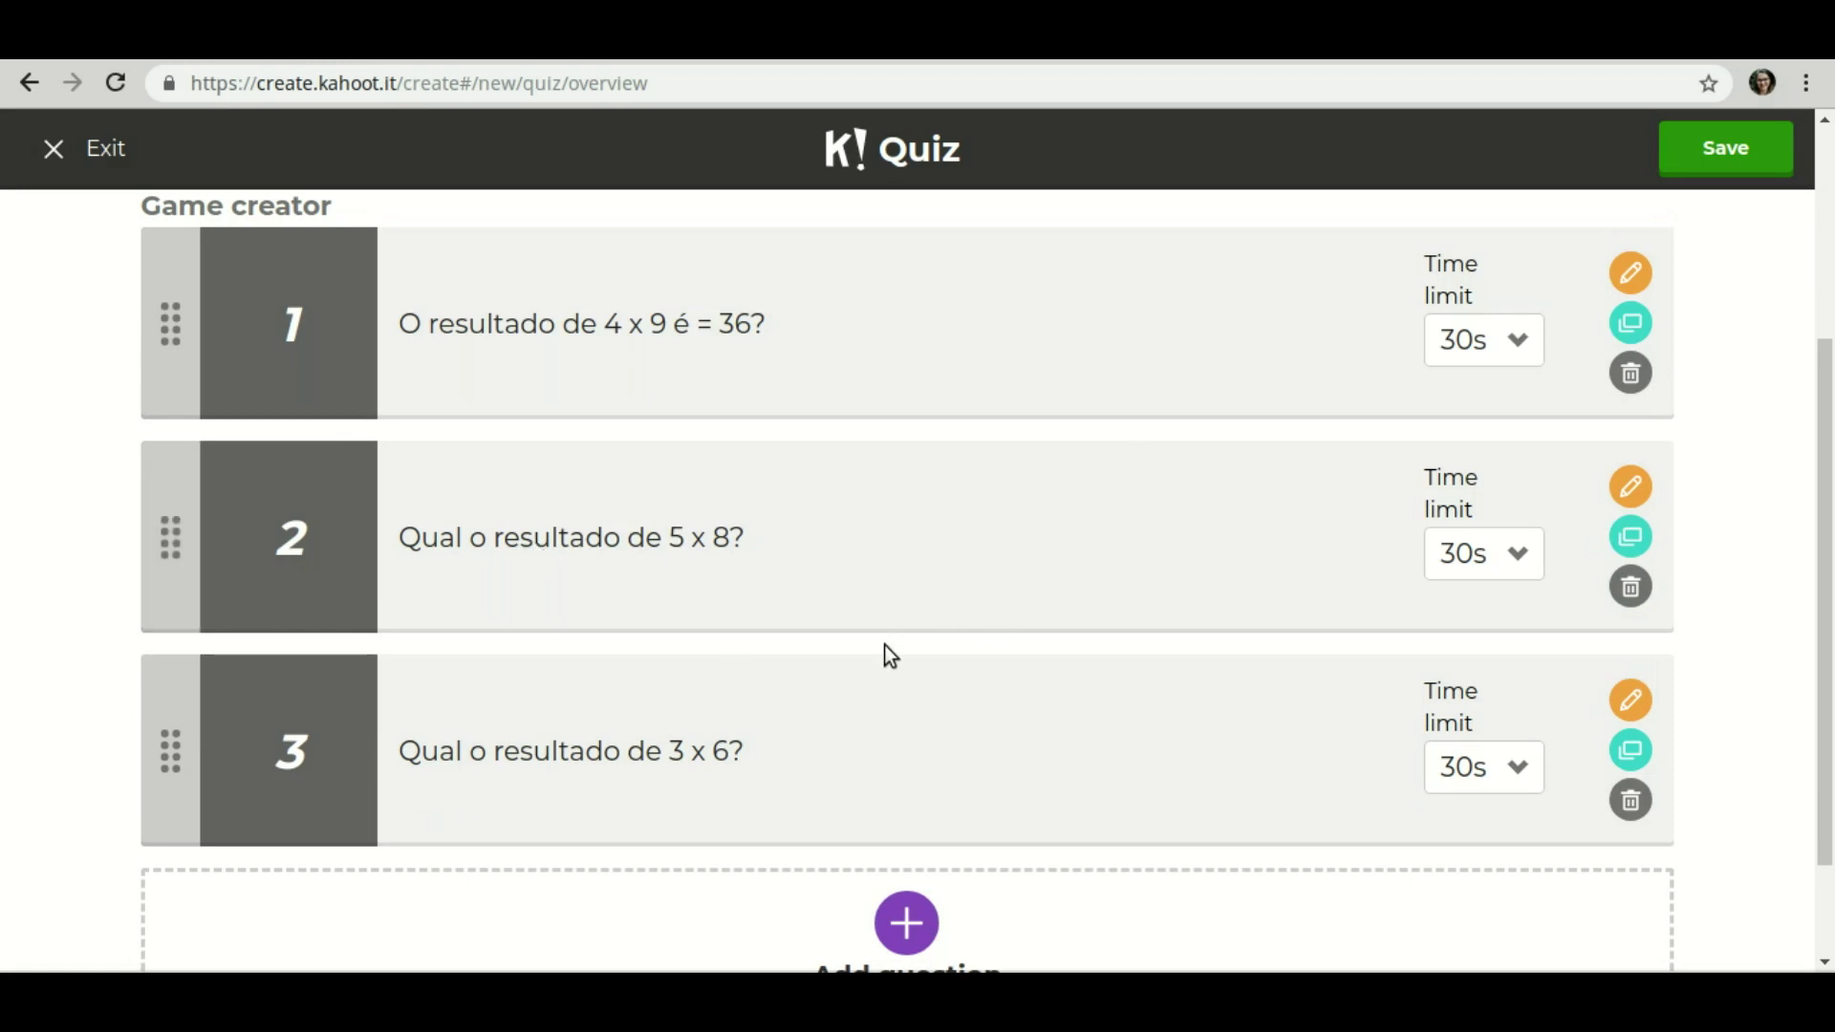
scroll(885, 646, up, 3)
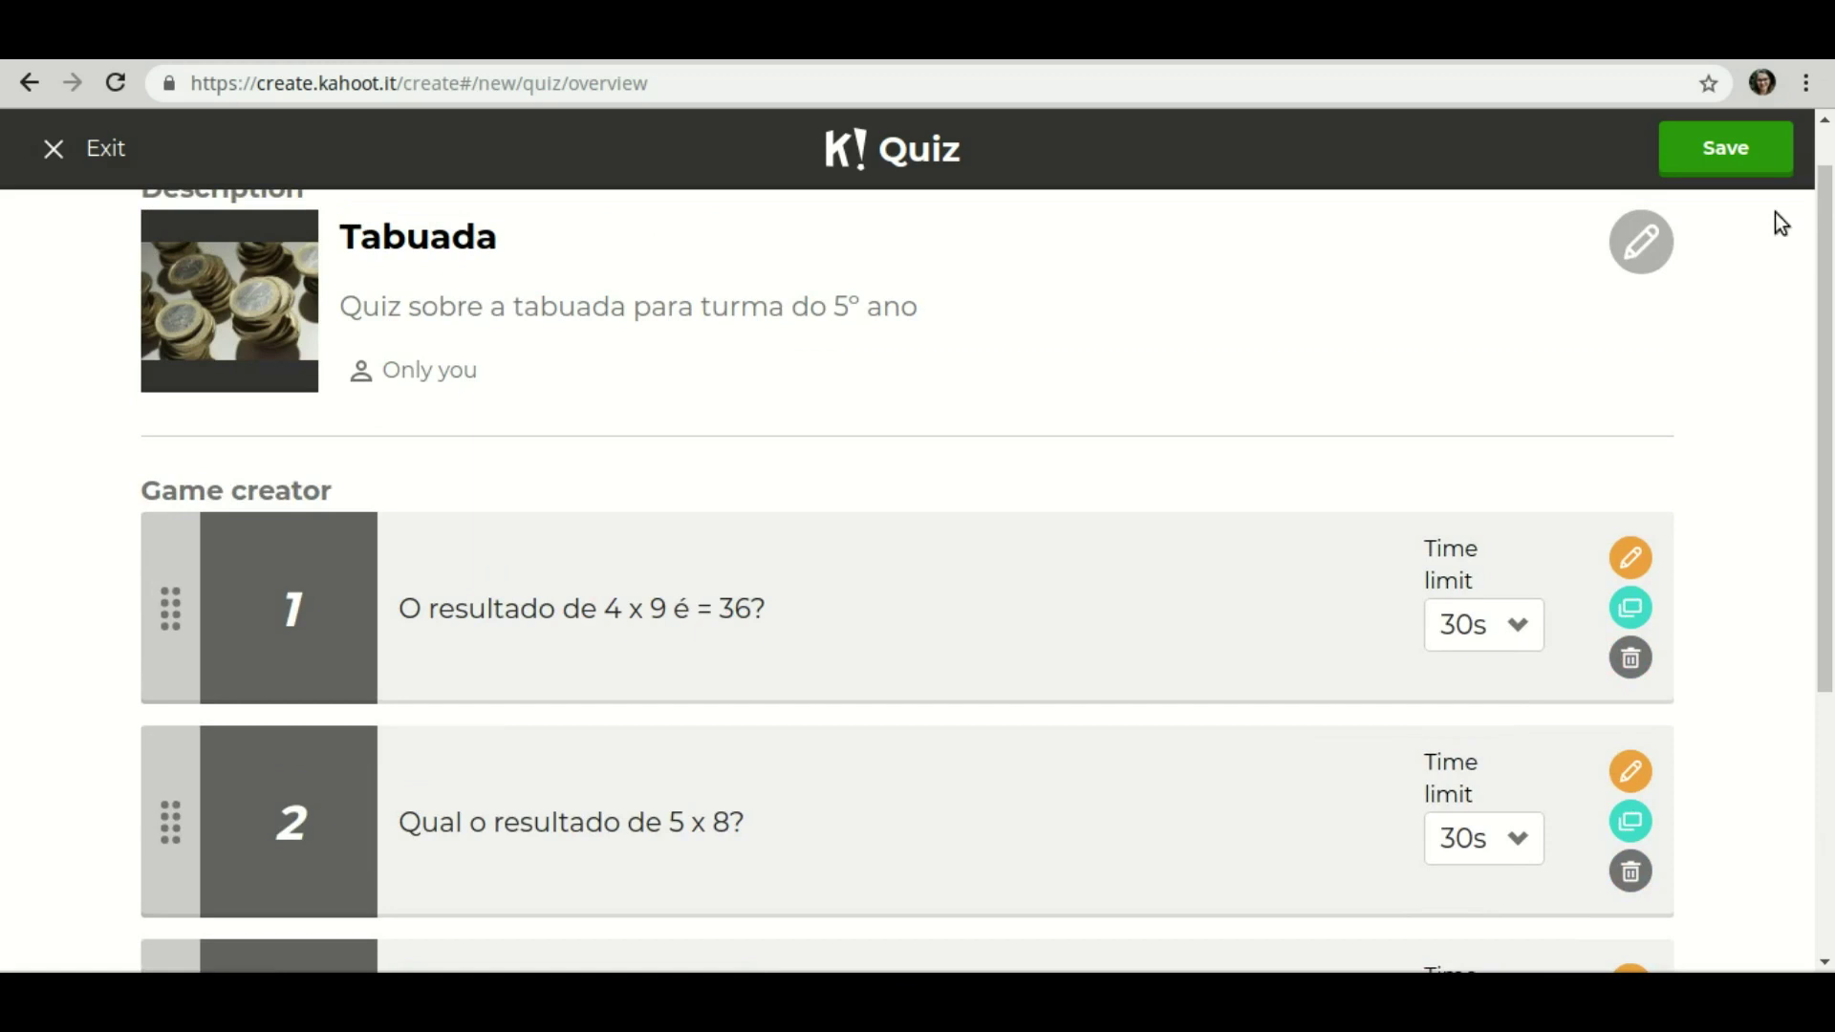
scroll(1398, 468, down, 5)
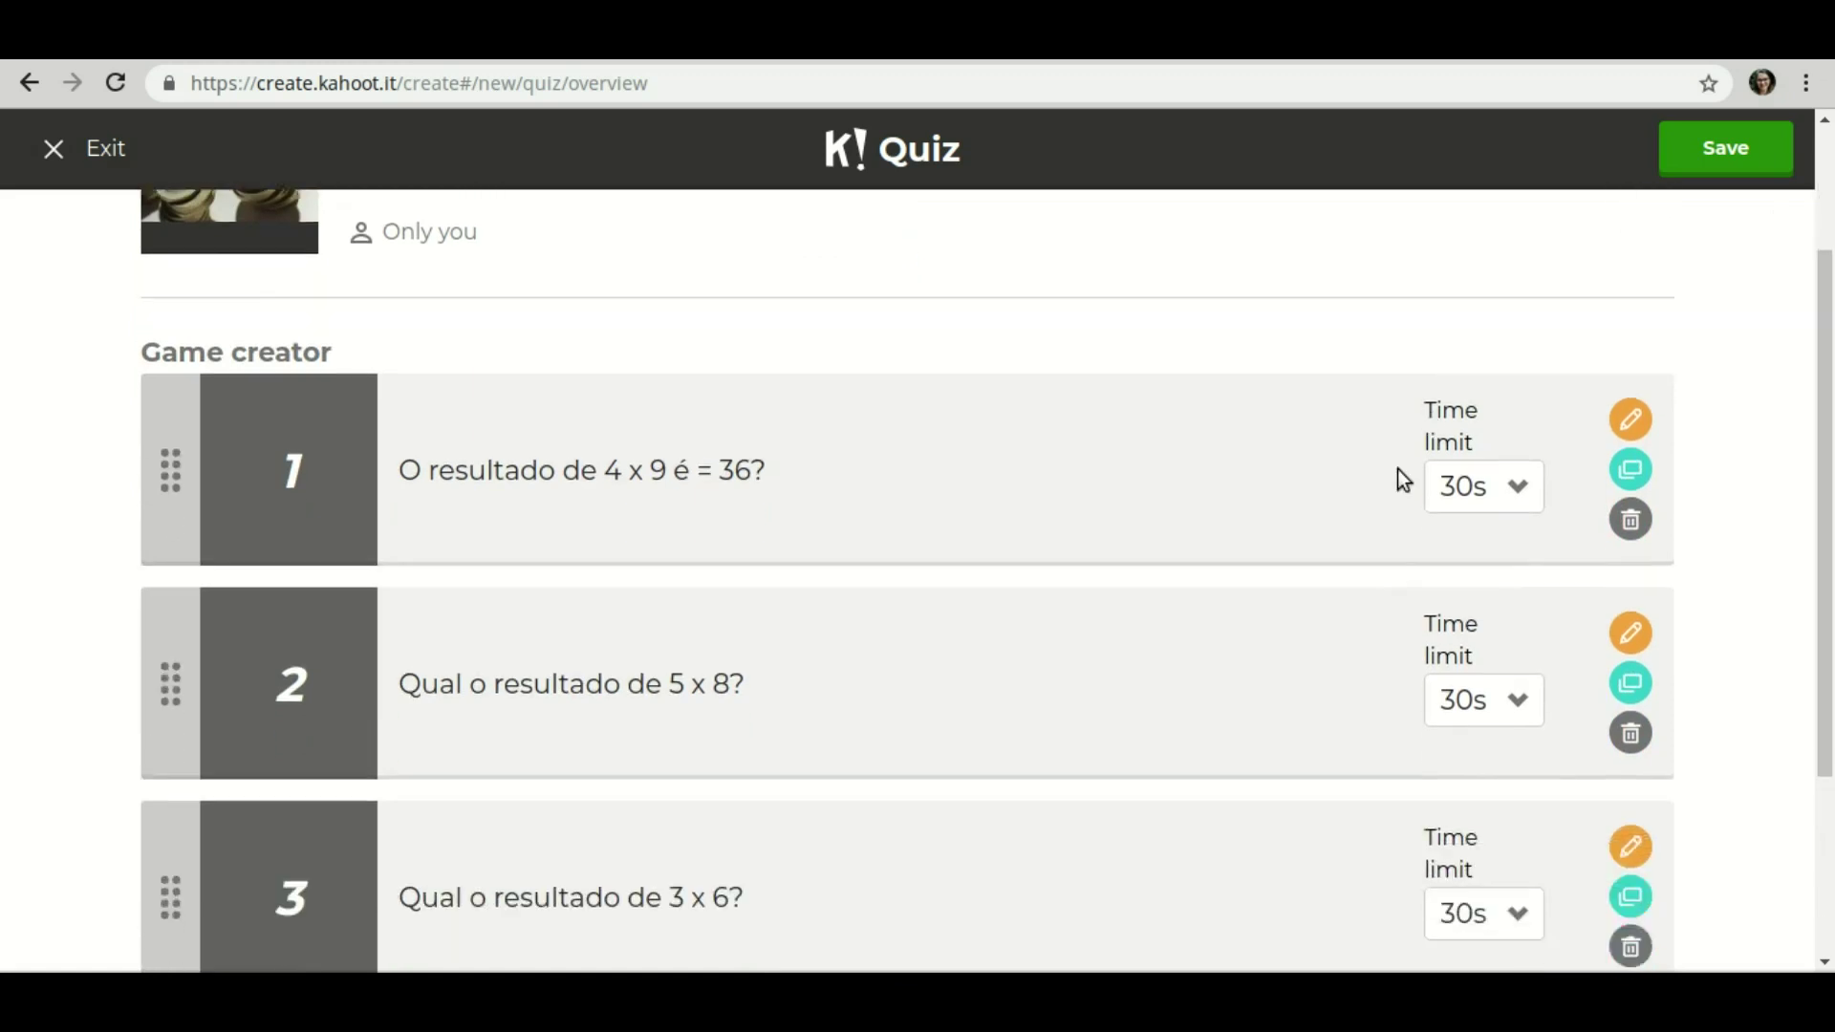
scroll(1374, 474, up, 5)
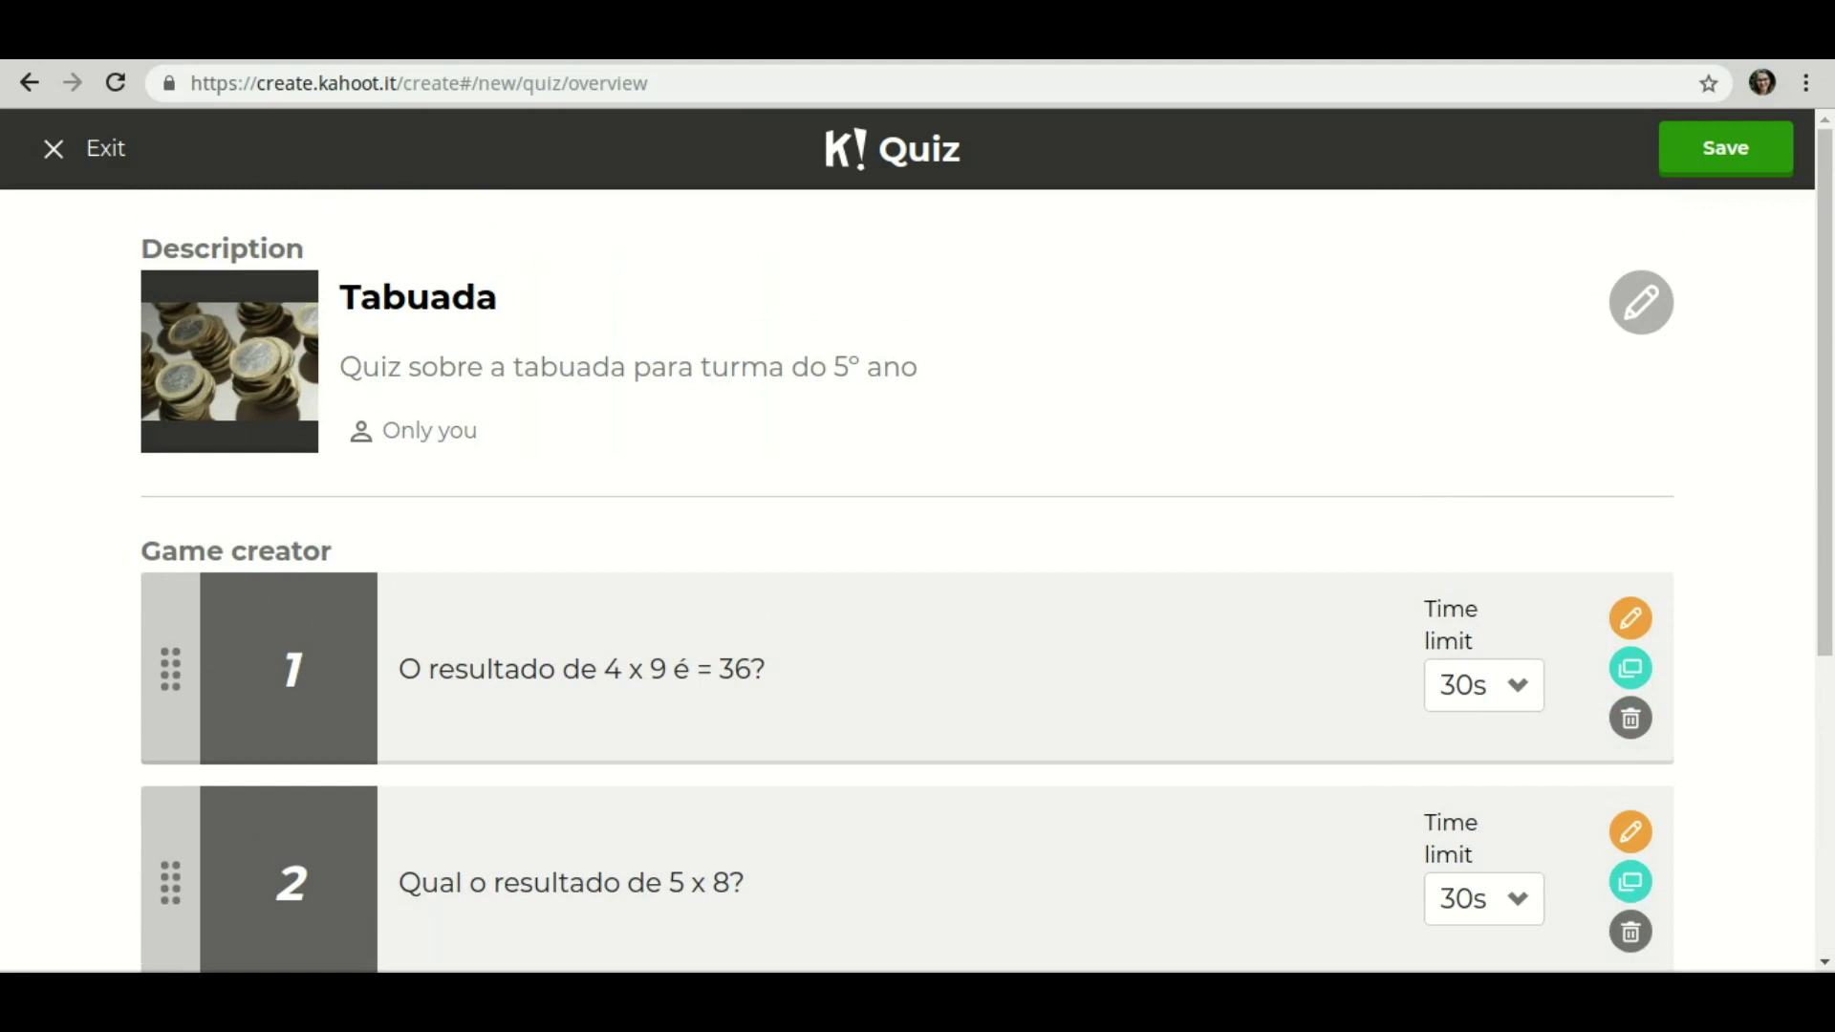
Save the Tabuada quiz privately and open its preview.
click(1753, 172)
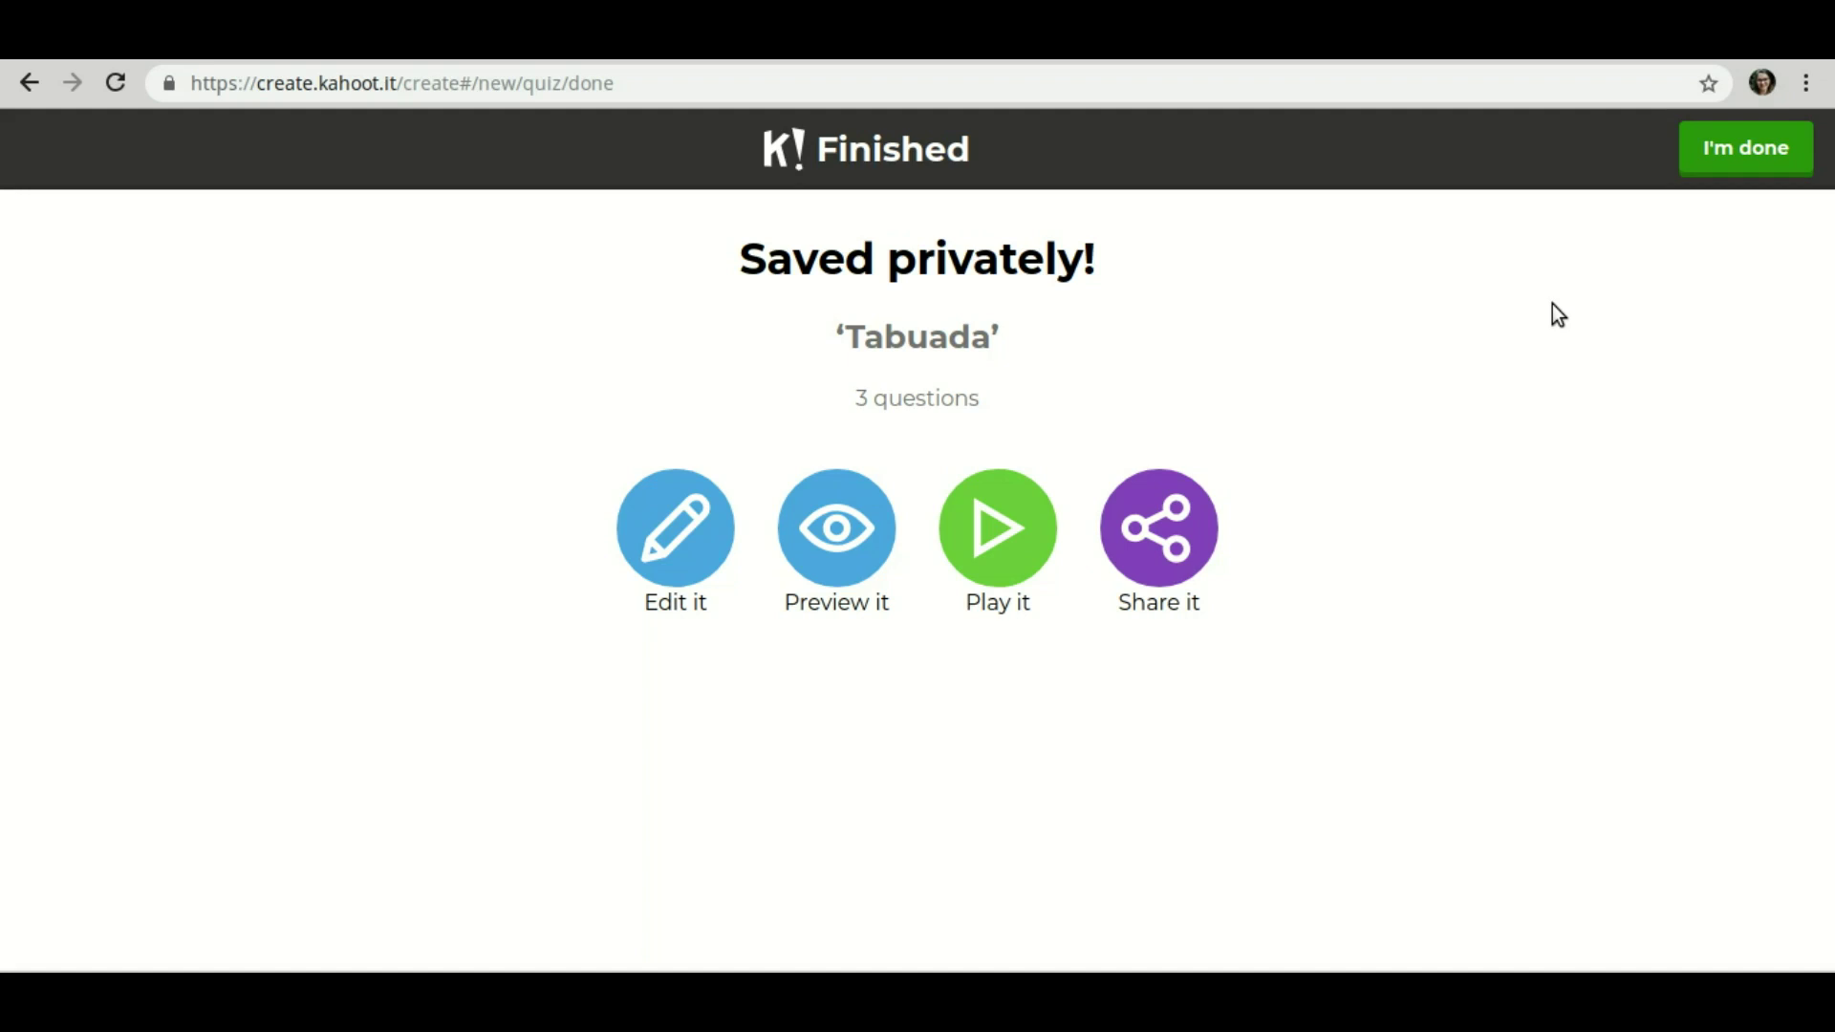
click(1725, 164)
click(840, 513)
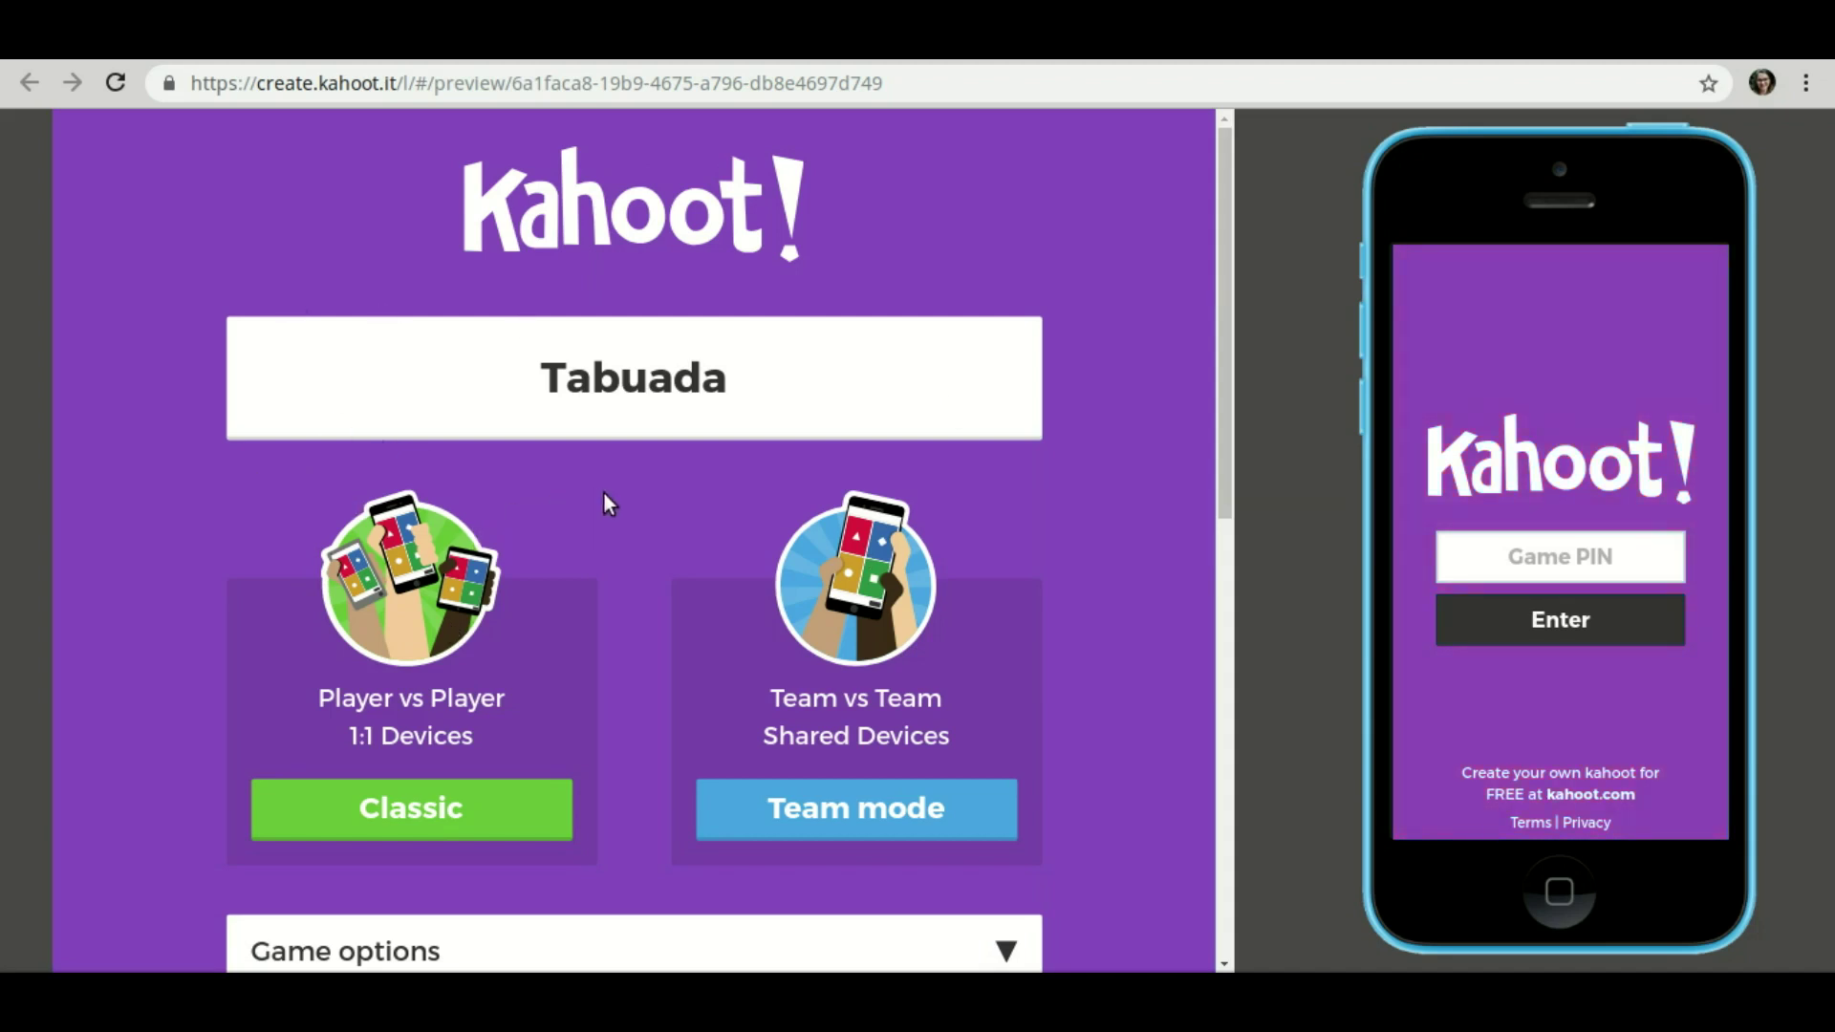
Scroll down through the Tabuada preview's Classic and Team mode options.
scroll(604, 491, down, 1)
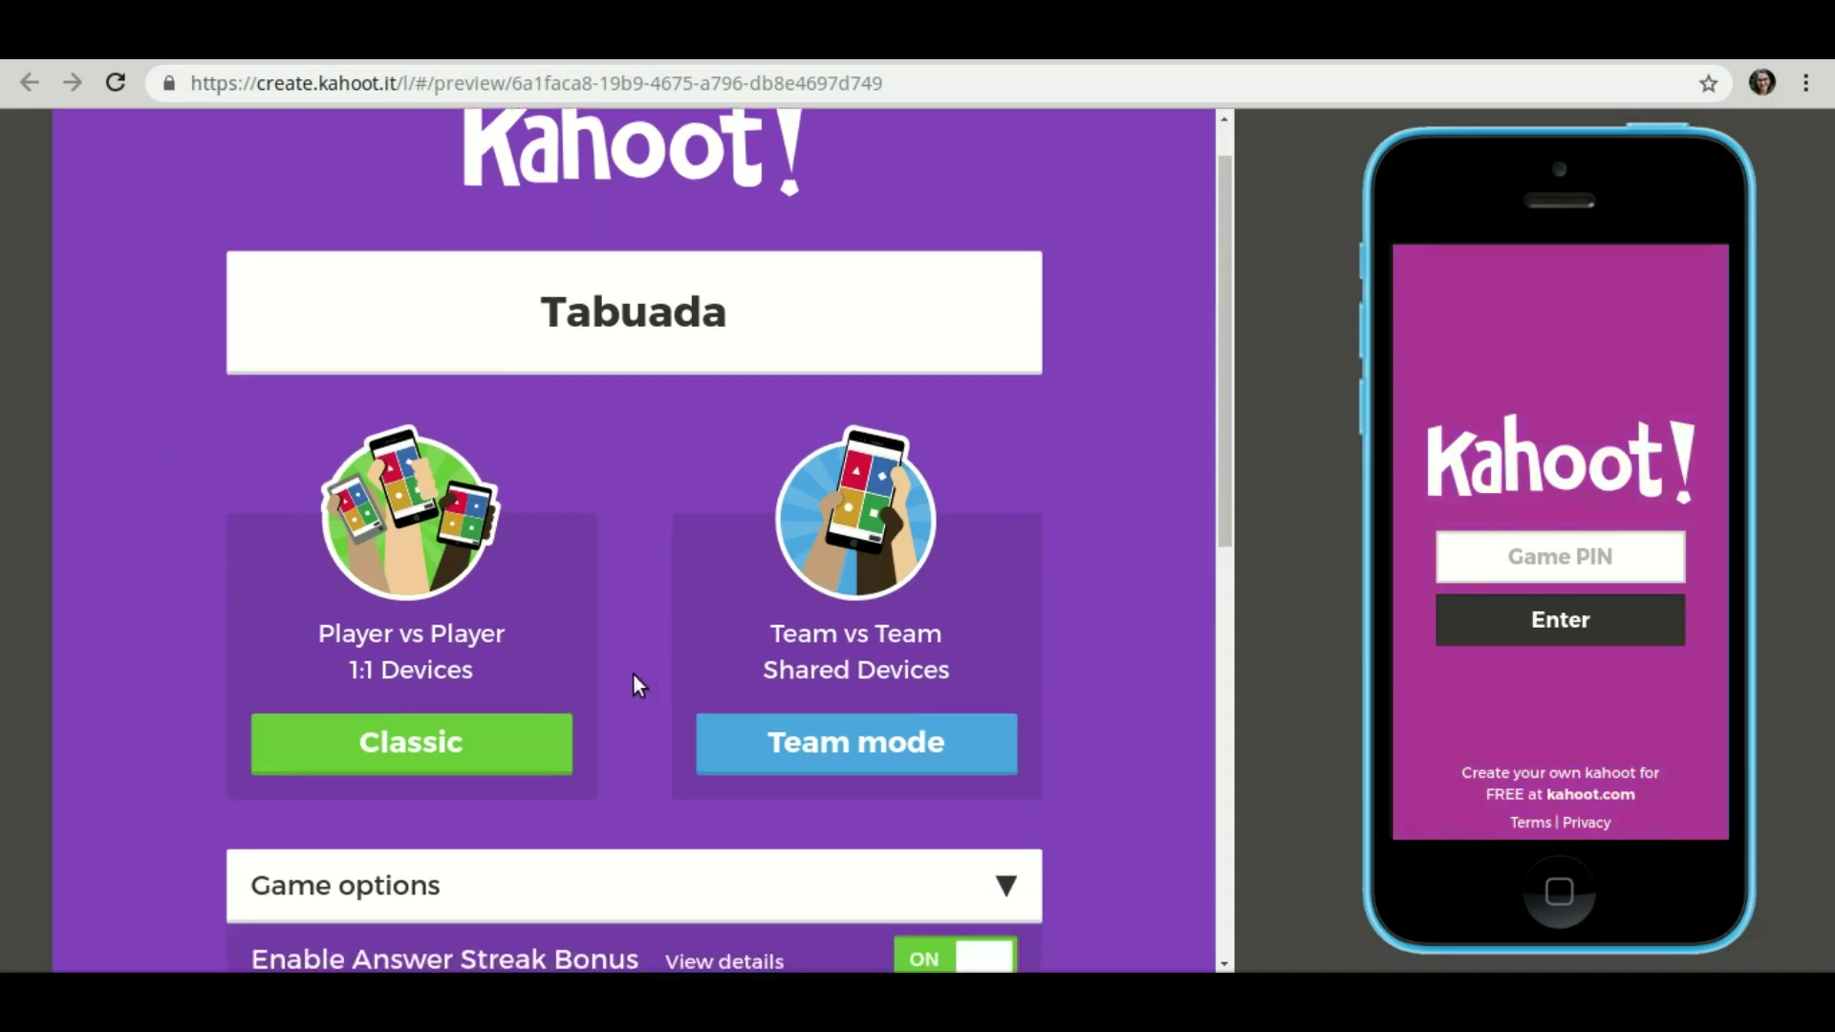
scroll(634, 676, down, 2)
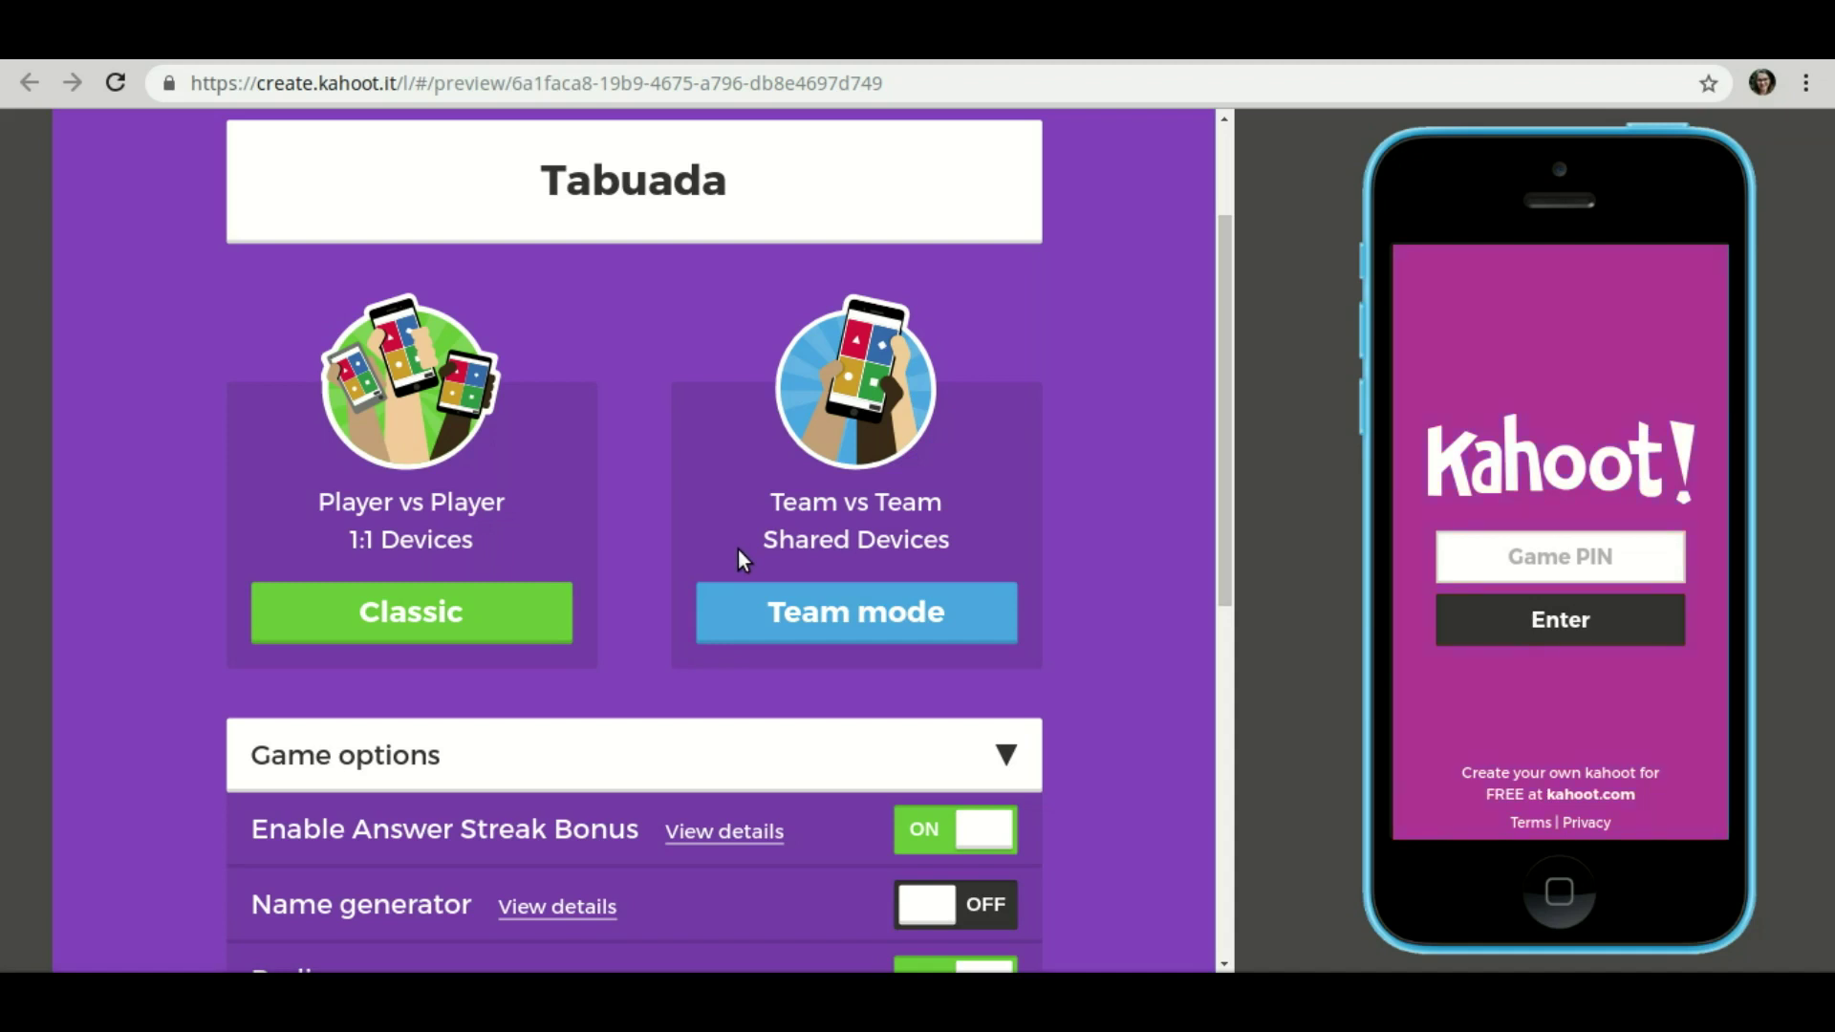
scroll(742, 533, down, 3)
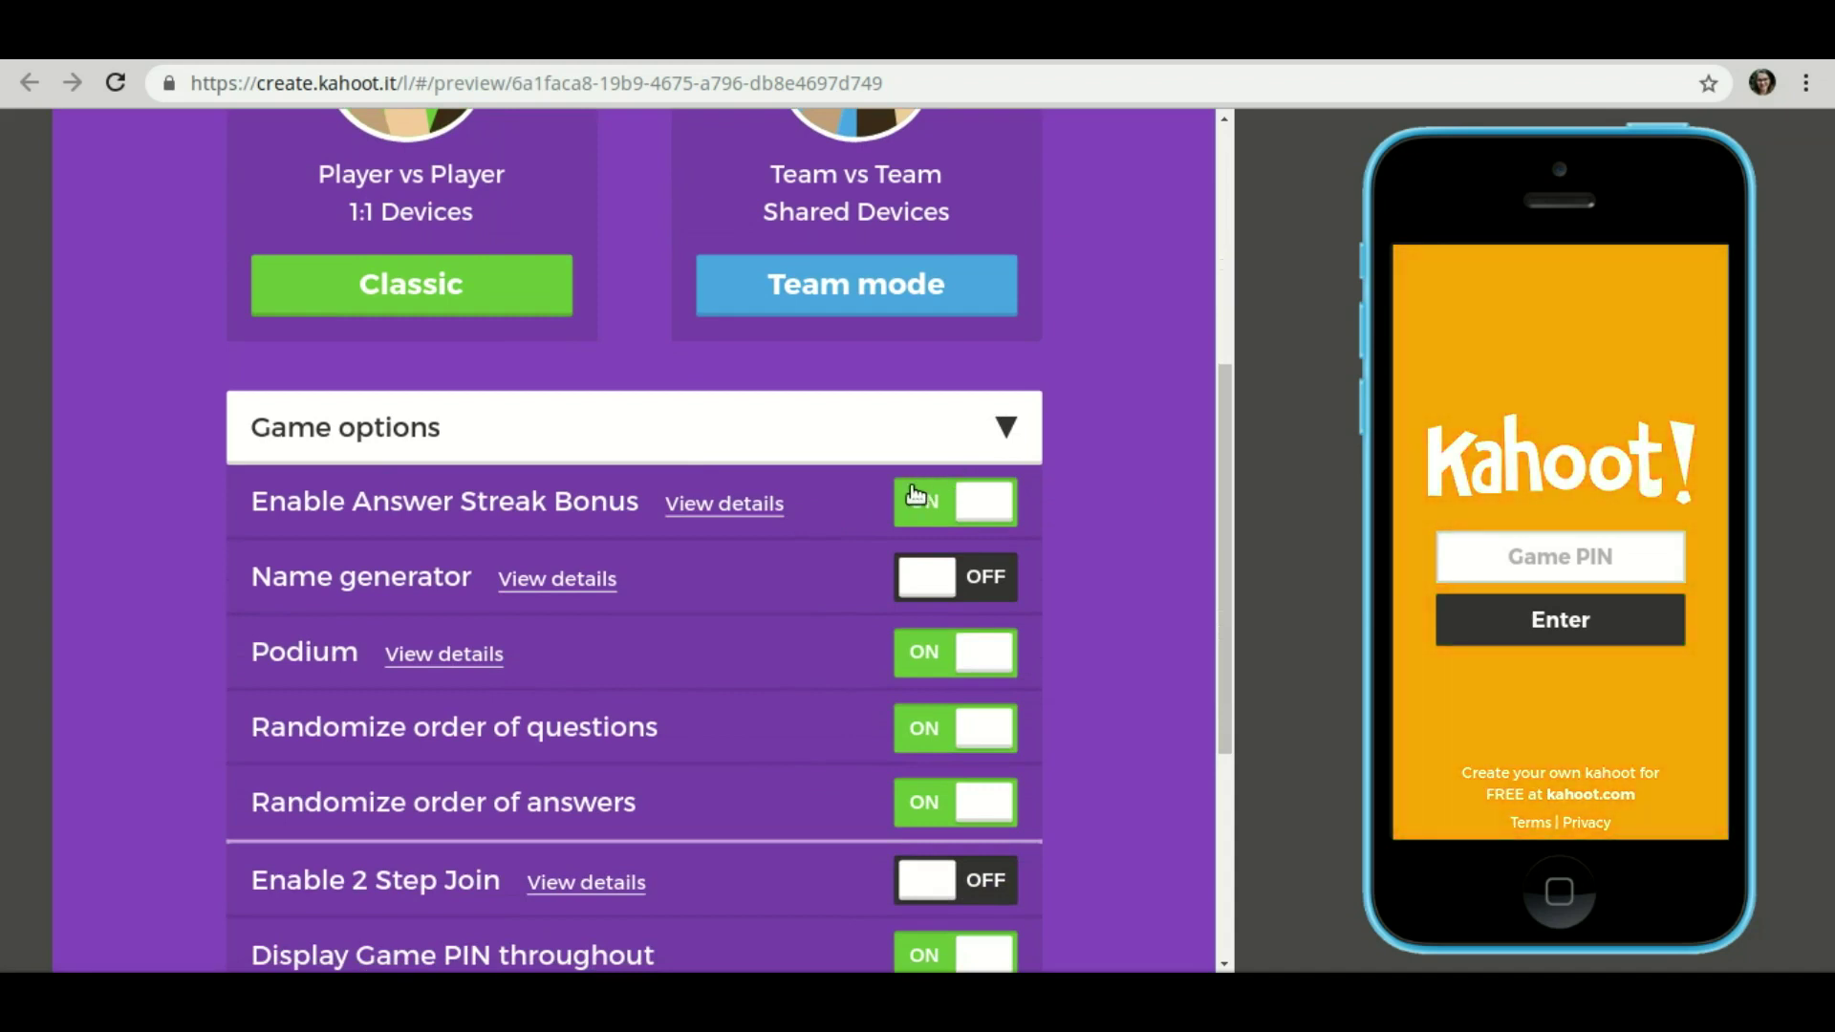
scroll(915, 493, down, 1)
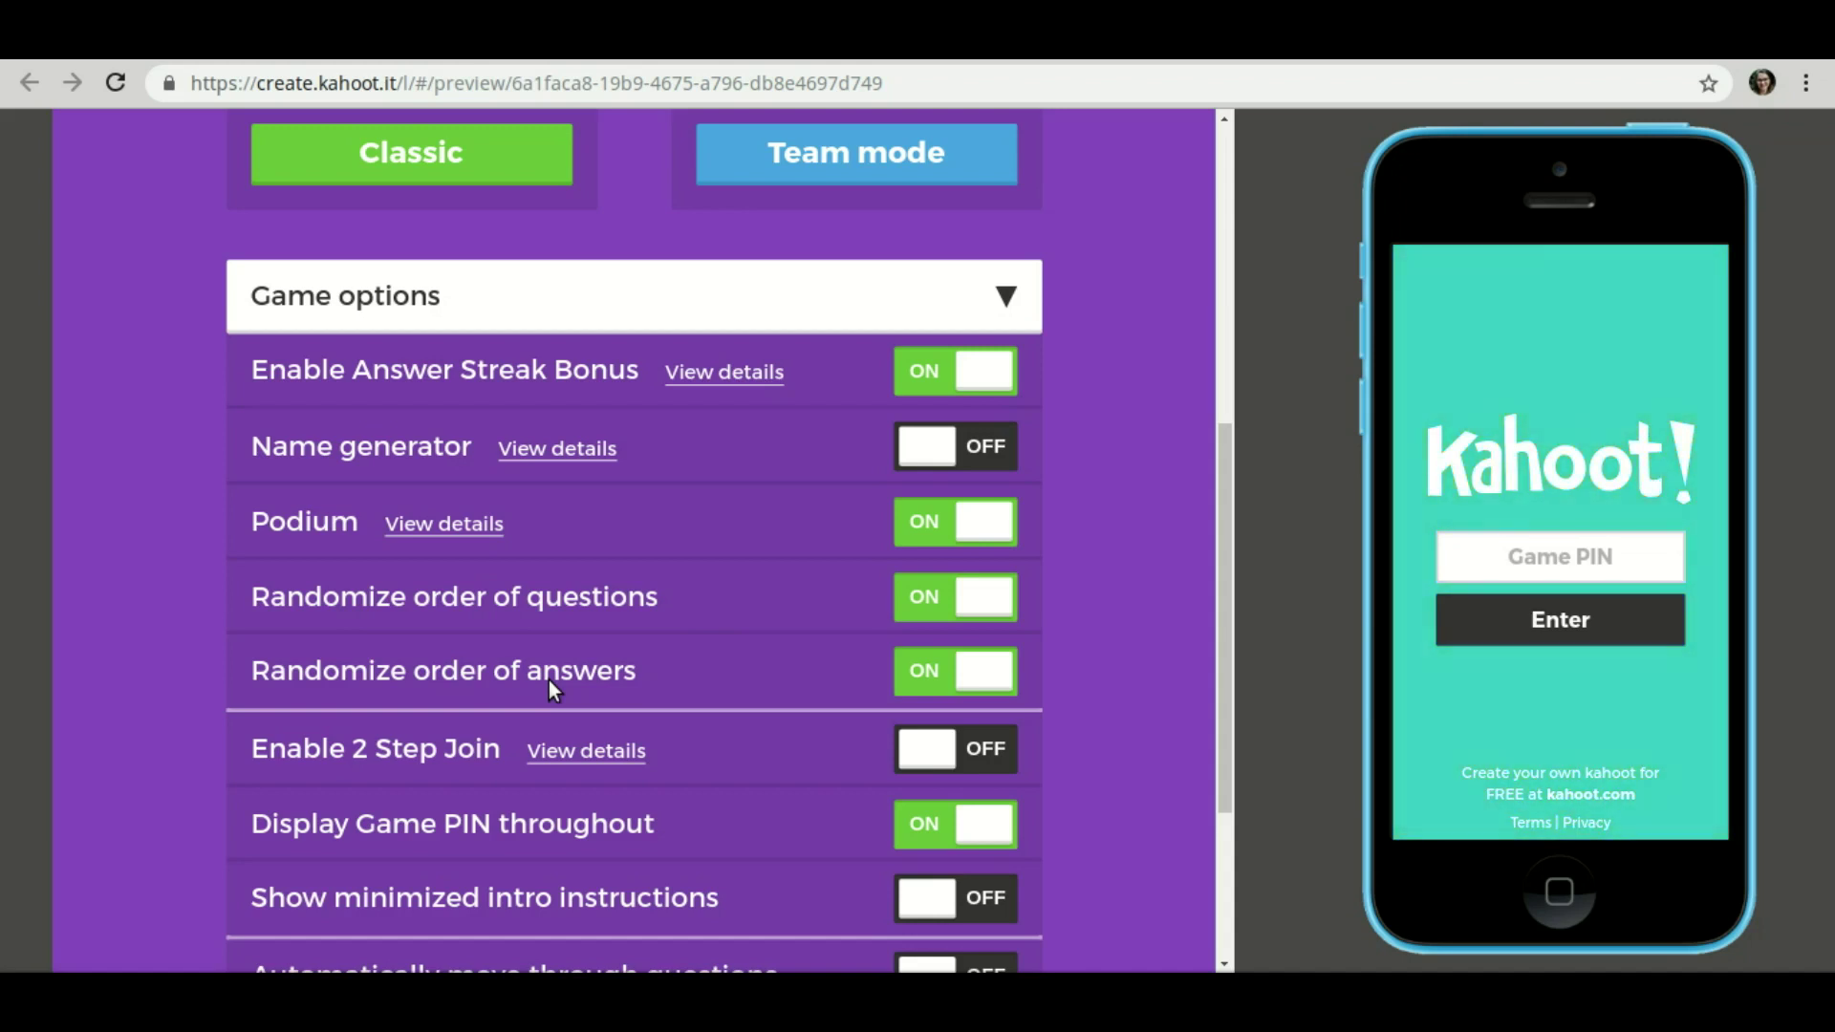
scroll(560, 677, down, 1)
scroll(622, 666, down, 2)
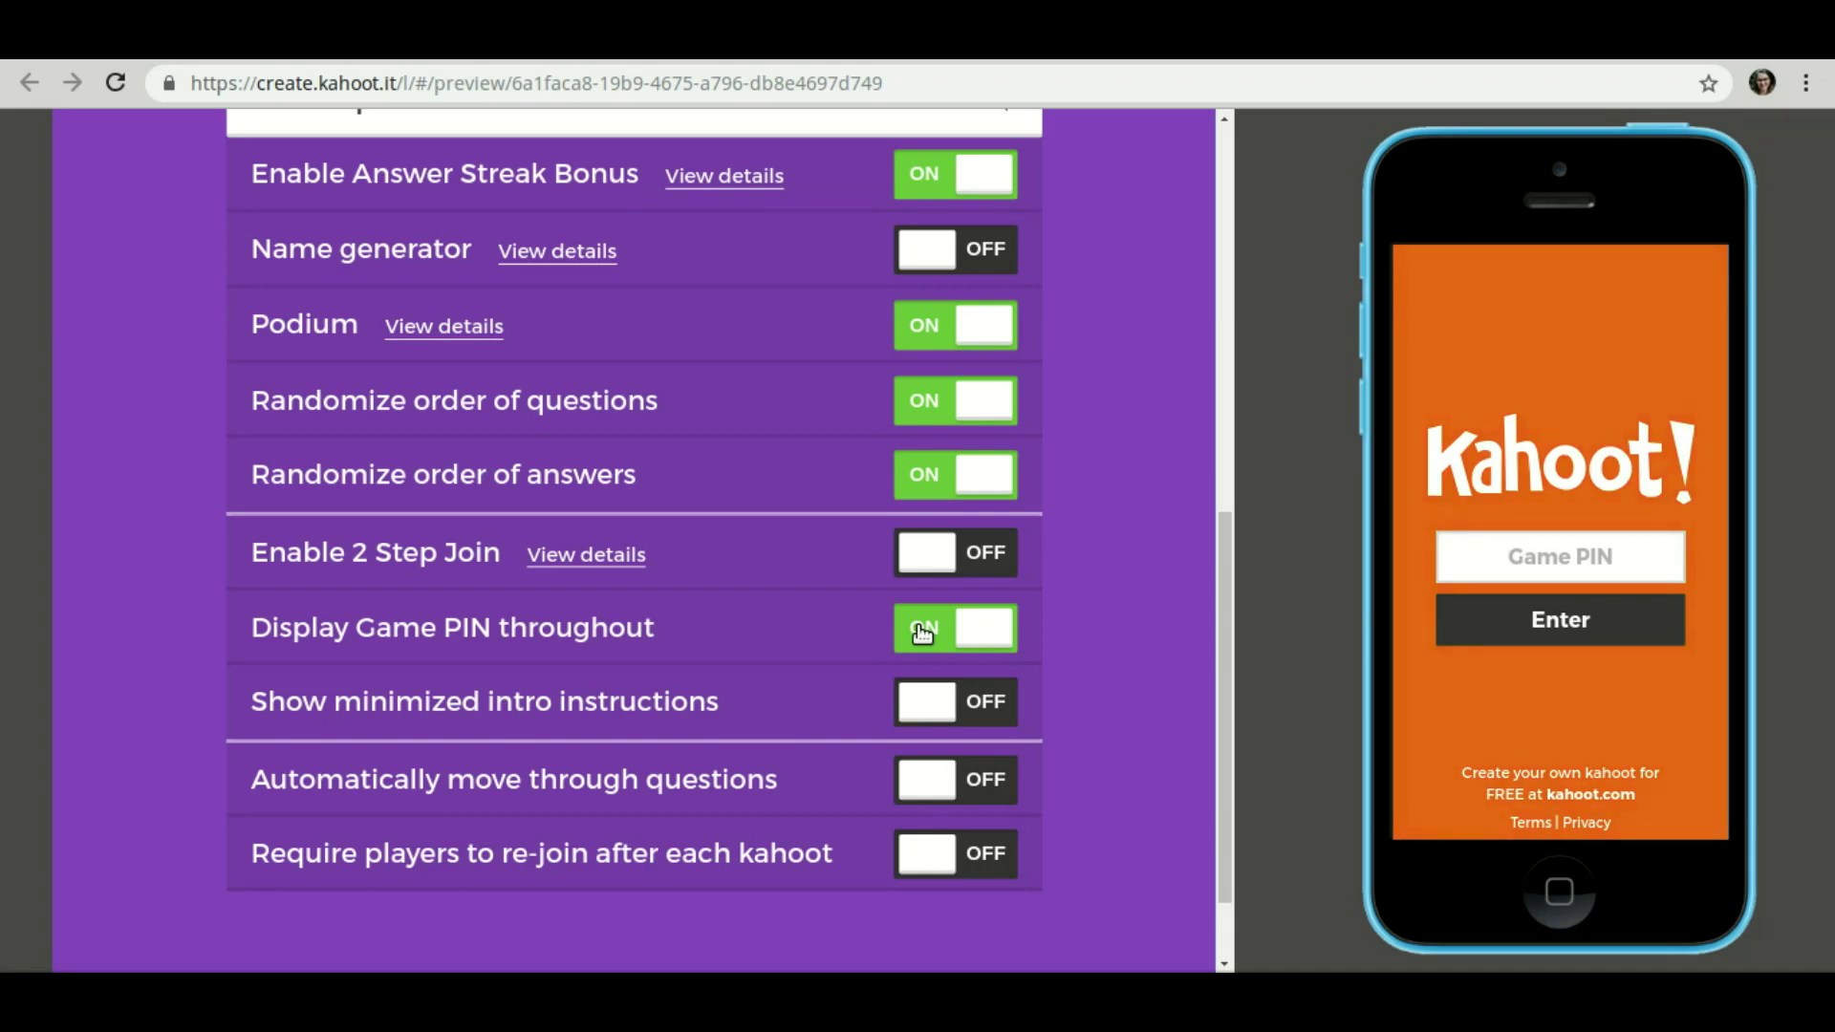
scroll(1026, 604, up, 1)
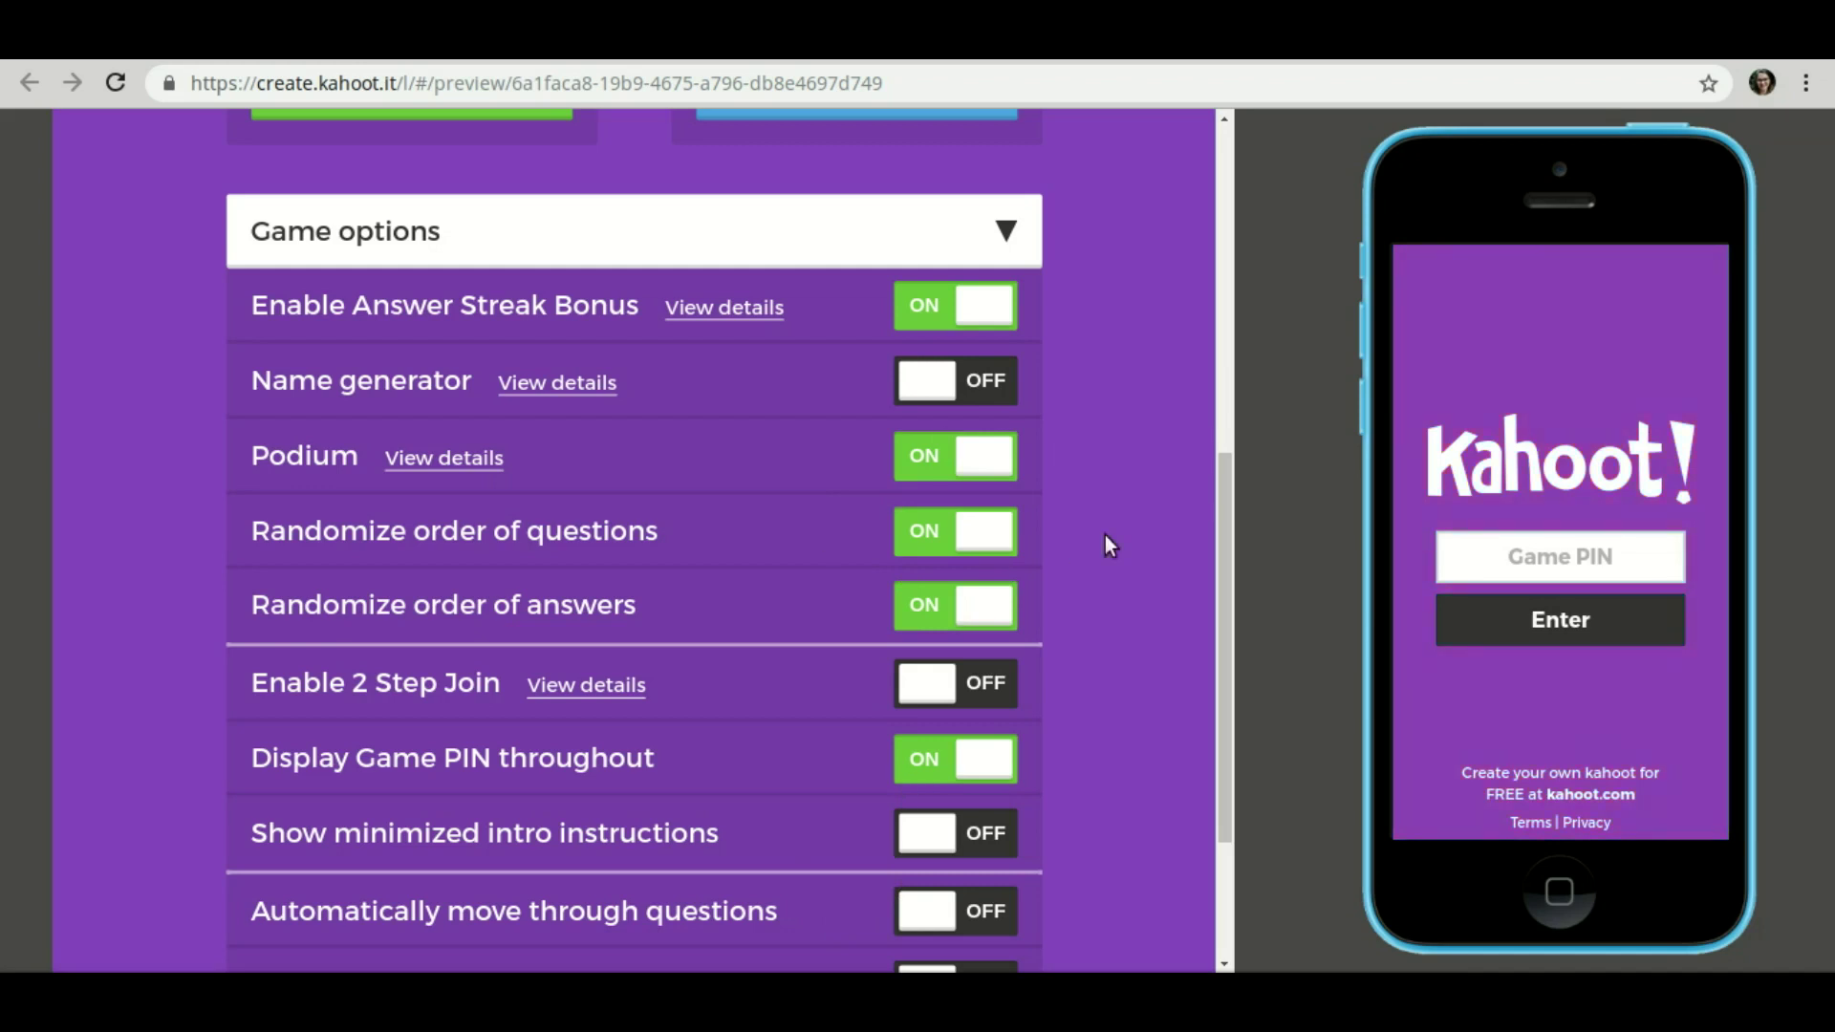
scroll(1093, 570, up, 5)
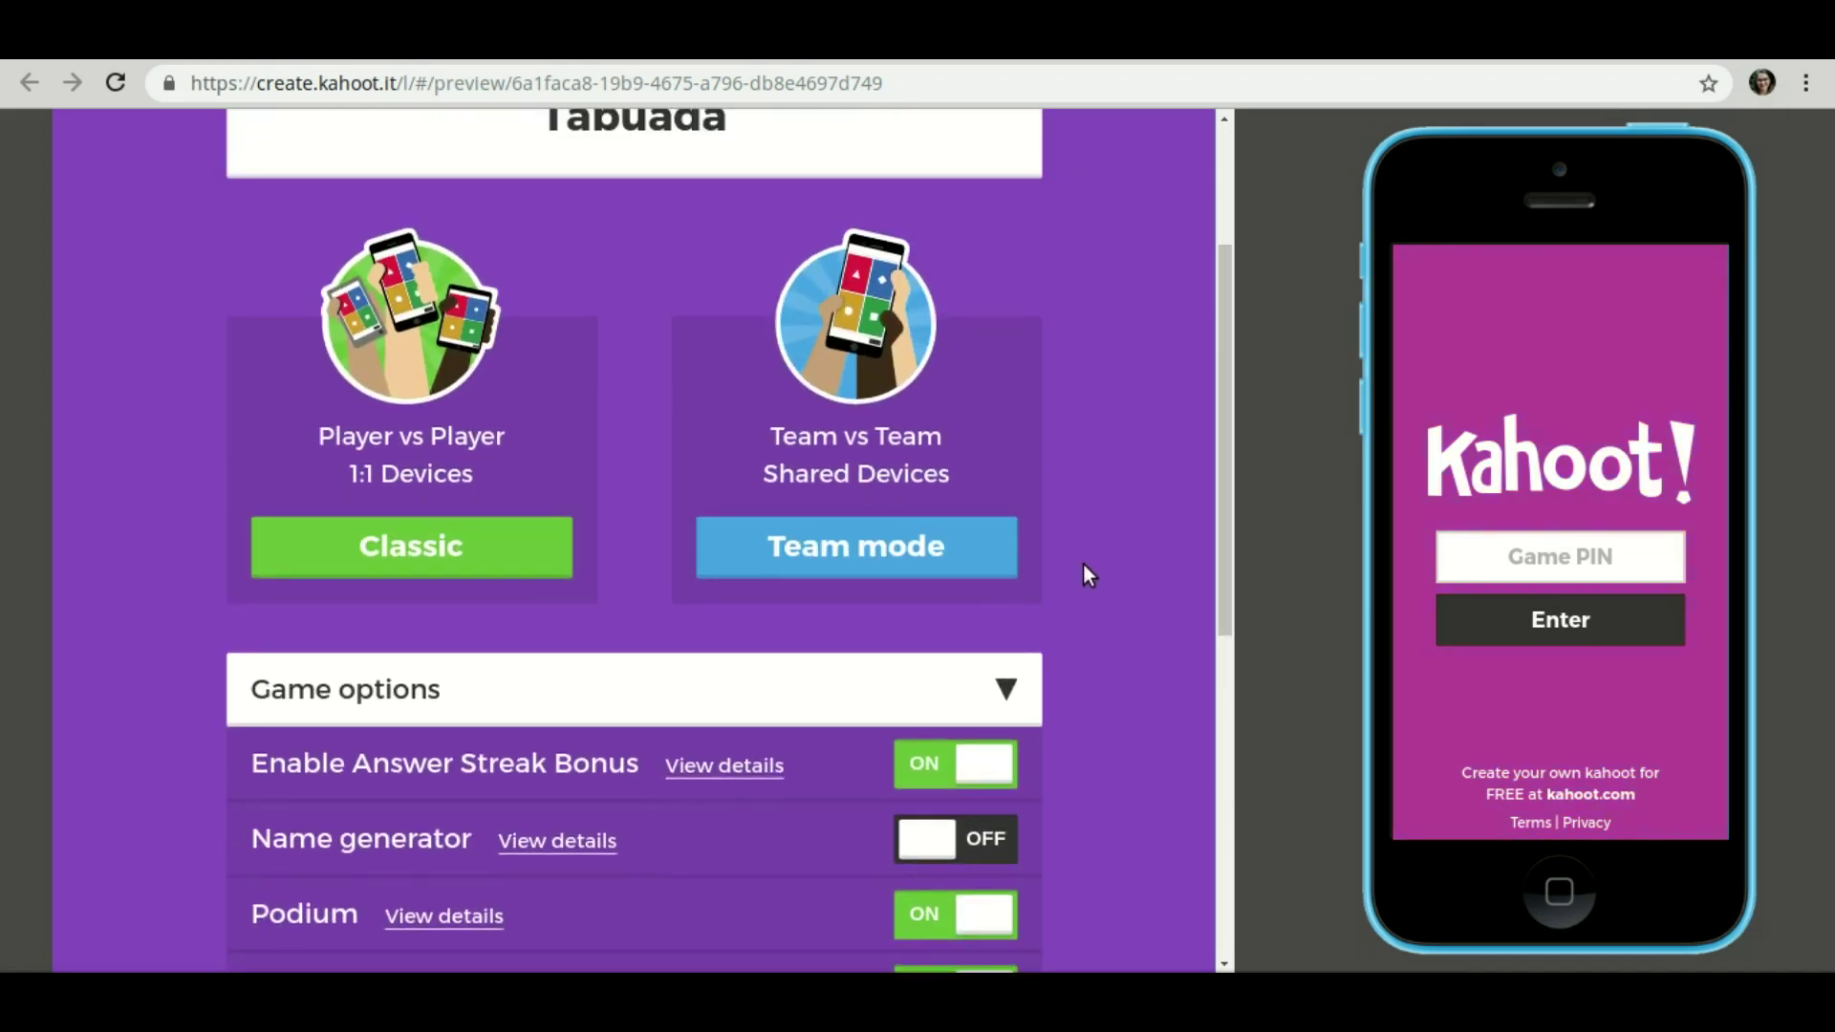
Launch a Classic player-versus-player lobby and lower its music volume.
click(341, 564)
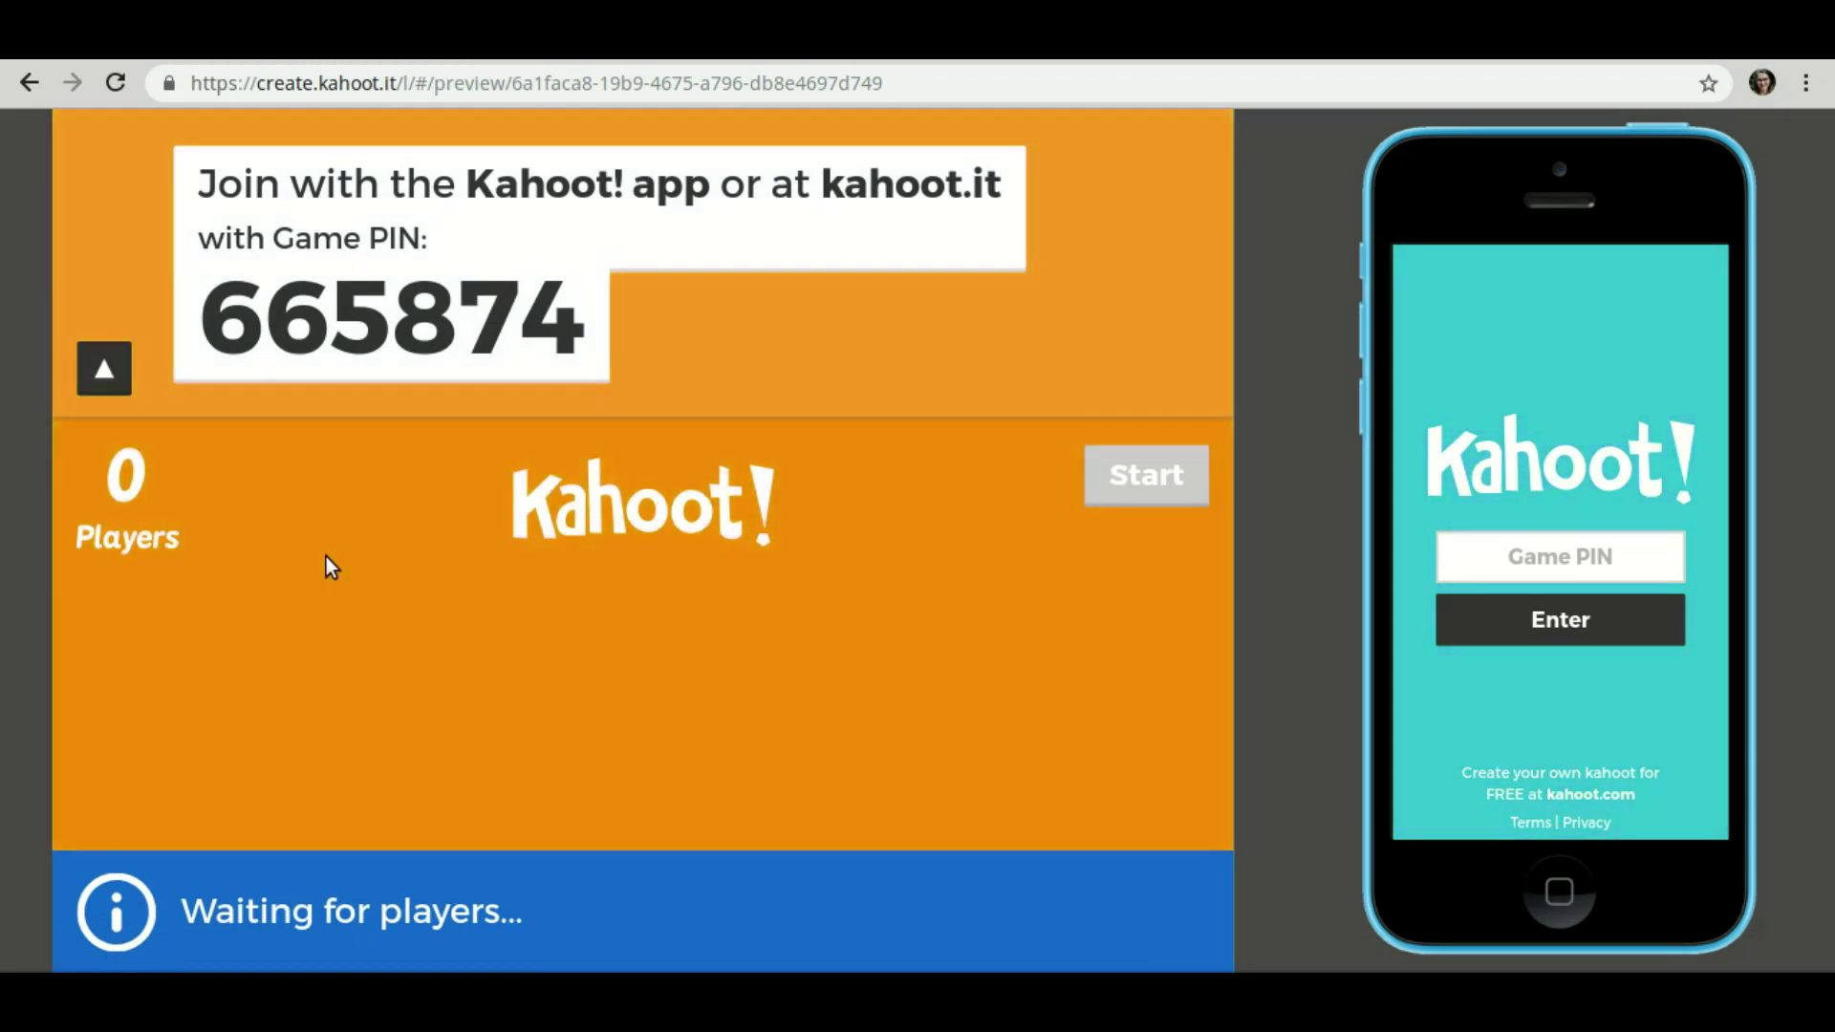
key(XF86AudioLowerVolume)
key(XF86AudioLowerVolume)
key(XF86AudioLowerVolume)
key(XF86AudioLowerVolume)
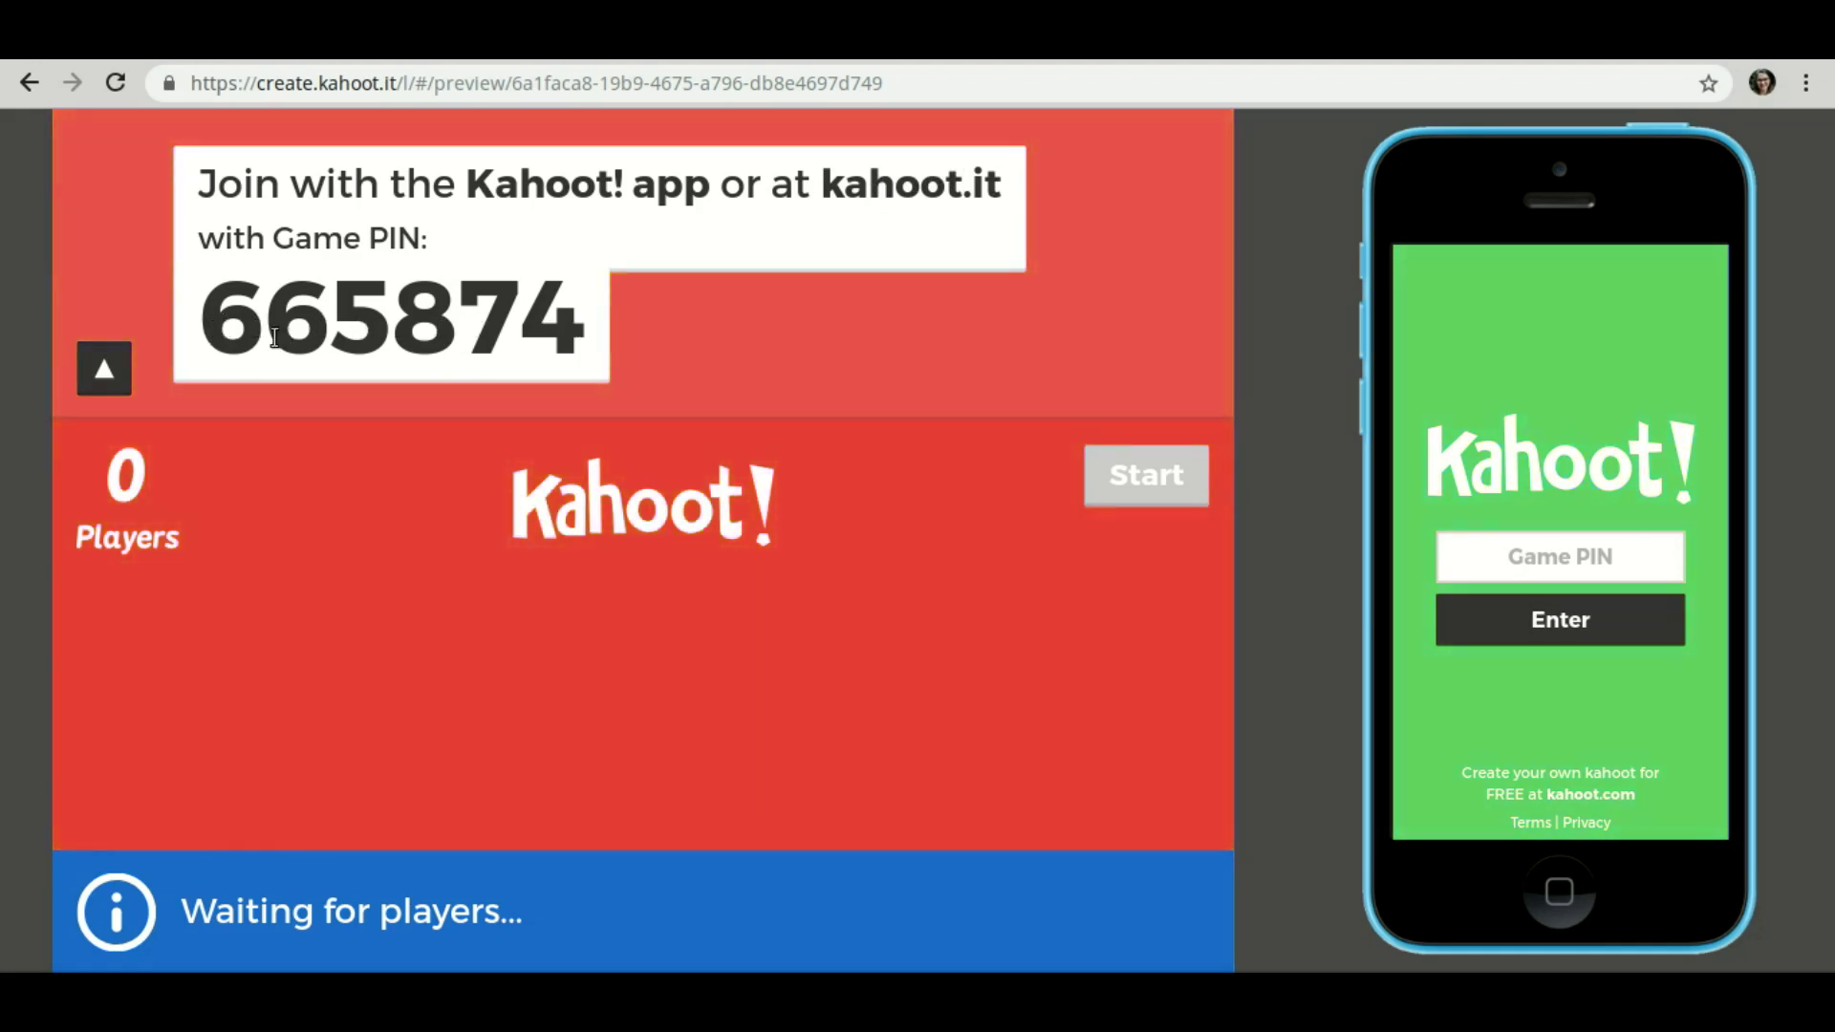
Join the preview on the simulated phone with PIN 665874 and a player nickname, then start the game.
click(1544, 568)
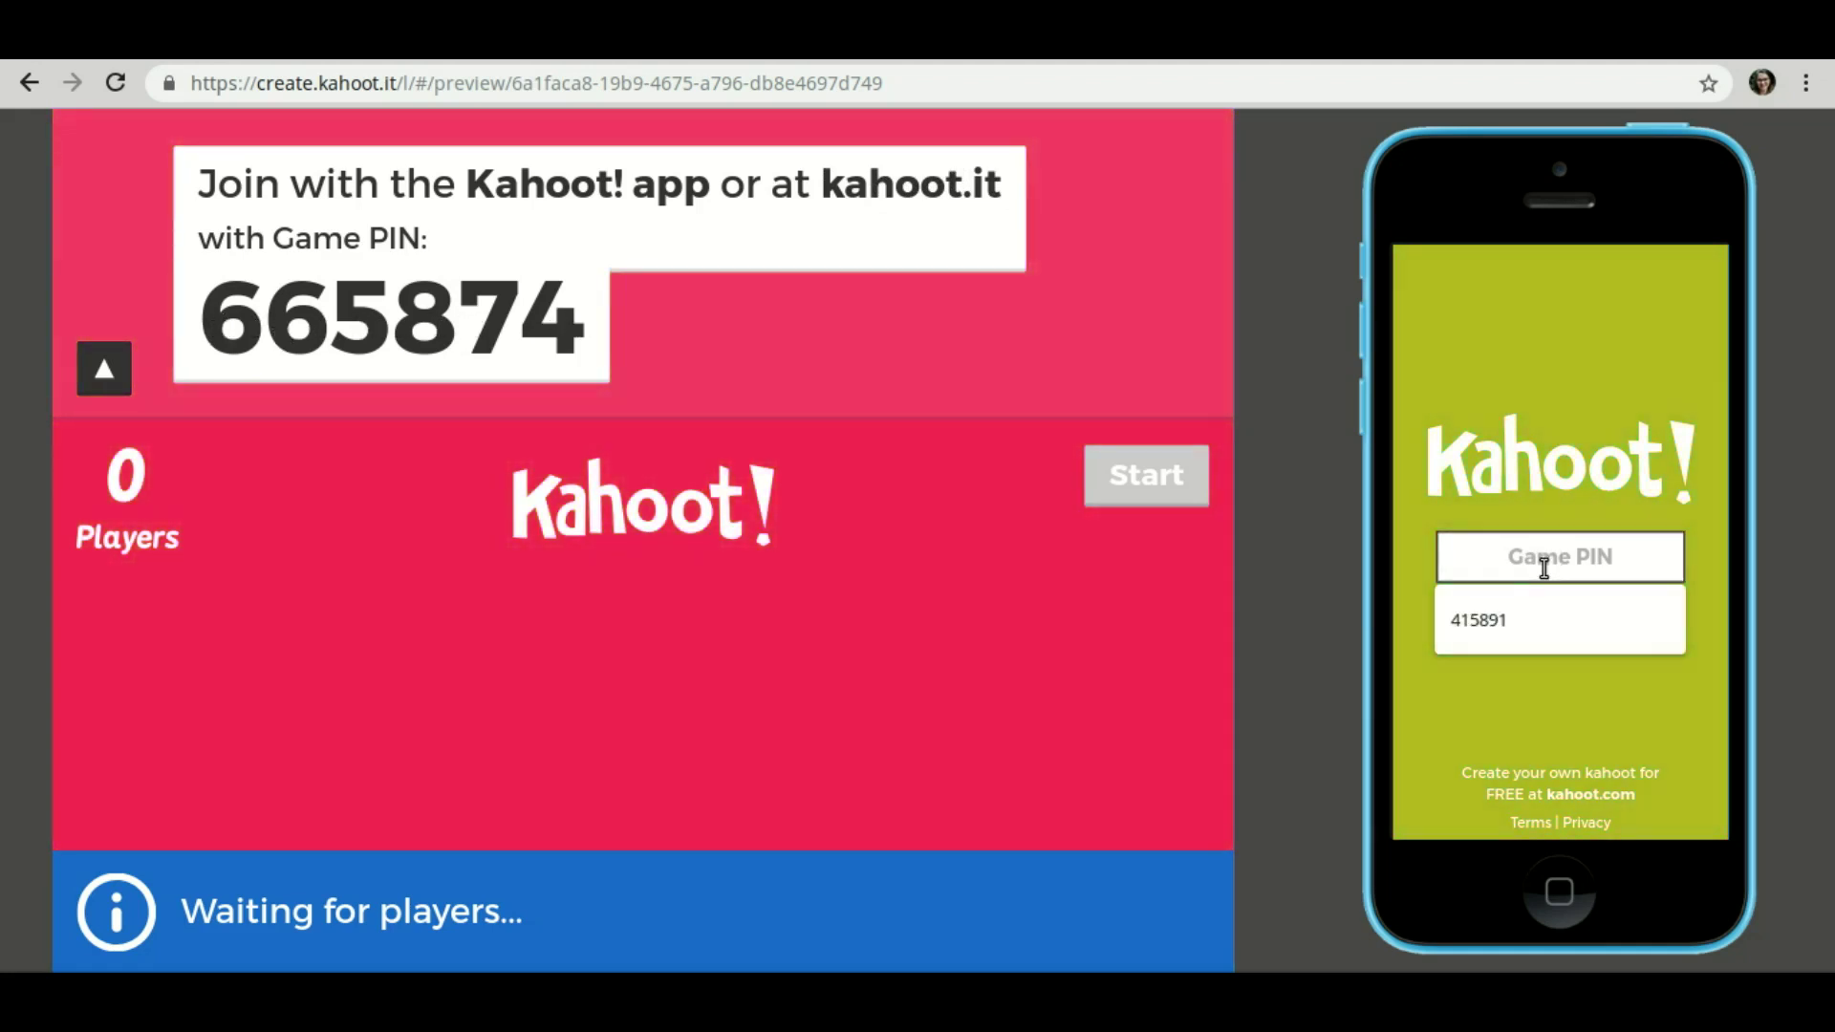
text(6658)
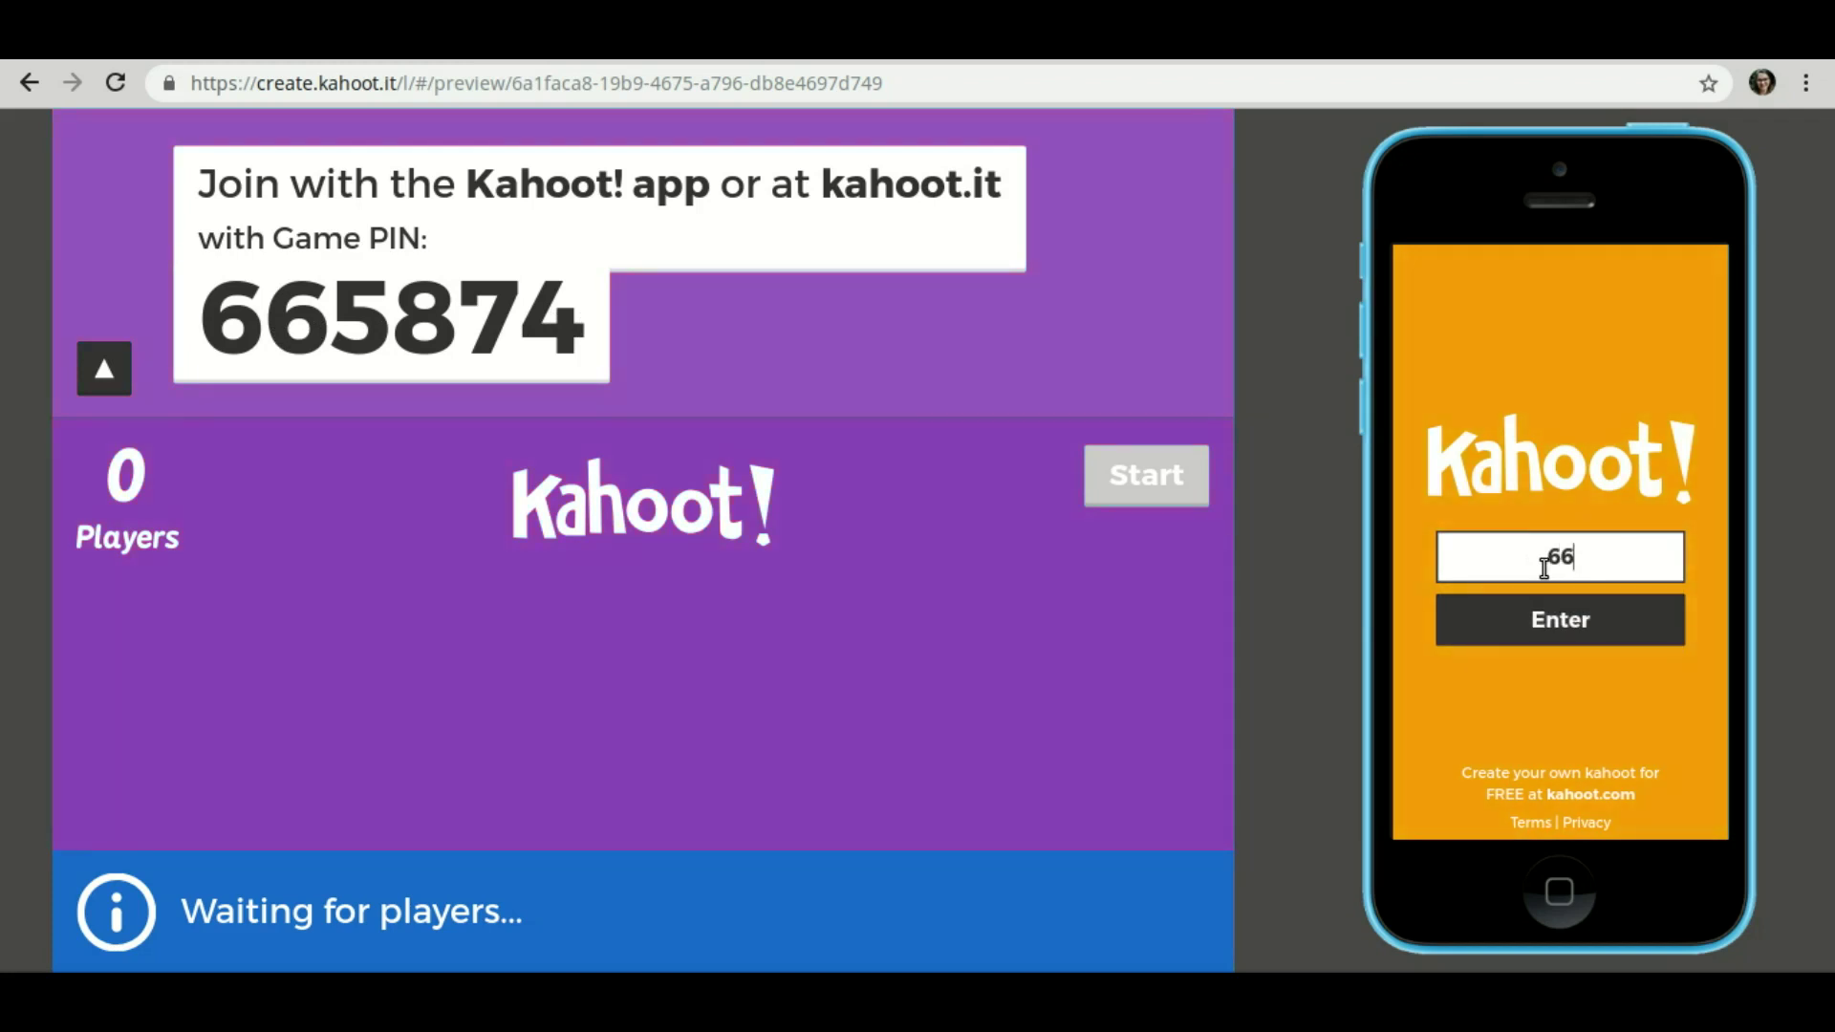
text(74)
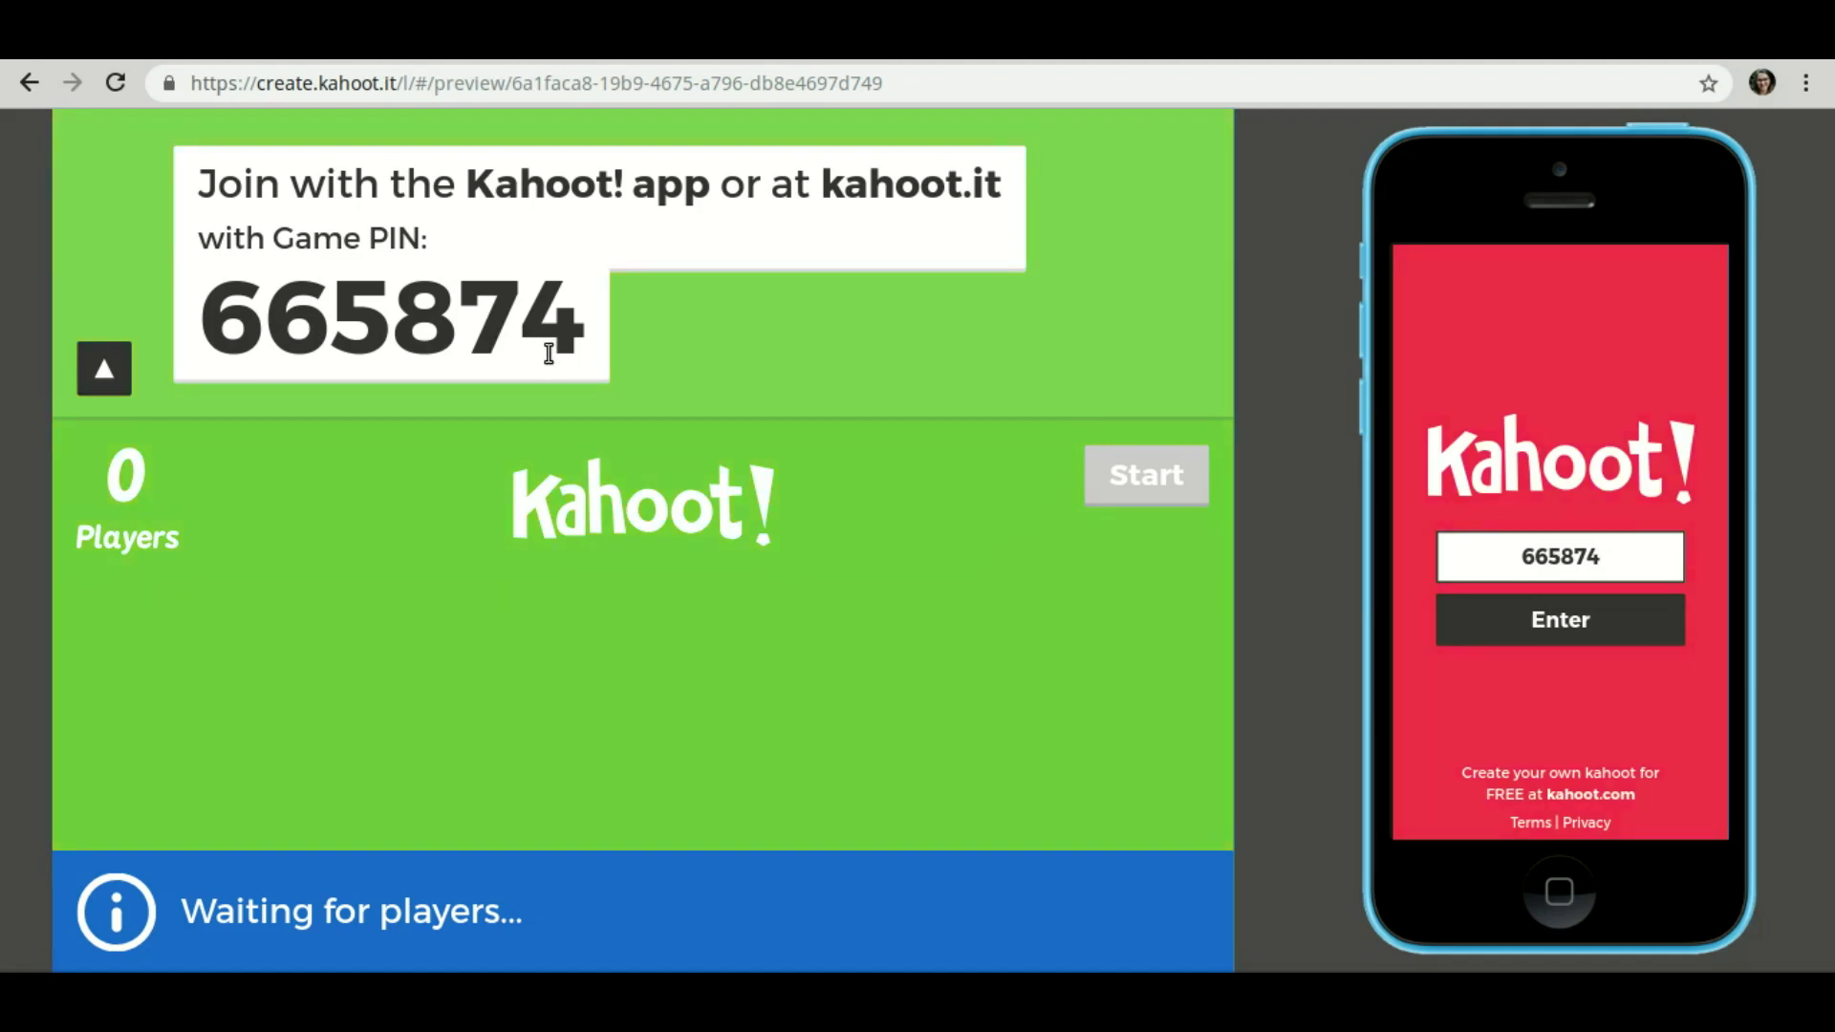
click(1555, 628)
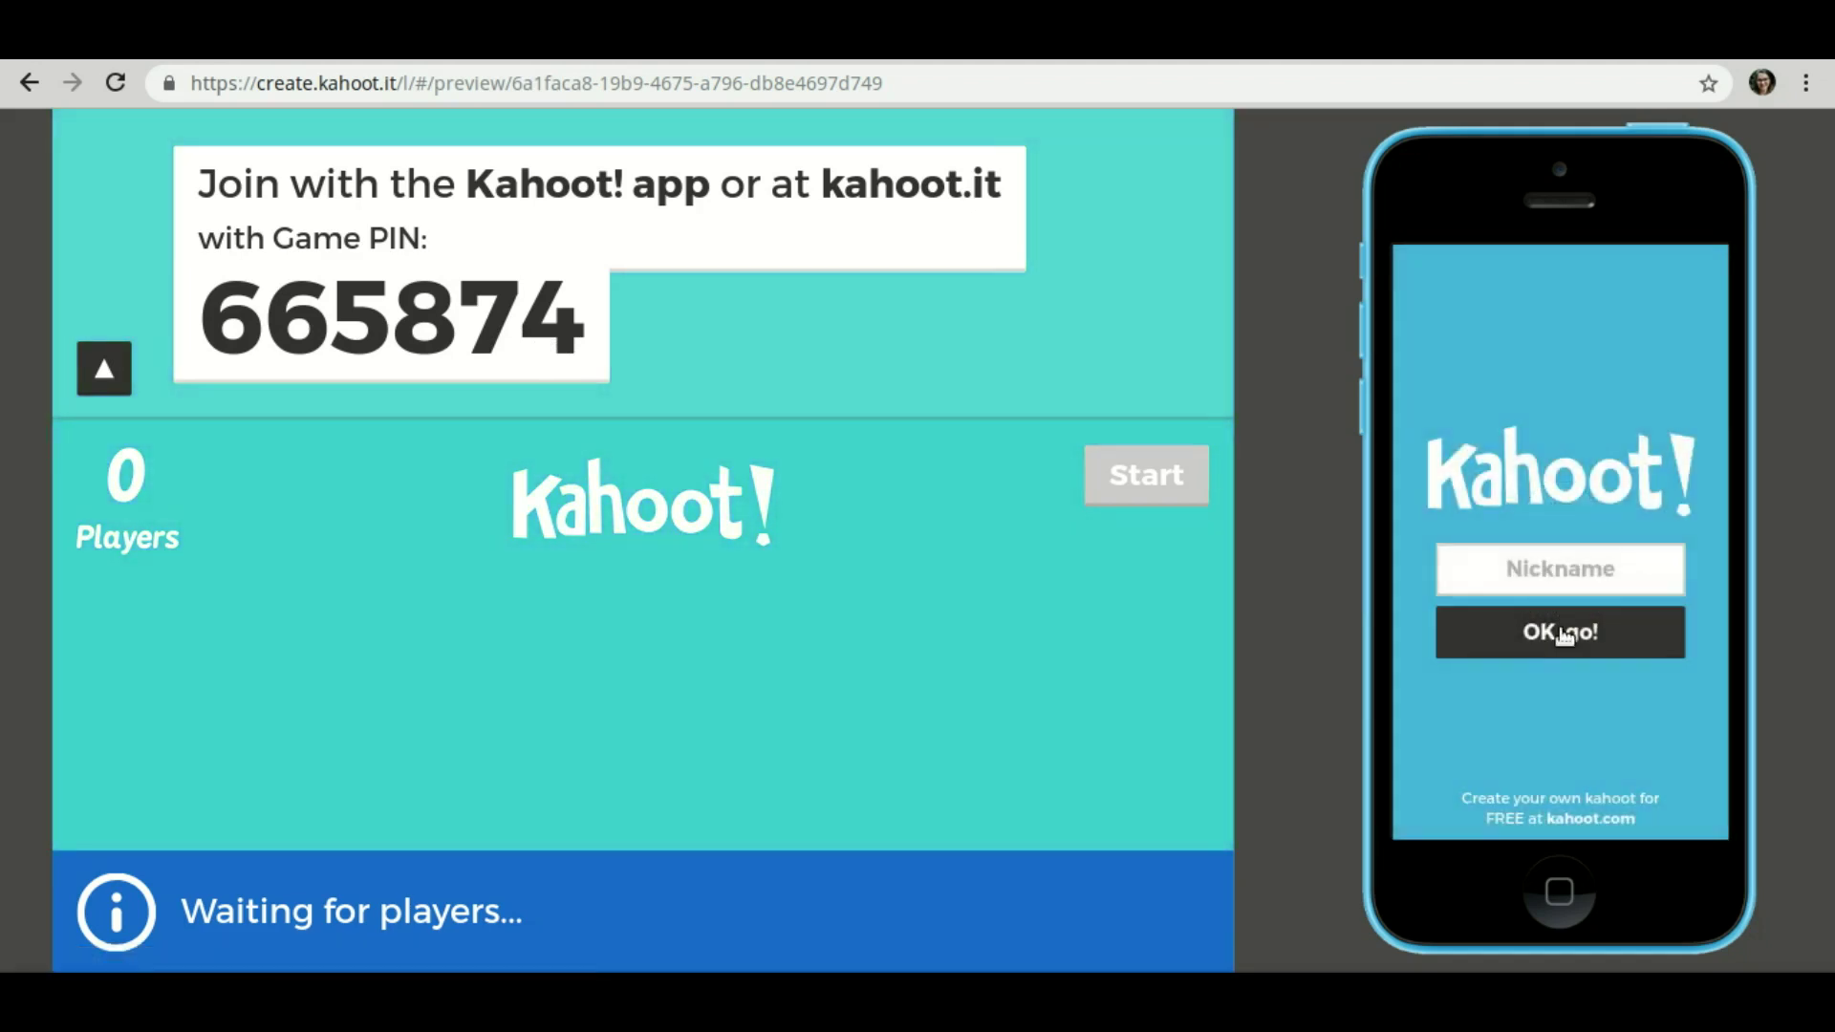
click(1565, 578)
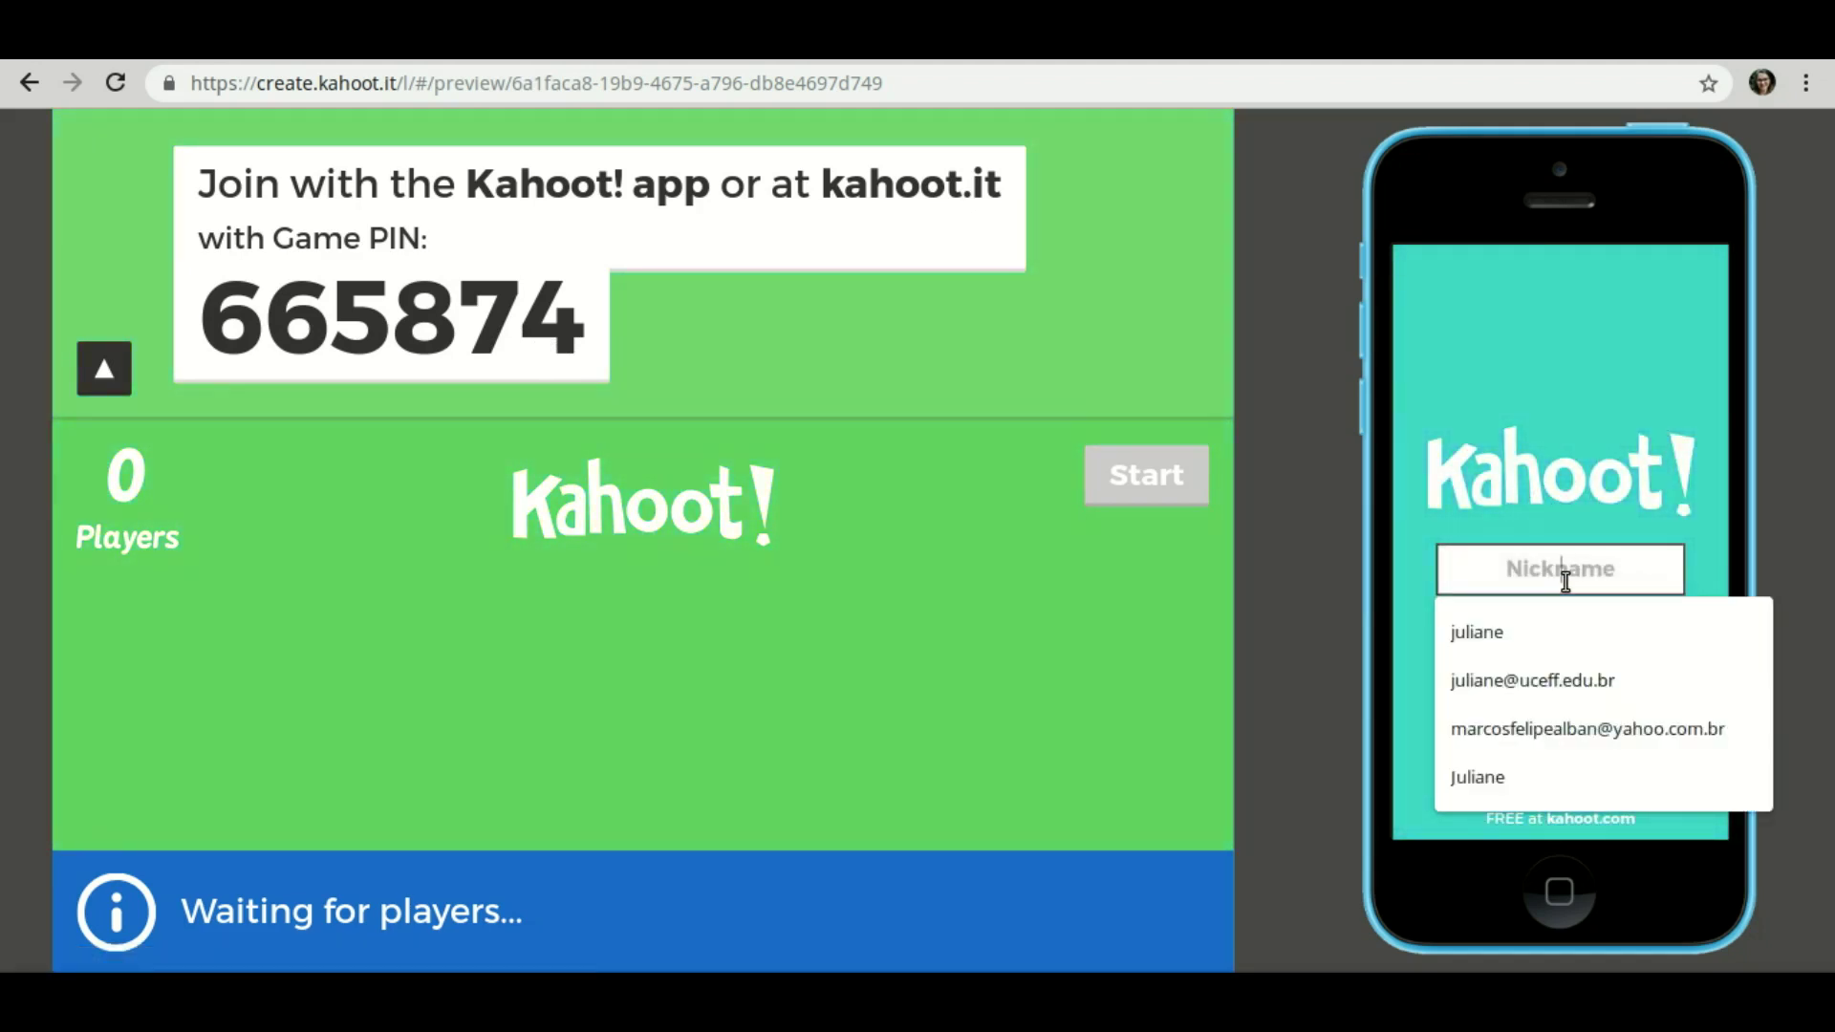
text(Juliane)
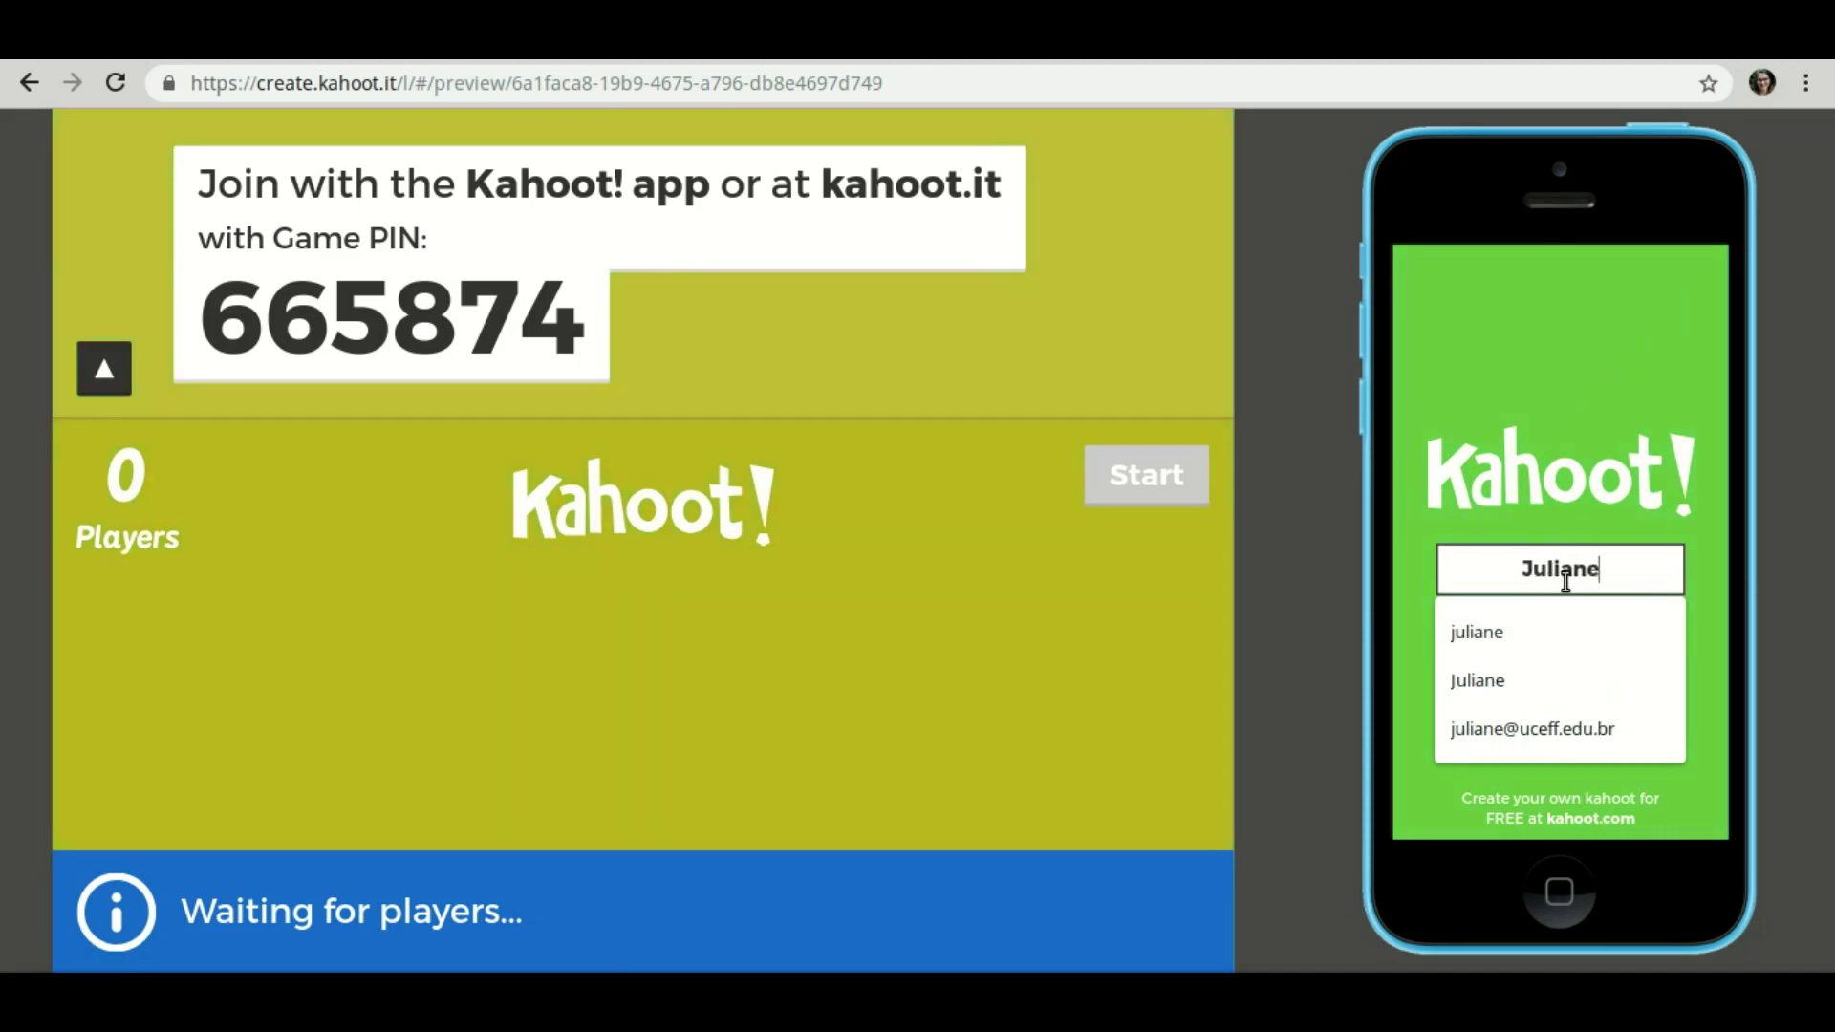
click(1579, 647)
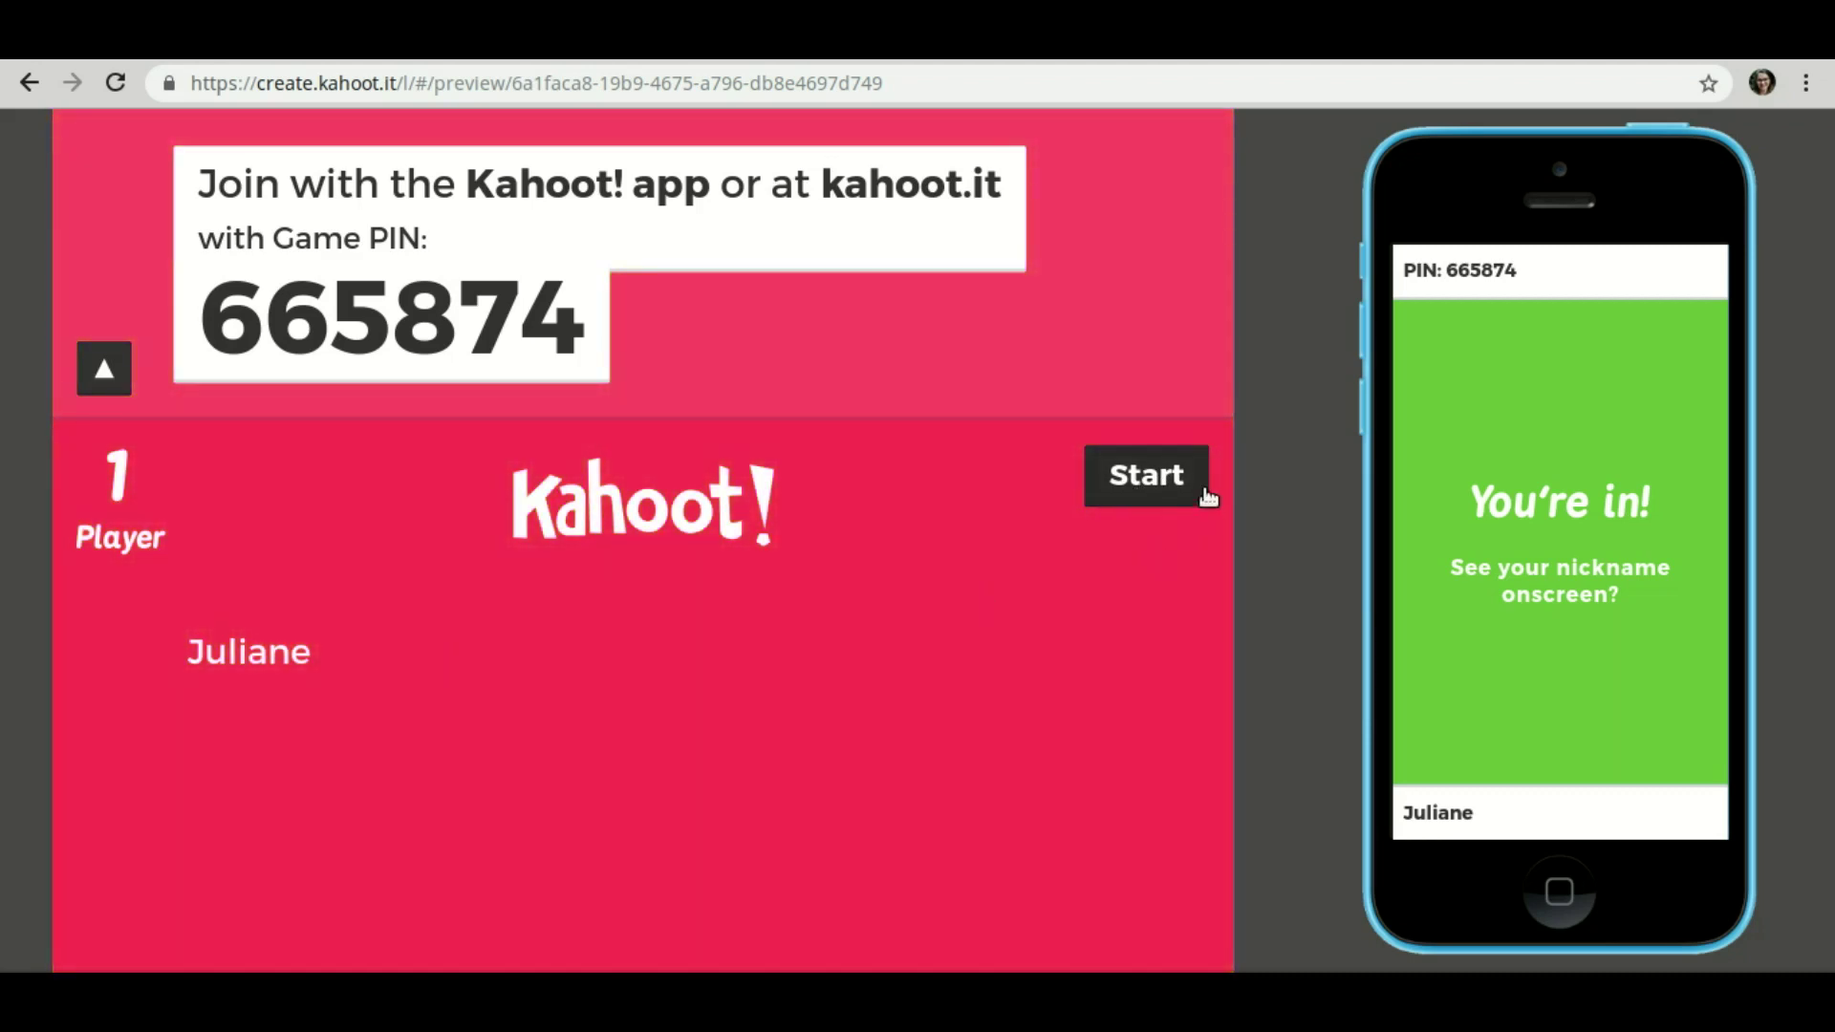
click(1181, 493)
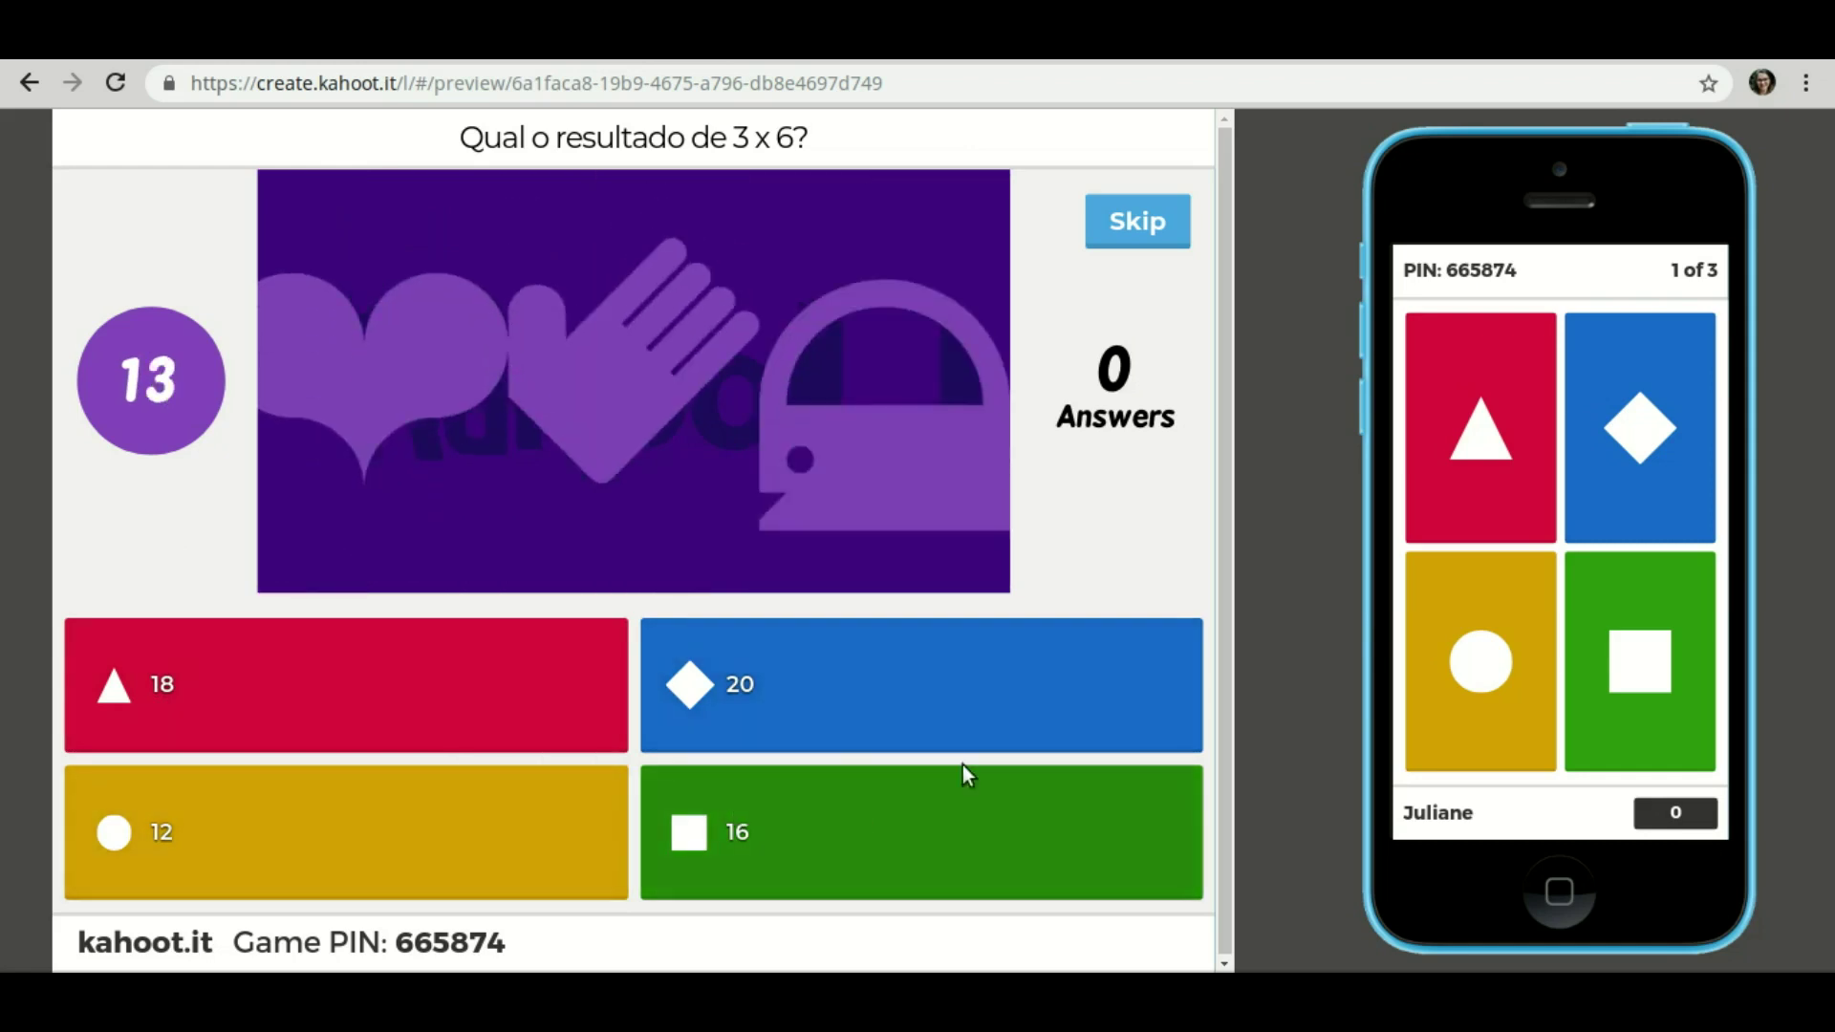
Answer 18 to '3 x 6' on the phone, view the scoreboard, and advance to question 2.
click(1513, 435)
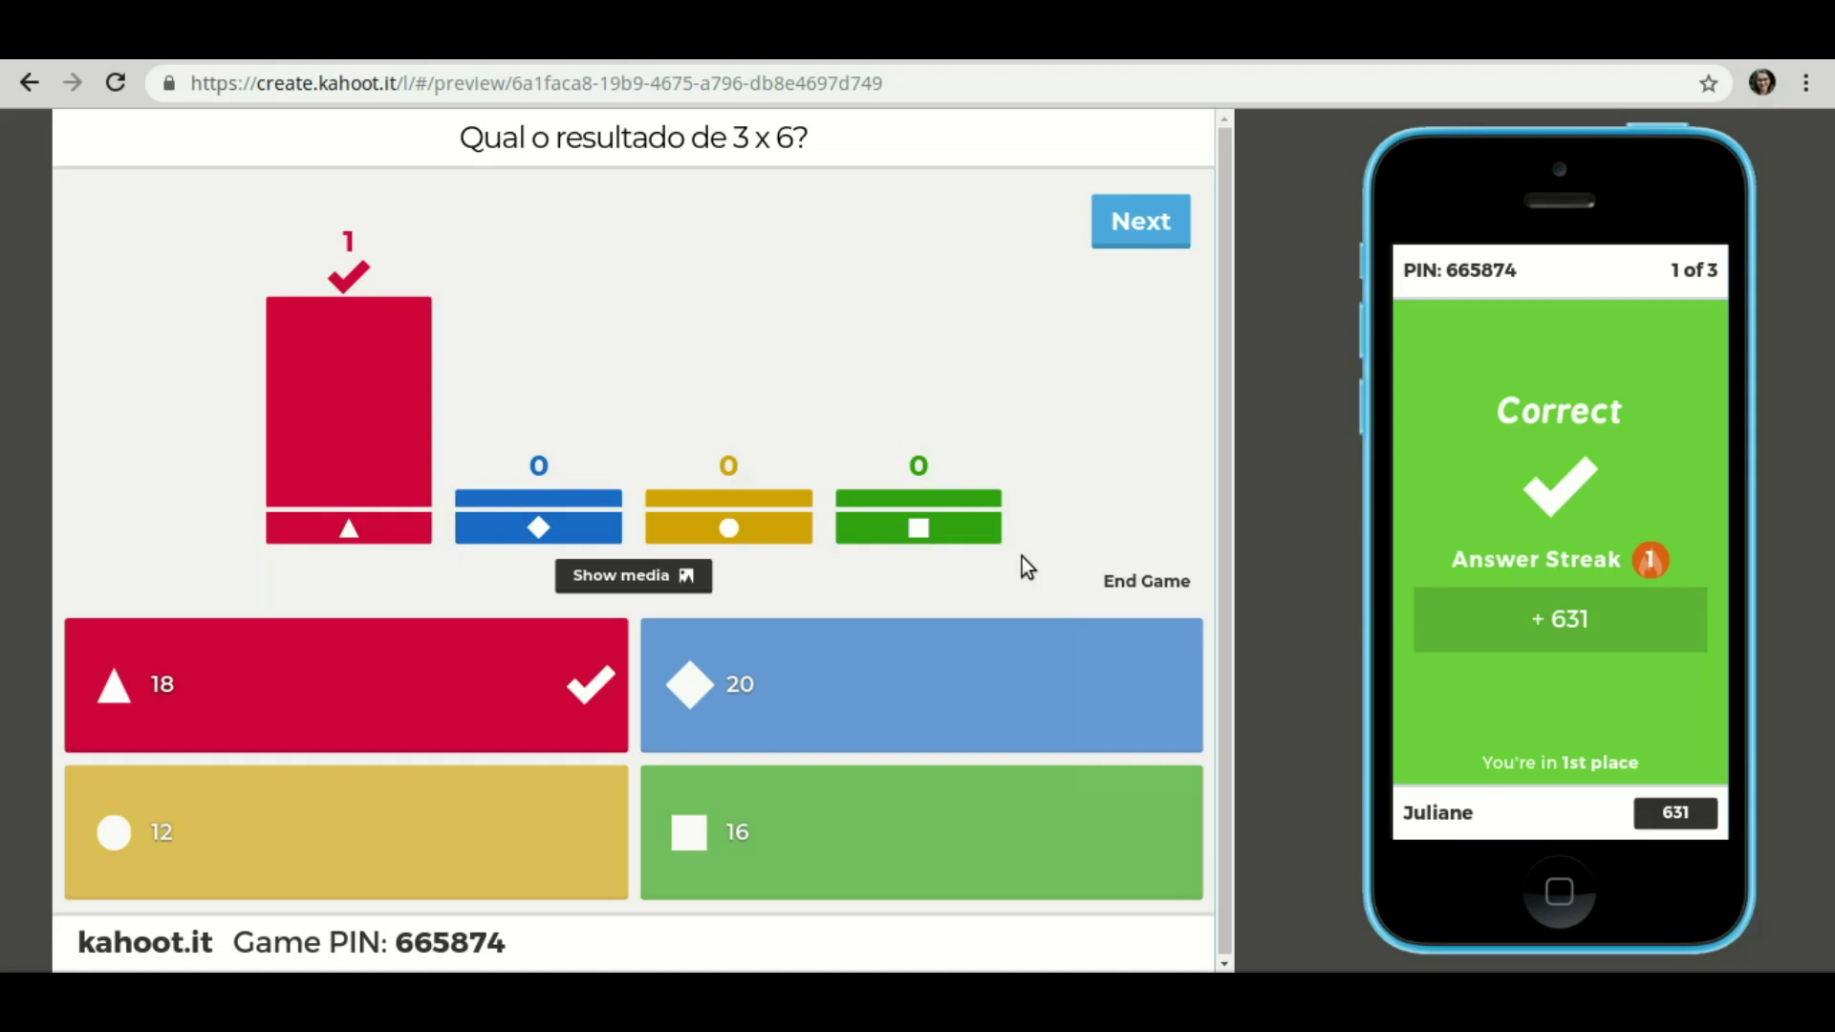
click(1137, 228)
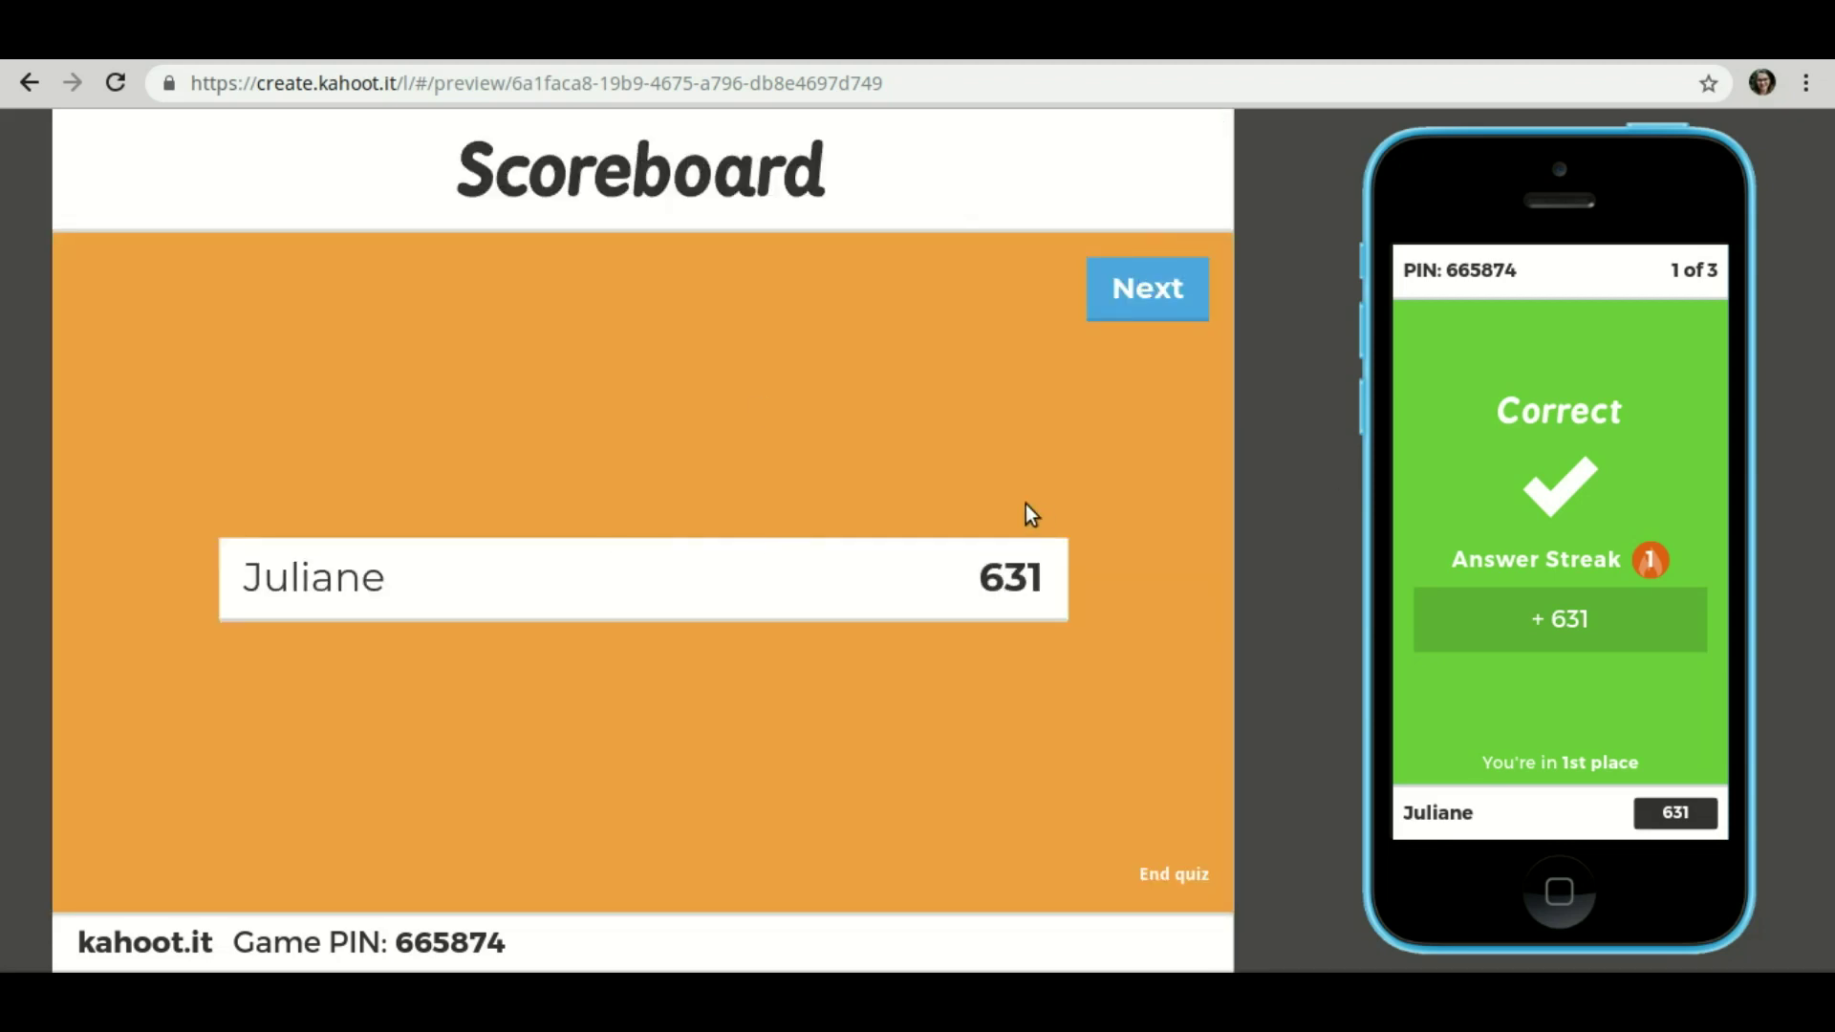
click(1109, 287)
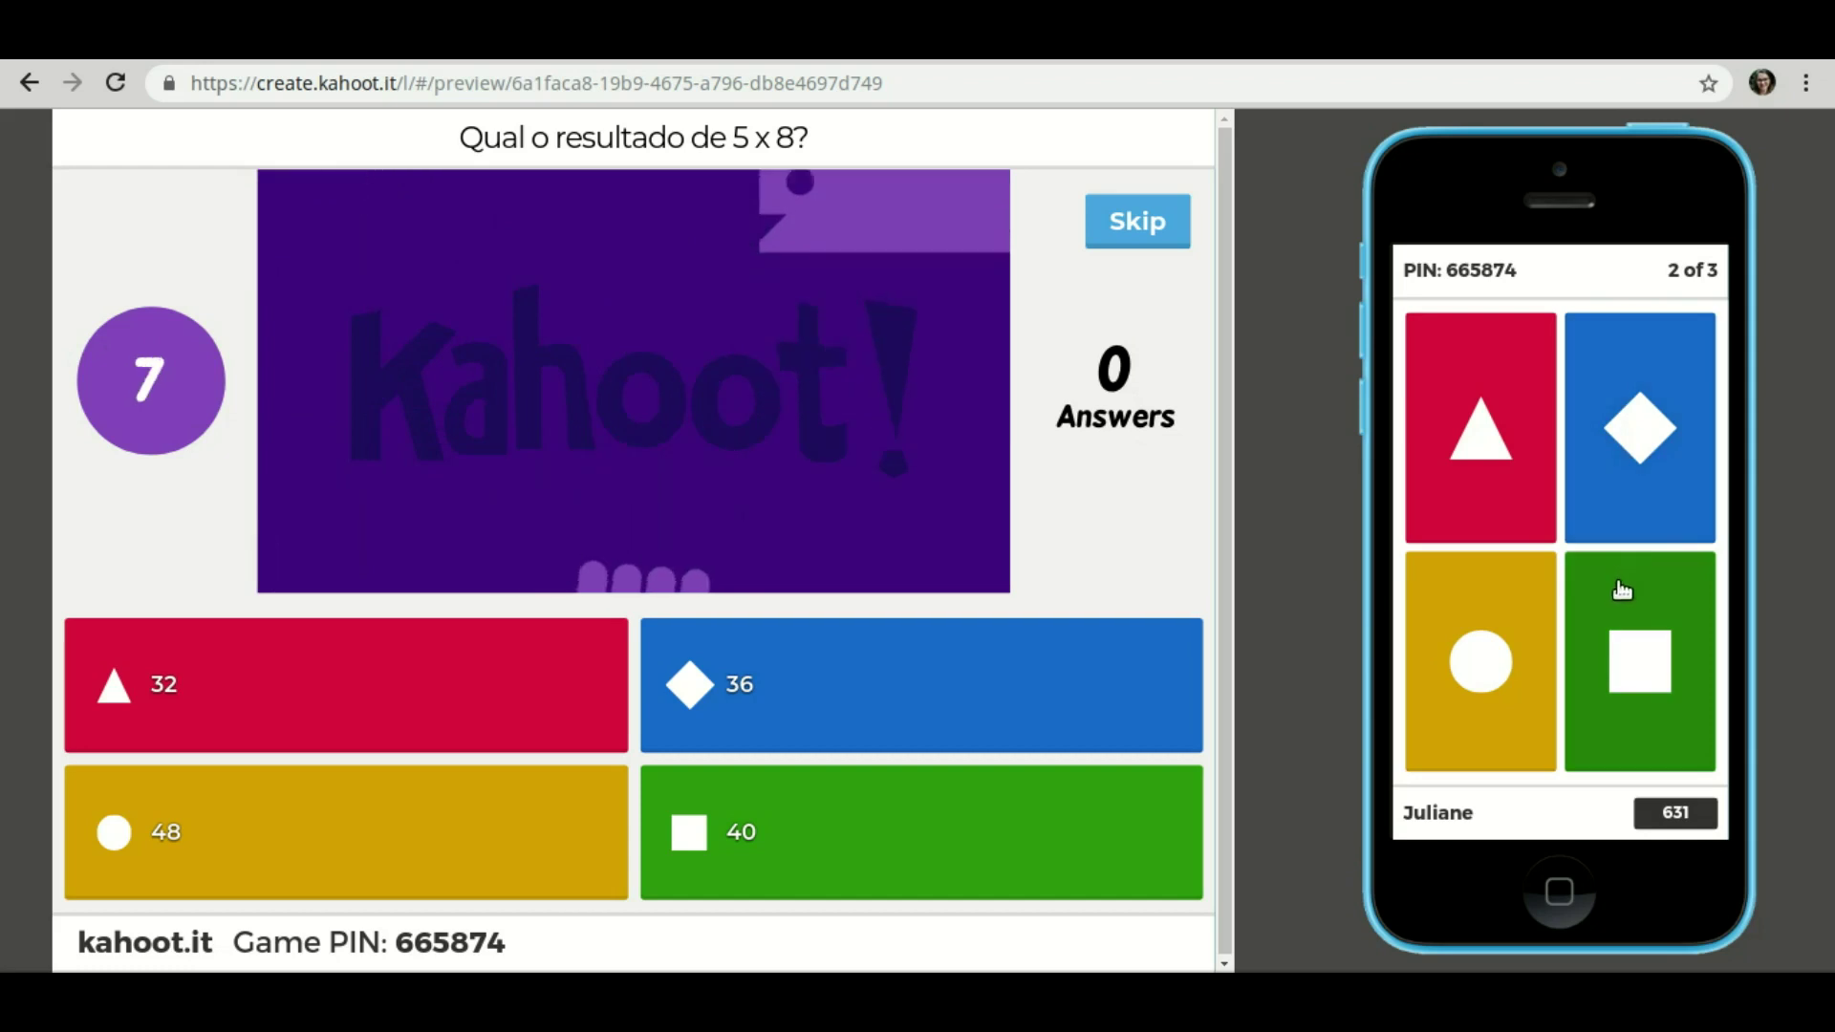
Answer 36 to '5 x 8' on the phone, view the scoreboard, and advance to question 3.
click(1631, 469)
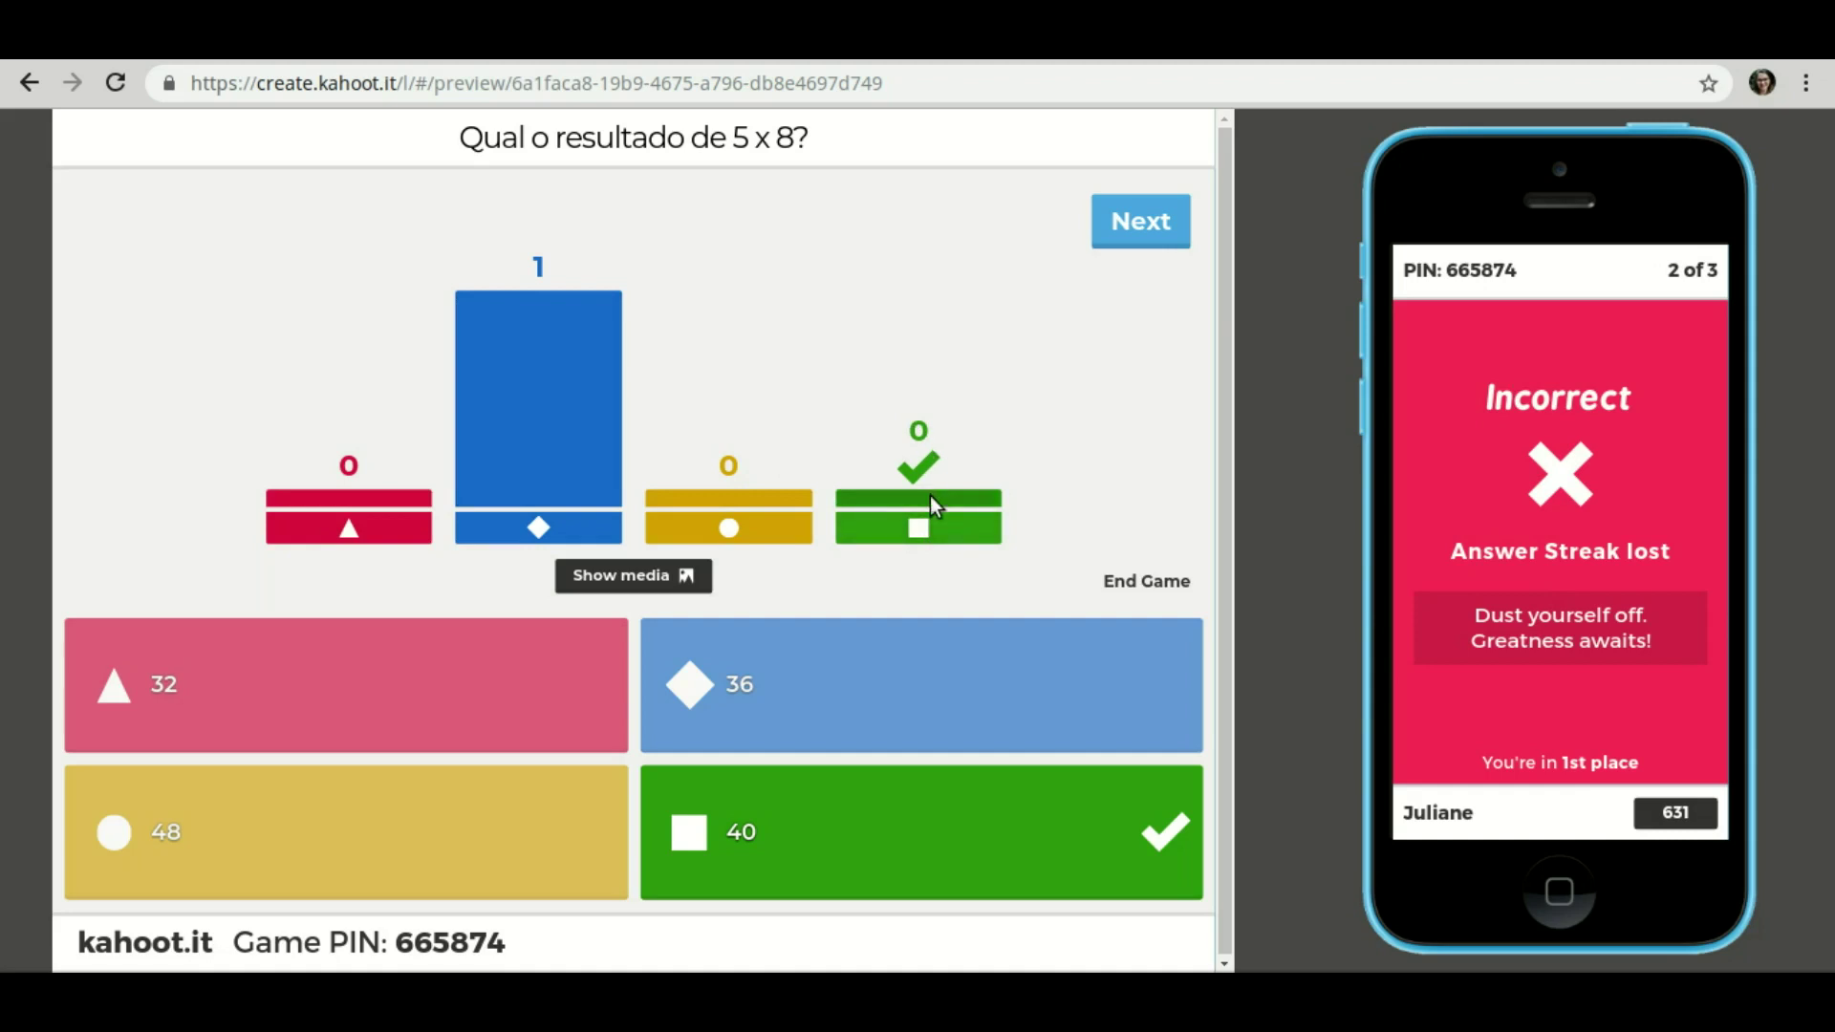
click(1110, 226)
click(1132, 287)
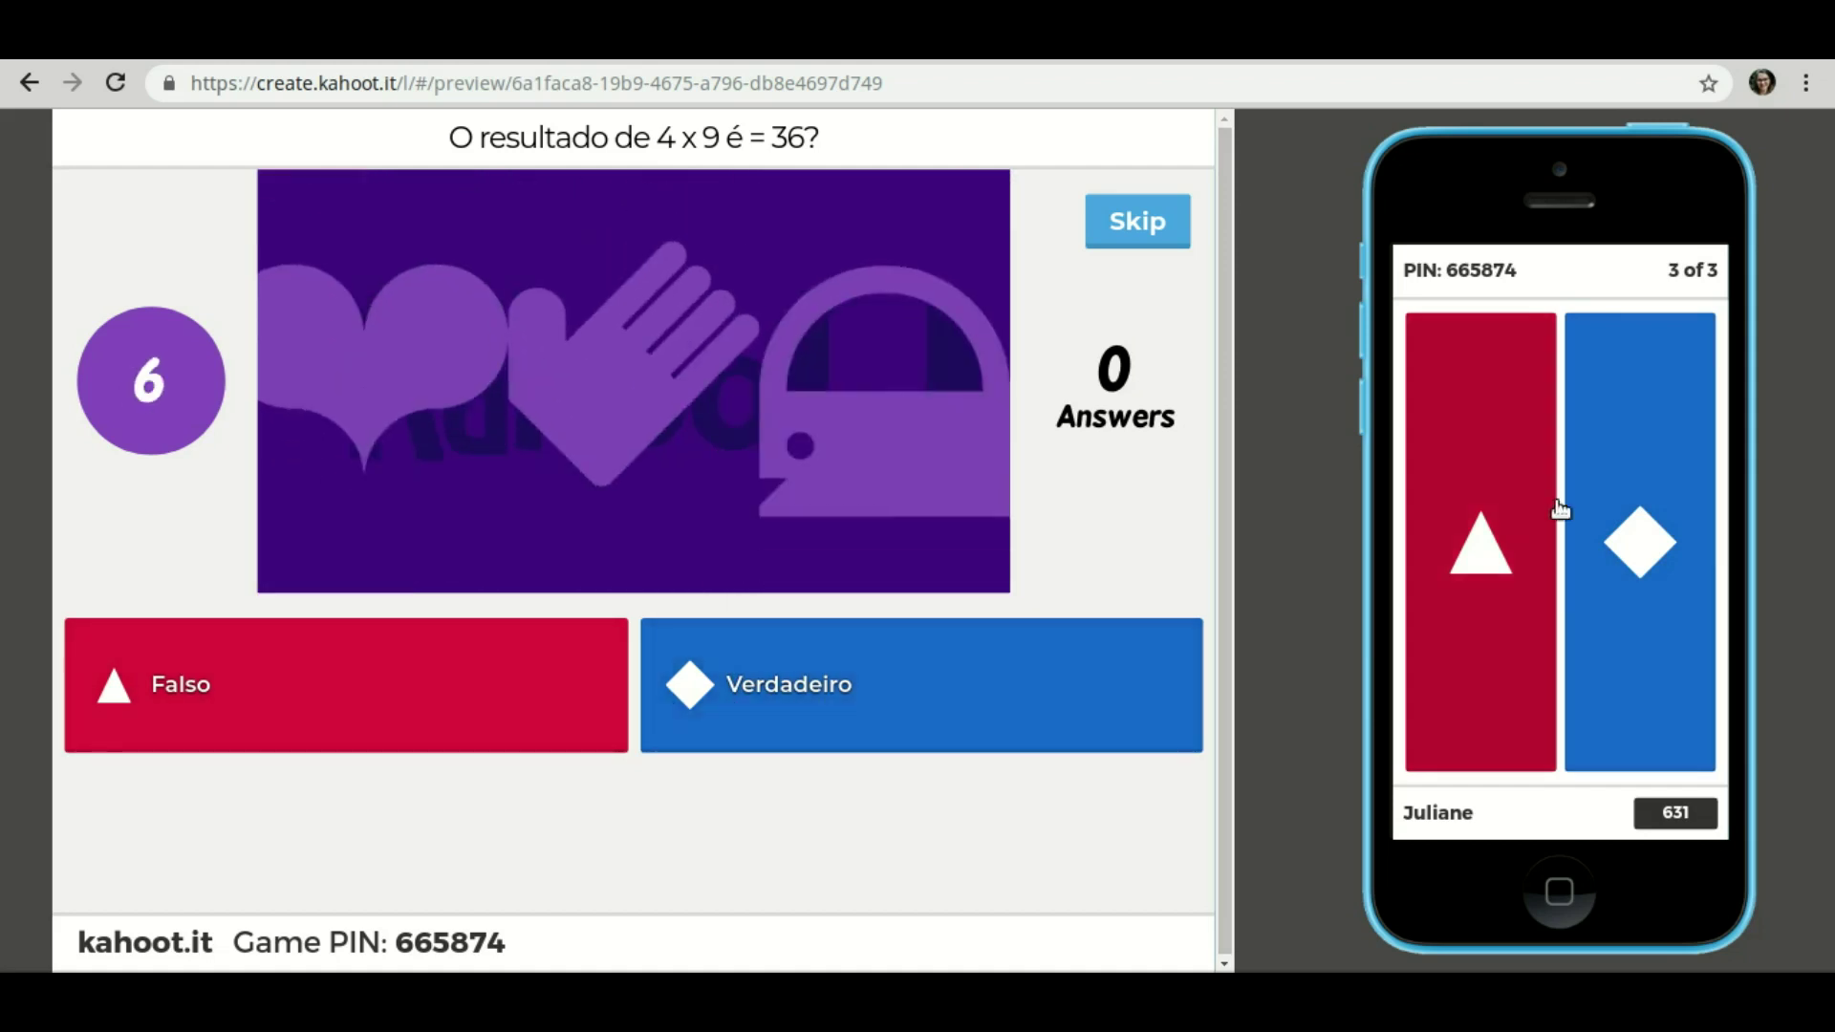
Answer Verdadeiro to '4 x 9 = 36?' on the phone and move on to the podium.
click(1636, 513)
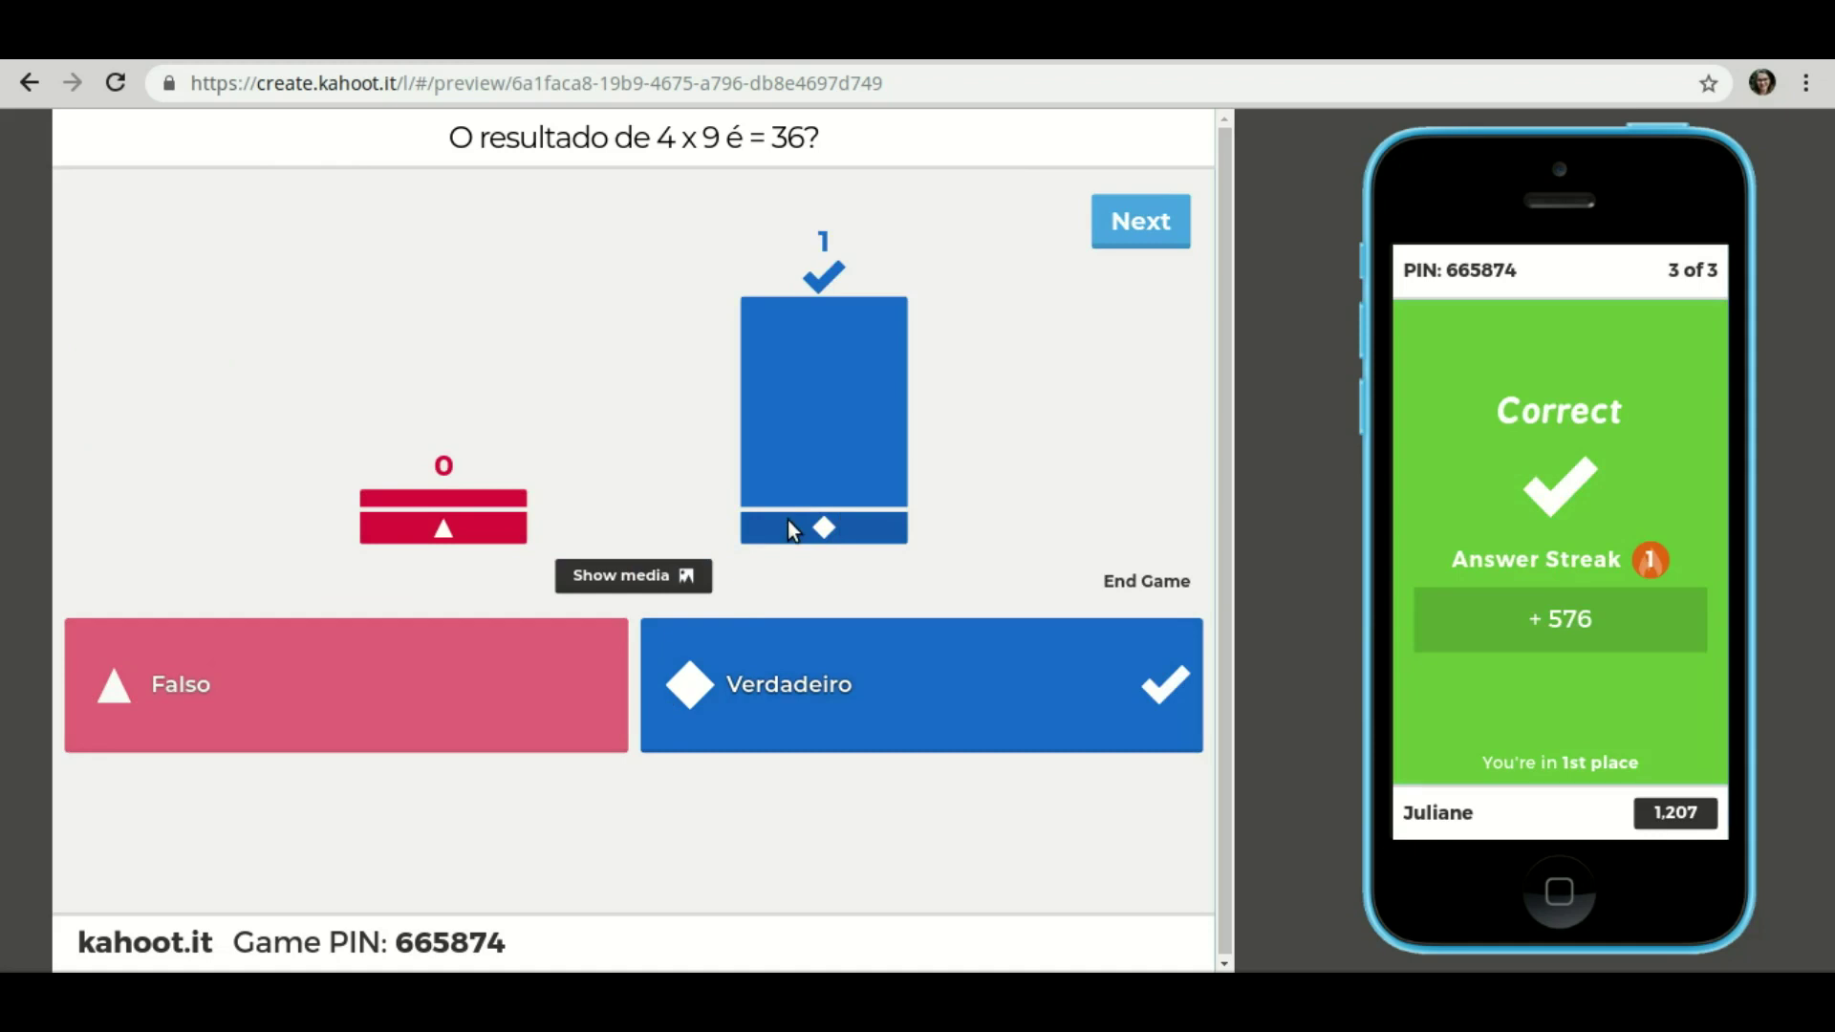
click(1136, 228)
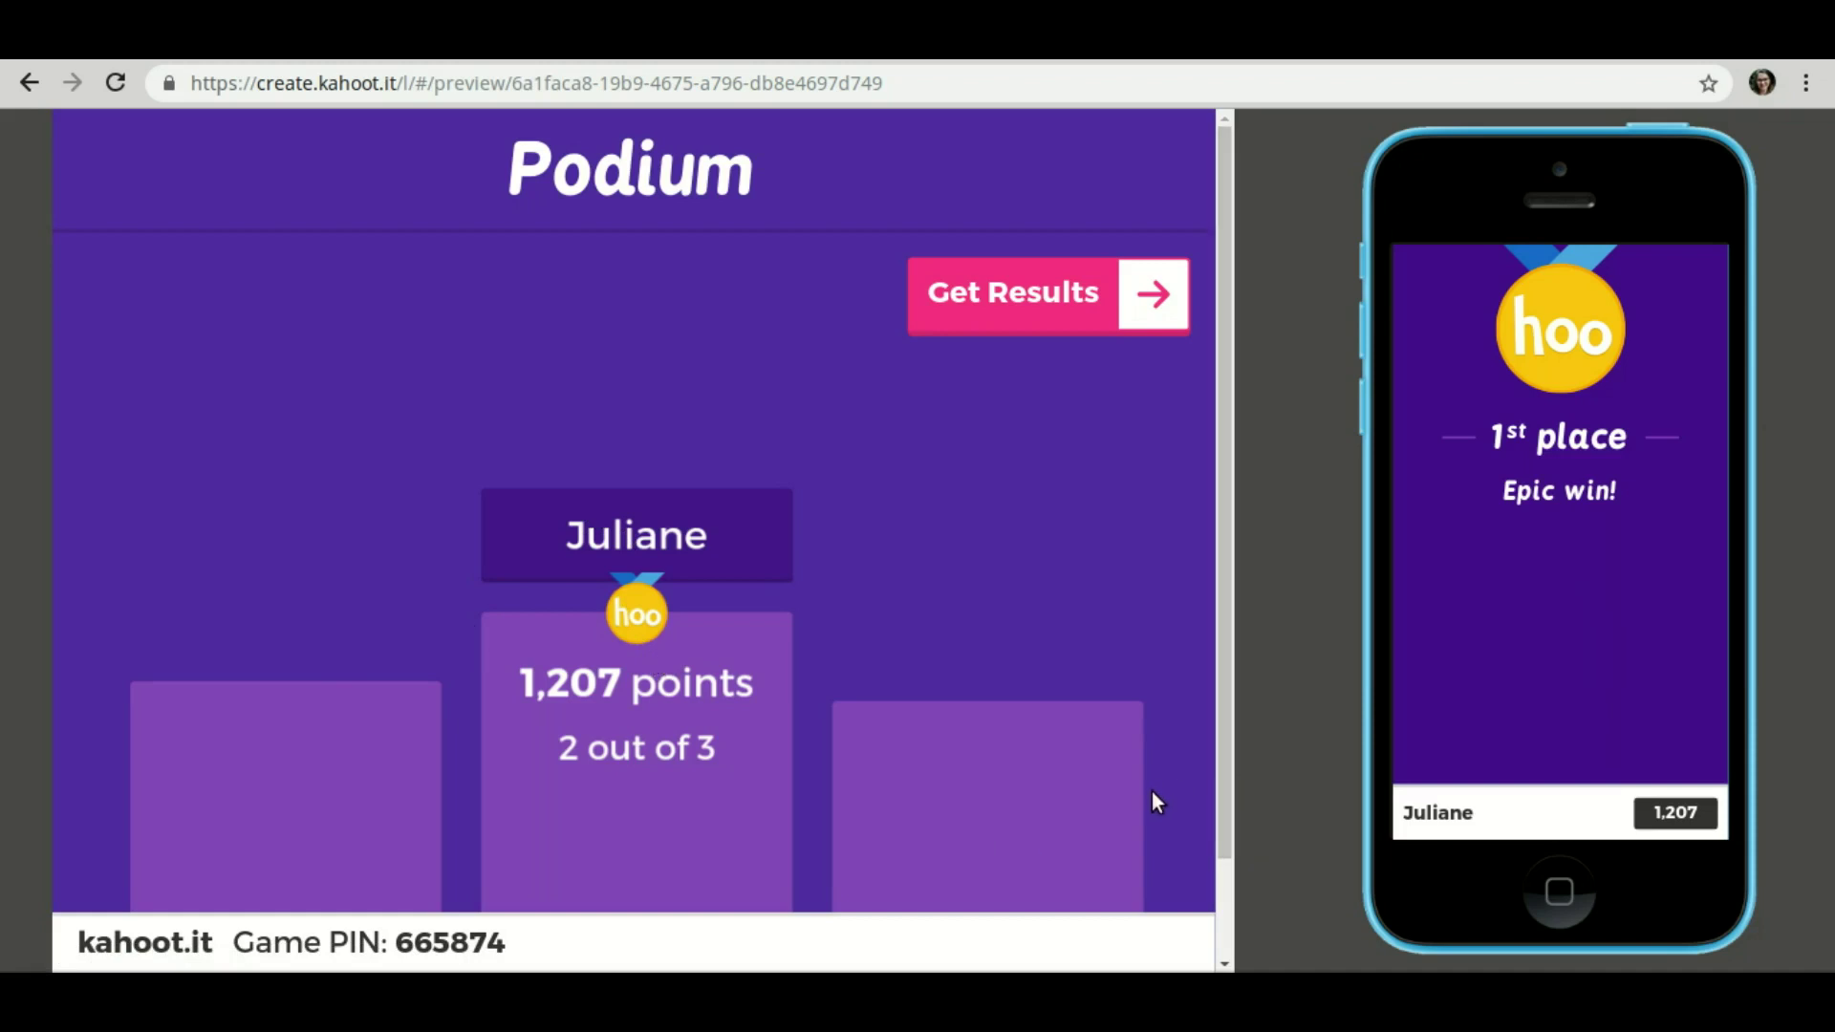
Download the game results as a spreadsheet via Direct Download and open results (1).xlsx.
click(995, 295)
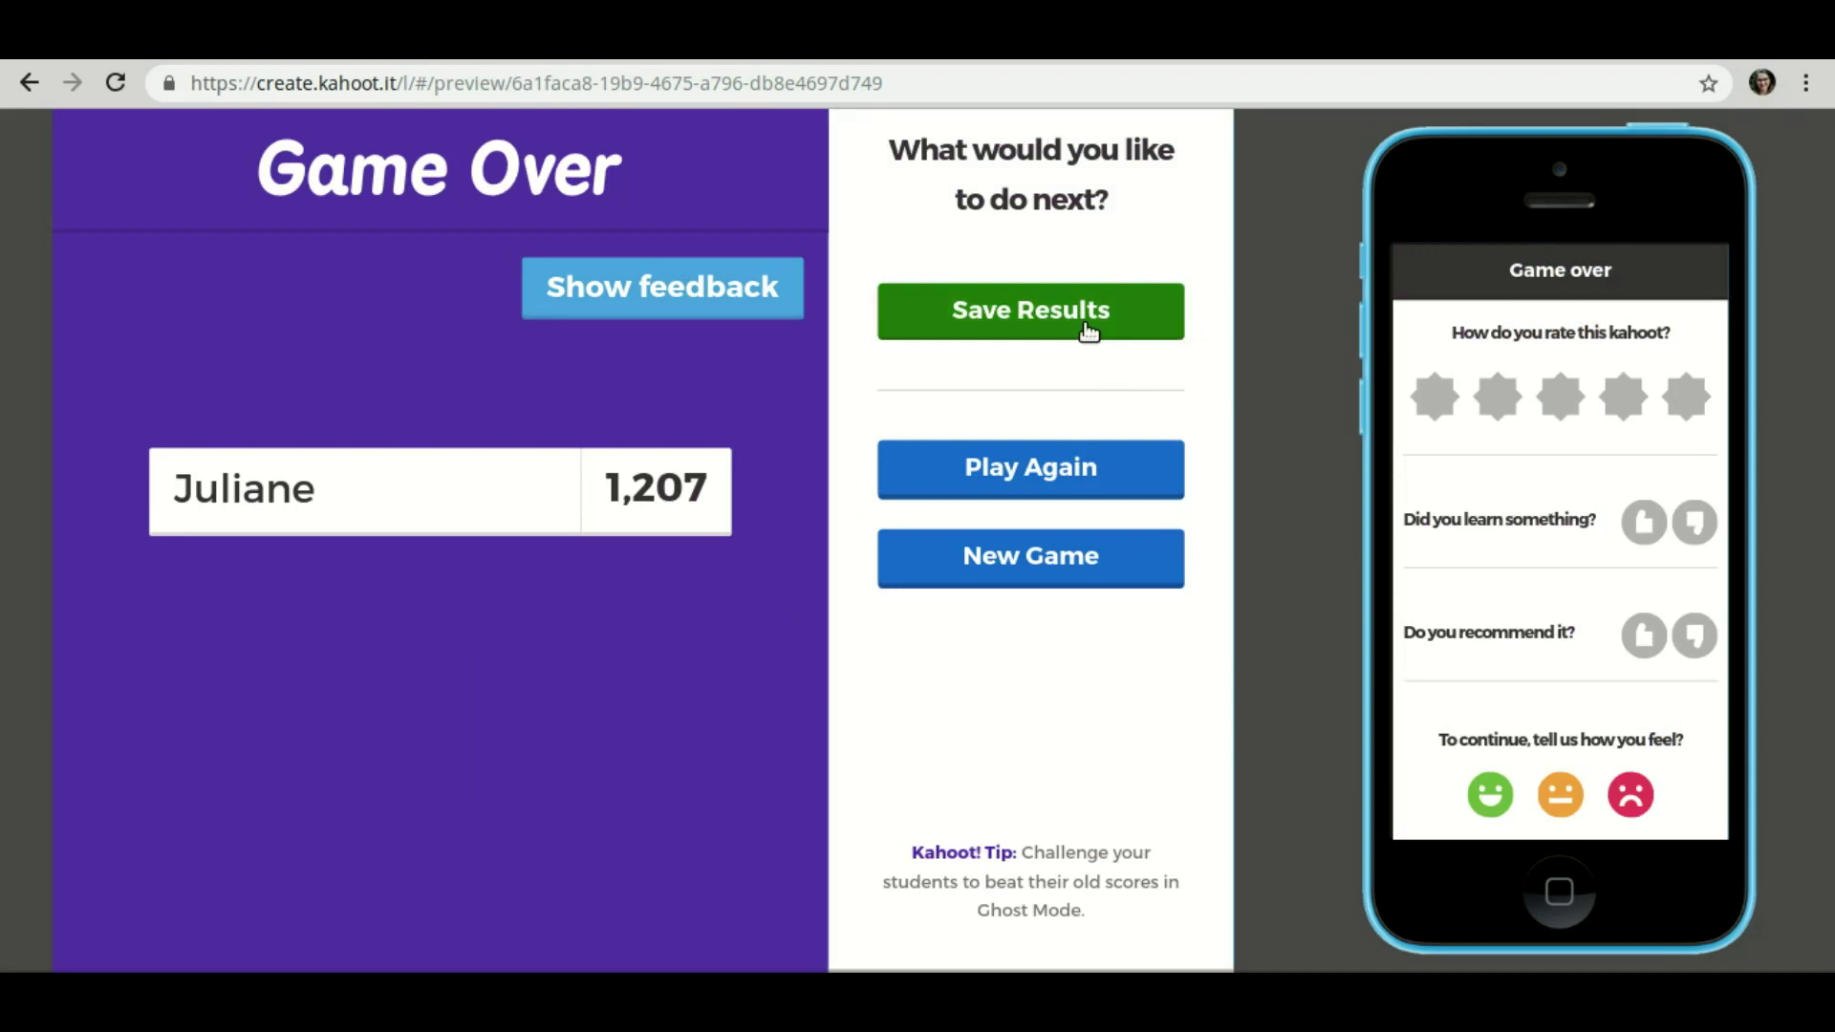
click(1086, 331)
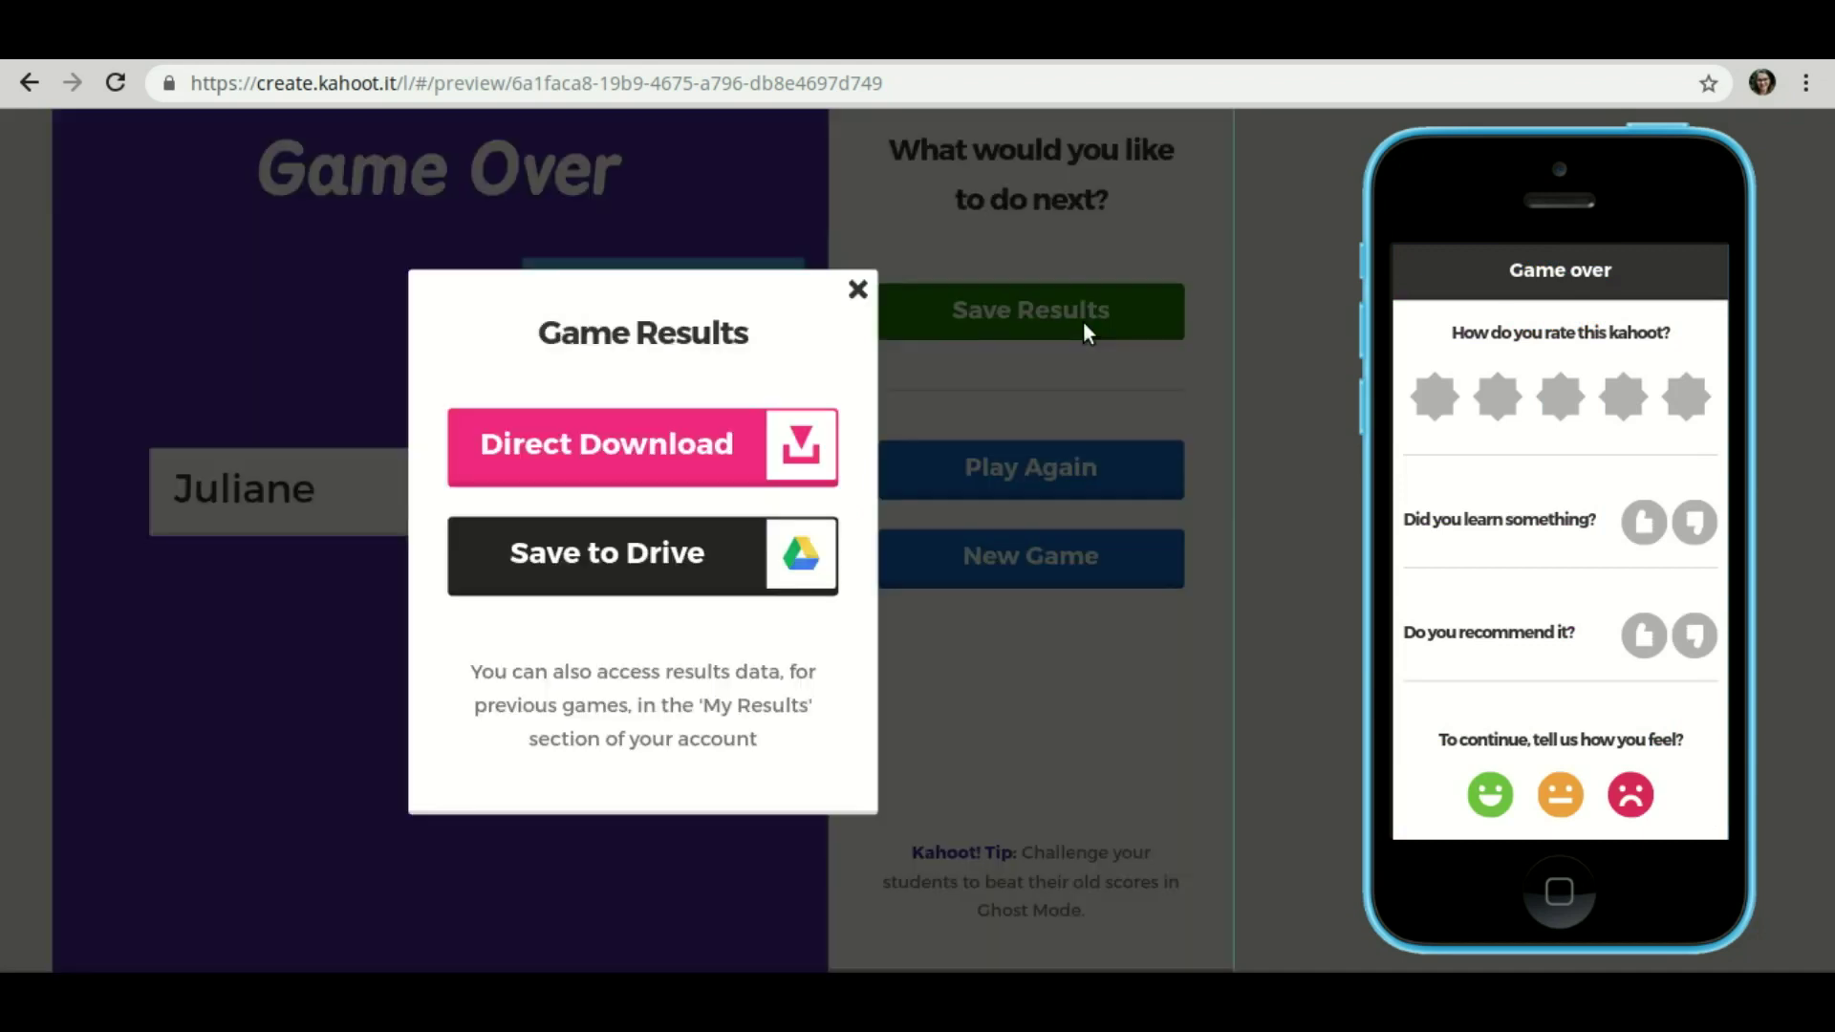
click(692, 457)
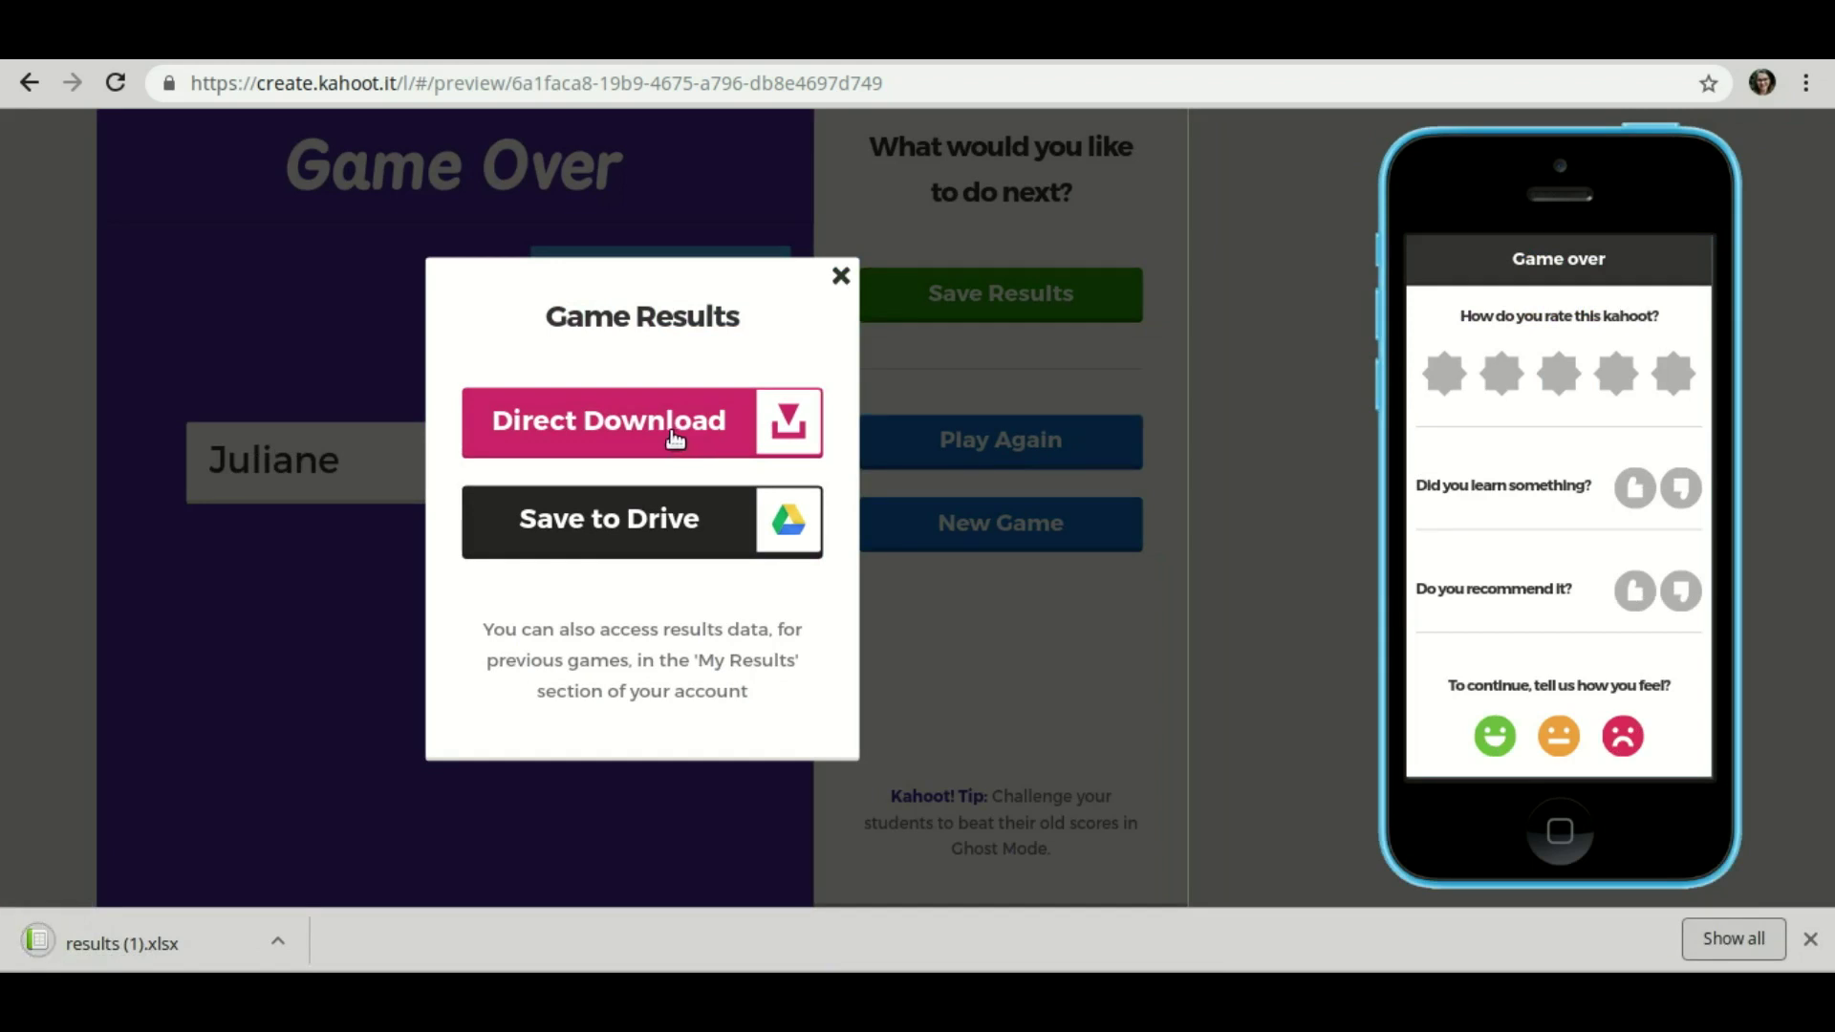
click(173, 945)
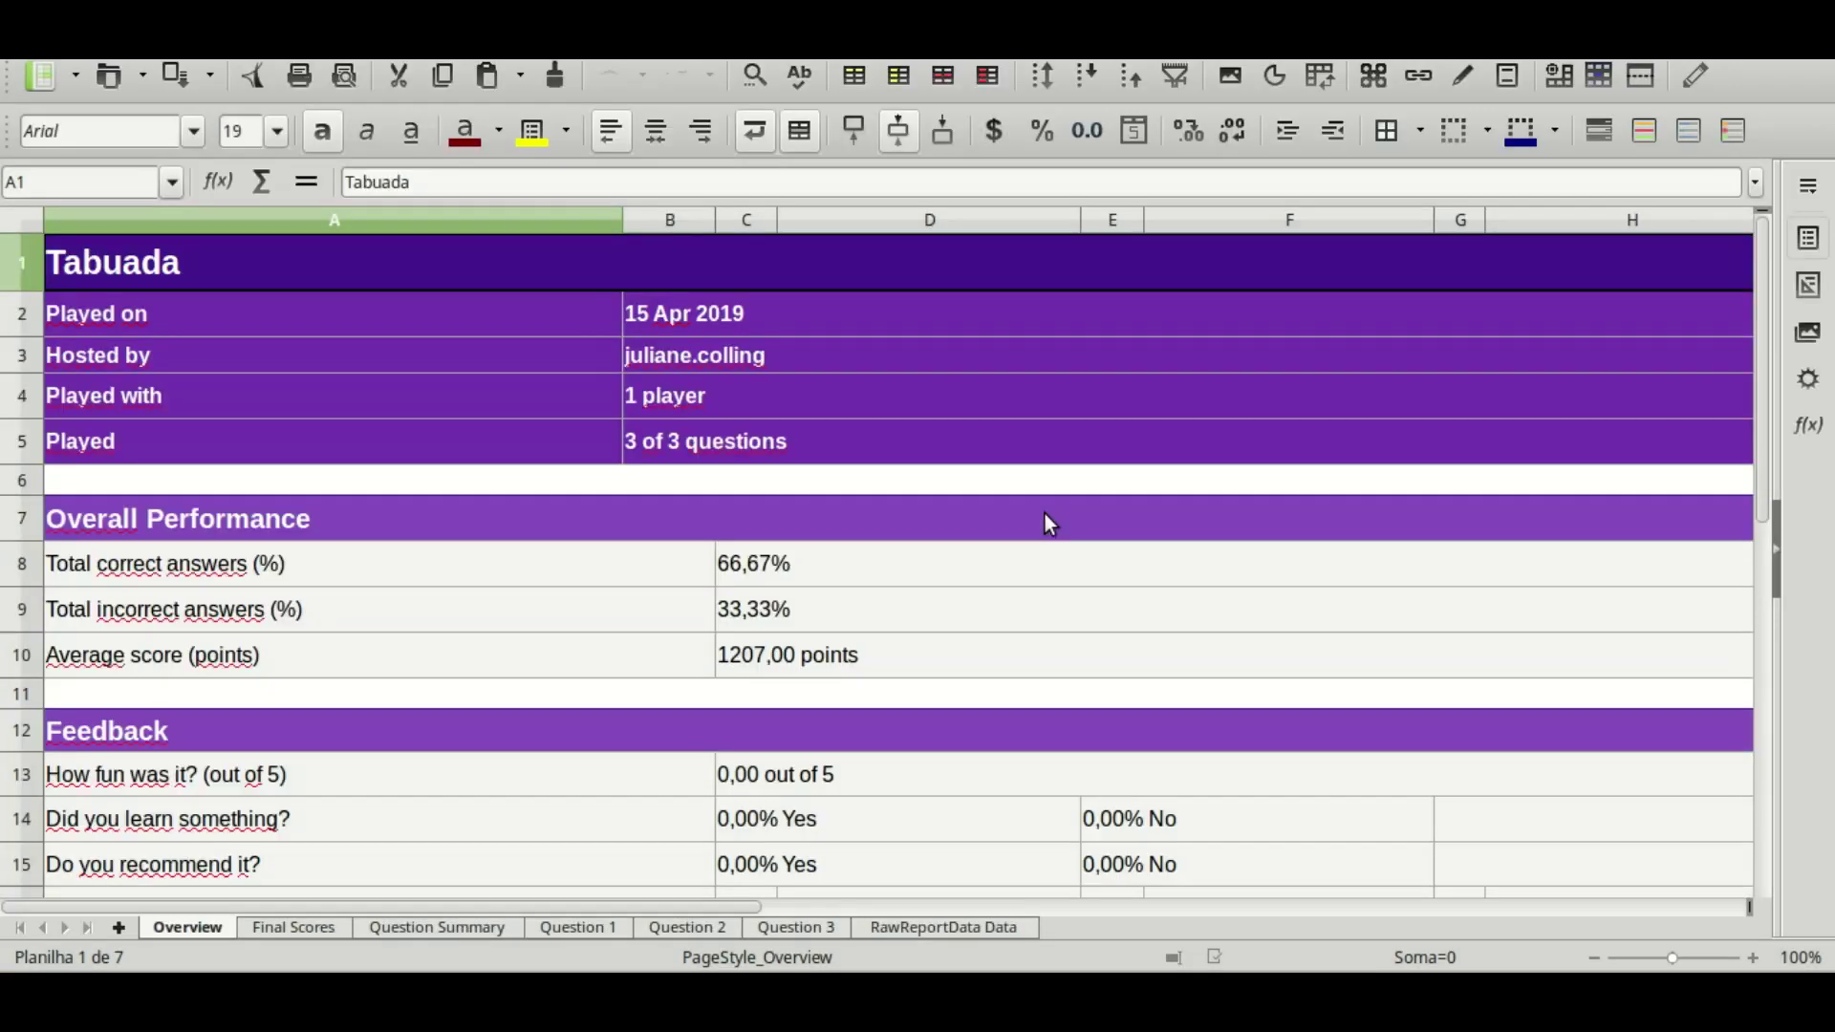
Review the Overview, Final Scores and Question Summary sheets of the results workbook.
scroll(1038, 517, down, 3)
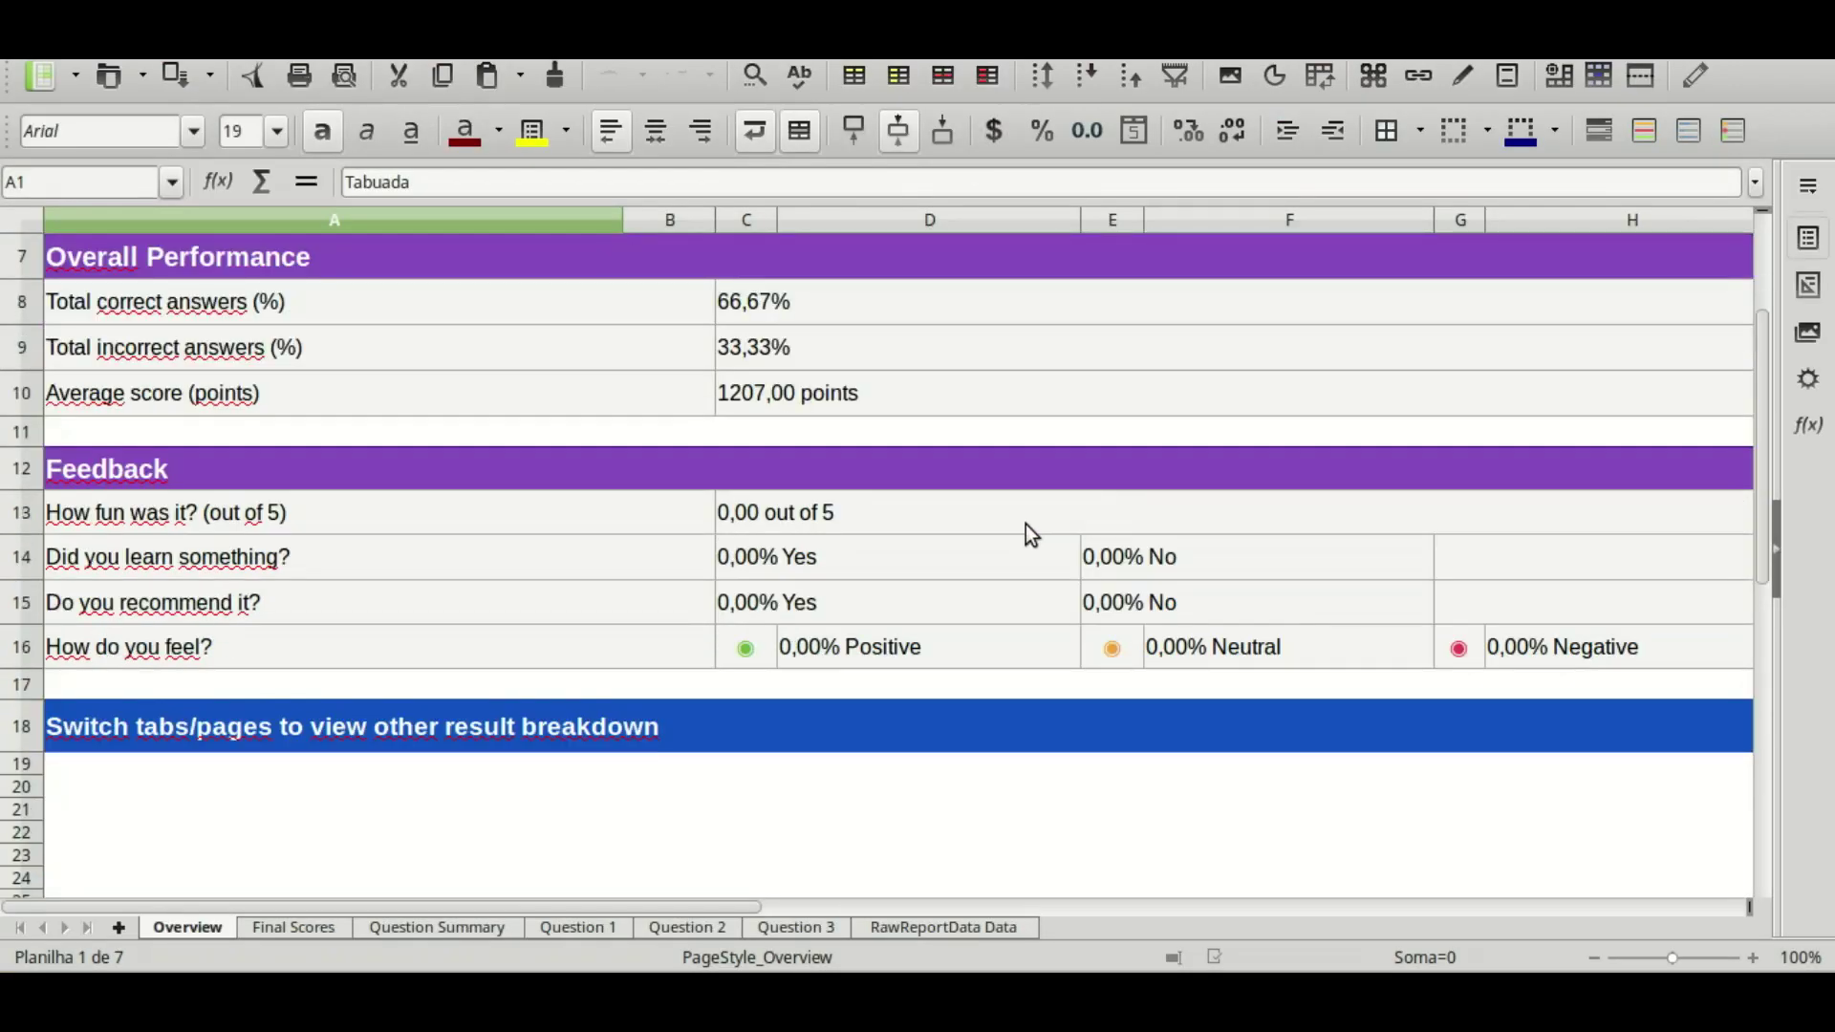
click(297, 928)
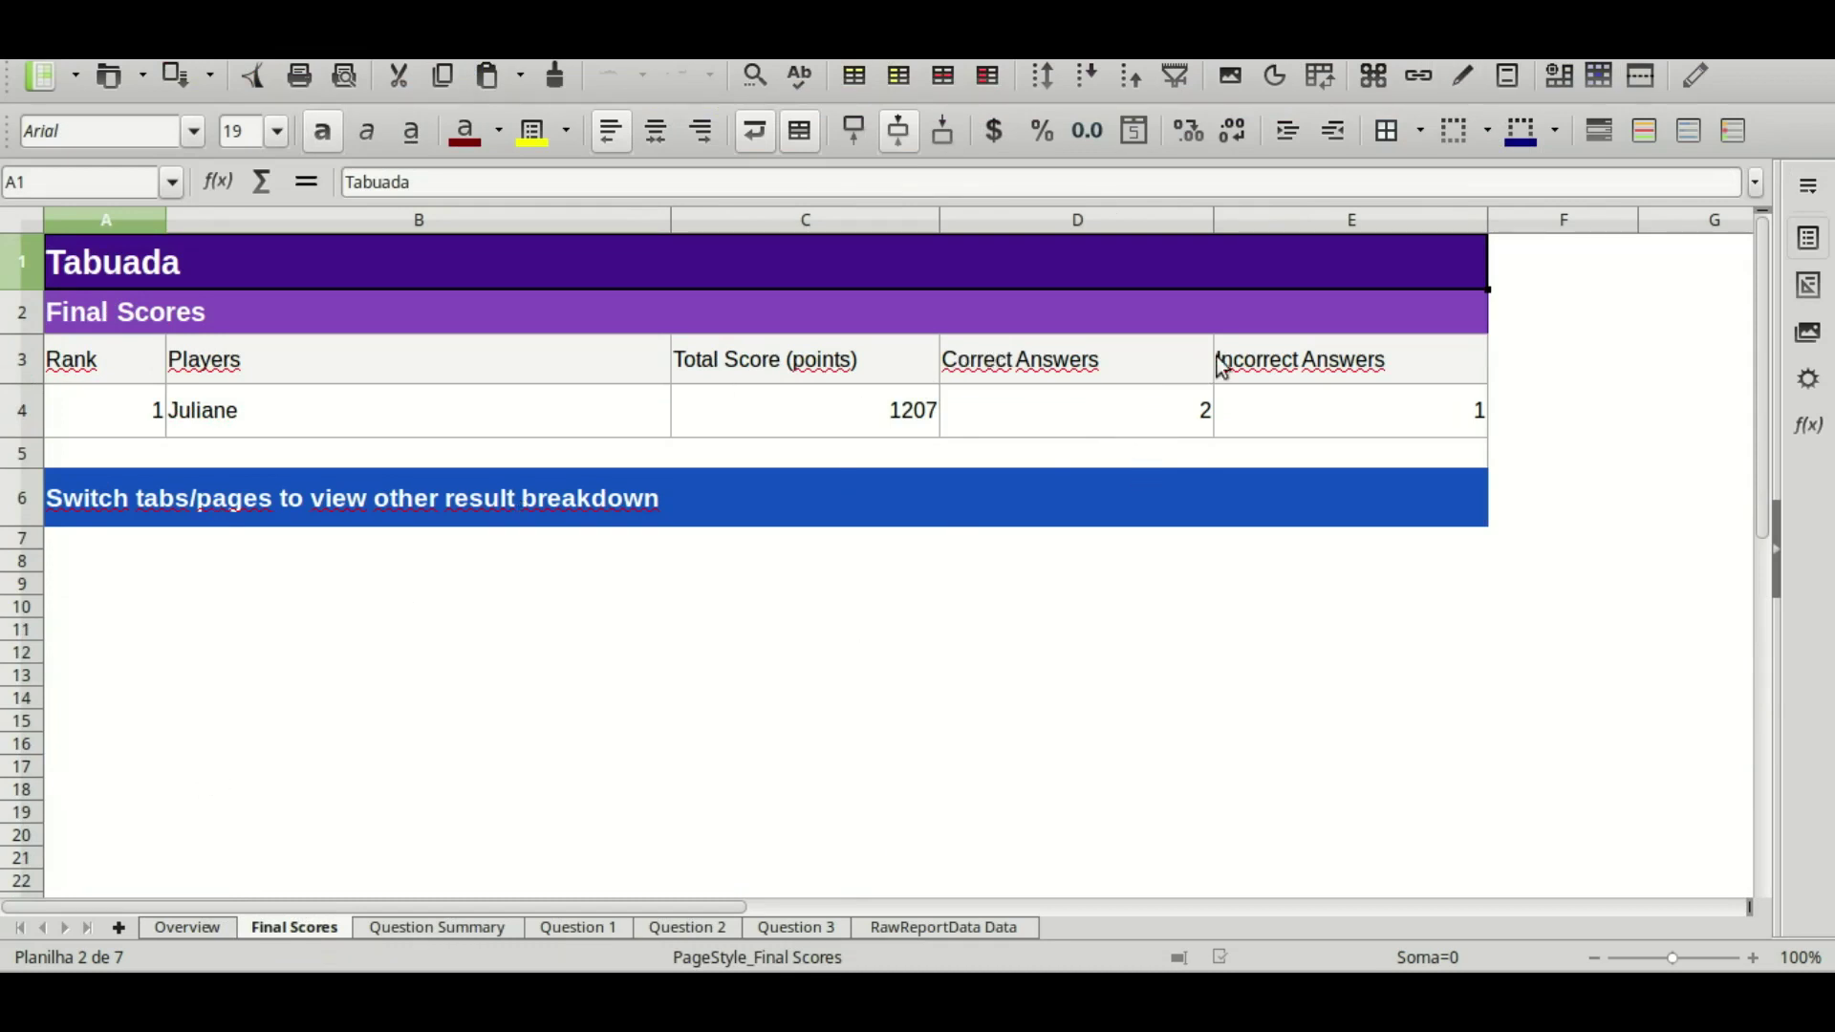
click(495, 929)
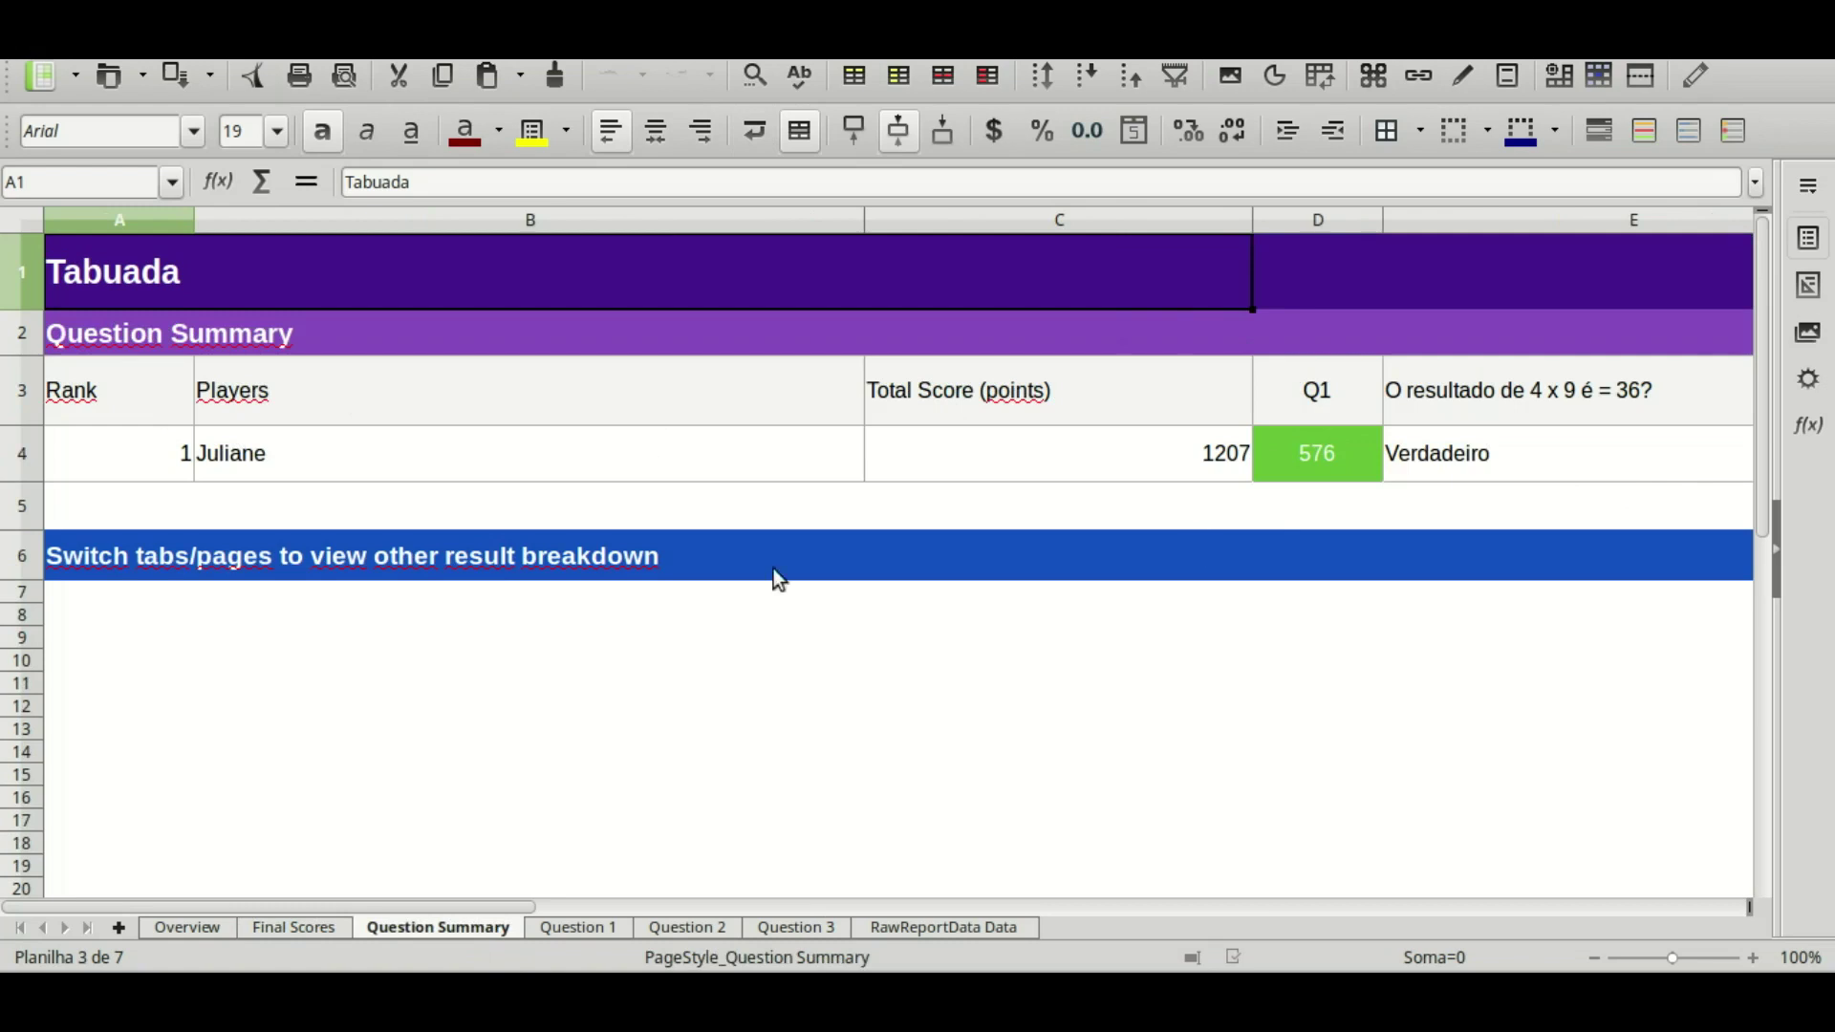
drag(535, 905, 970, 889)
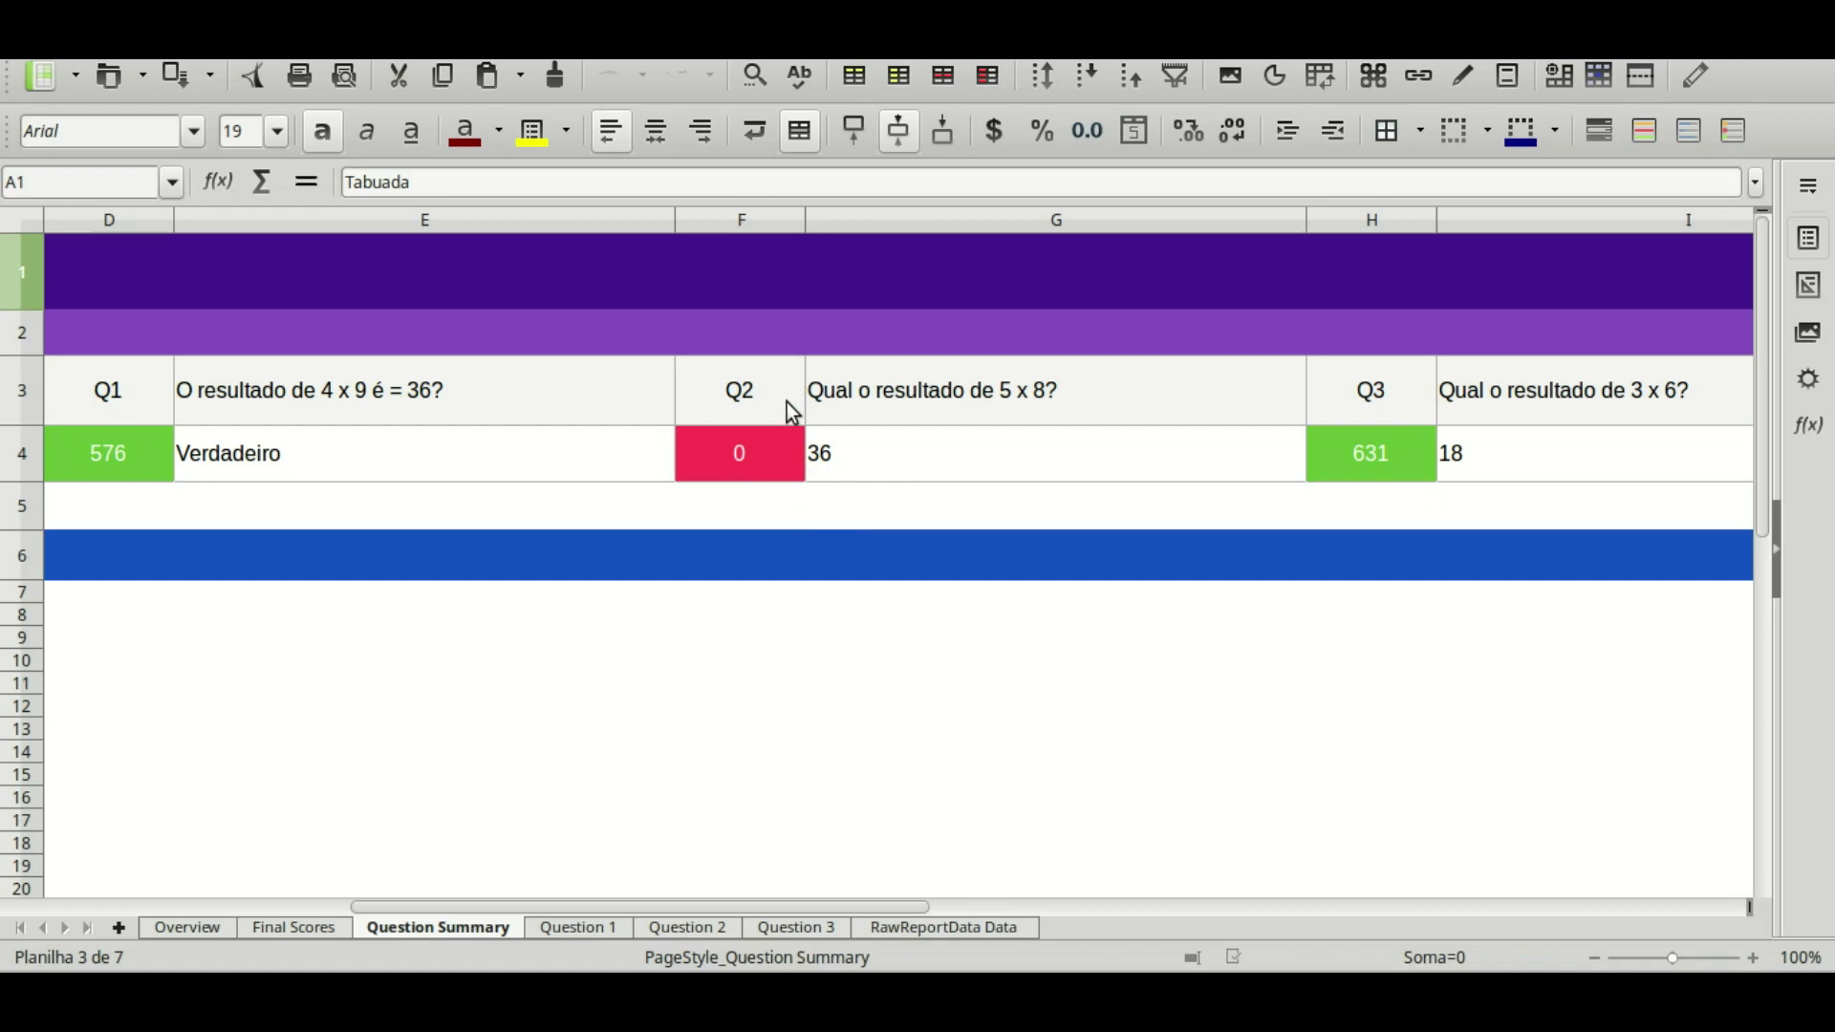
Review the Question 1–3 and RawReportData Data sheets, then return to Overview.
click(569, 927)
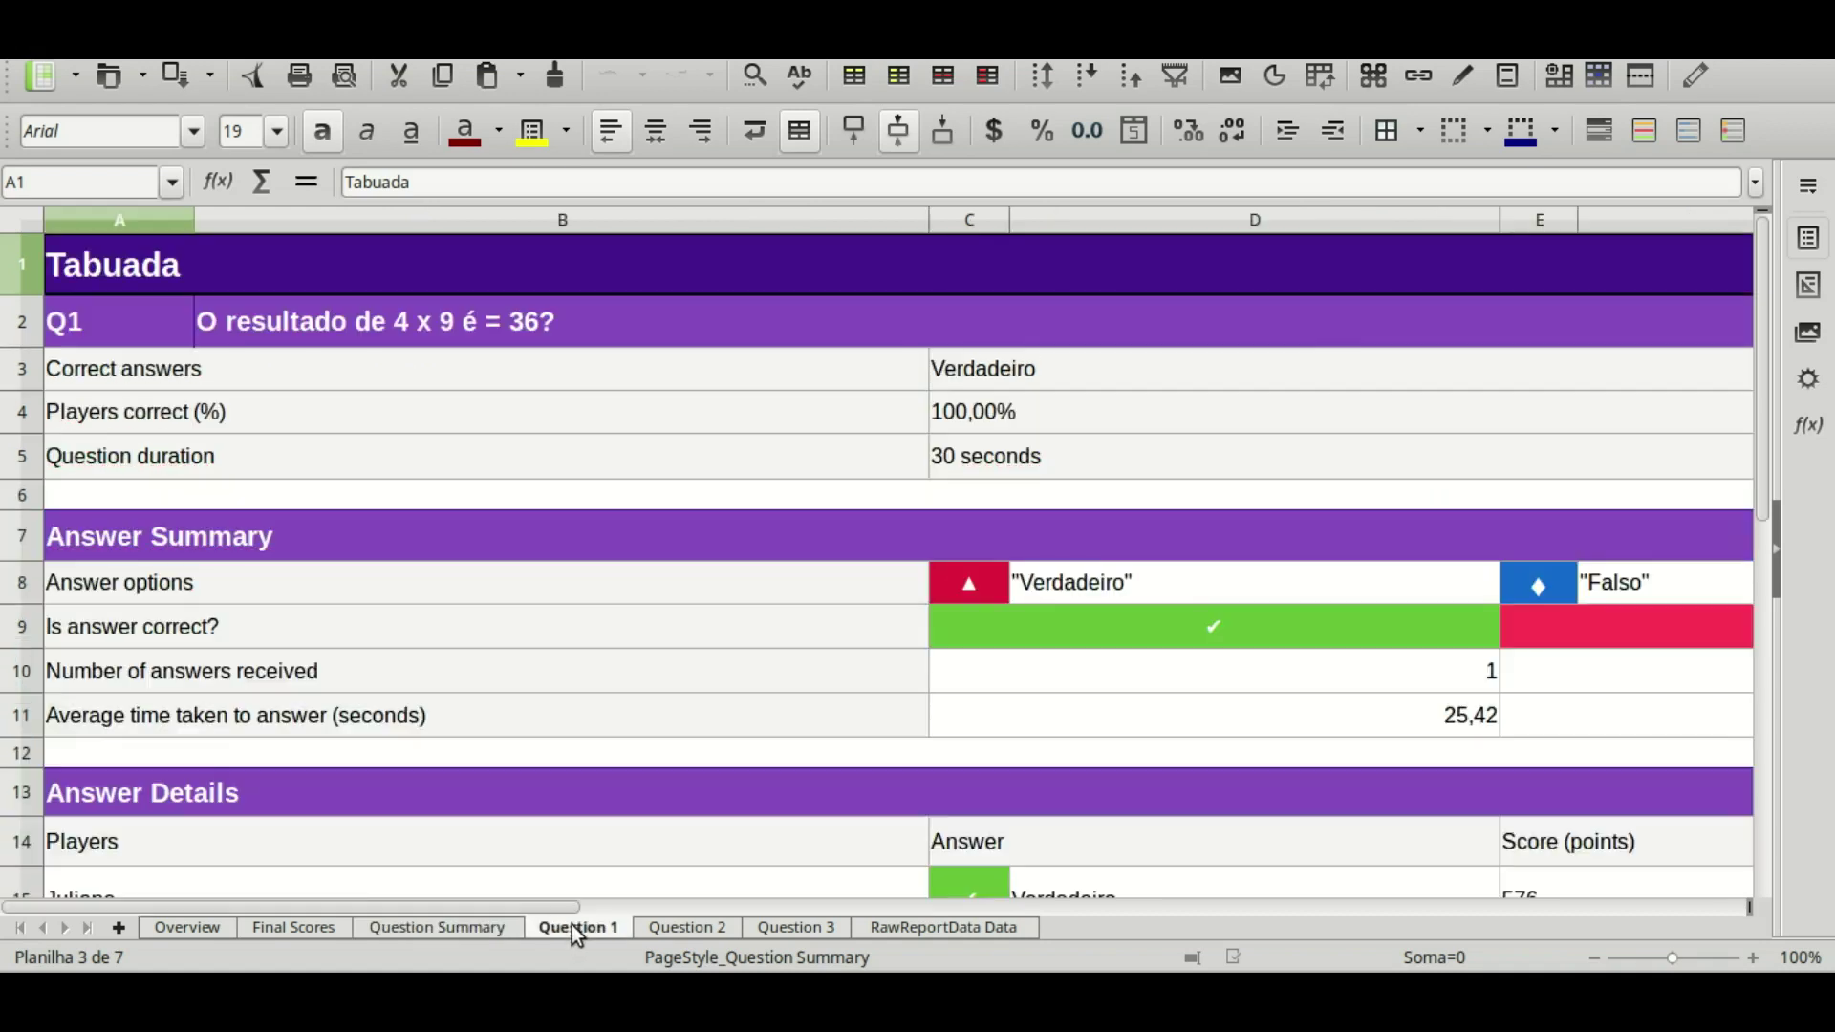
scroll(689, 422, down, 3)
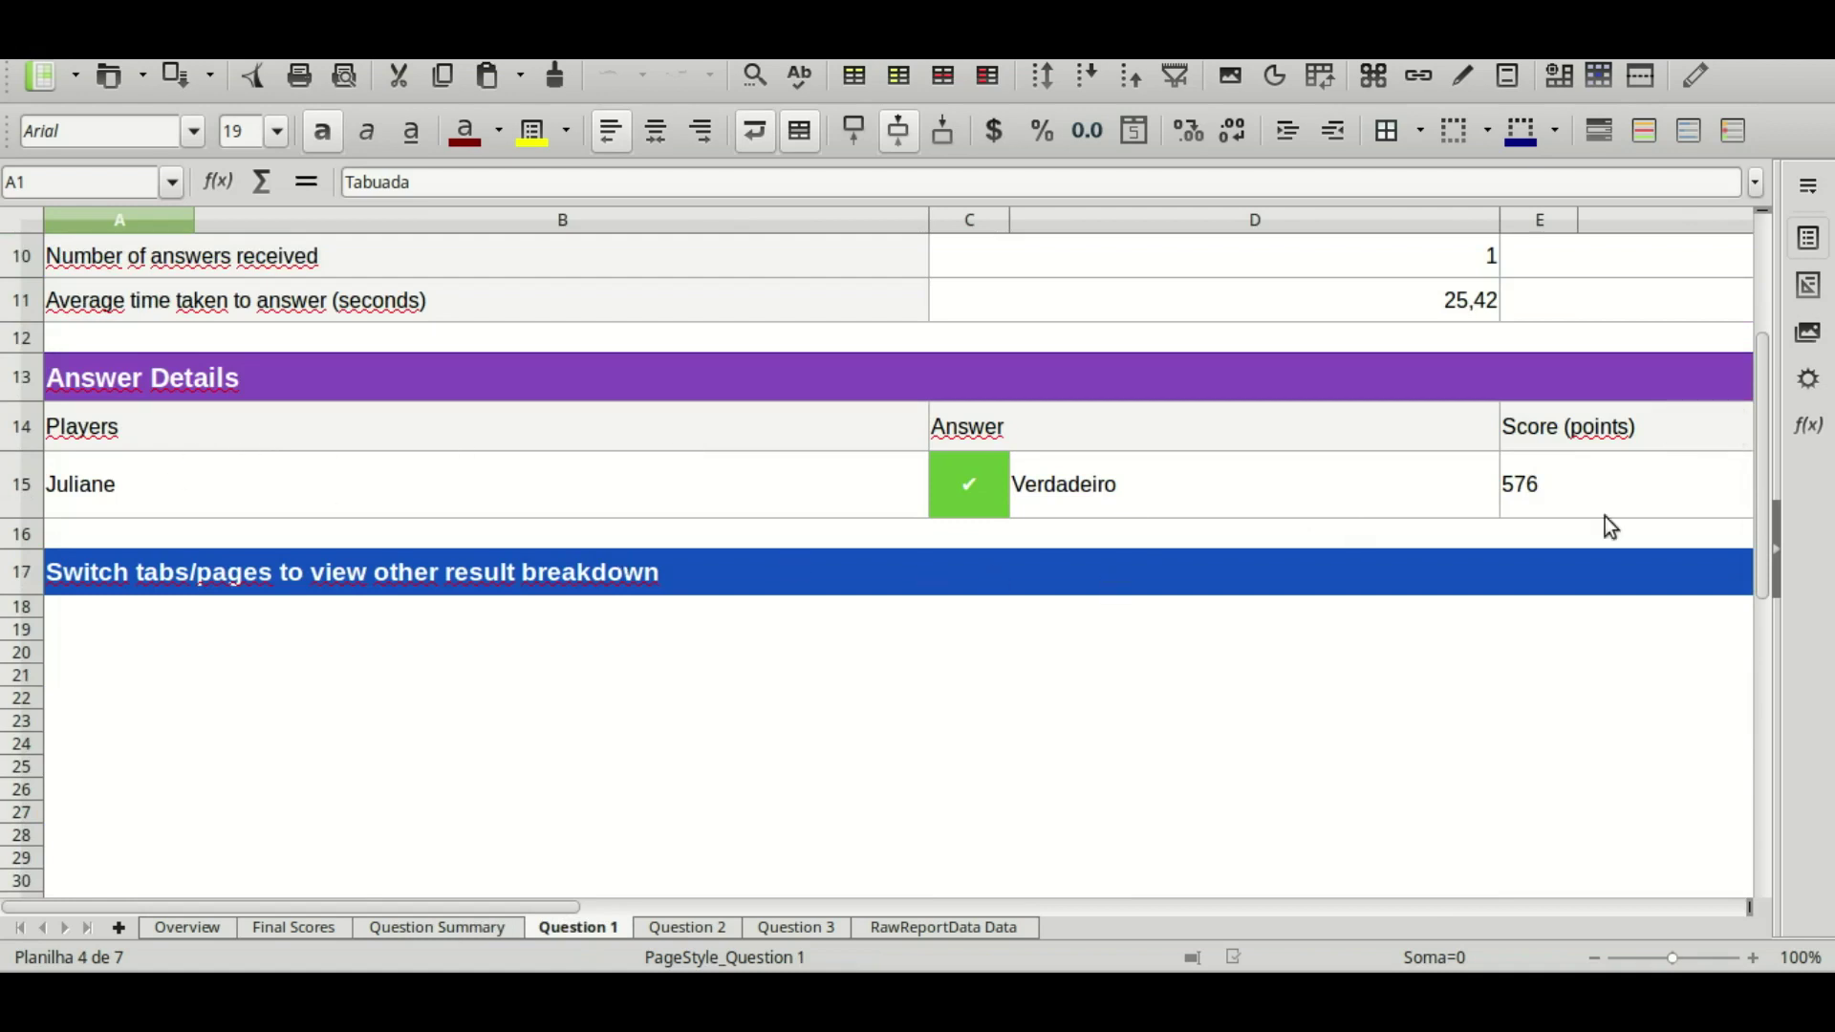
click(648, 933)
click(776, 926)
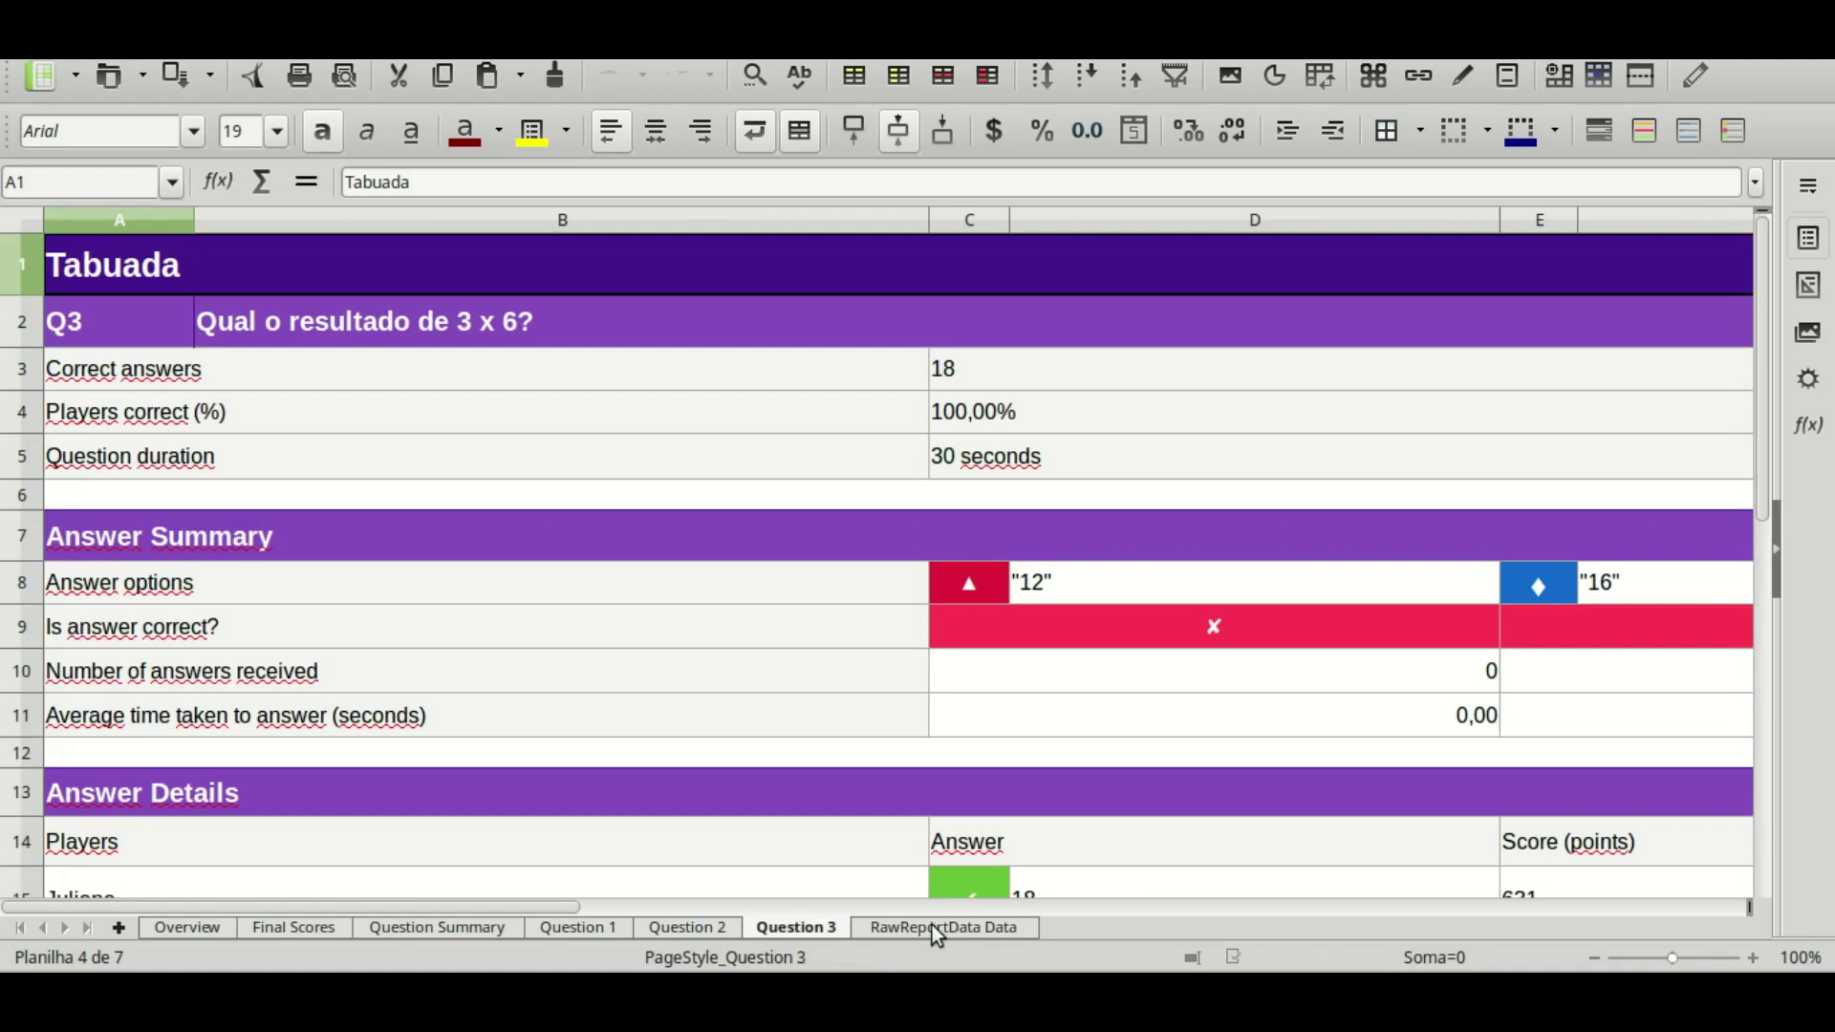
click(947, 932)
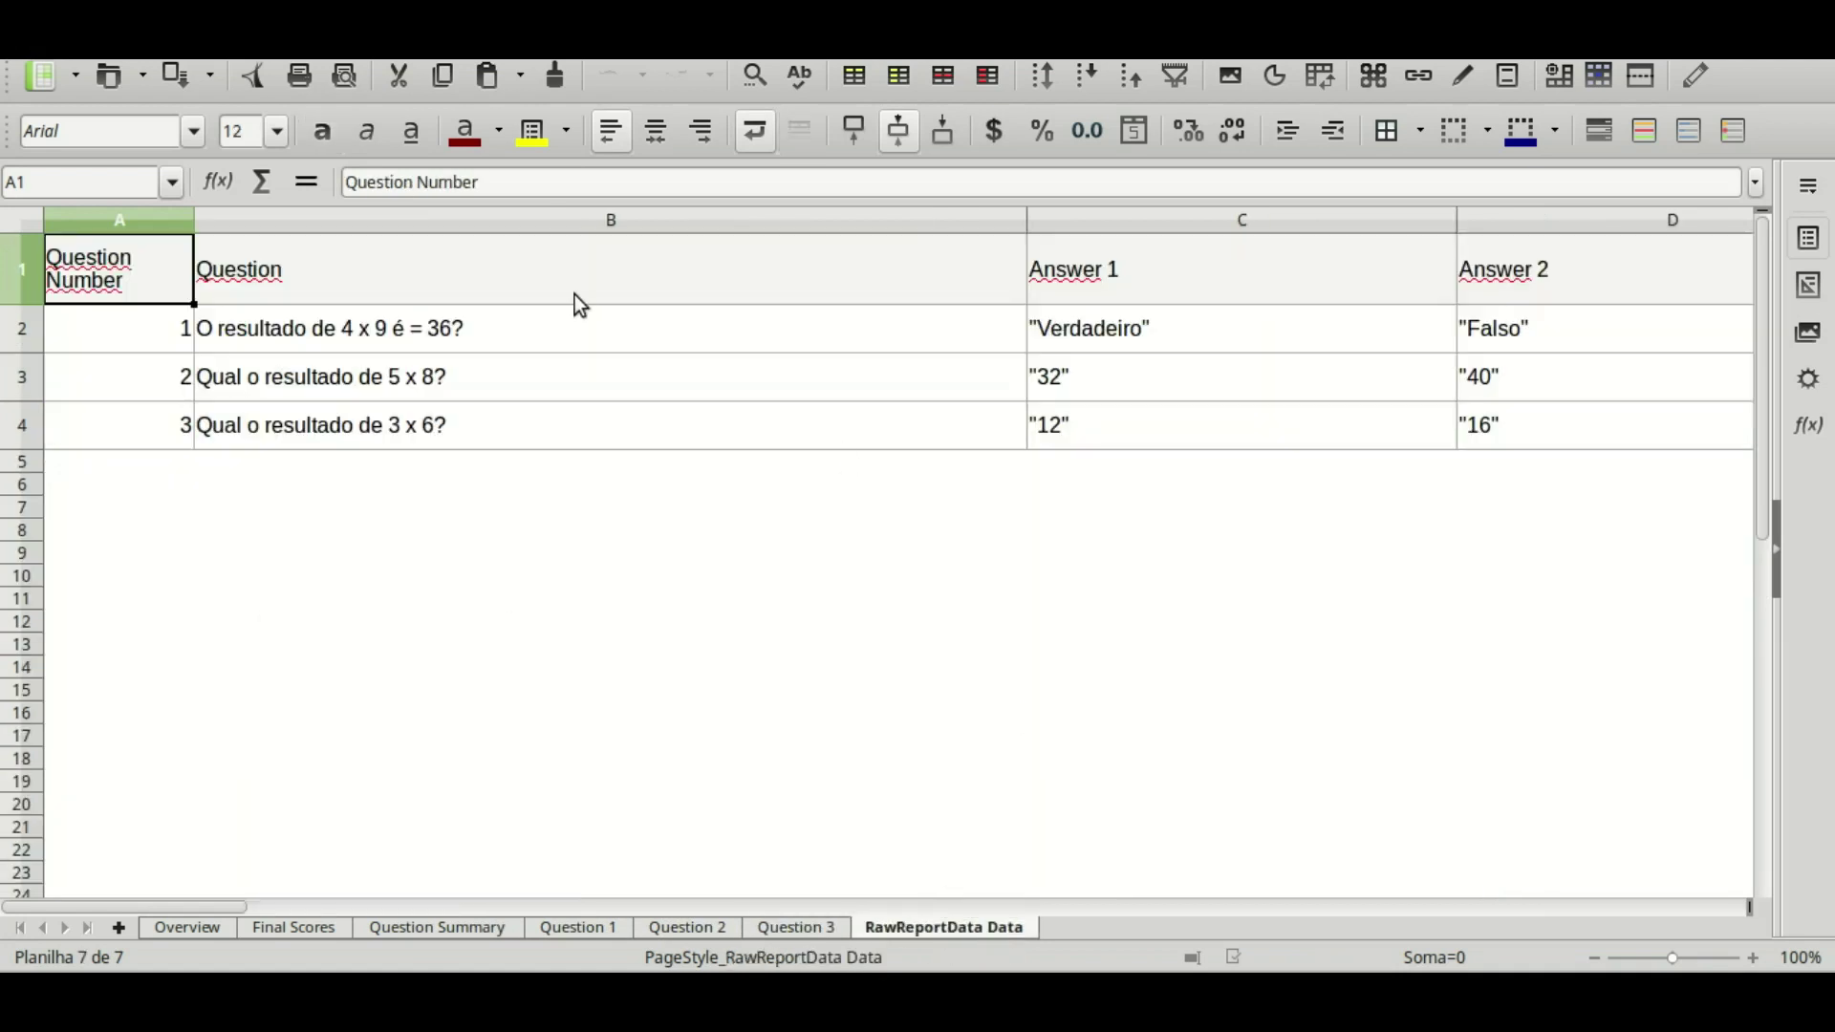
click(186, 933)
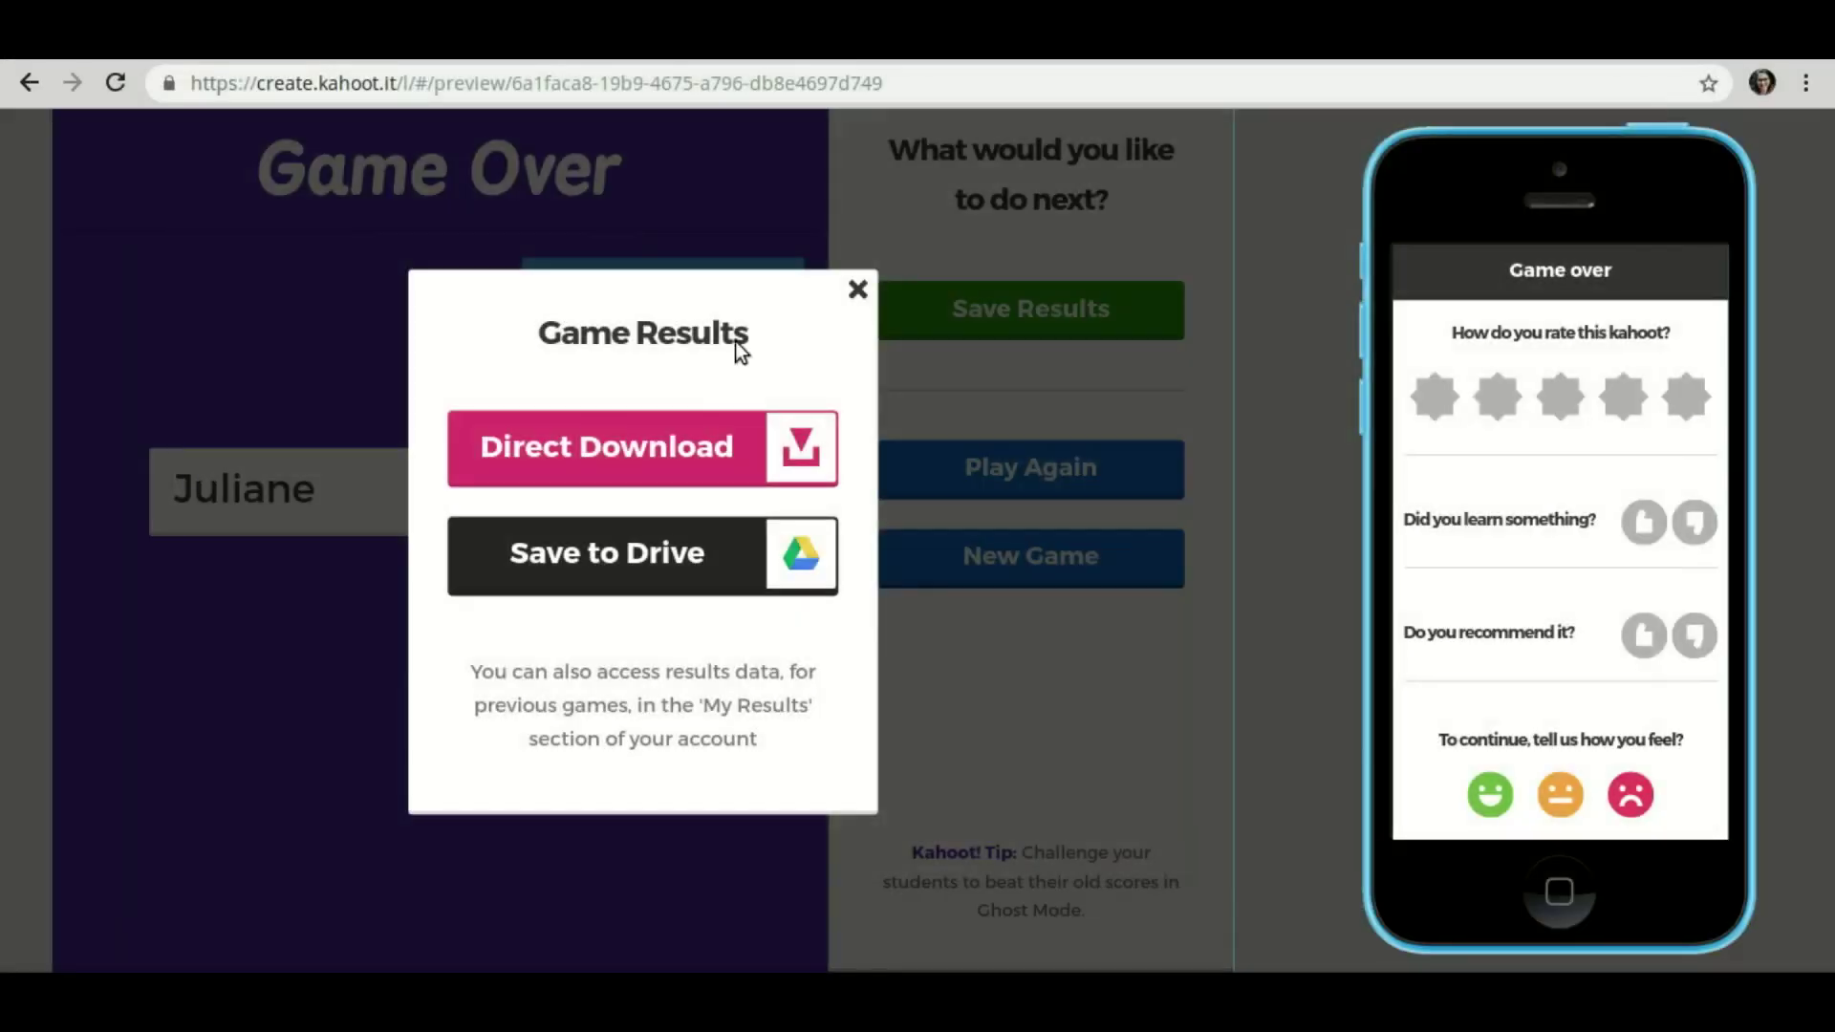
Close the Game Results dialog and the preview tab, then finish editing with I'm done.
click(857, 286)
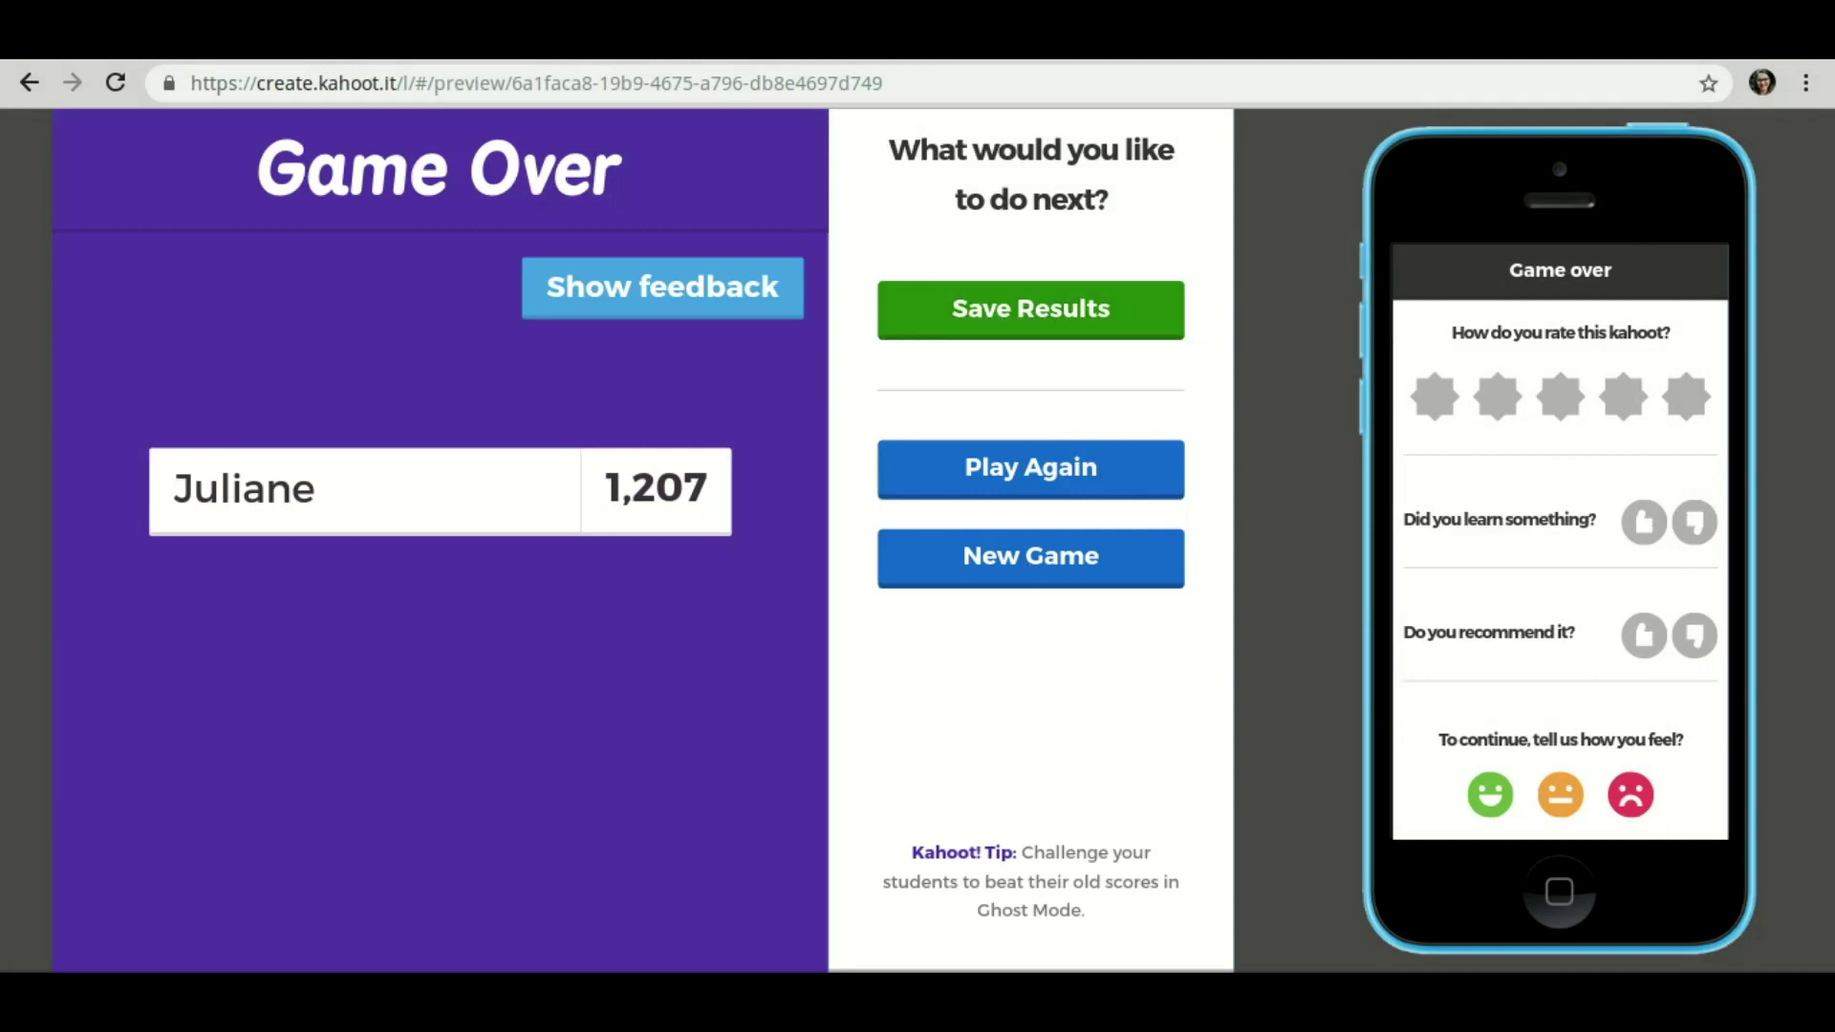
key(ctrl+w)
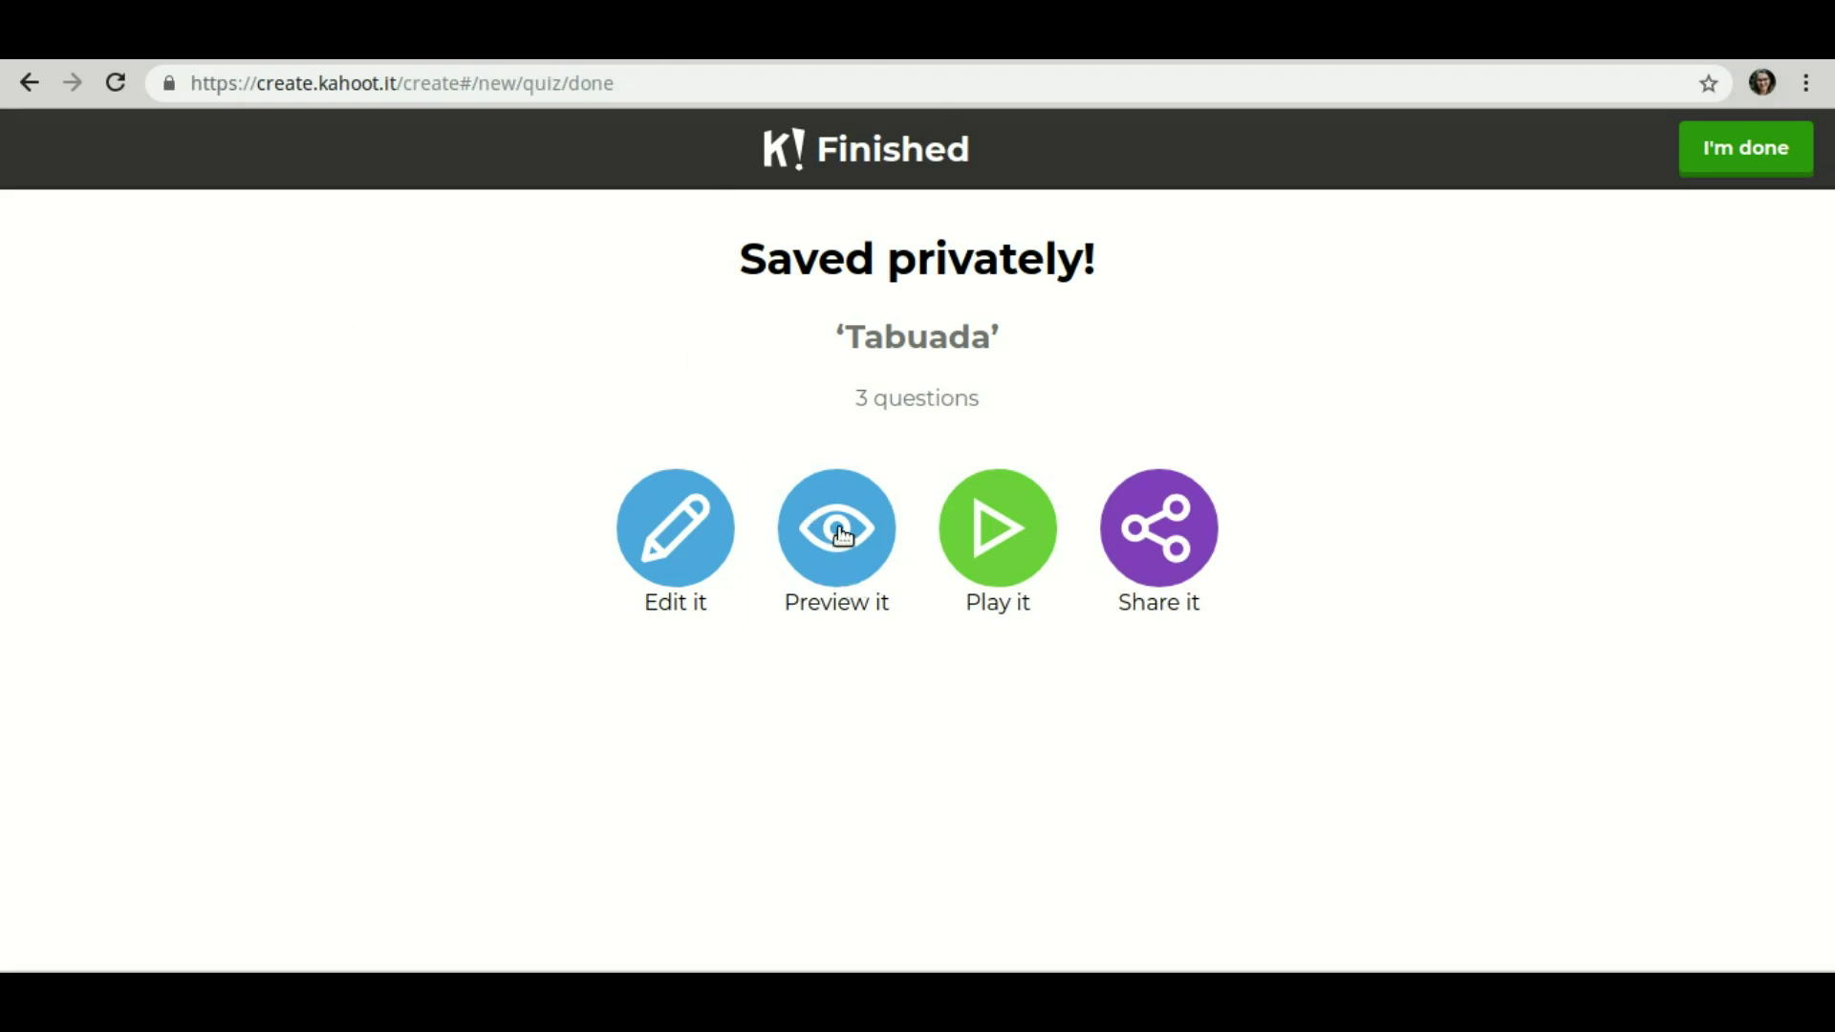
click(1717, 171)
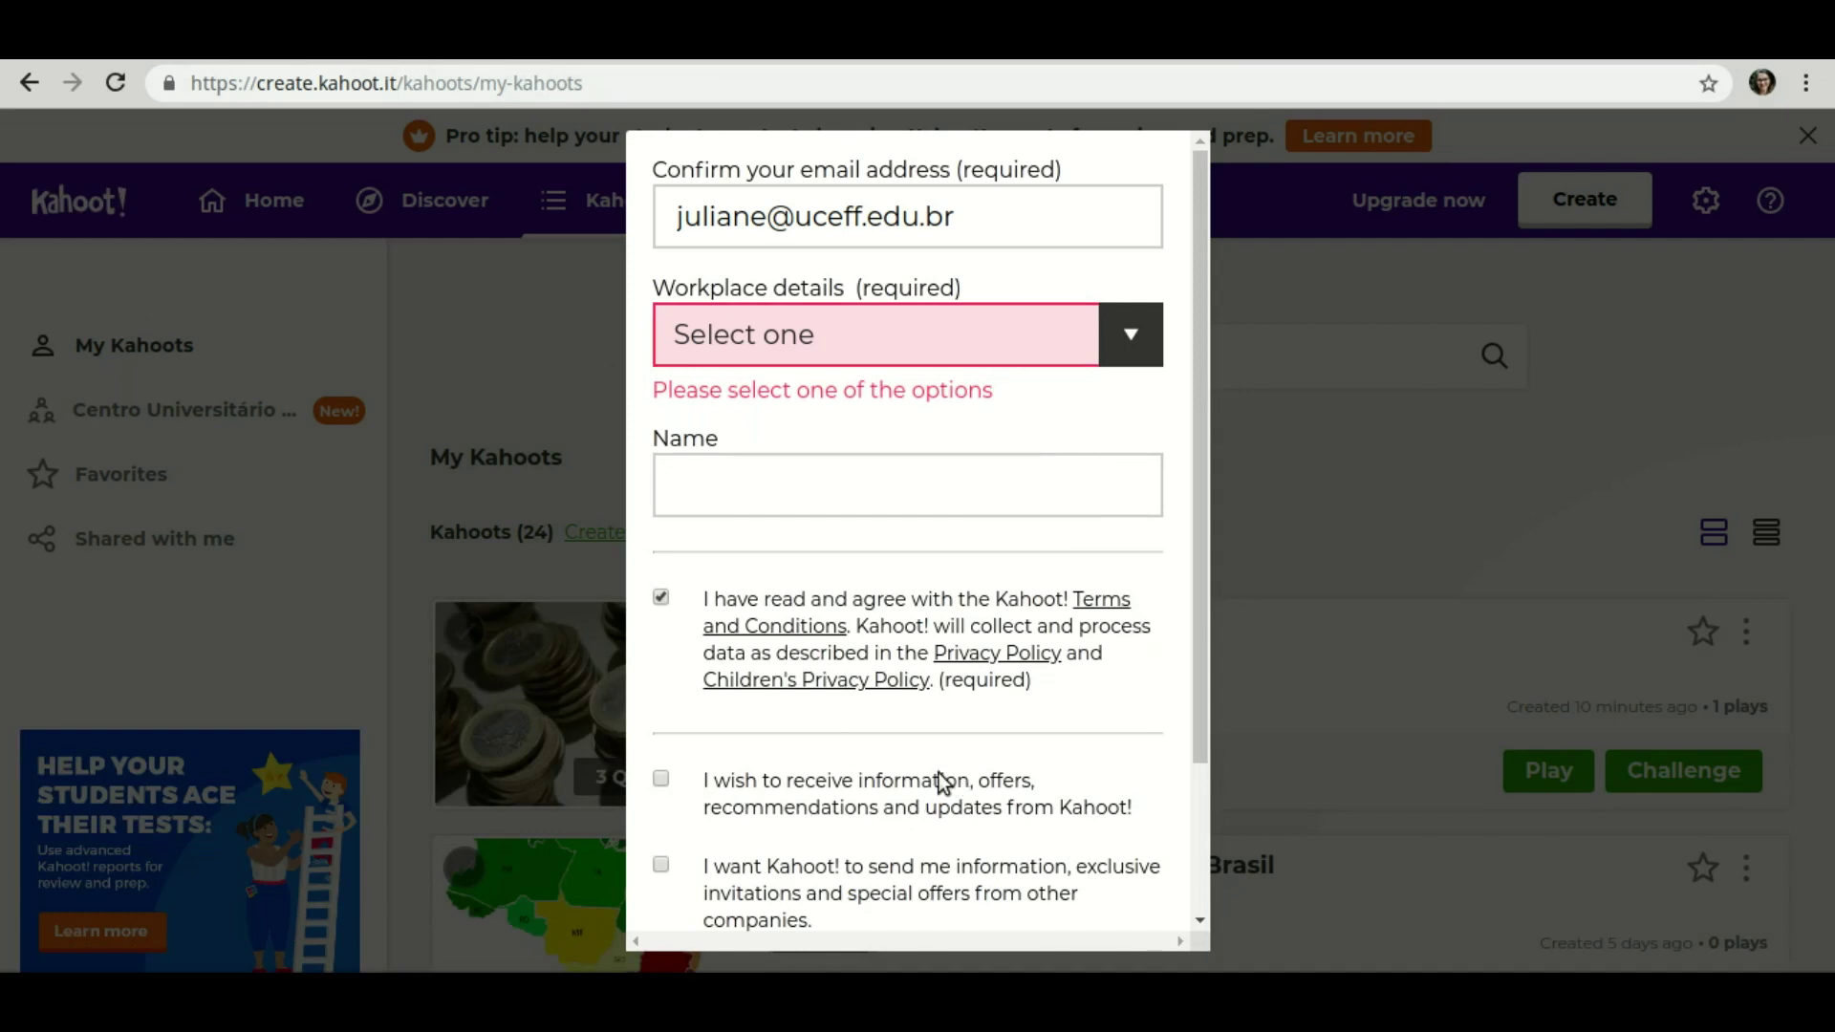
Dismiss the account details form with Remind me later.
scroll(941, 782, down, 2)
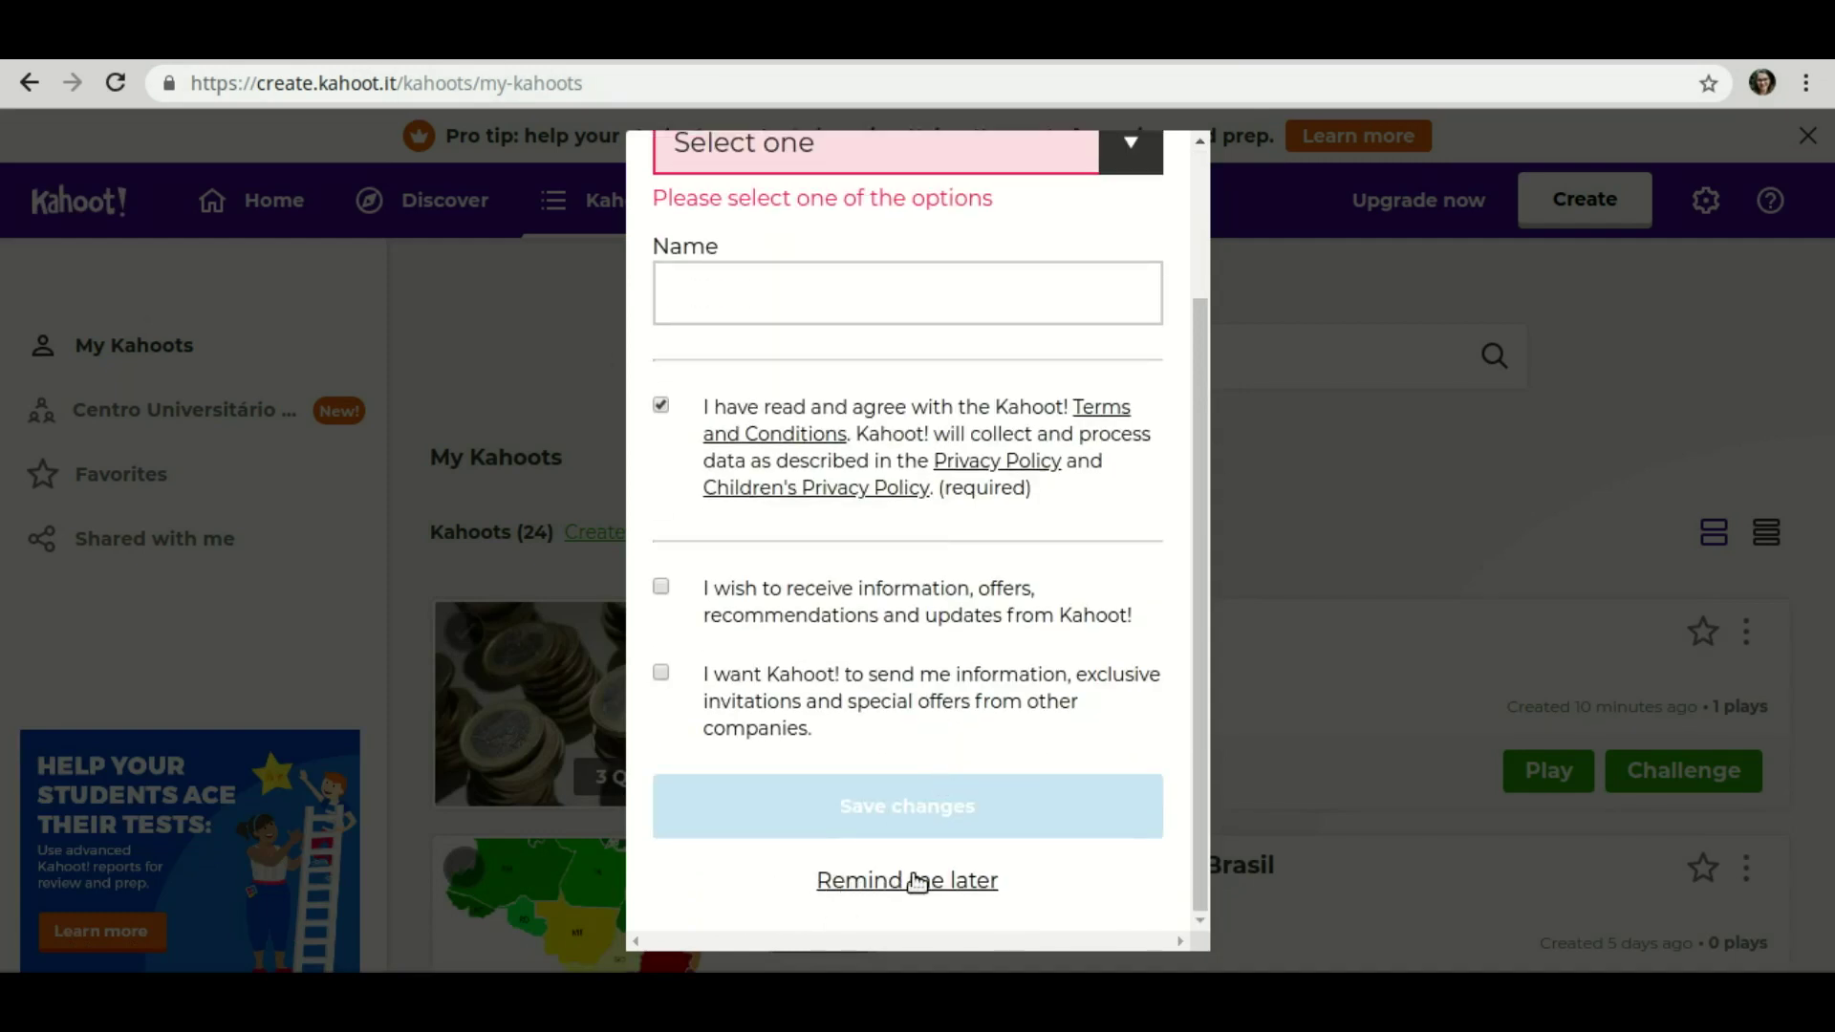
click(868, 887)
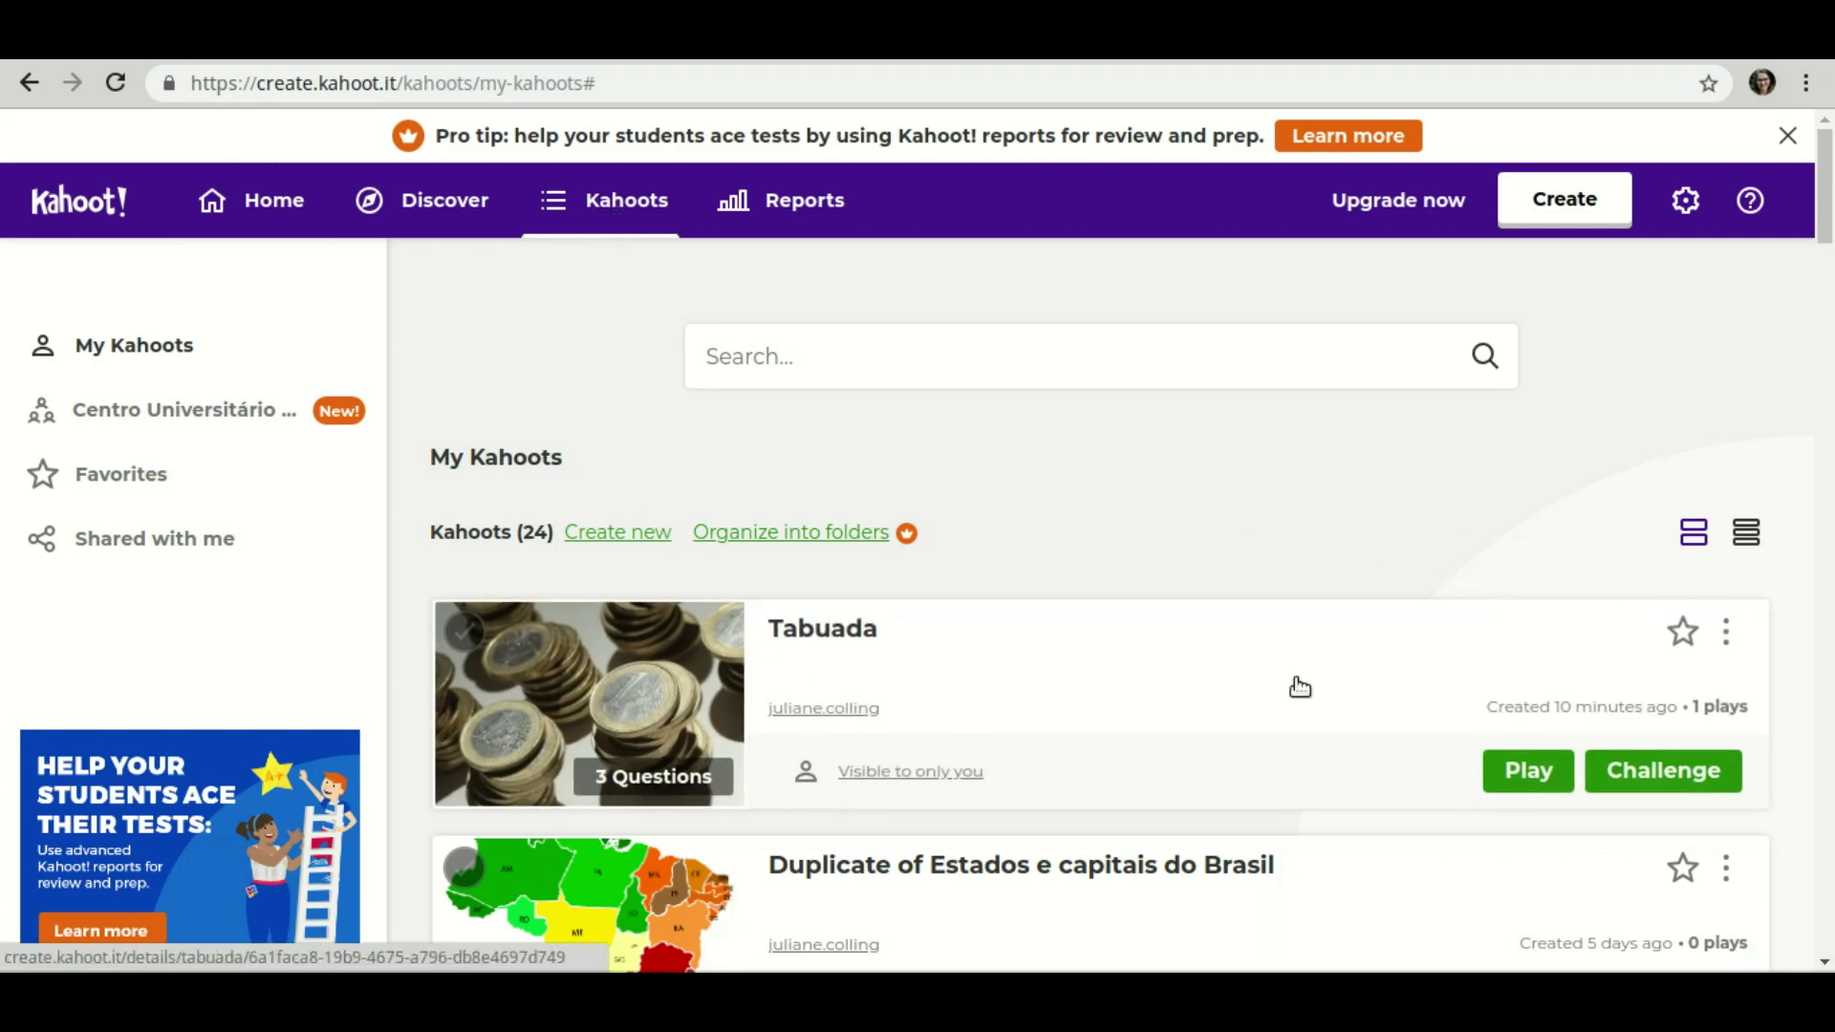
Open the Tabuada quiz's details page from its card in My Kahoots.
click(1726, 635)
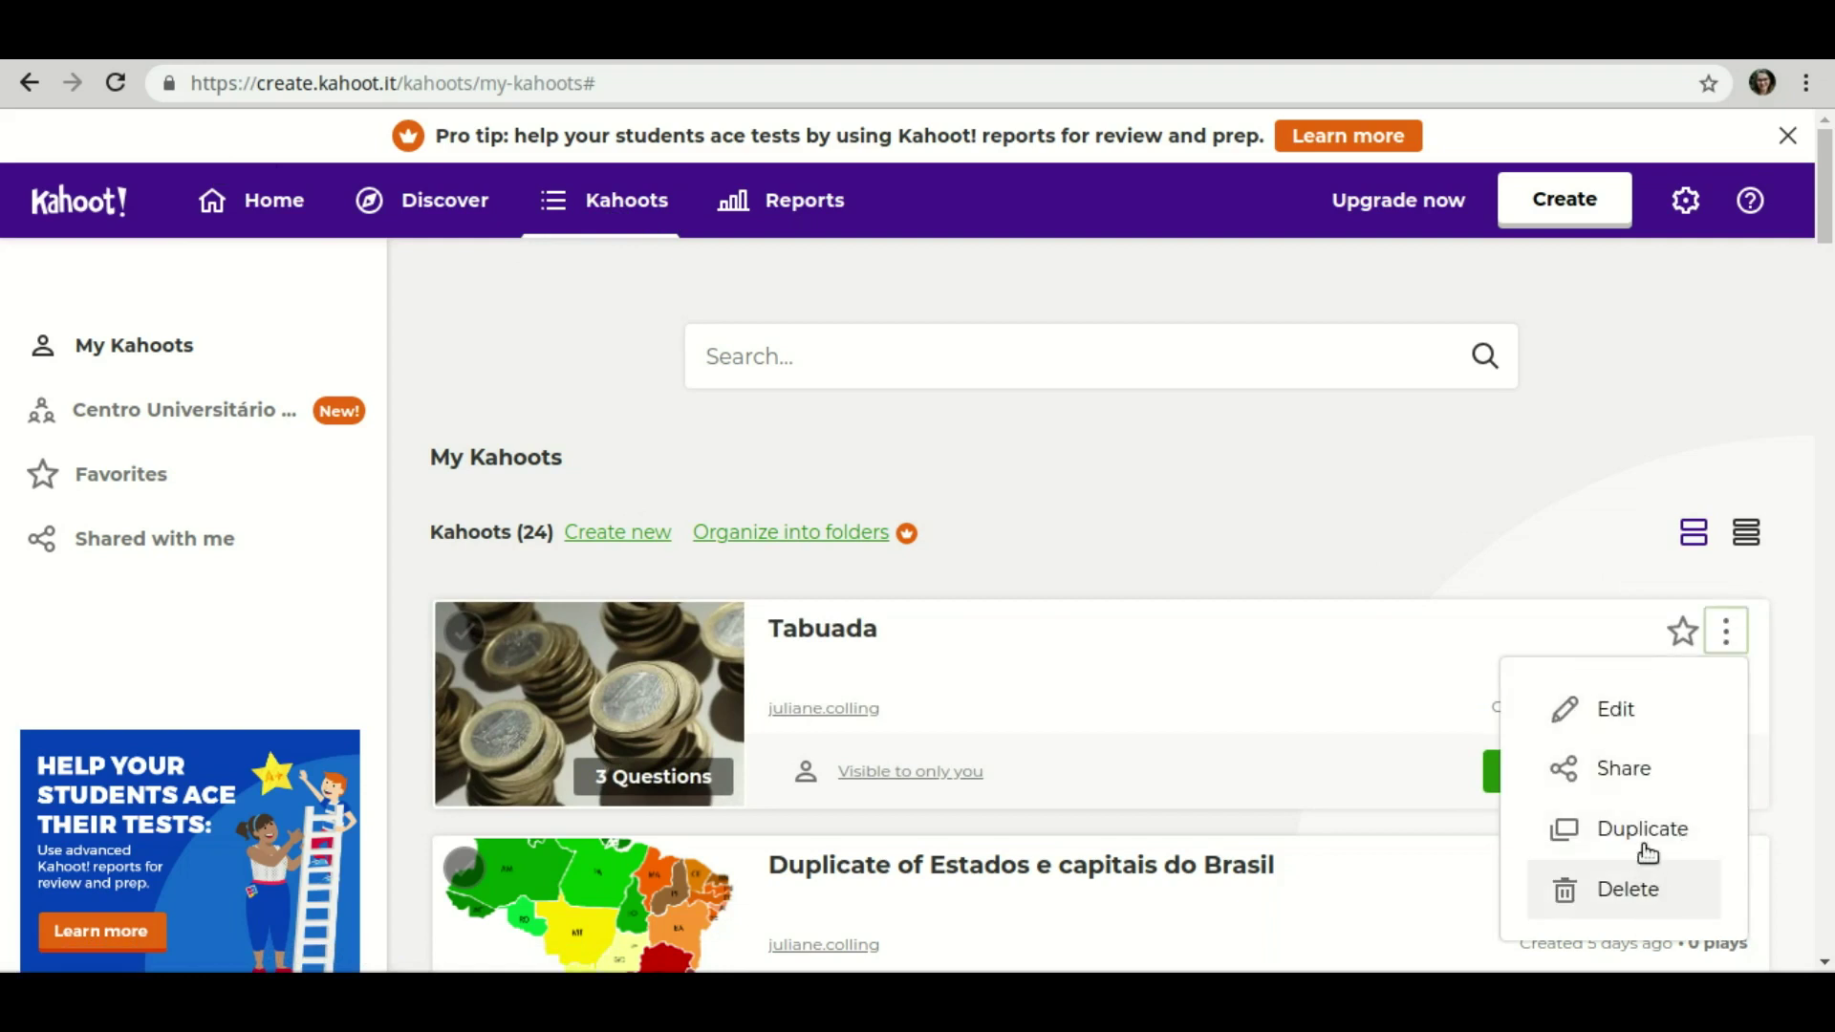
click(1616, 637)
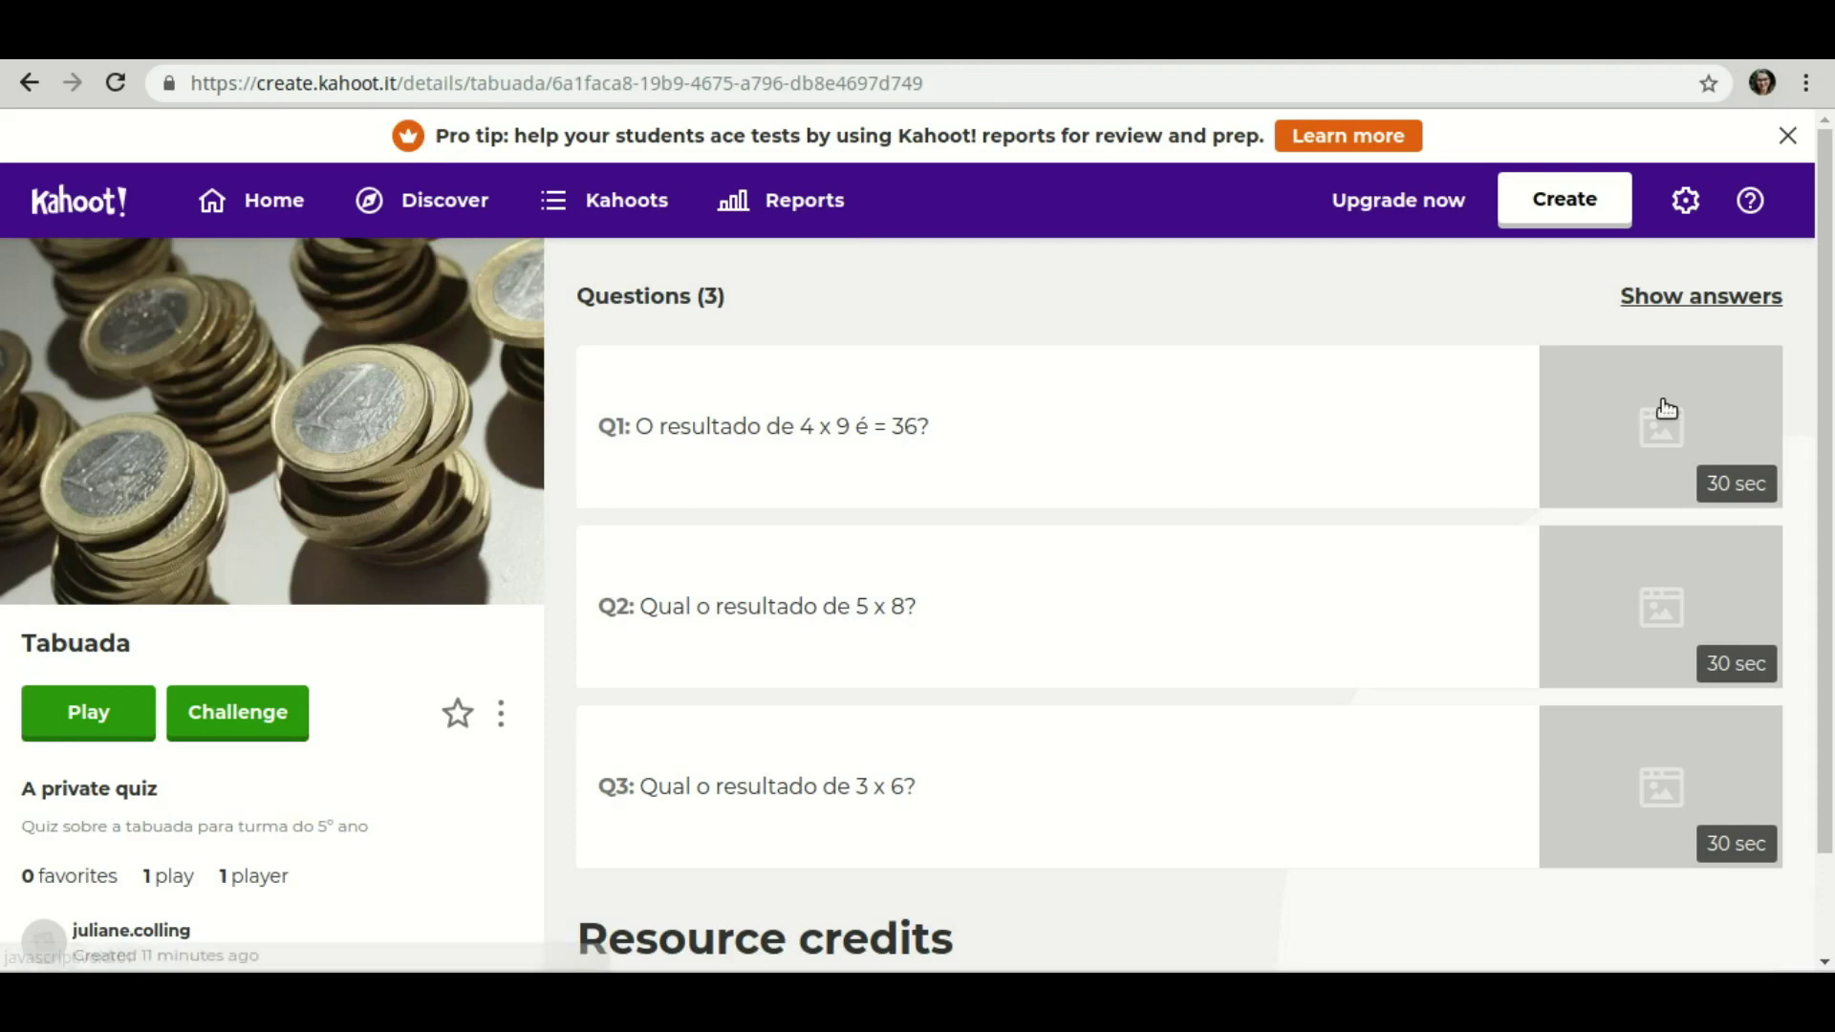
scroll(1572, 450, down, 2)
scroll(143, 737, up, 2)
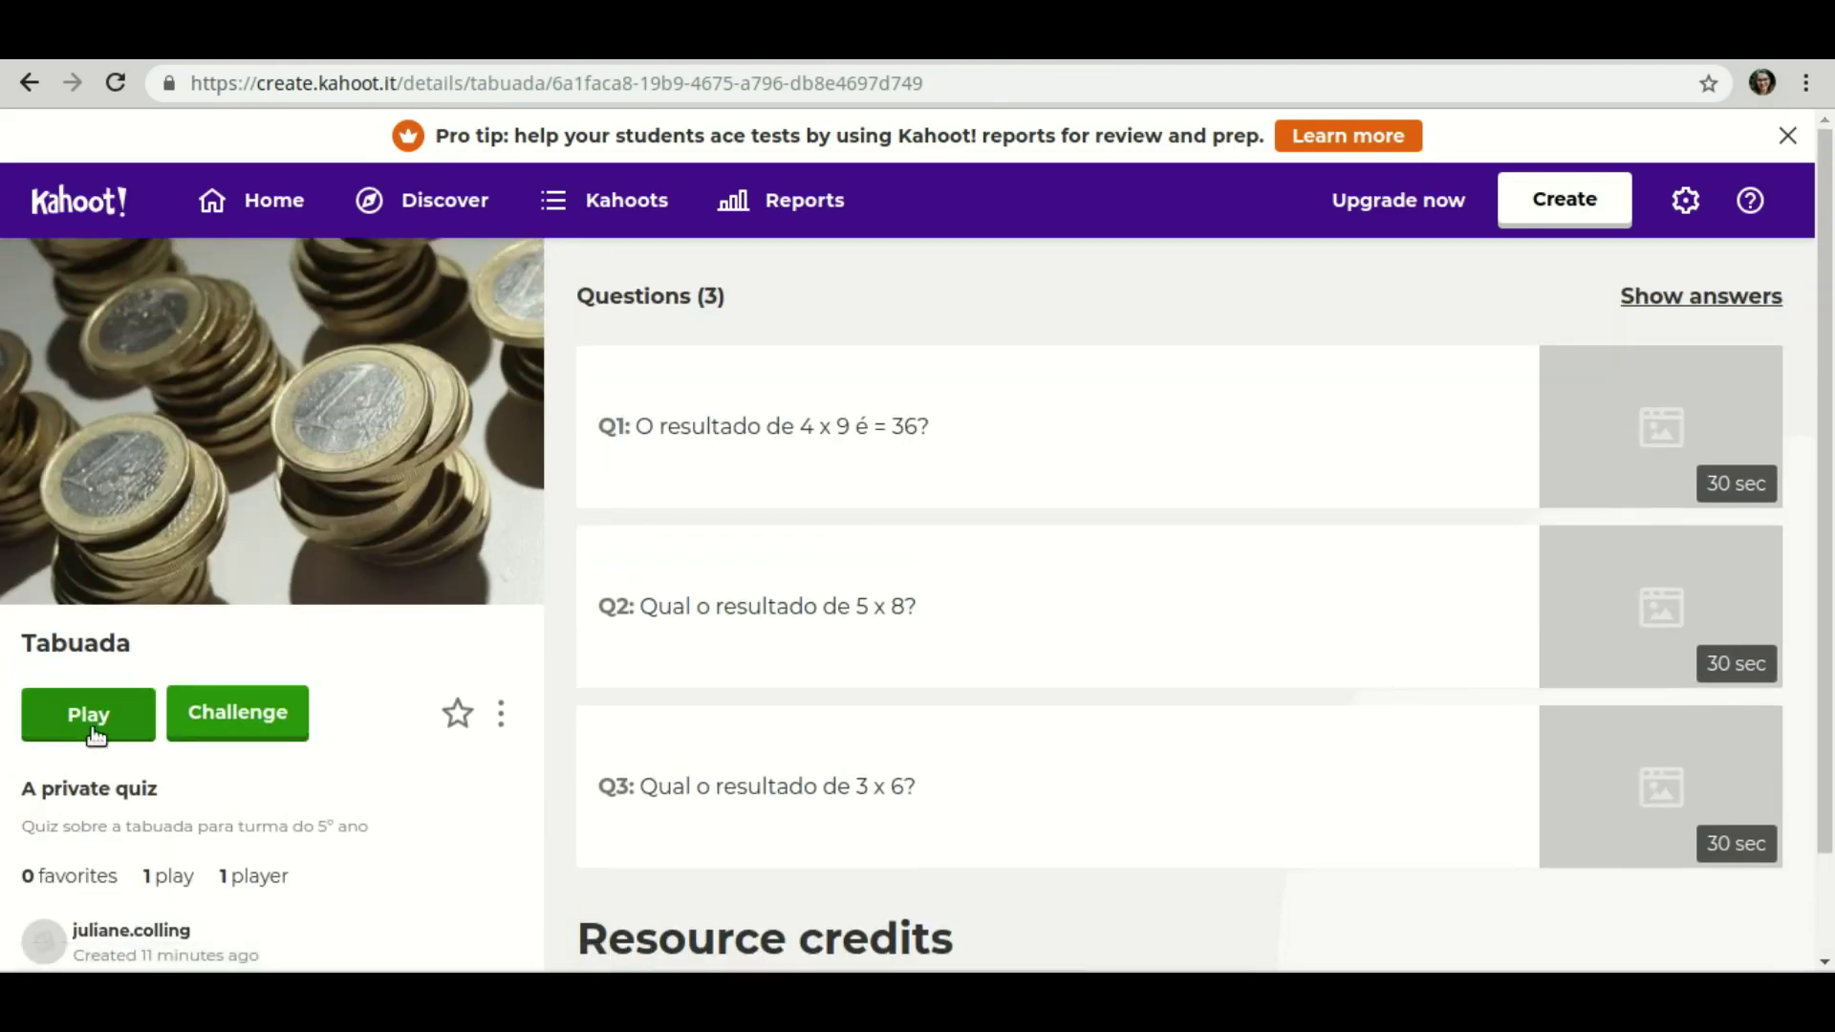
Launch a live game of Tabuada from its details page.
click(93, 734)
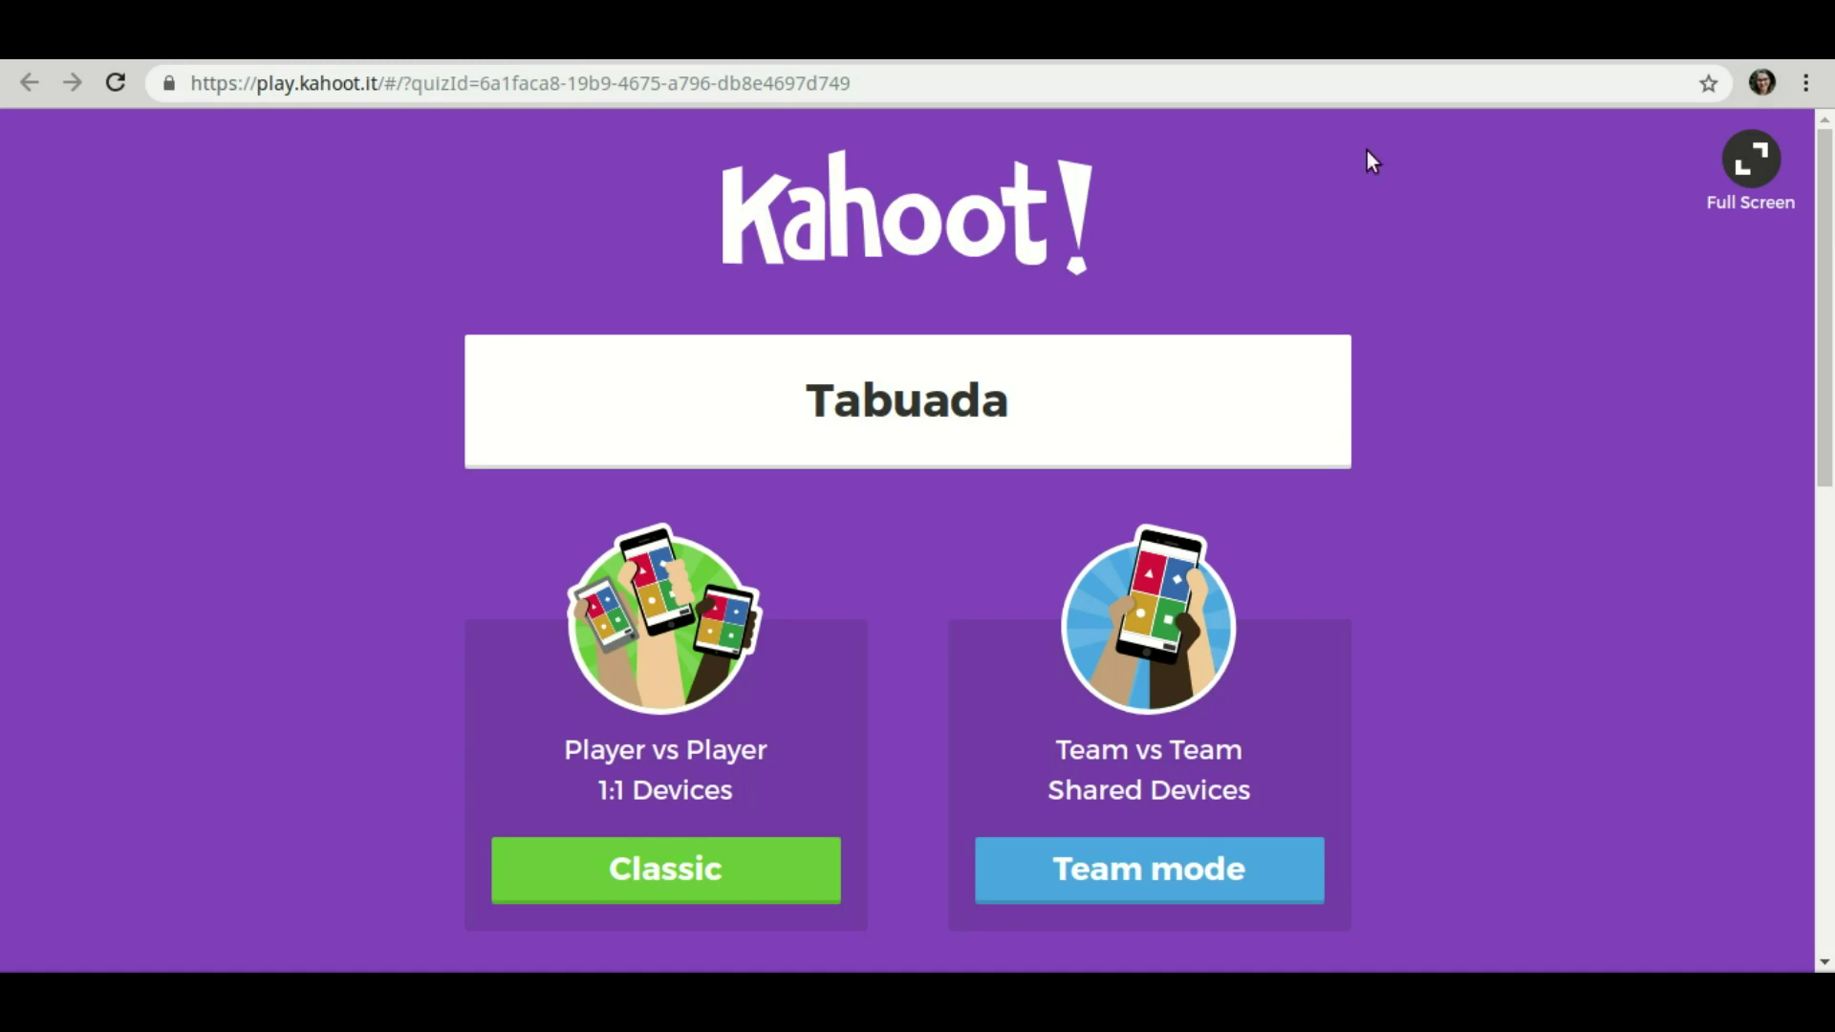
Return to the Tabuada details, then visit My Kahoots, Reports, and the Discover kahoot search.
click(831, 42)
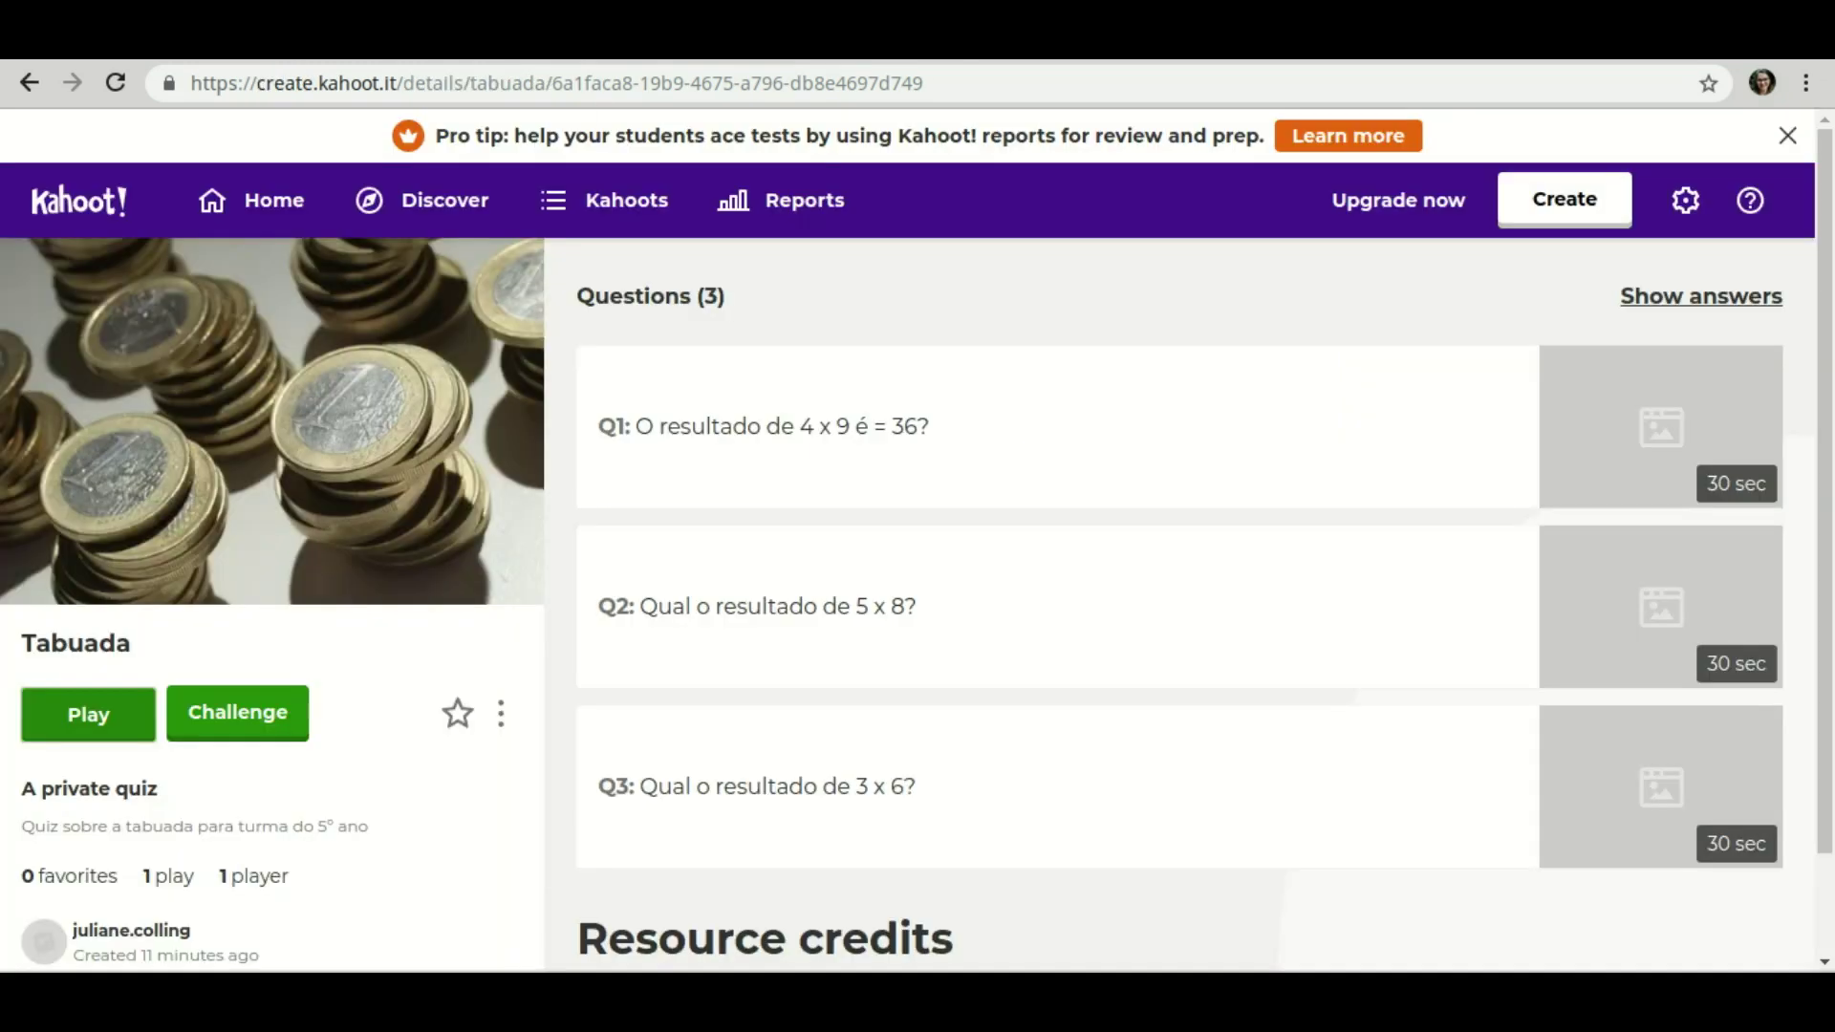
click(622, 201)
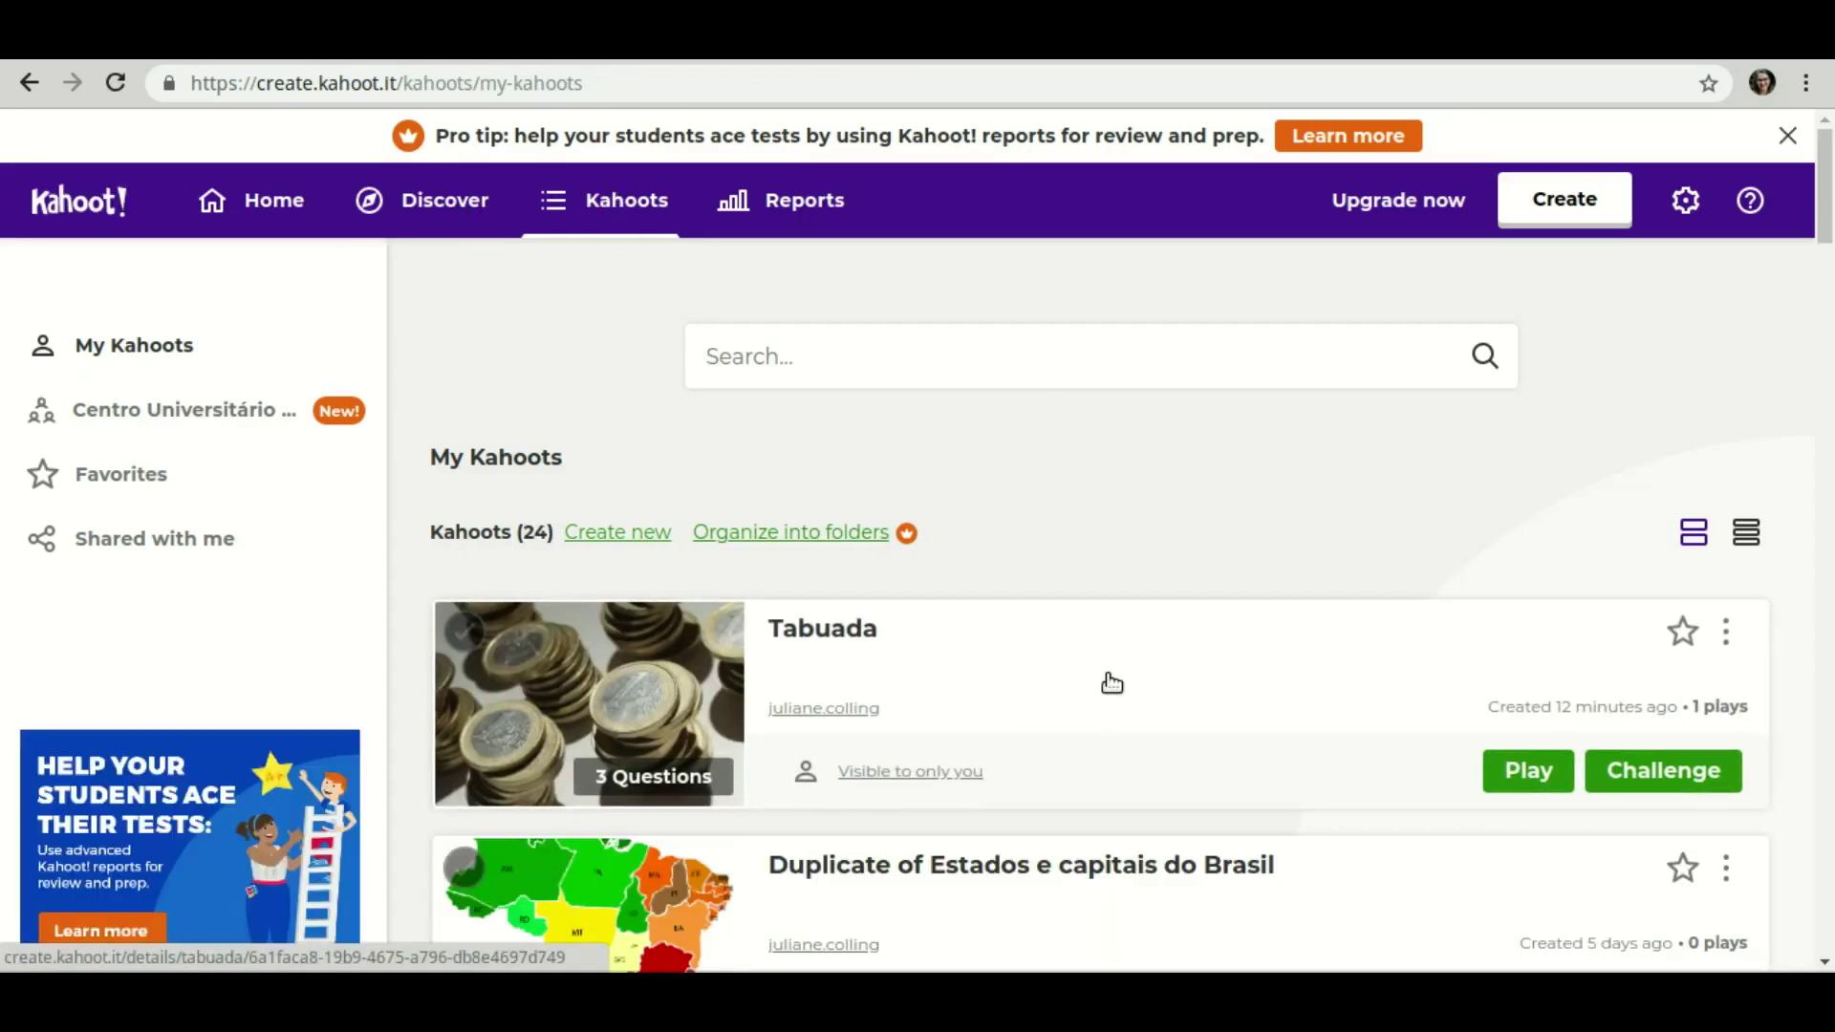
click(811, 205)
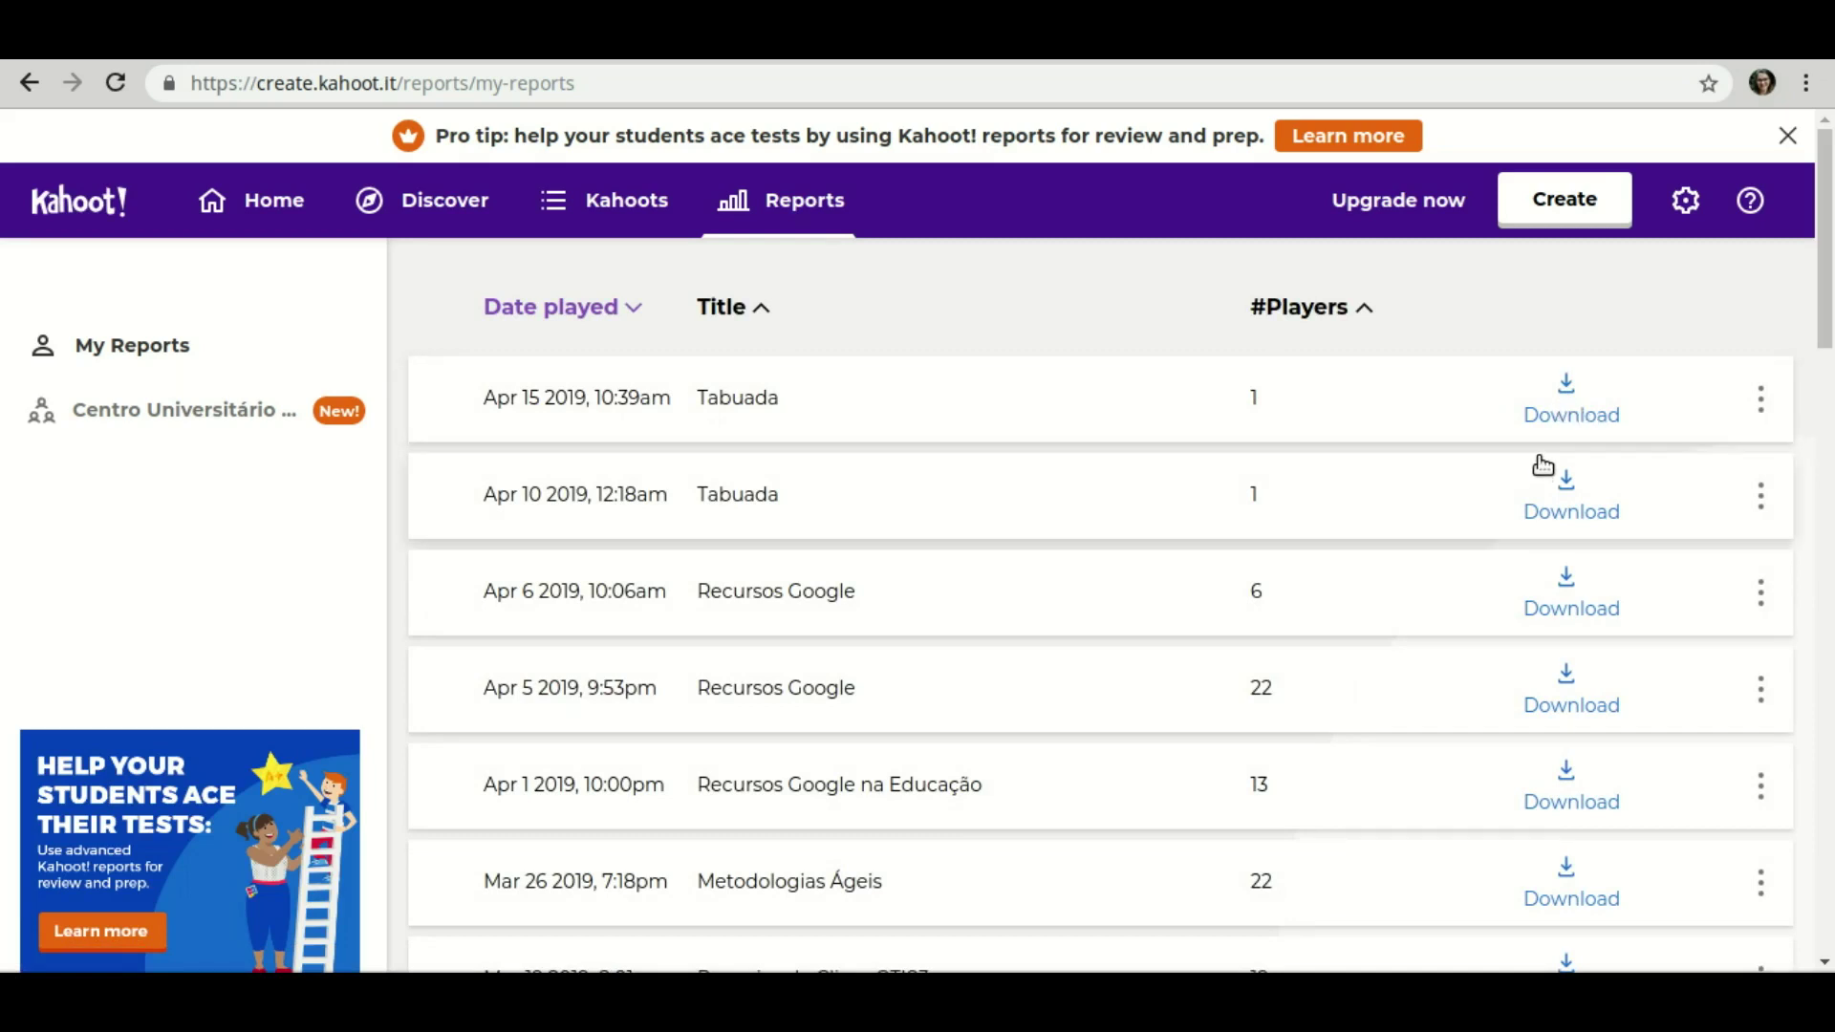
click(442, 209)
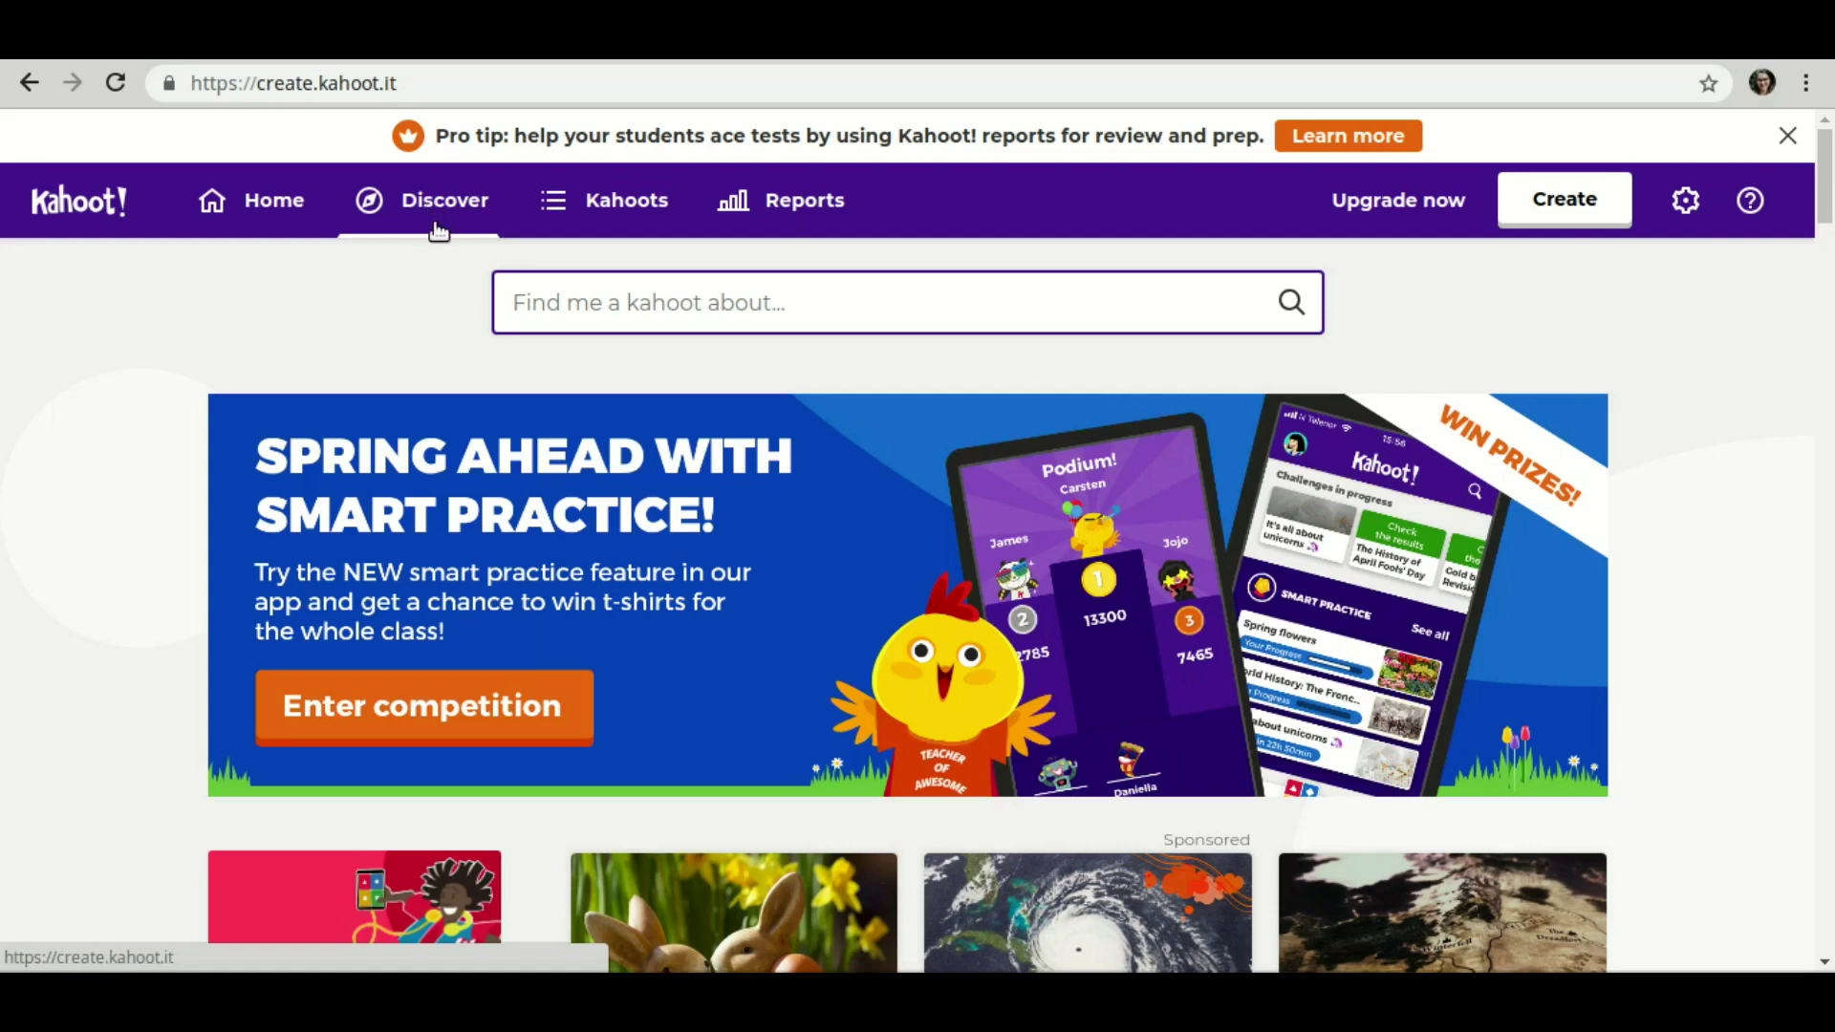
click(890, 301)
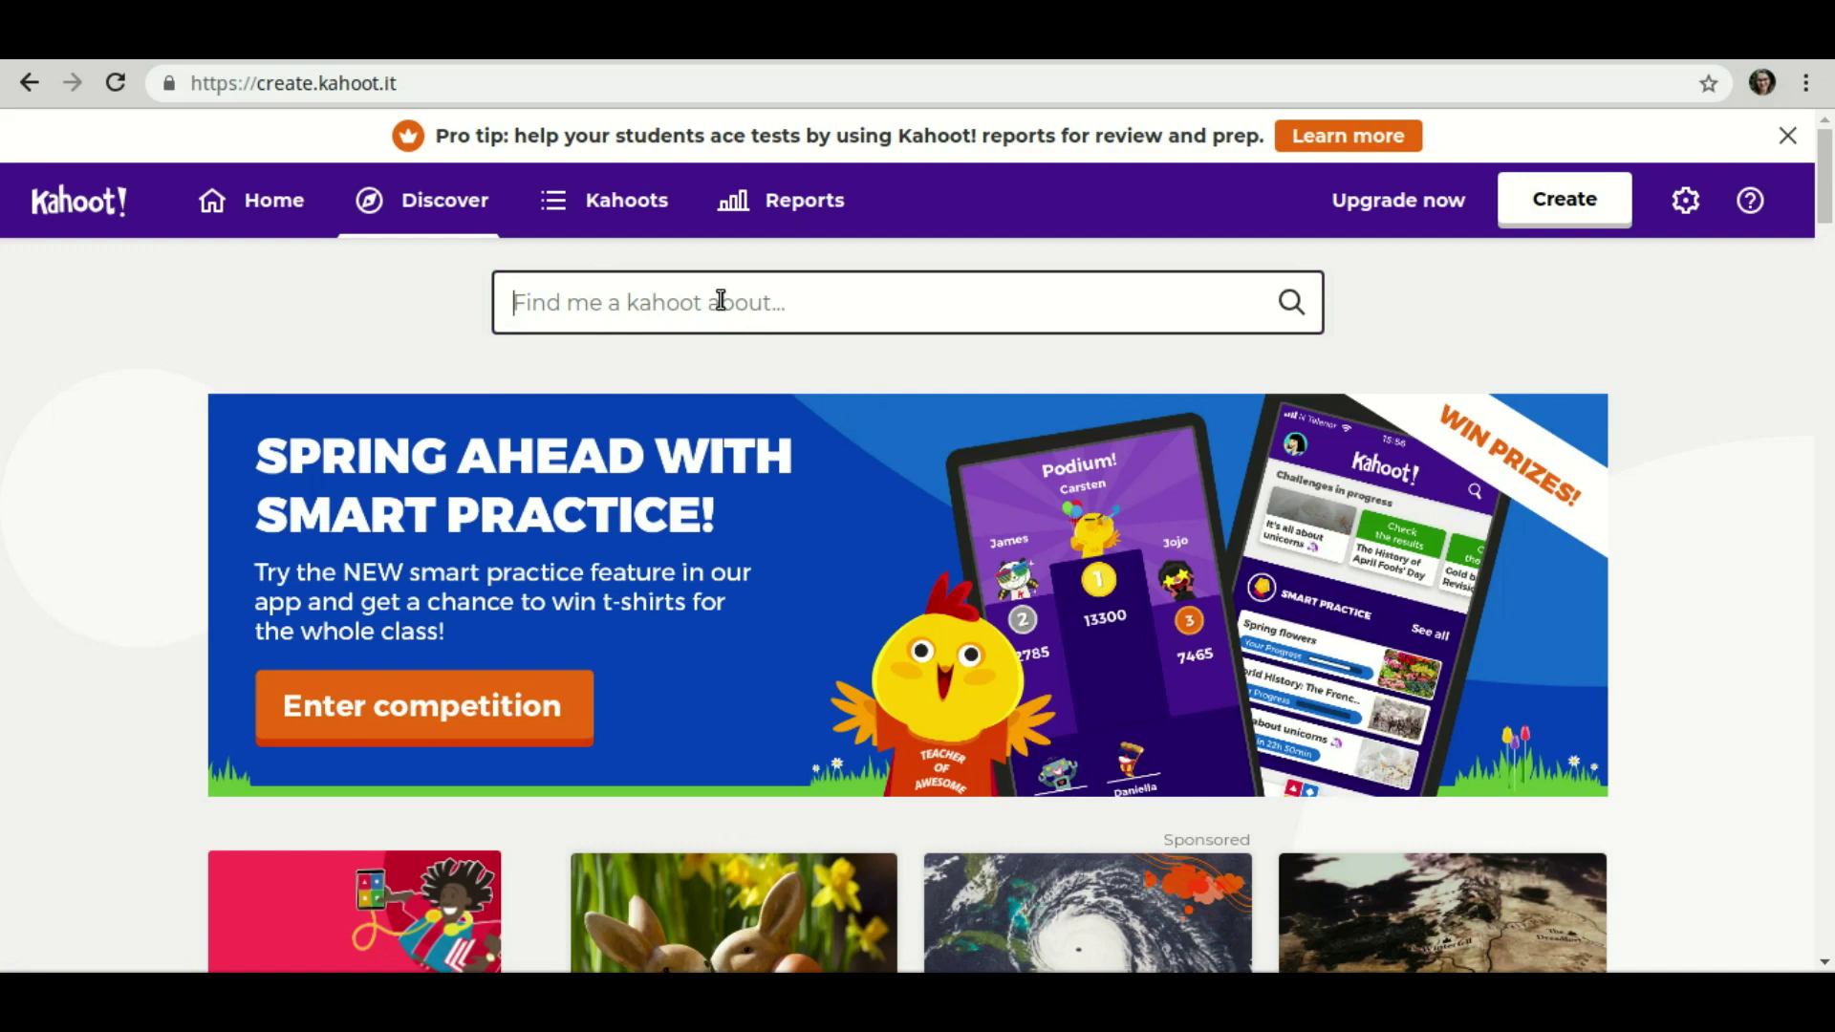
text(capitais dos estados brasil)
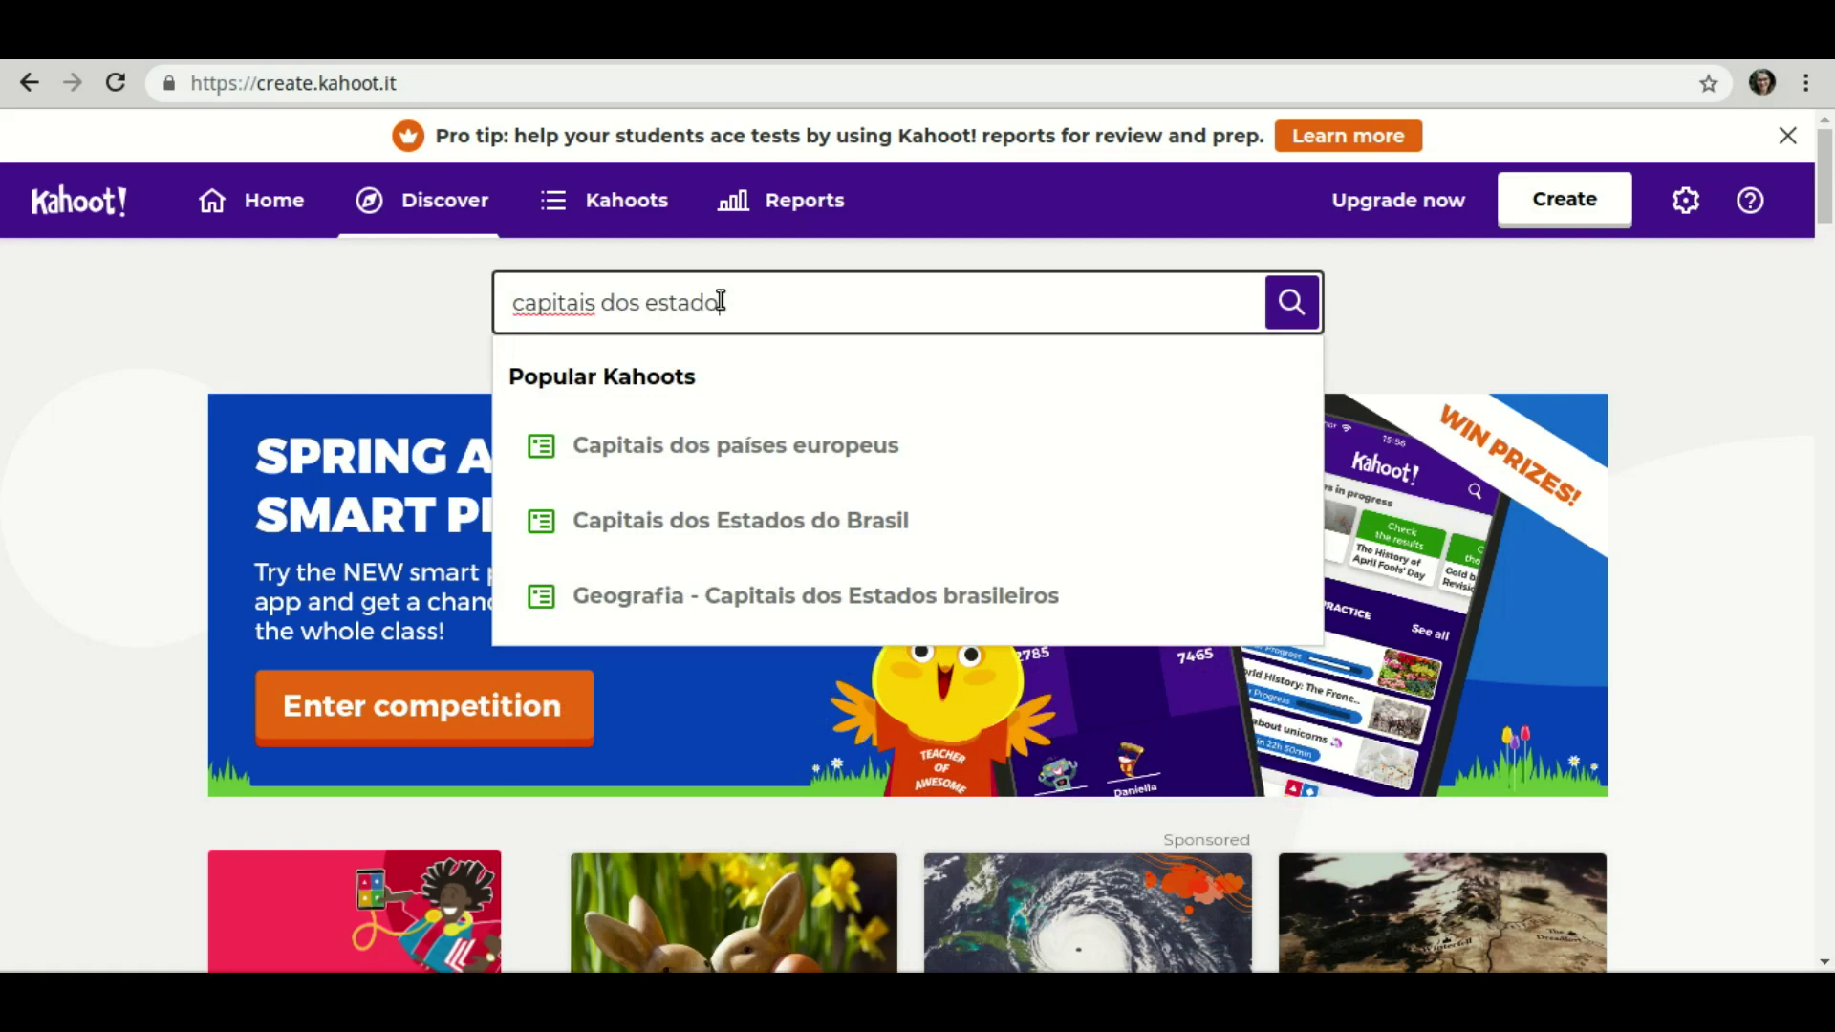
key(Return)
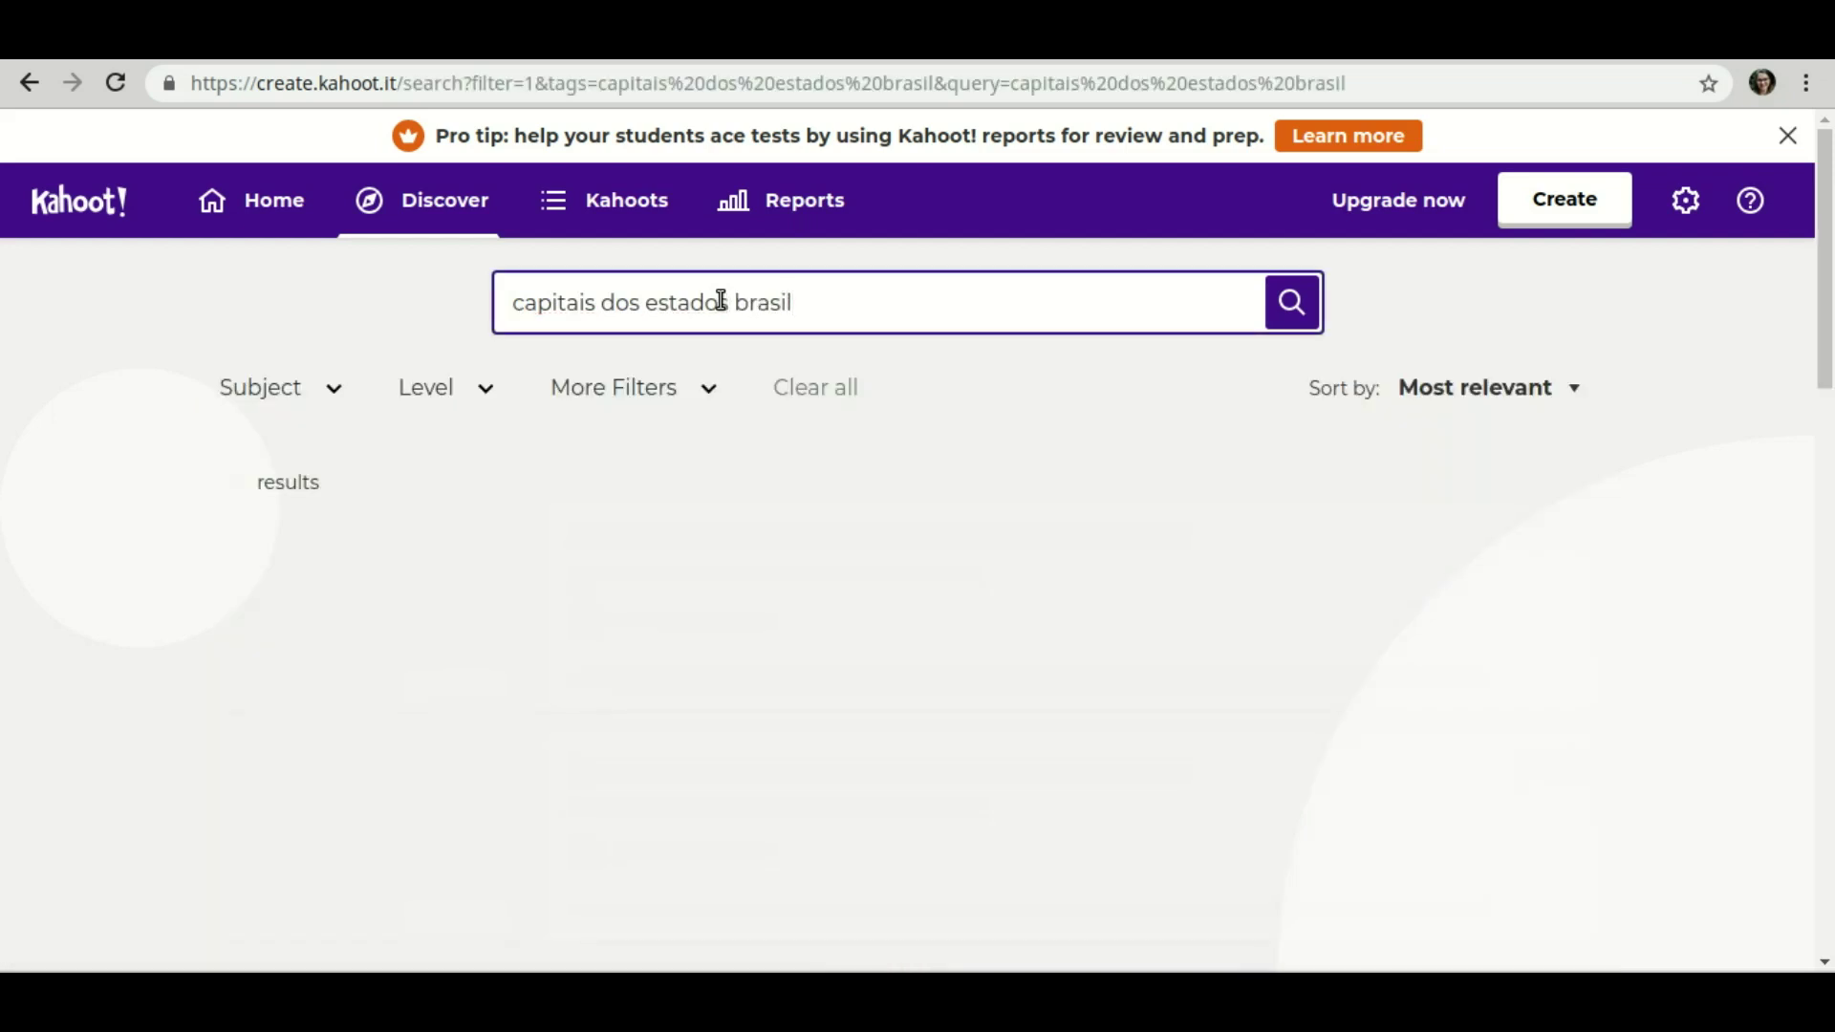
scroll(794, 473, down, 6)
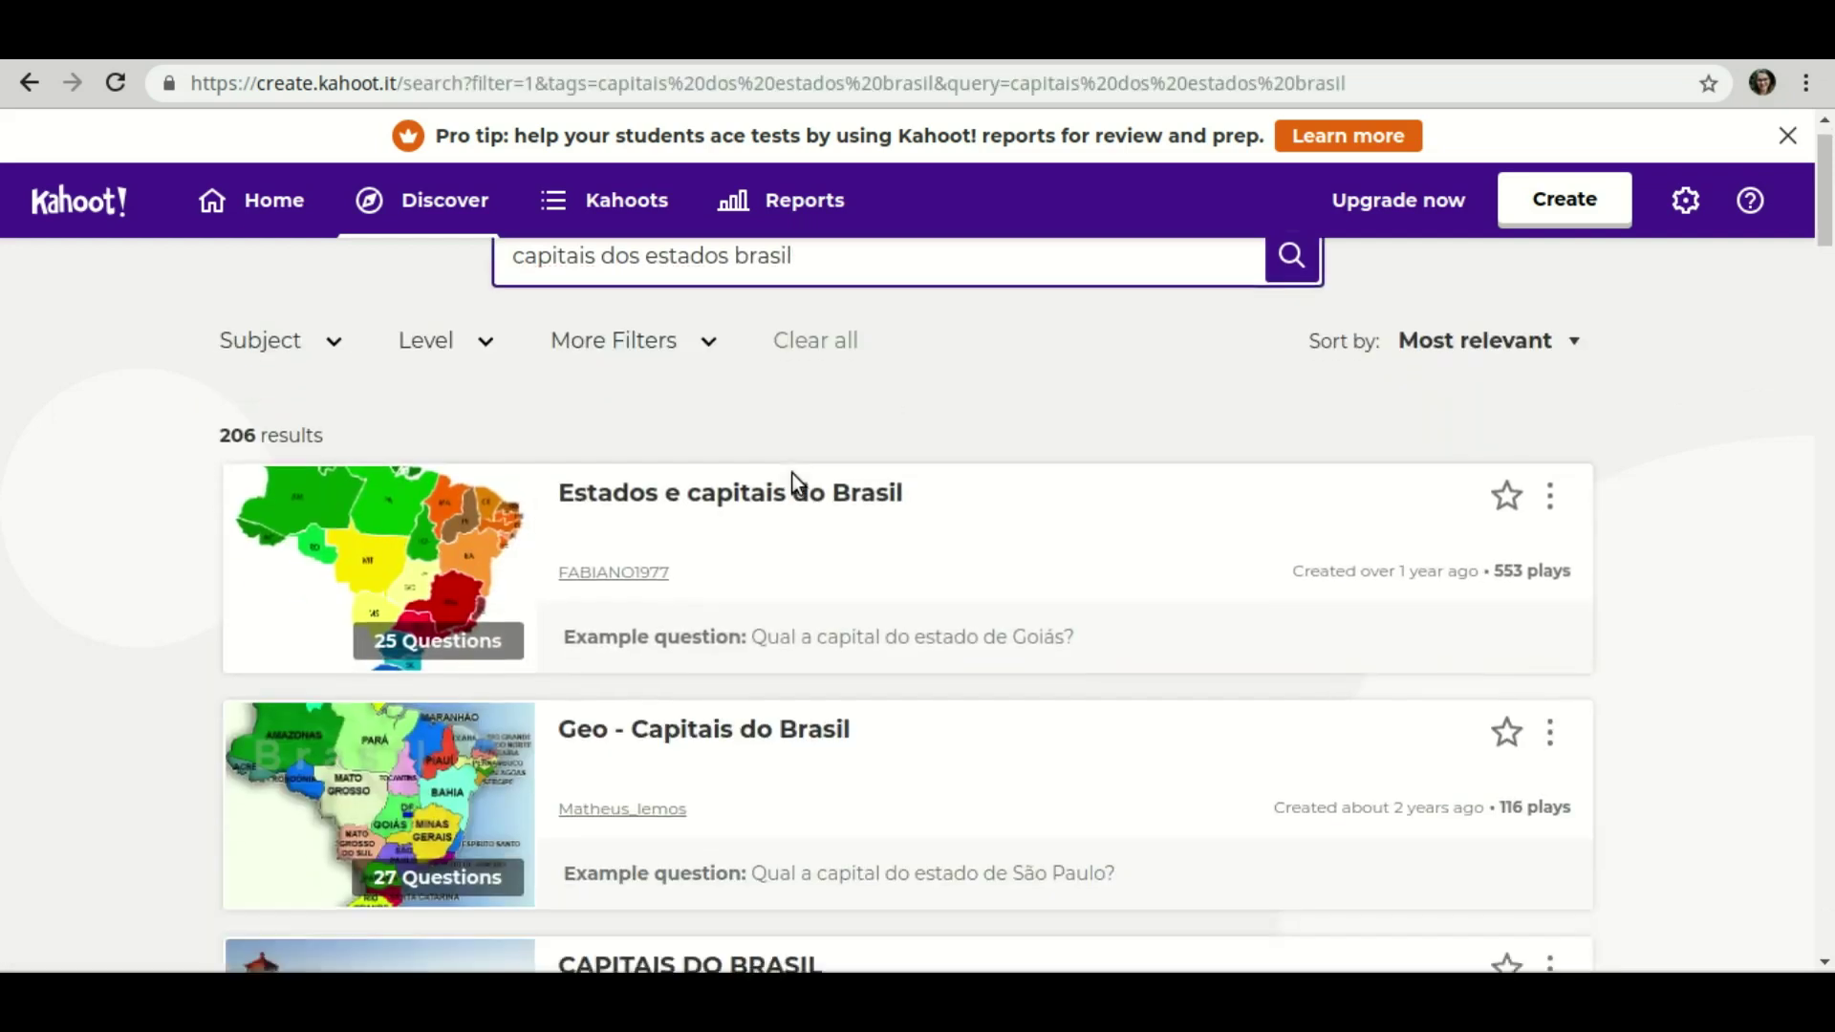
scroll(506, 566, down, 6)
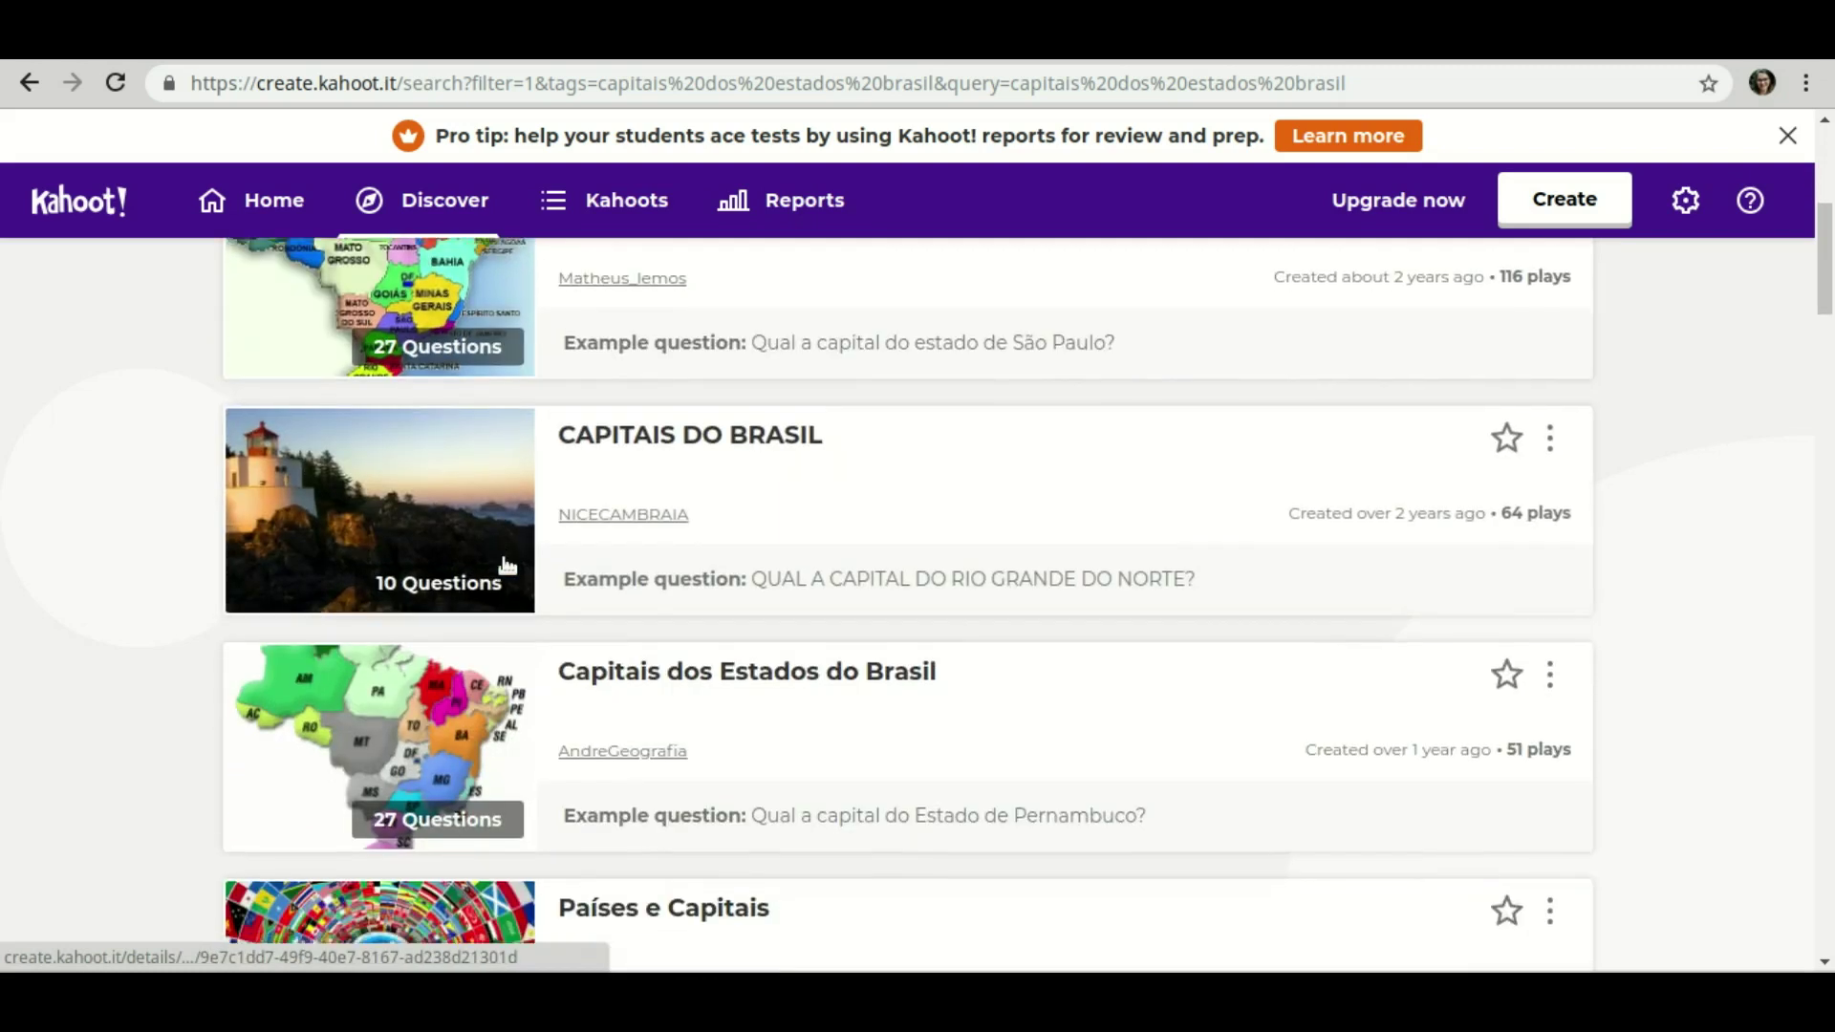
scroll(507, 572, down, 6)
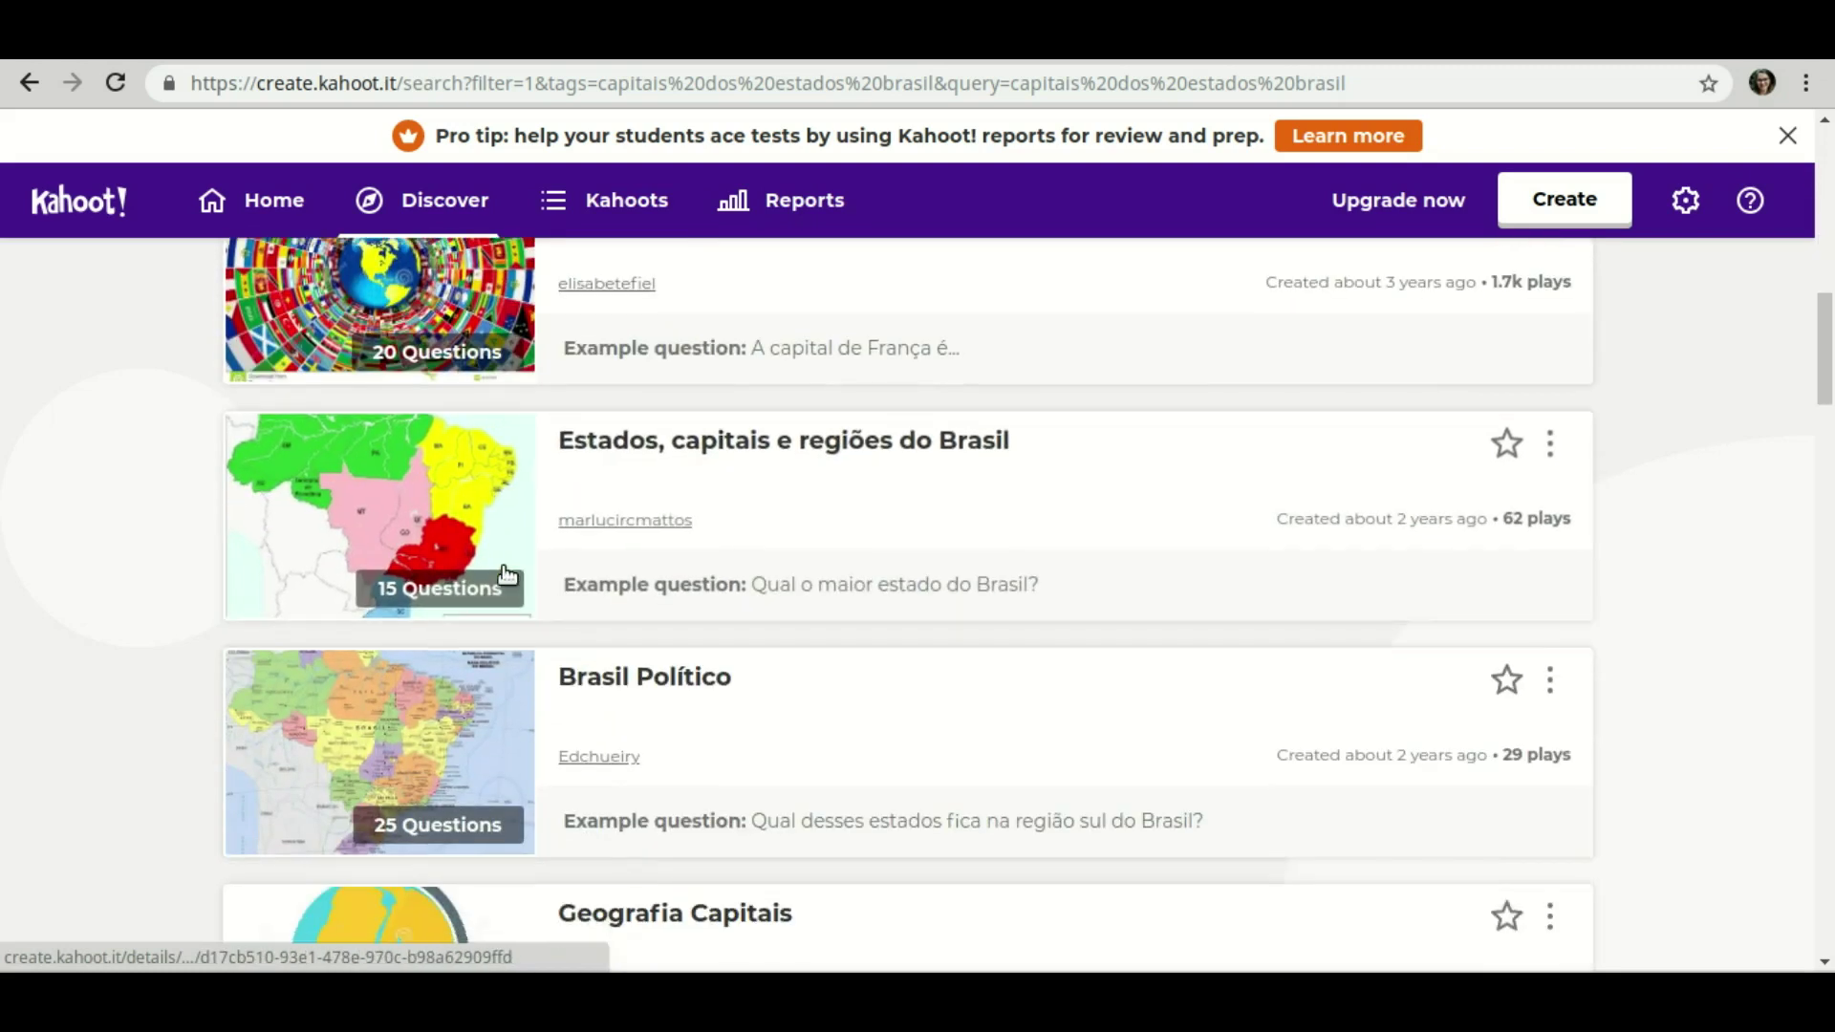
scroll(956, 570, up, 4)
scroll(843, 574, up, 14)
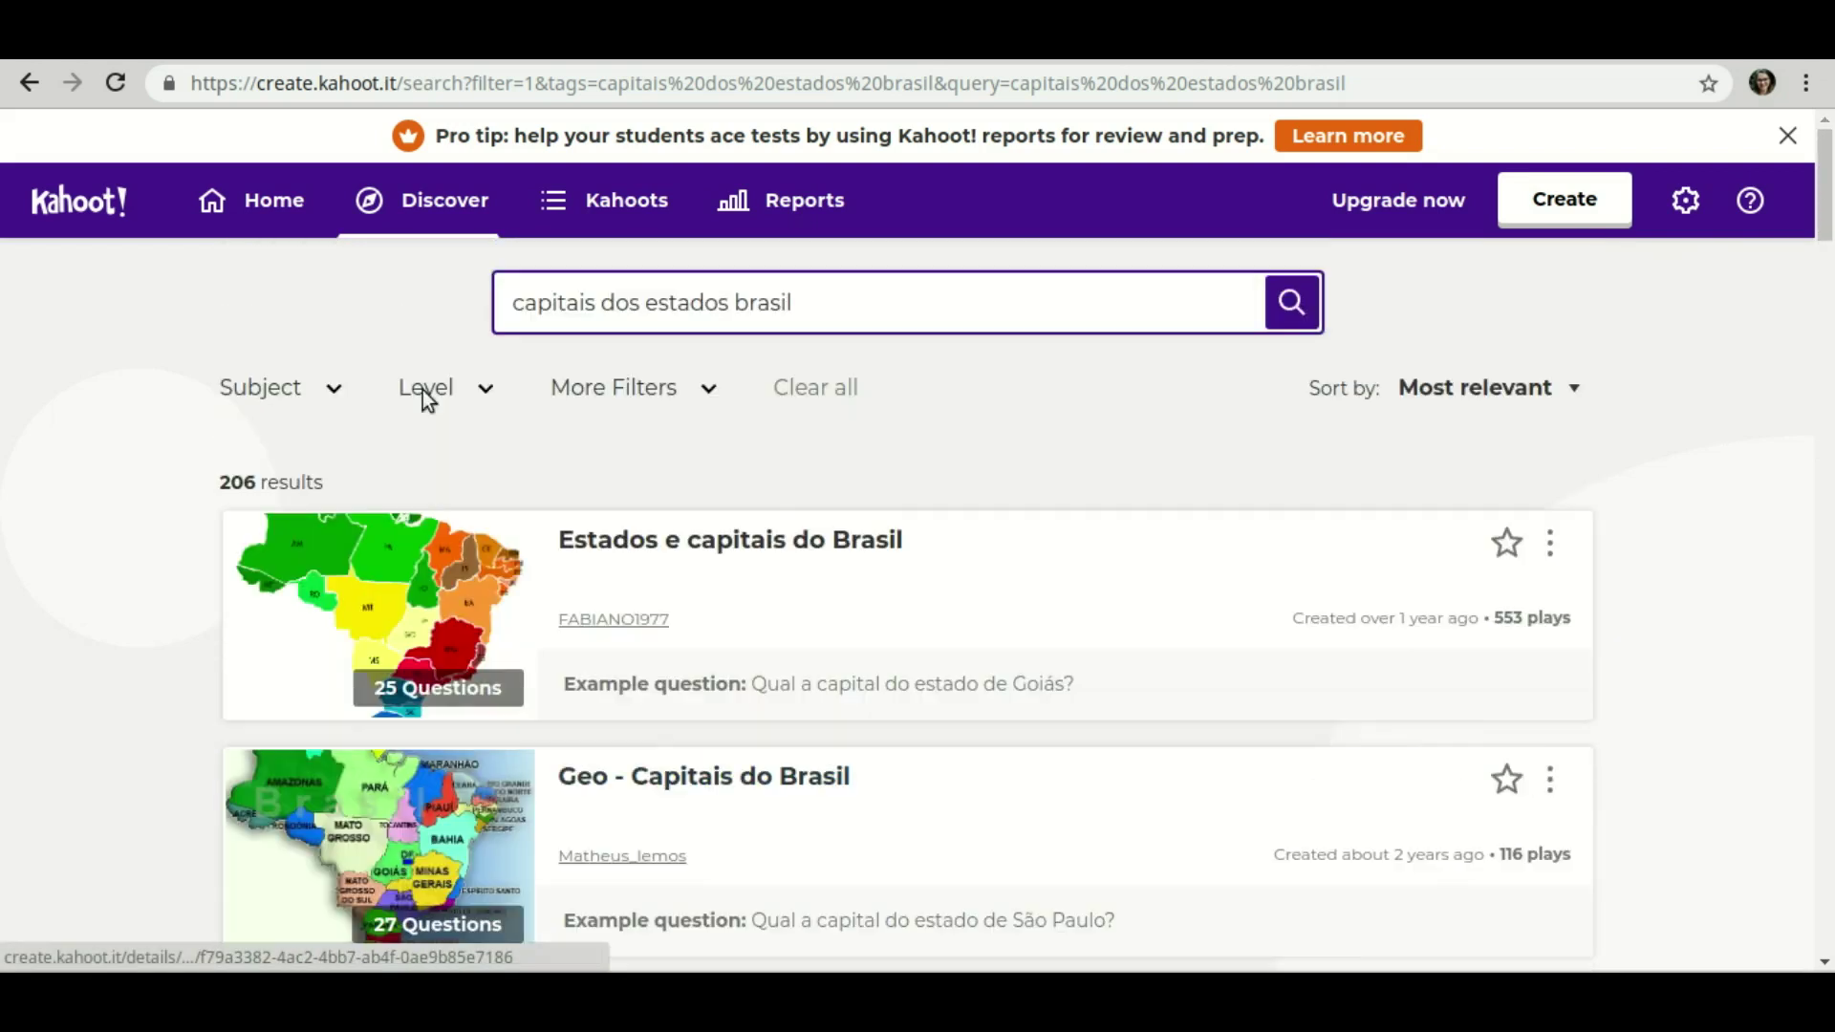
click(724, 539)
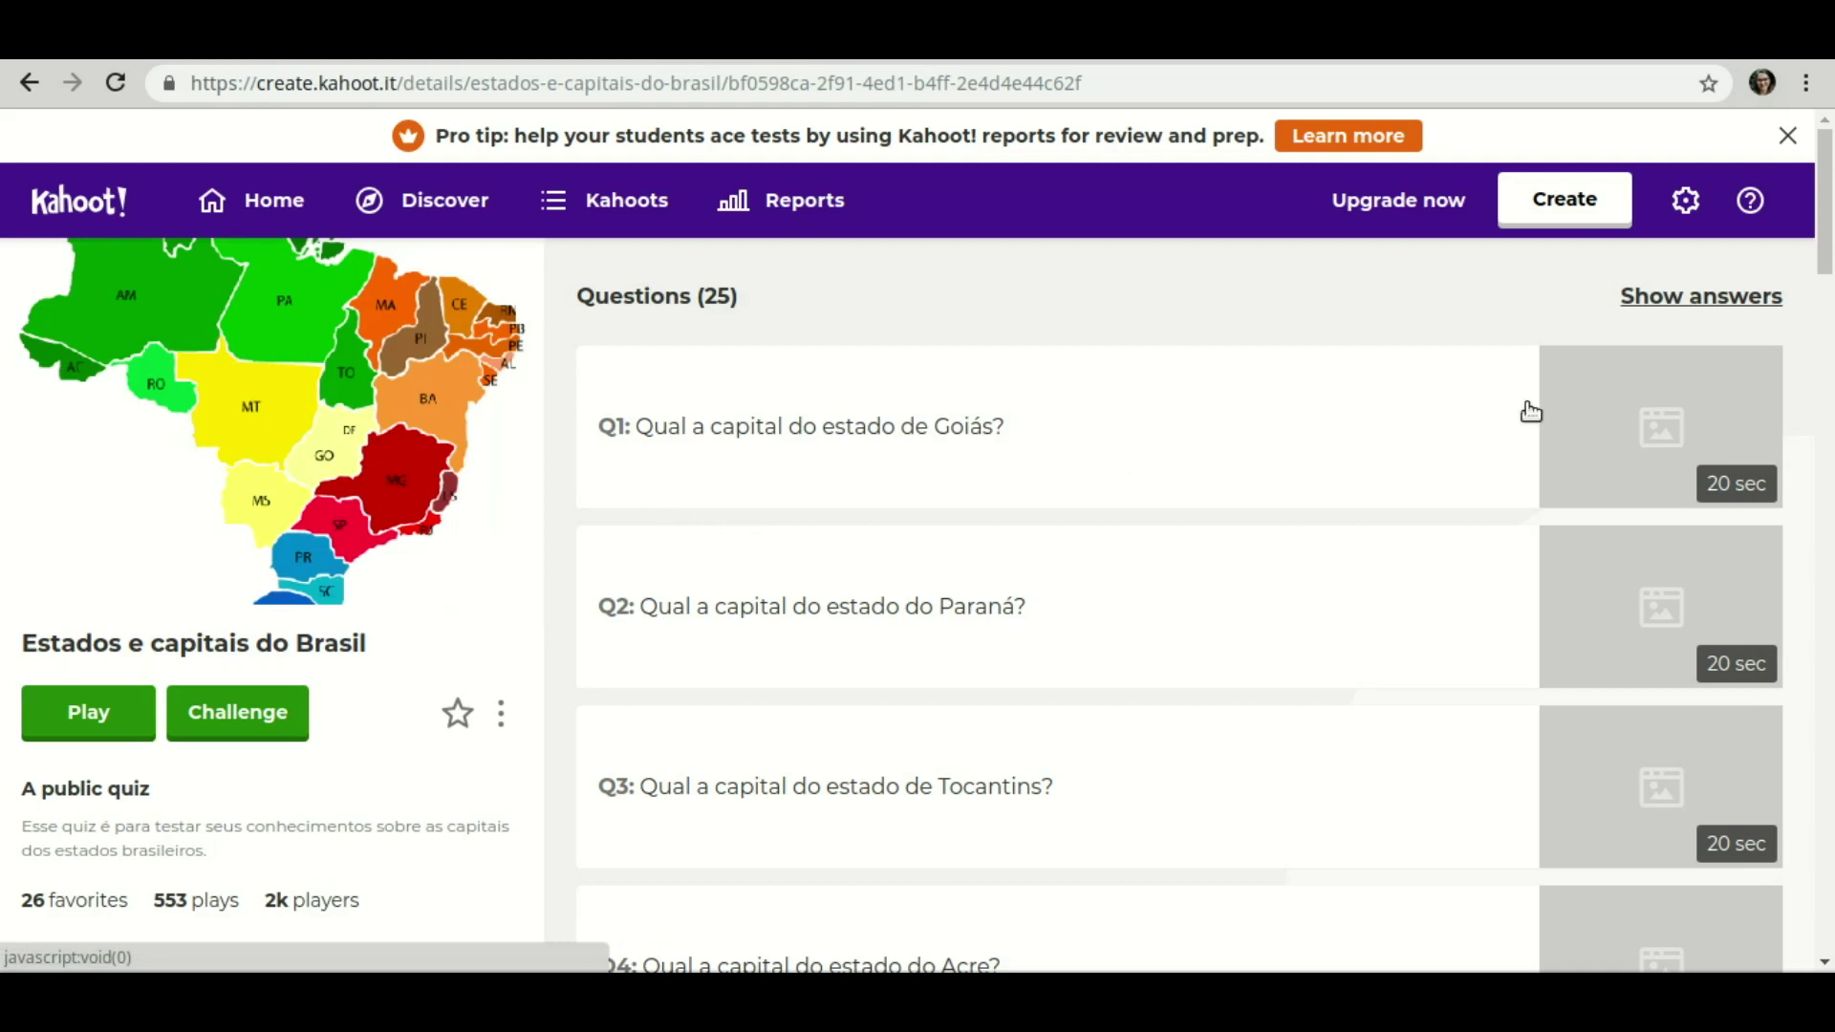
Reveal question Q1's answers and scroll through the quiz's 25 questions.
scroll(638, 430, down, 2)
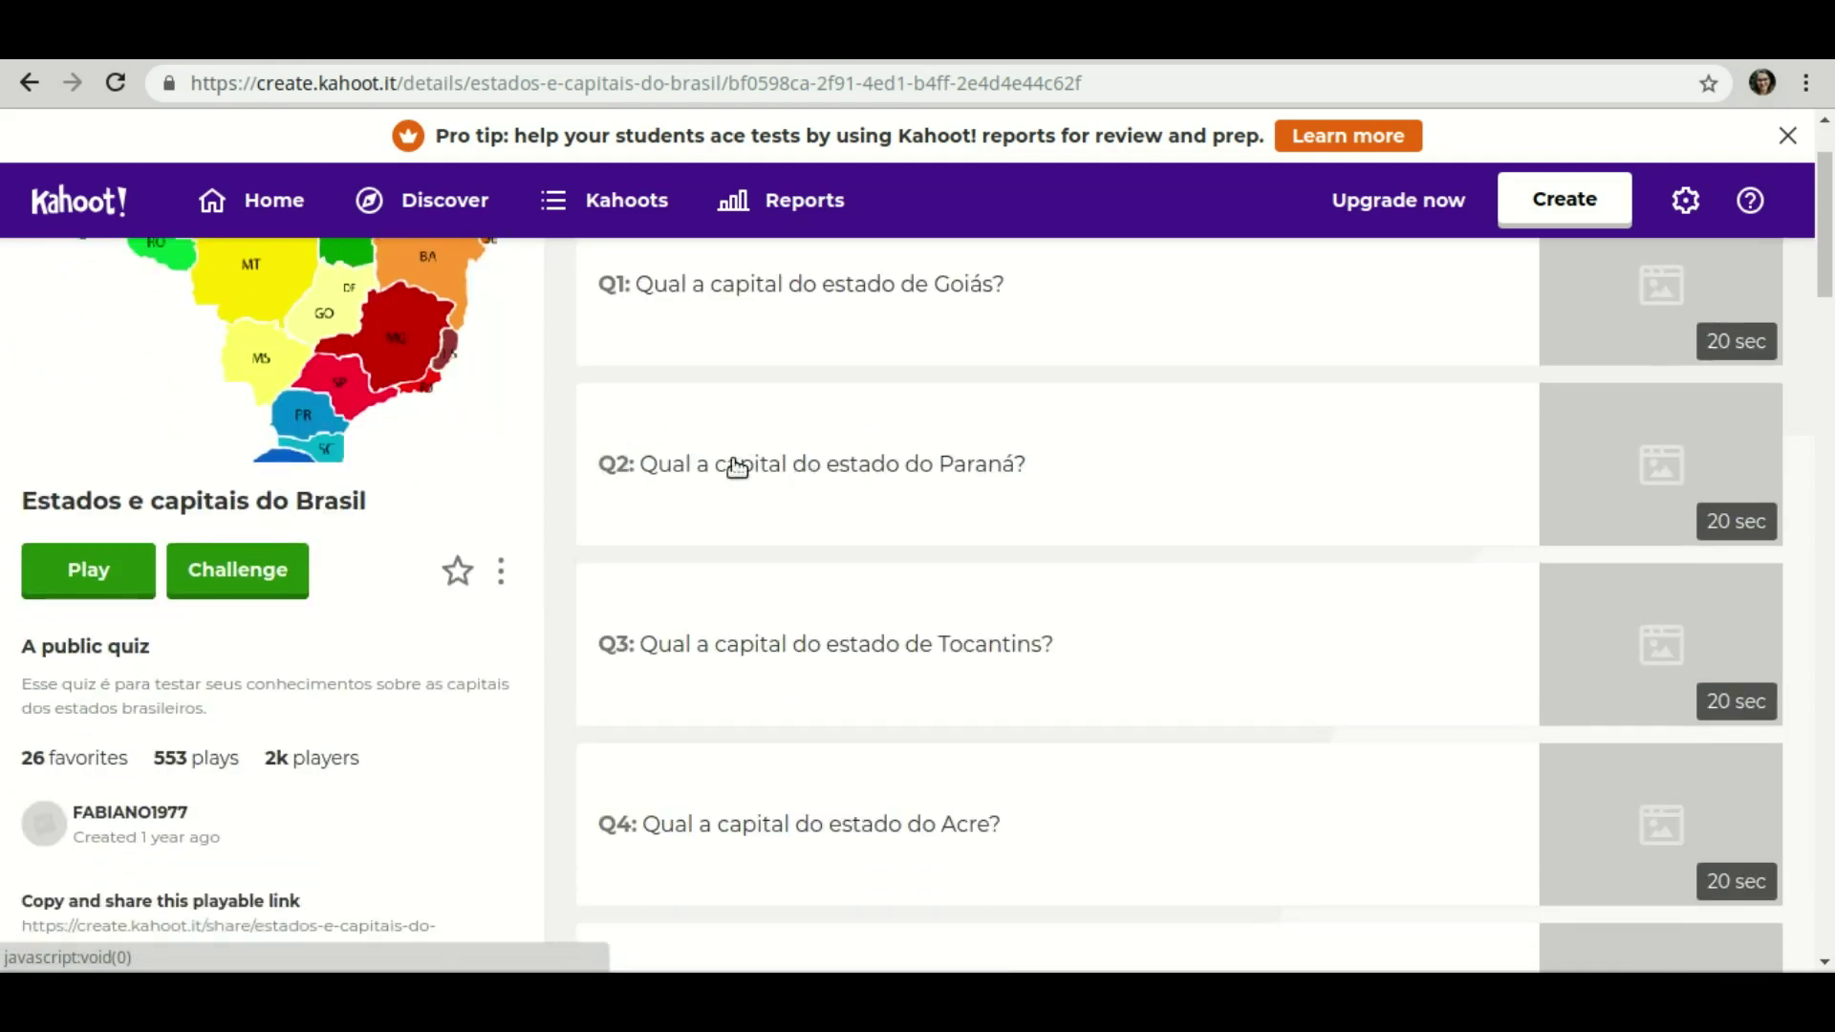
scroll(1115, 644, up, 2)
click(905, 432)
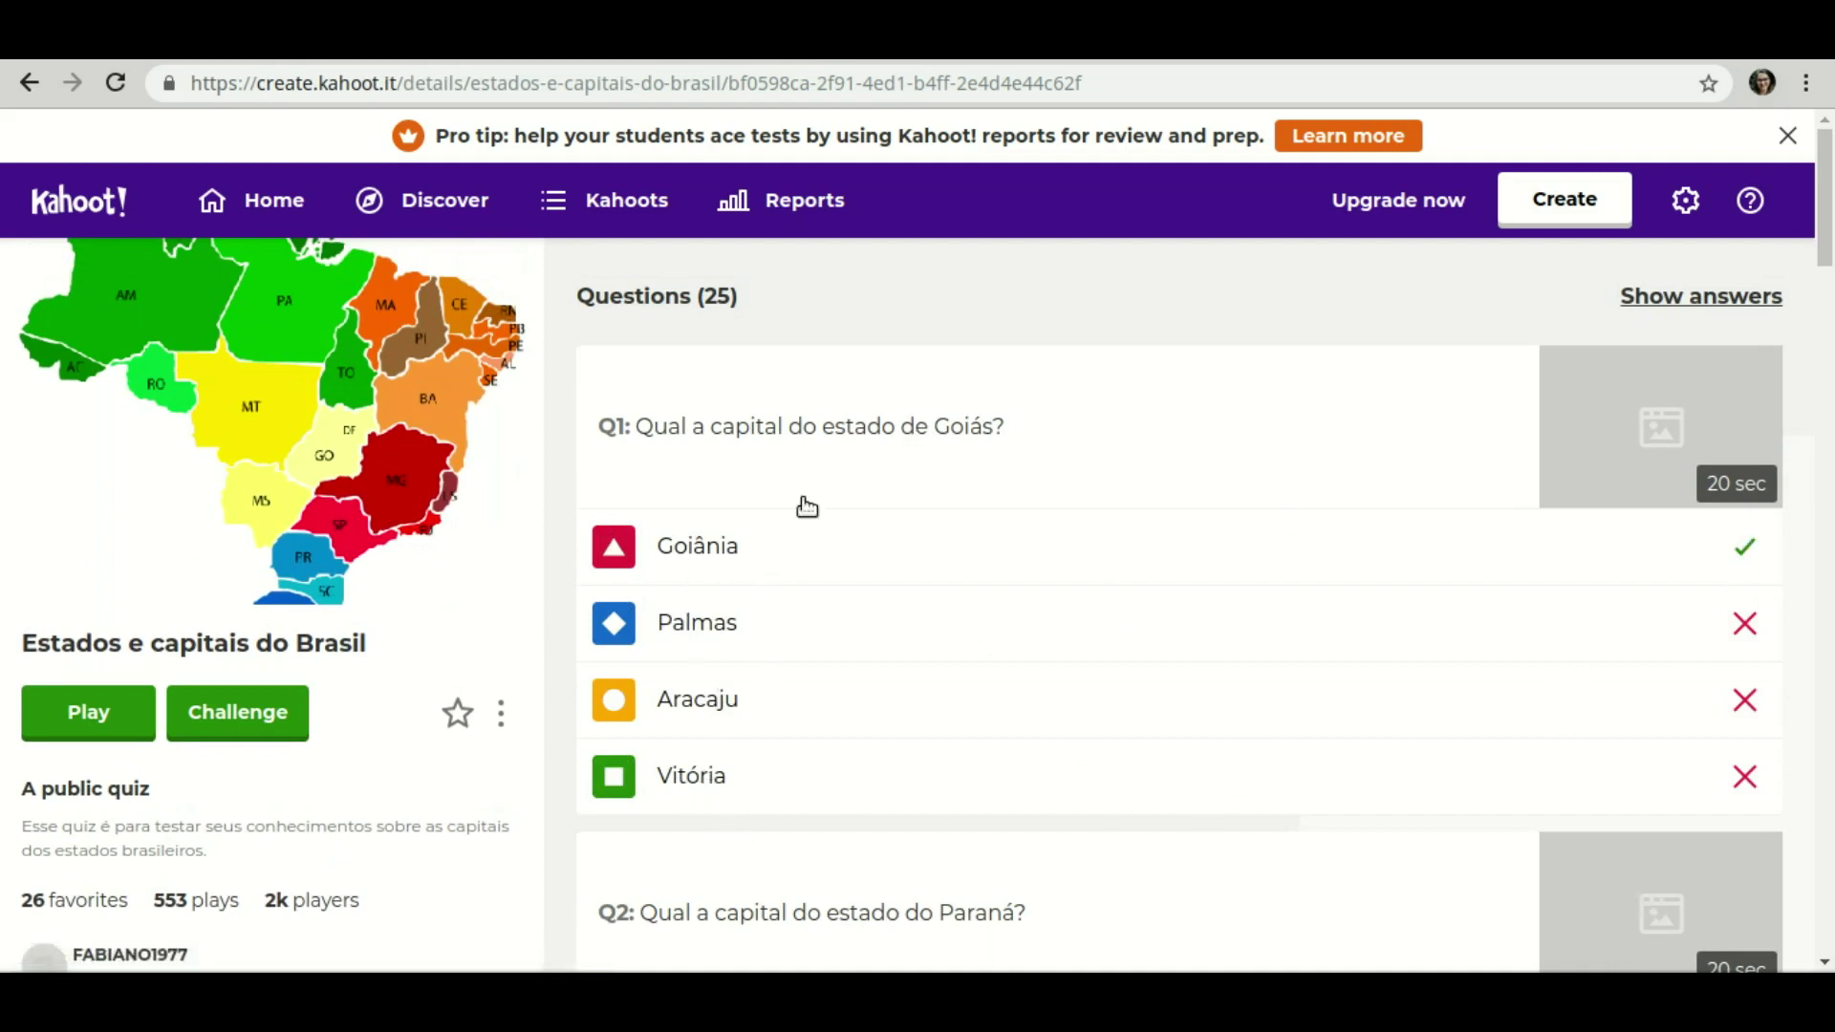
scroll(994, 521, down, 8)
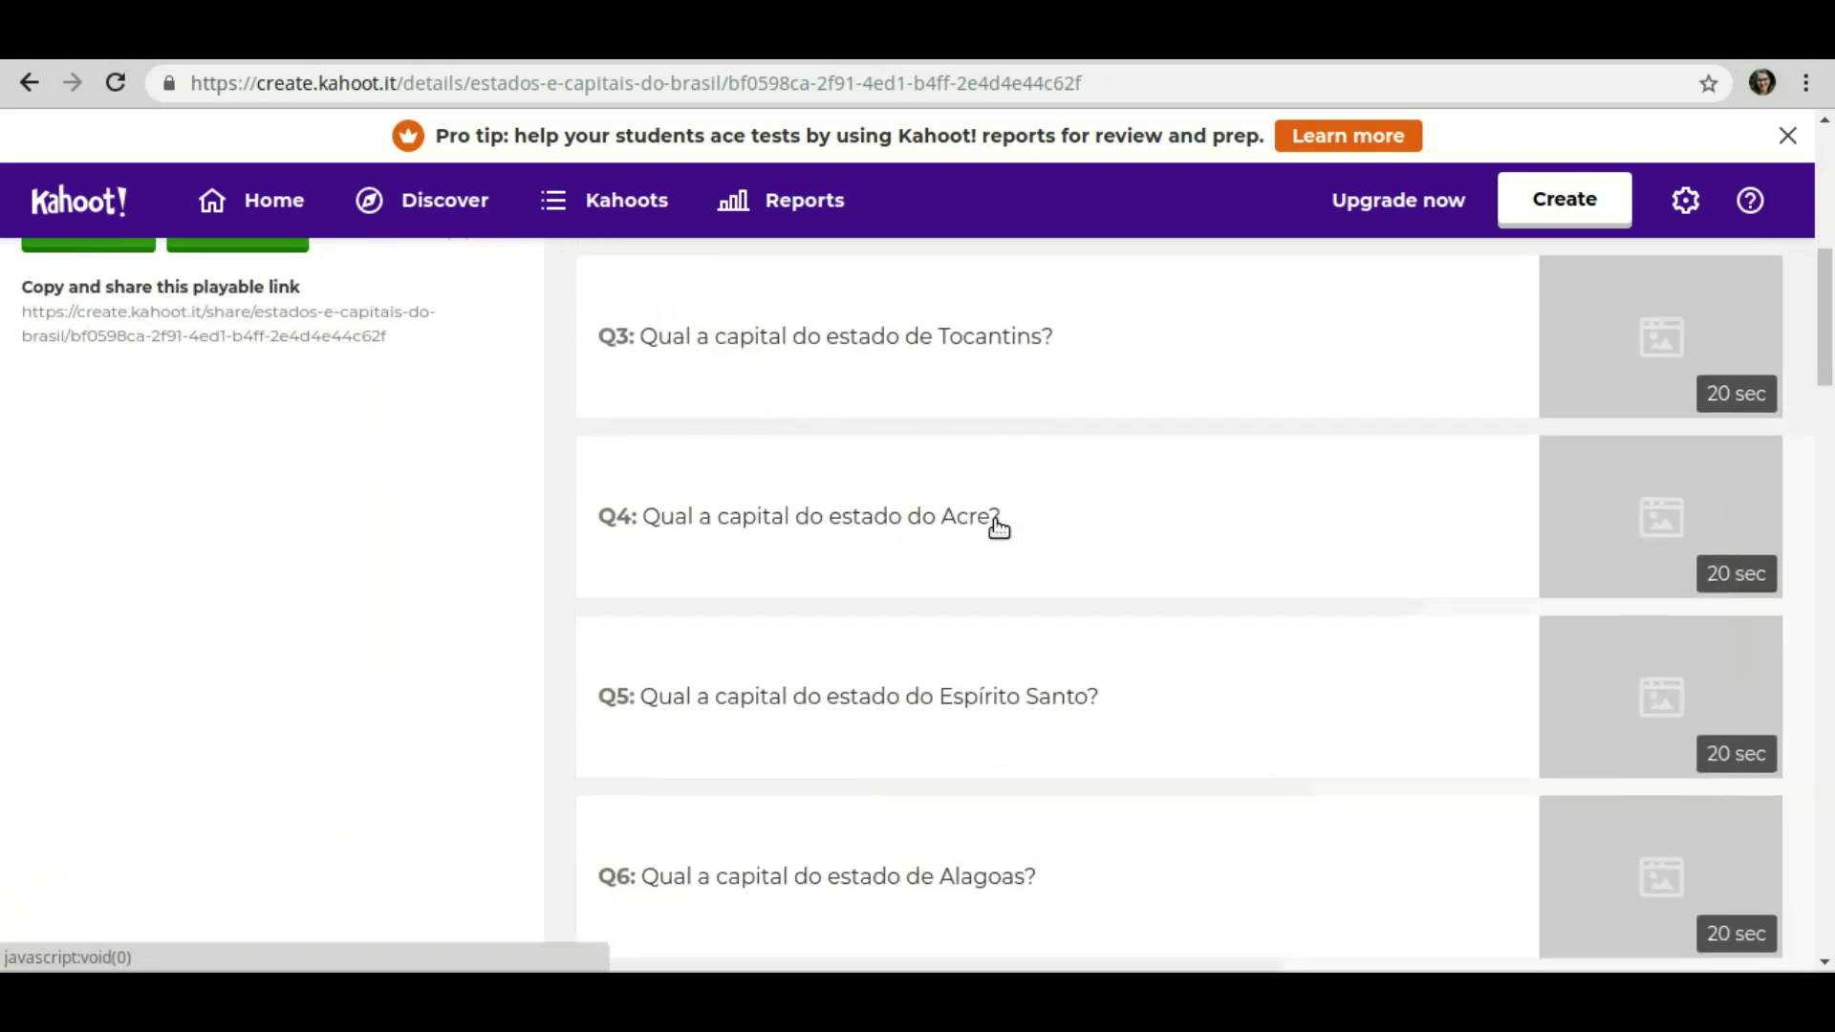
scroll(999, 528, down, 18)
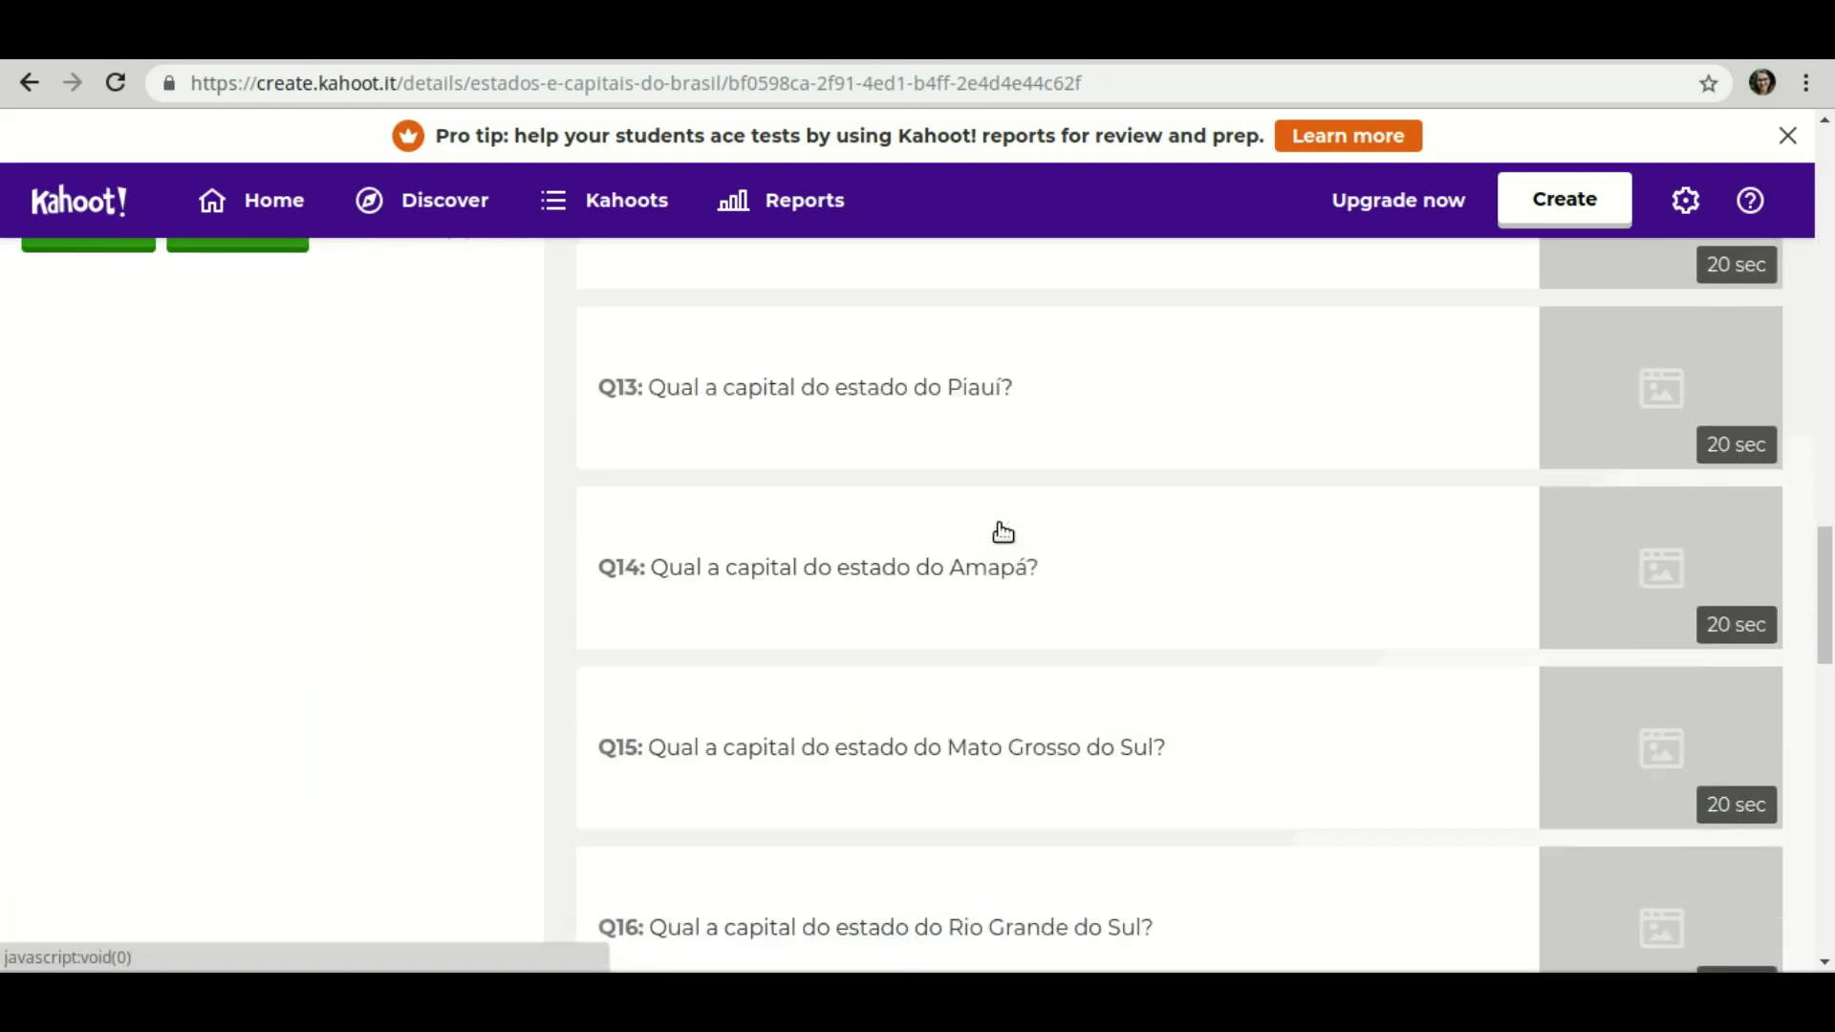
scroll(1001, 526, down, 8)
scroll(978, 496, up, 5)
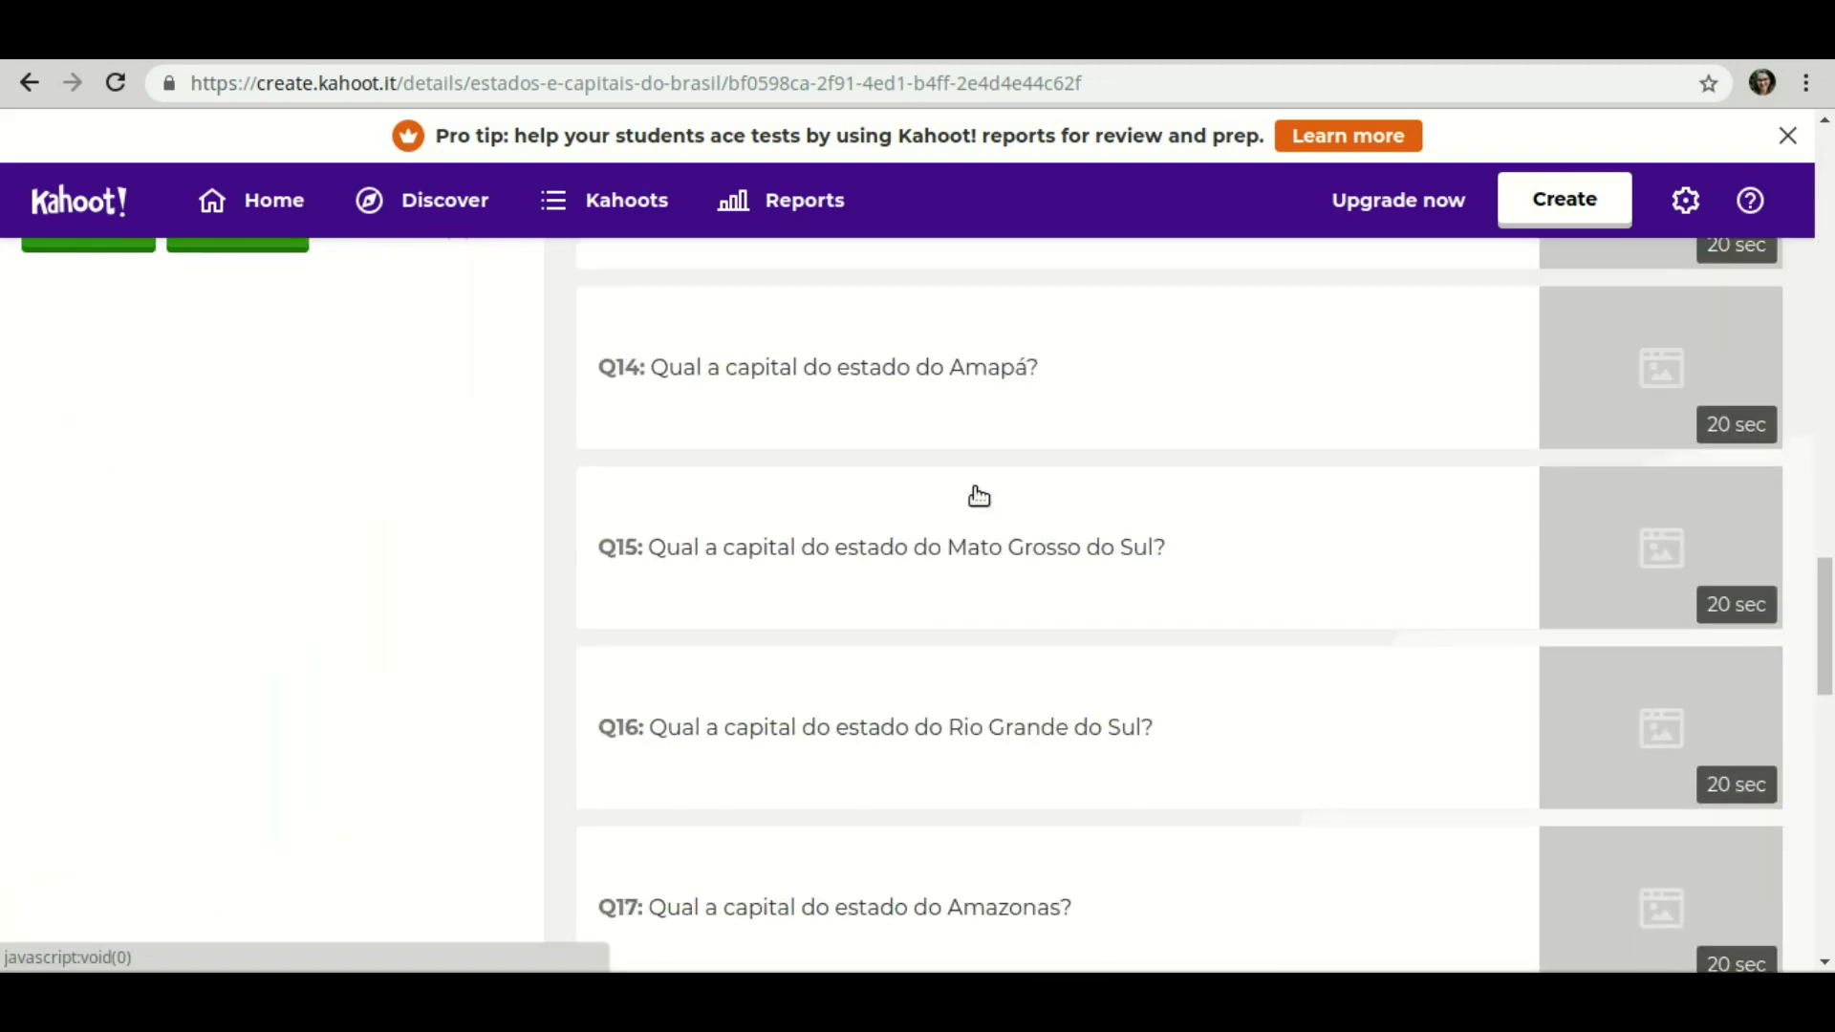
scroll(979, 496, up, 15)
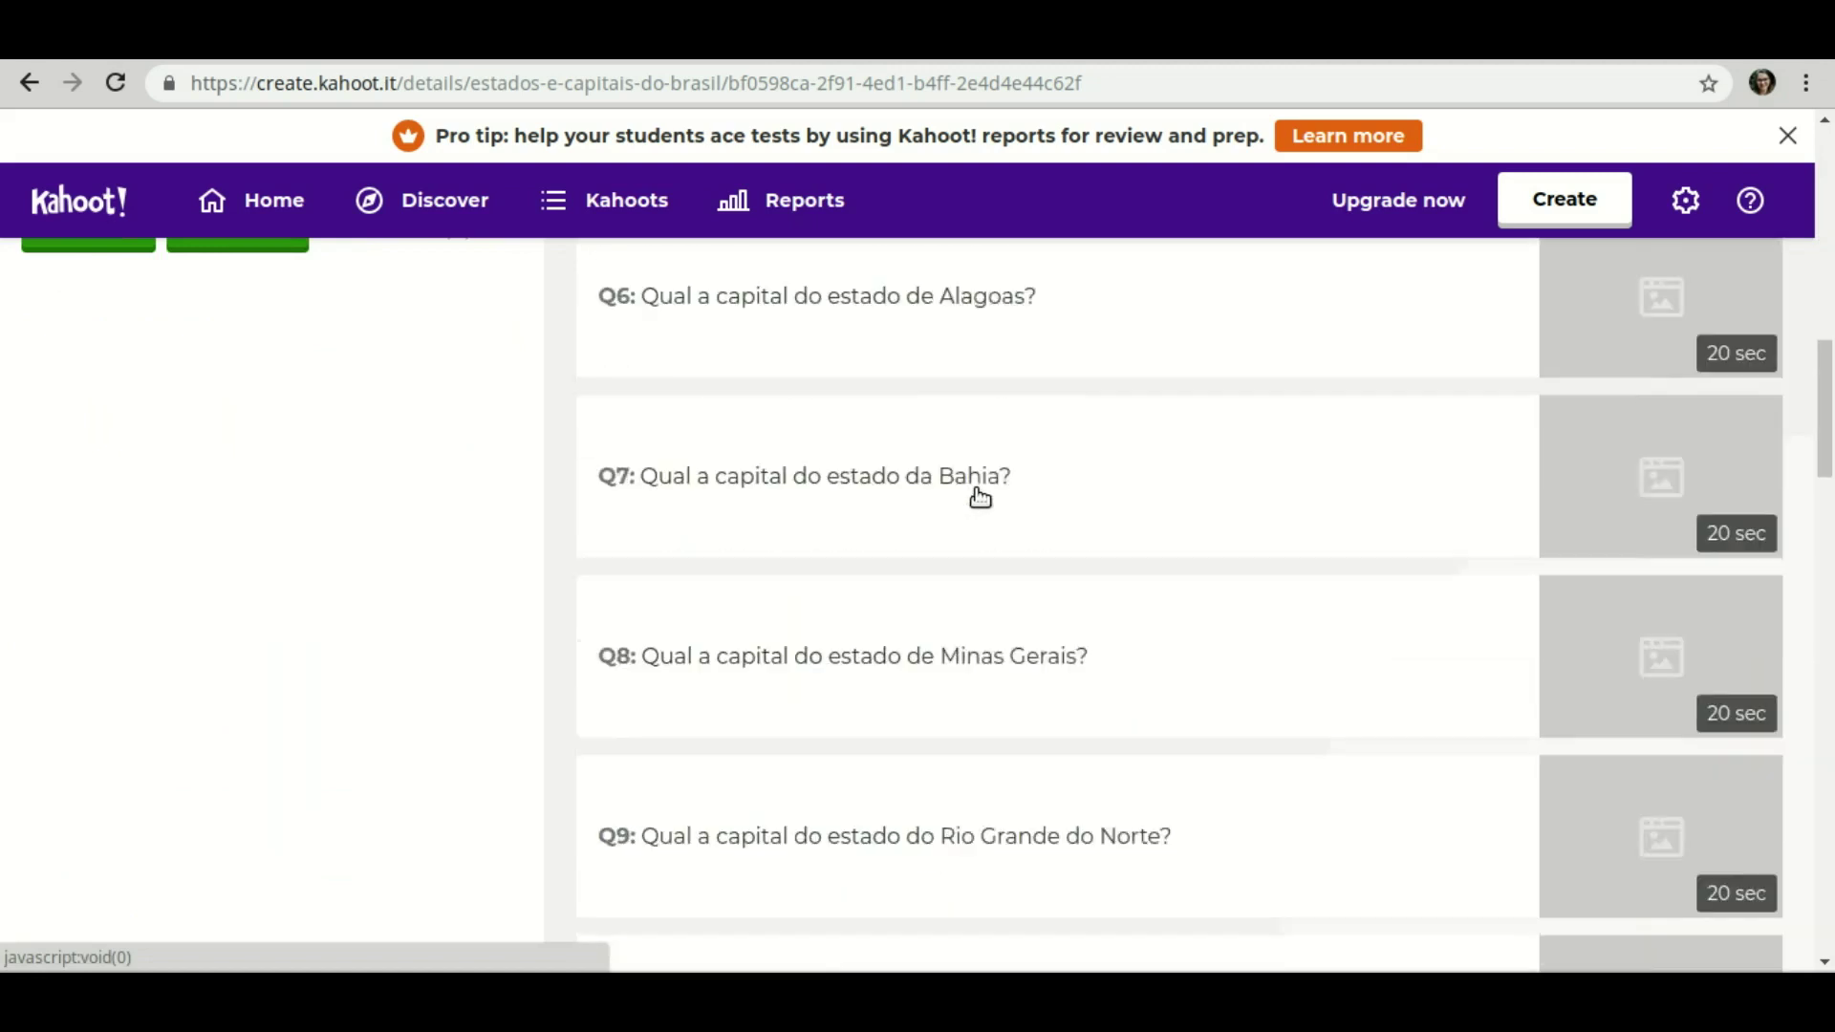
scroll(979, 497, up, 13)
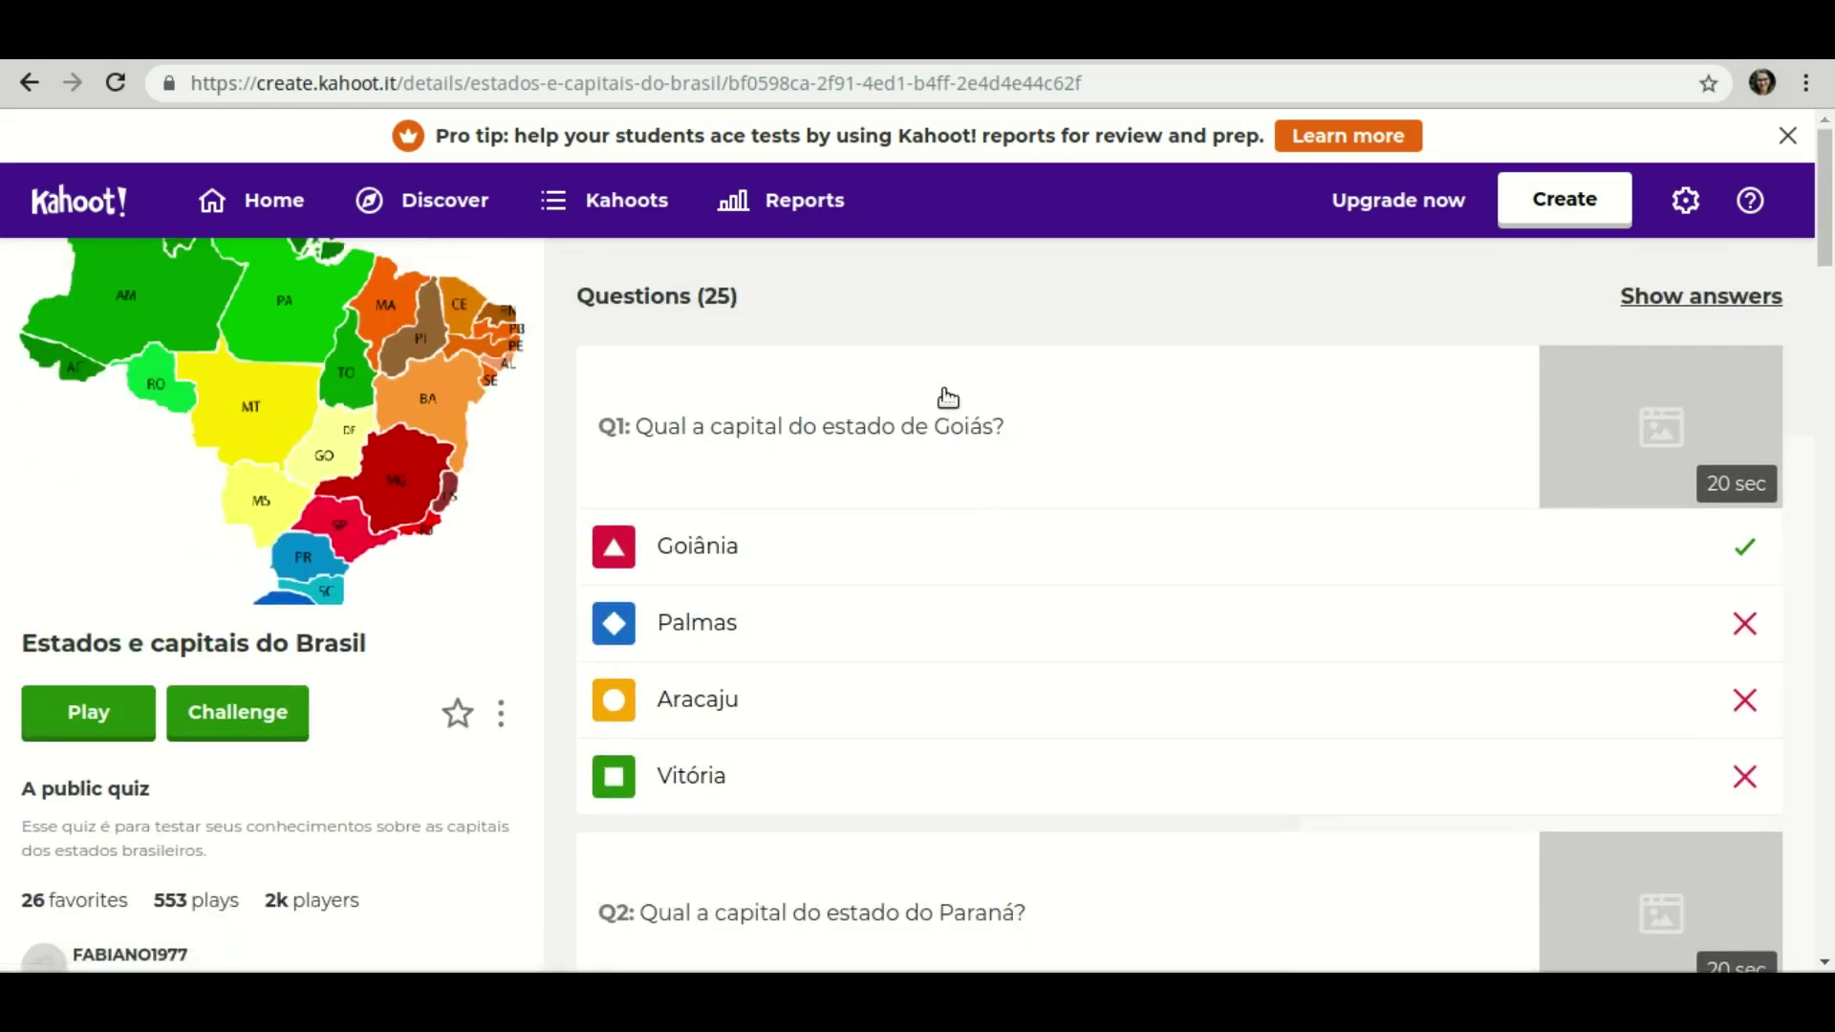
Try starting a game, hide Q1's answers again, and bring up the quiz's more-options menu.
click(105, 731)
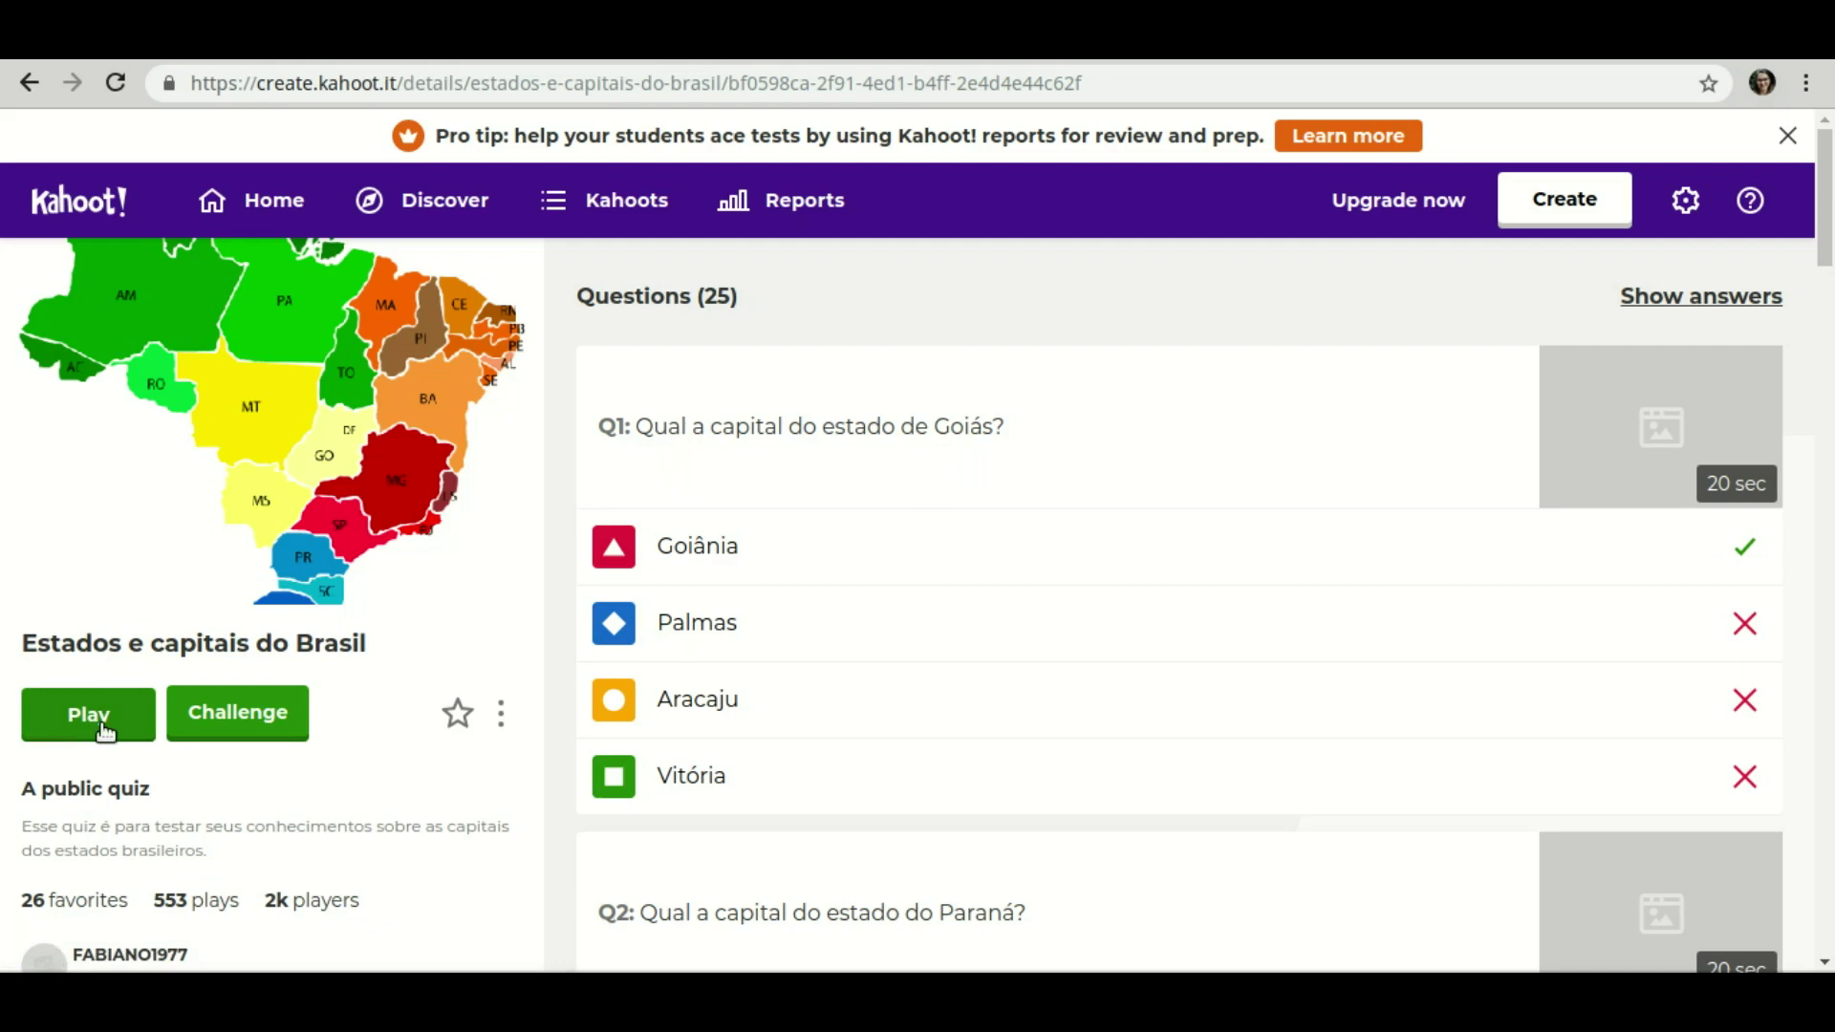
click(1098, 426)
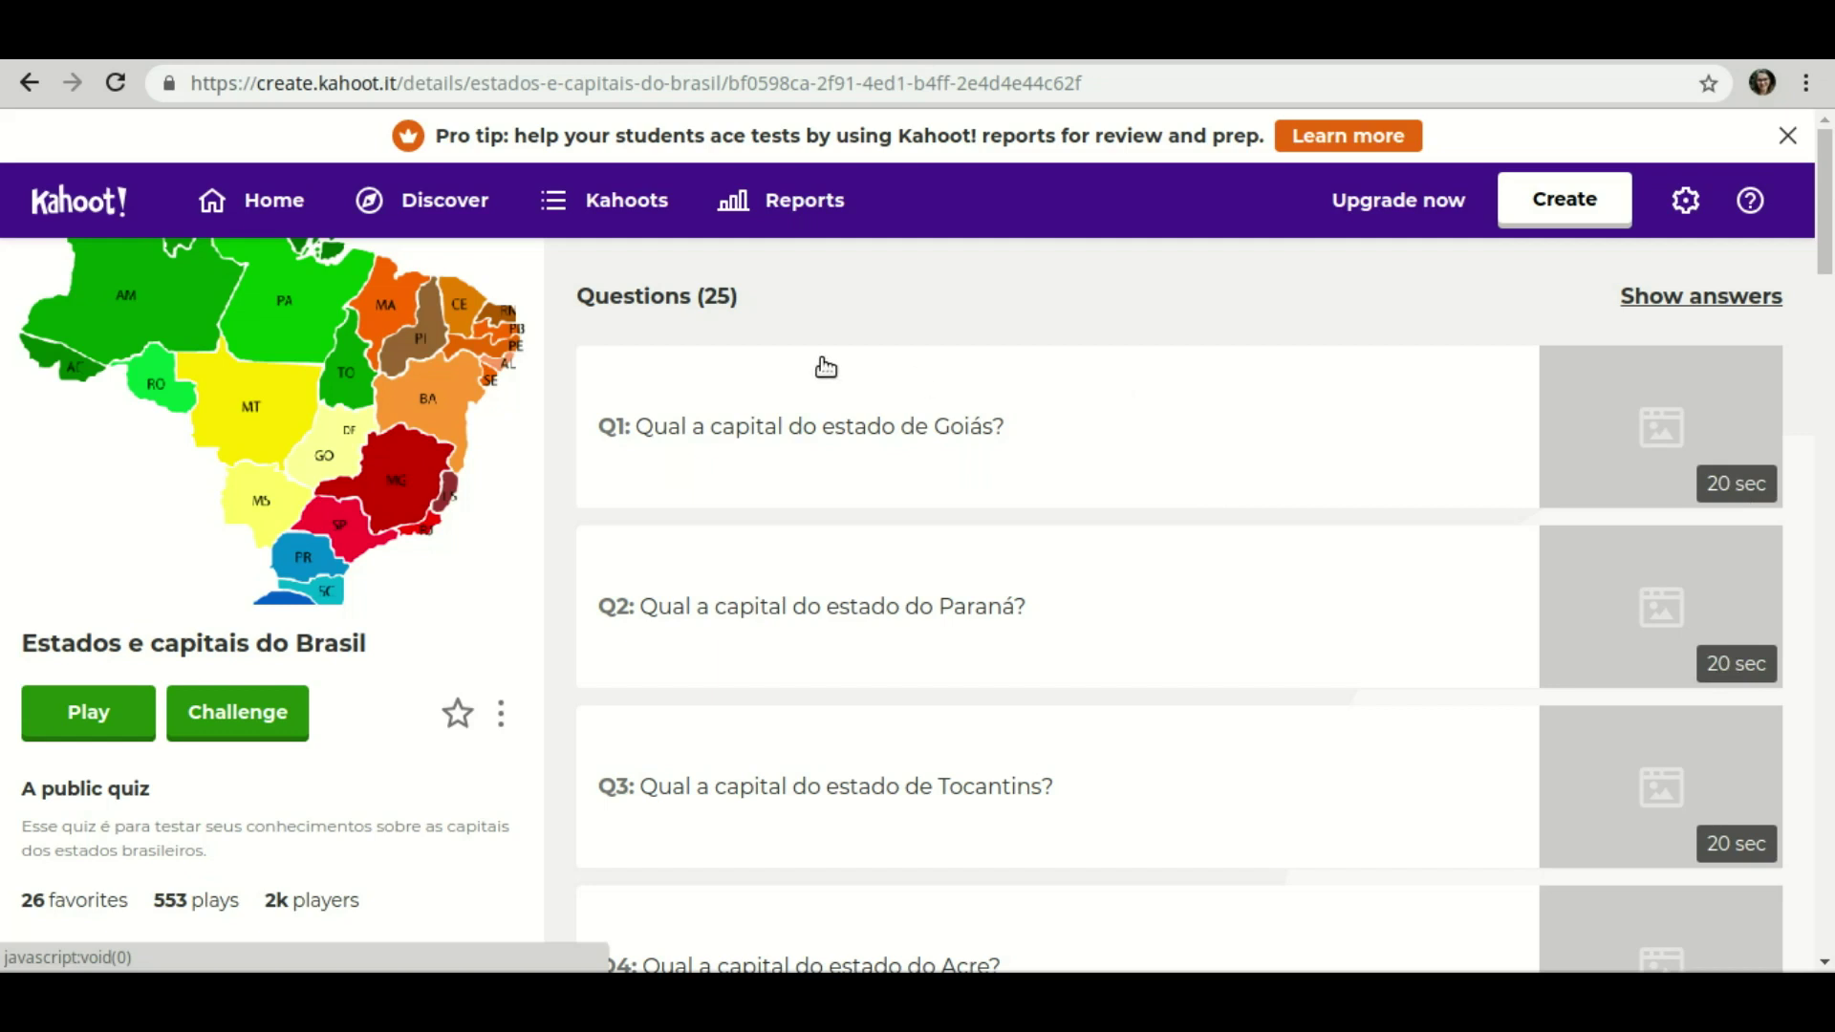
click(501, 714)
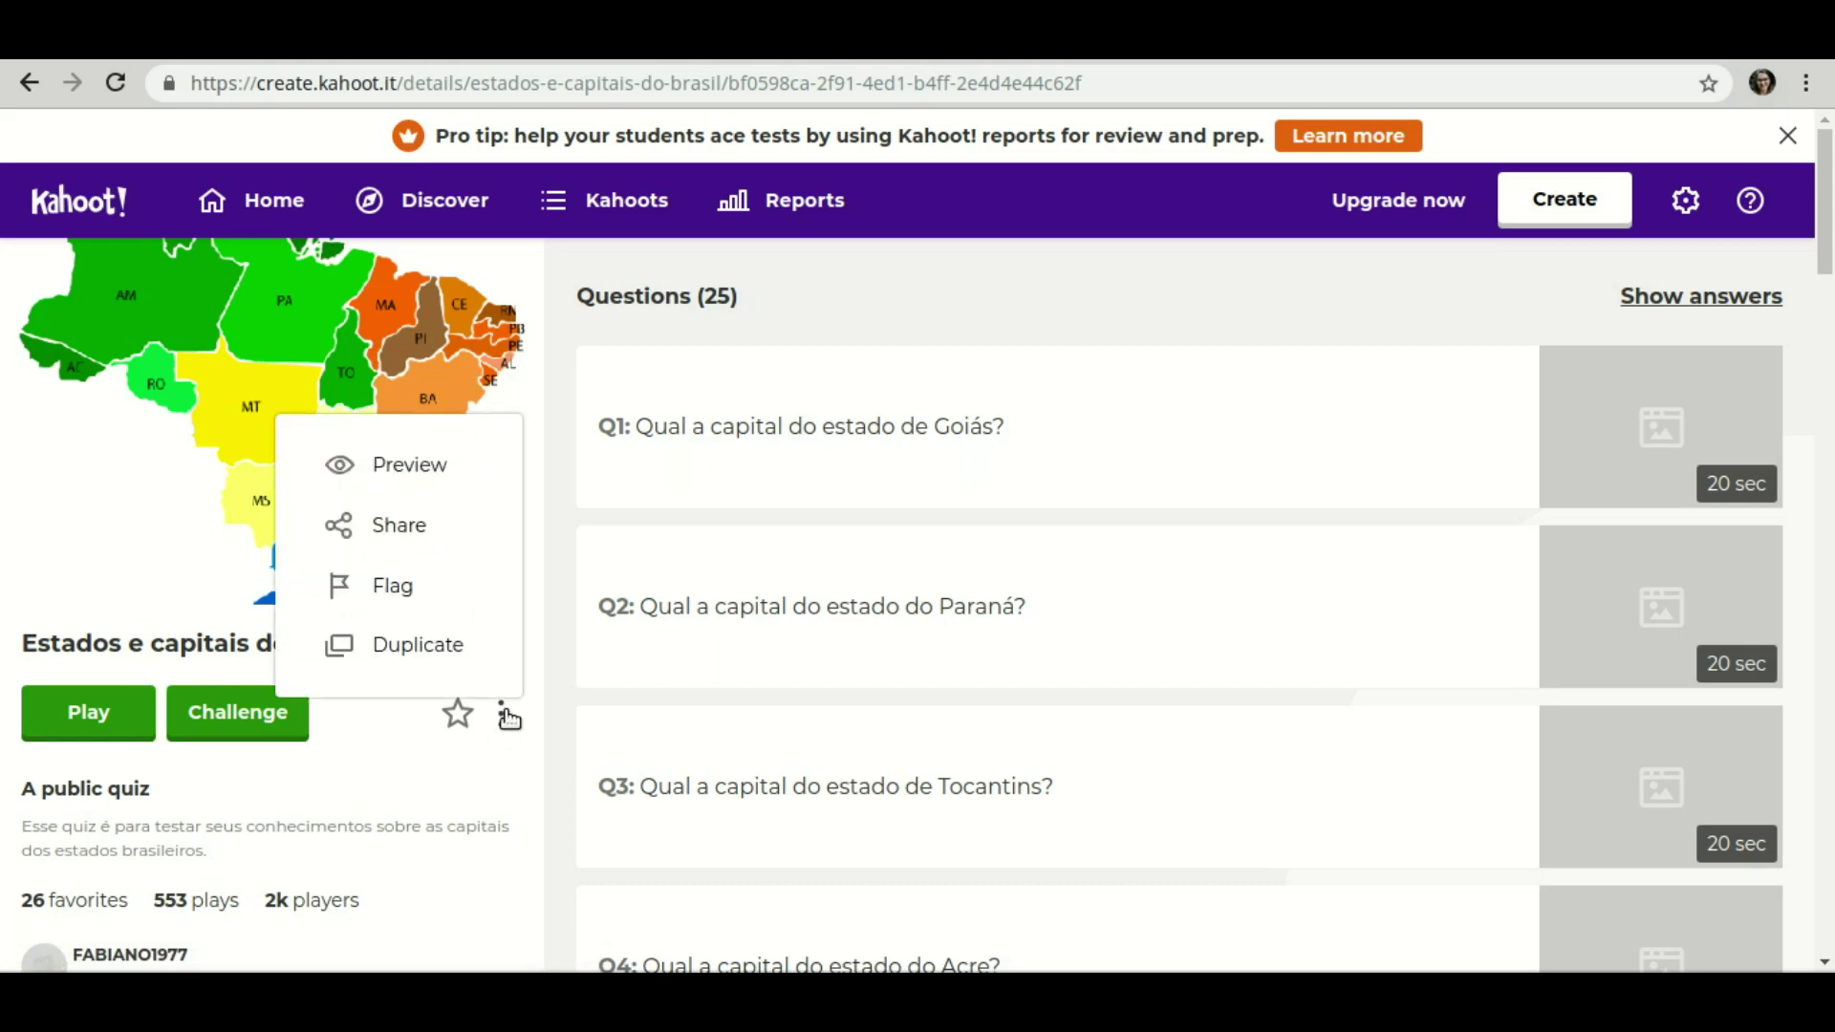
Duplicate the quiz so 'Duplicate of Estados e capitais do Brasil' tops My Kahoots.
click(418, 646)
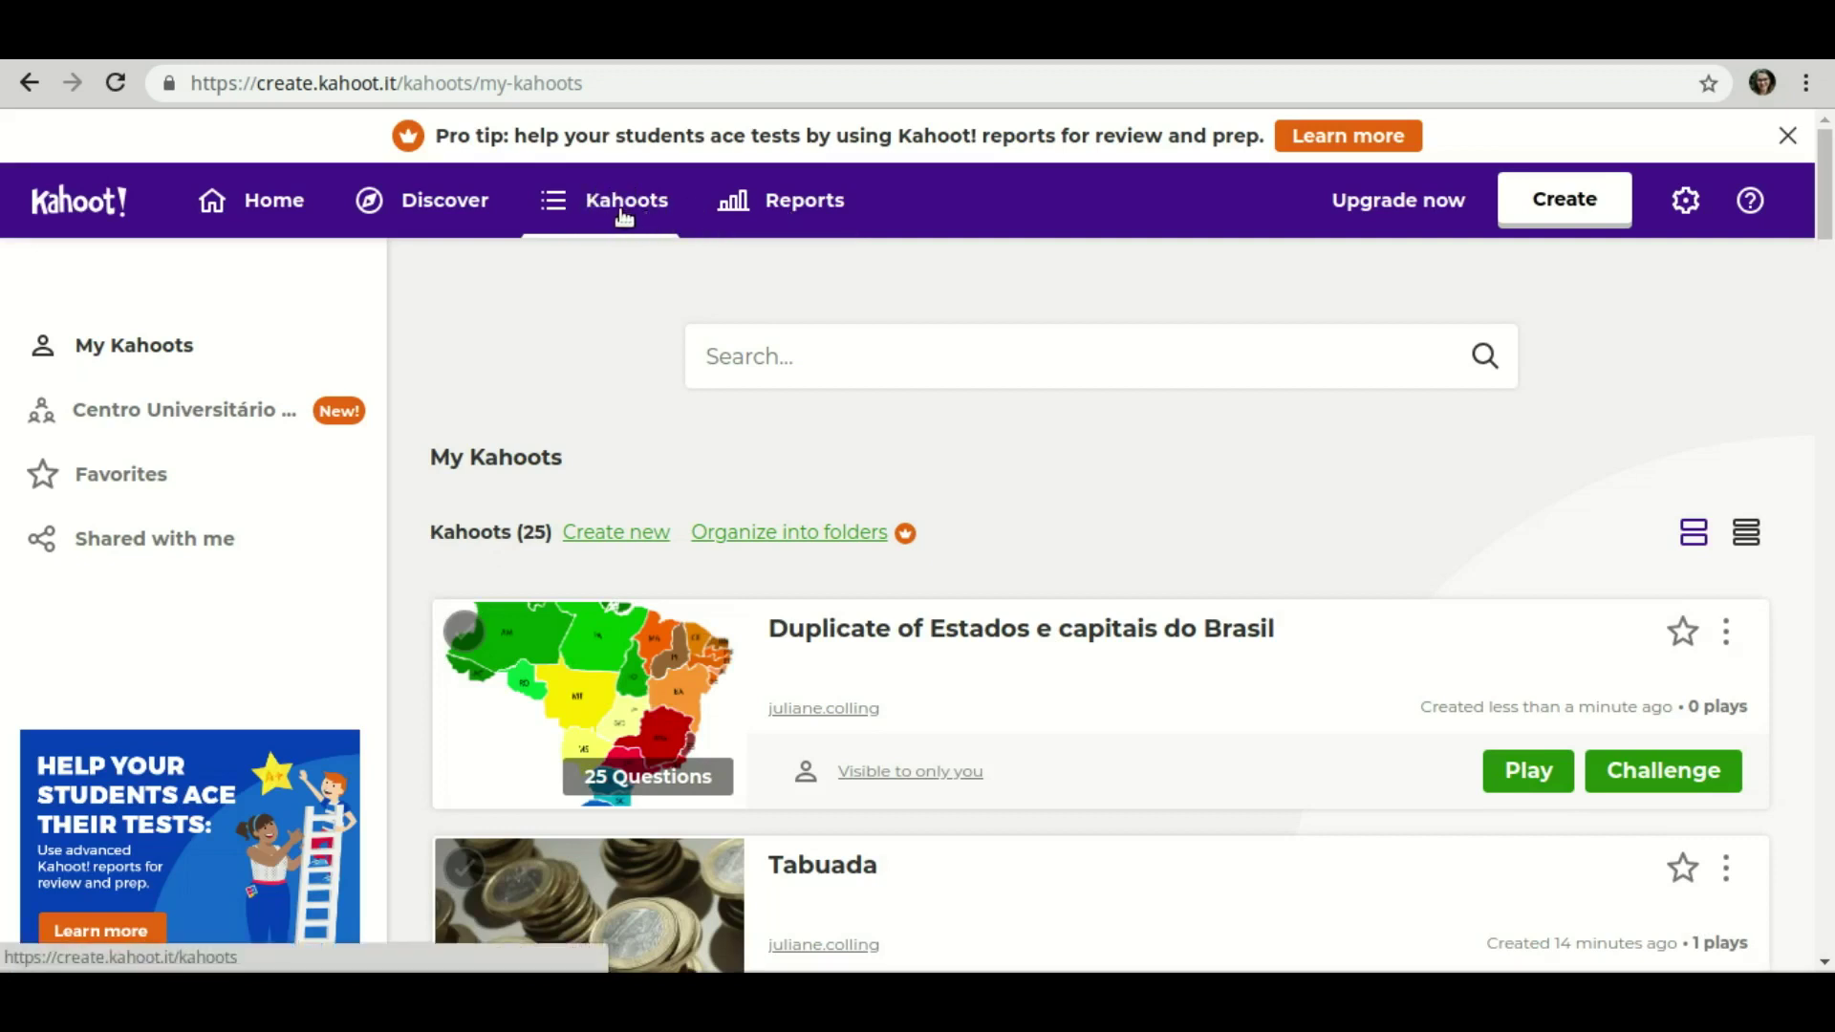
scroll(742, 749, down, 1)
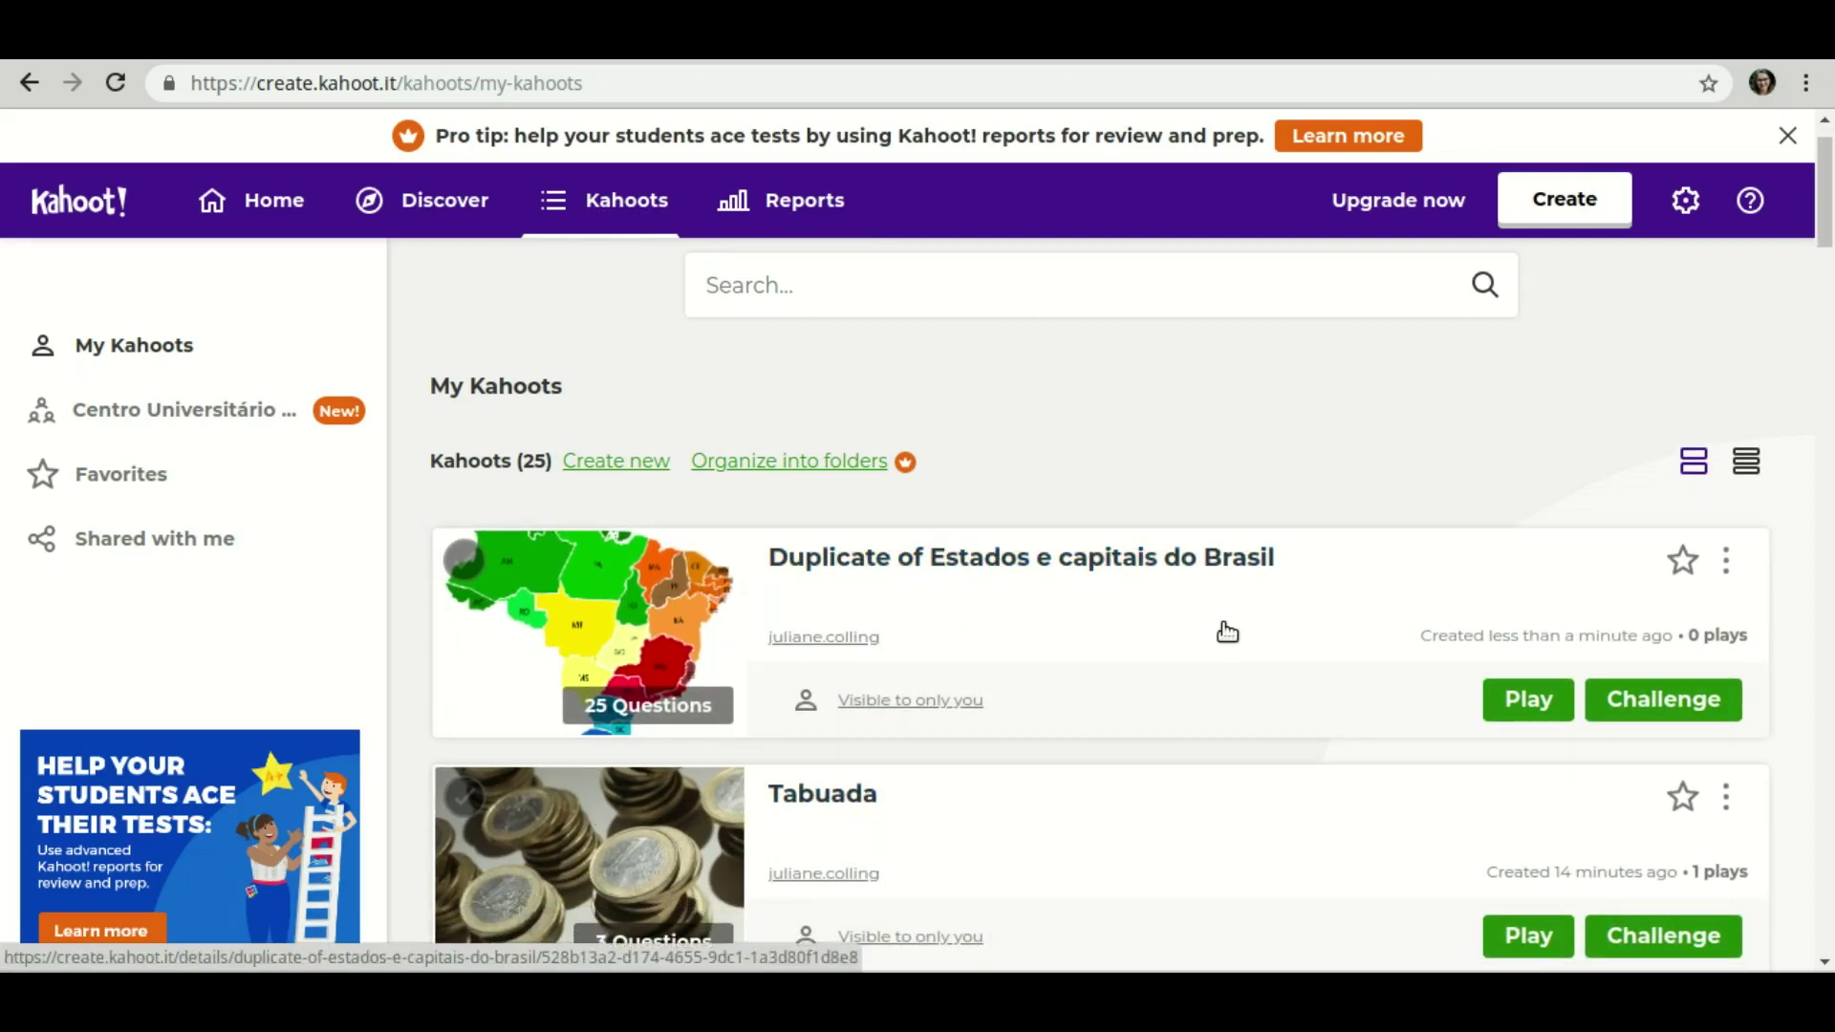
click(1727, 566)
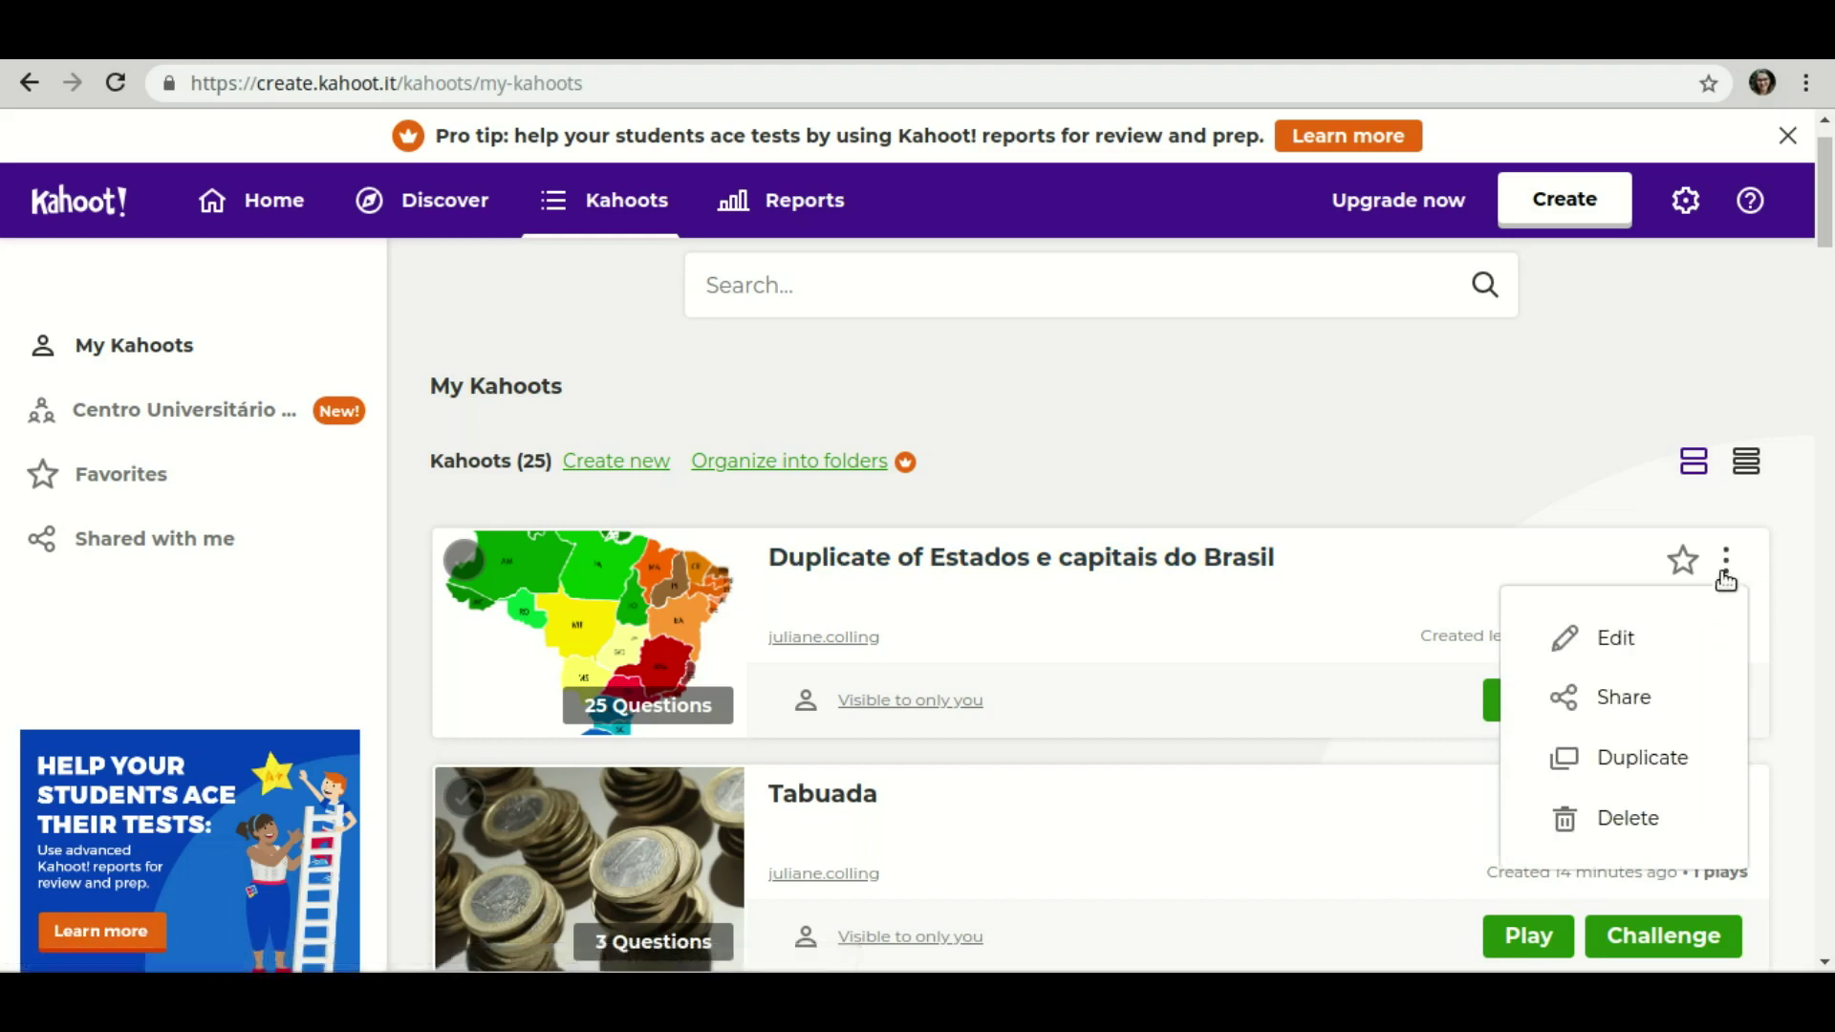
Open the duplicate in the editor and give question 1 a 30s time limit.
click(1616, 641)
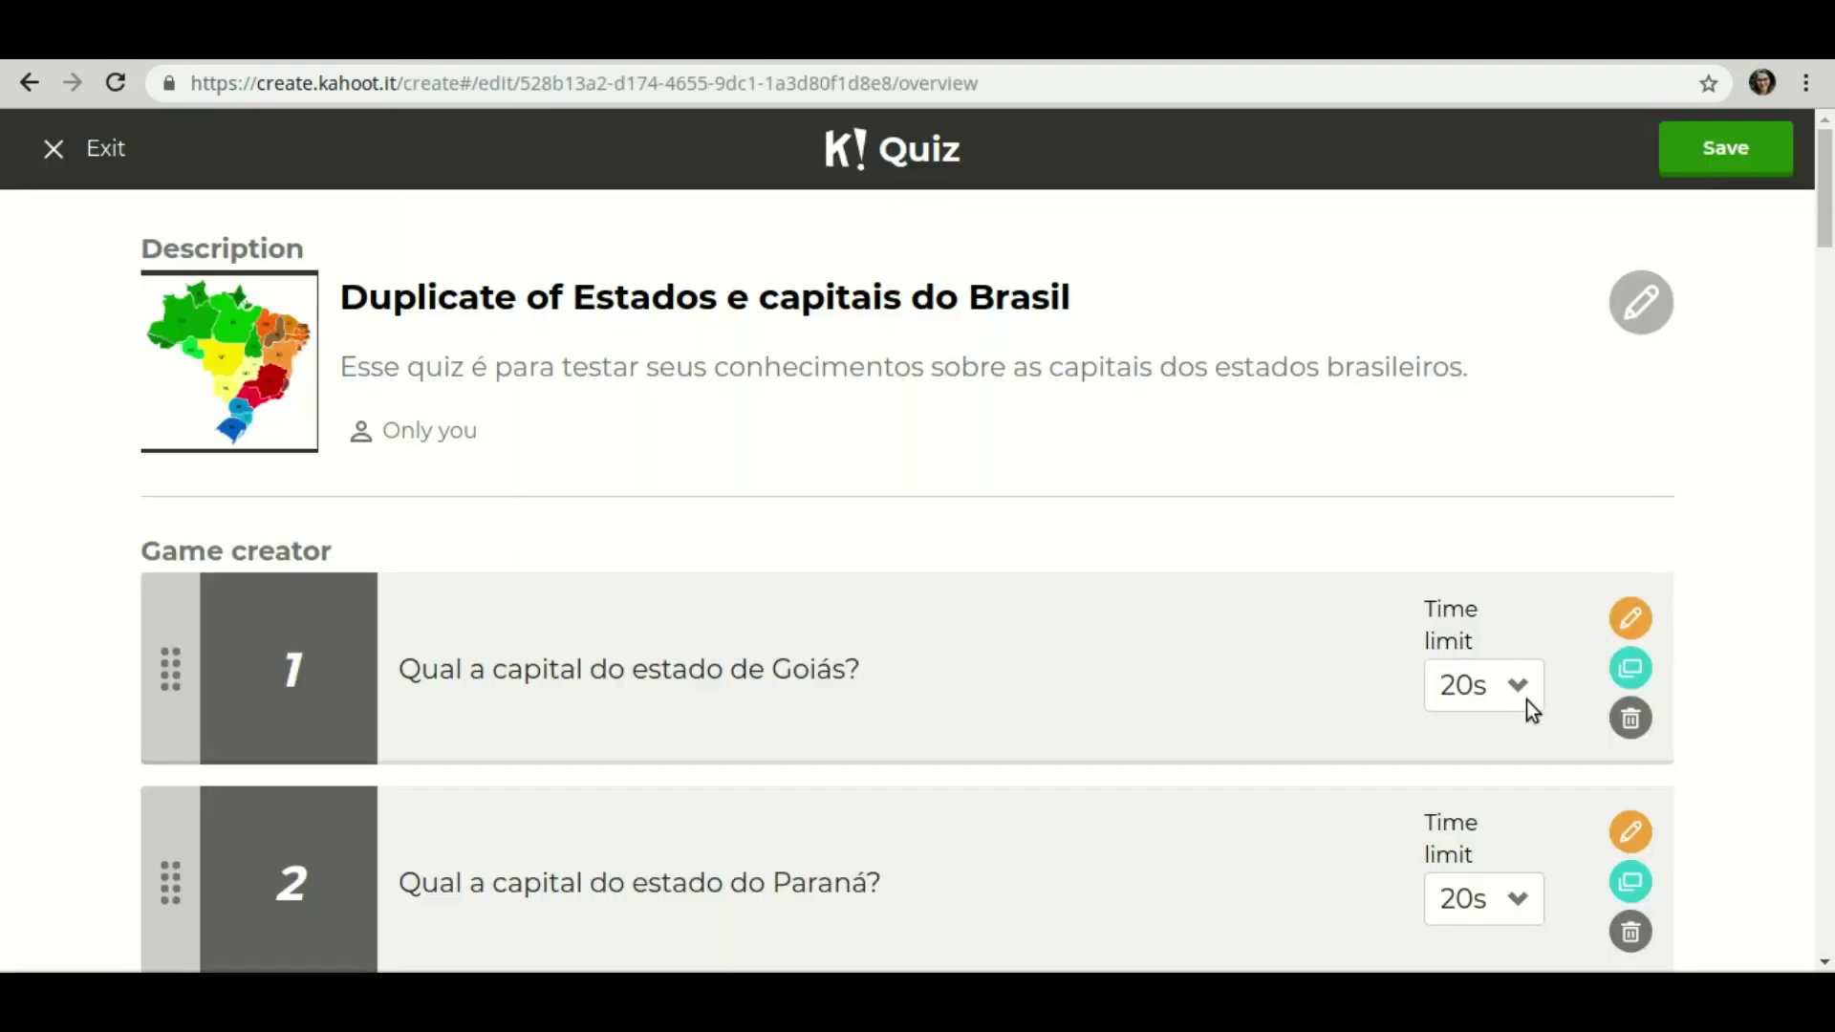
click(1528, 700)
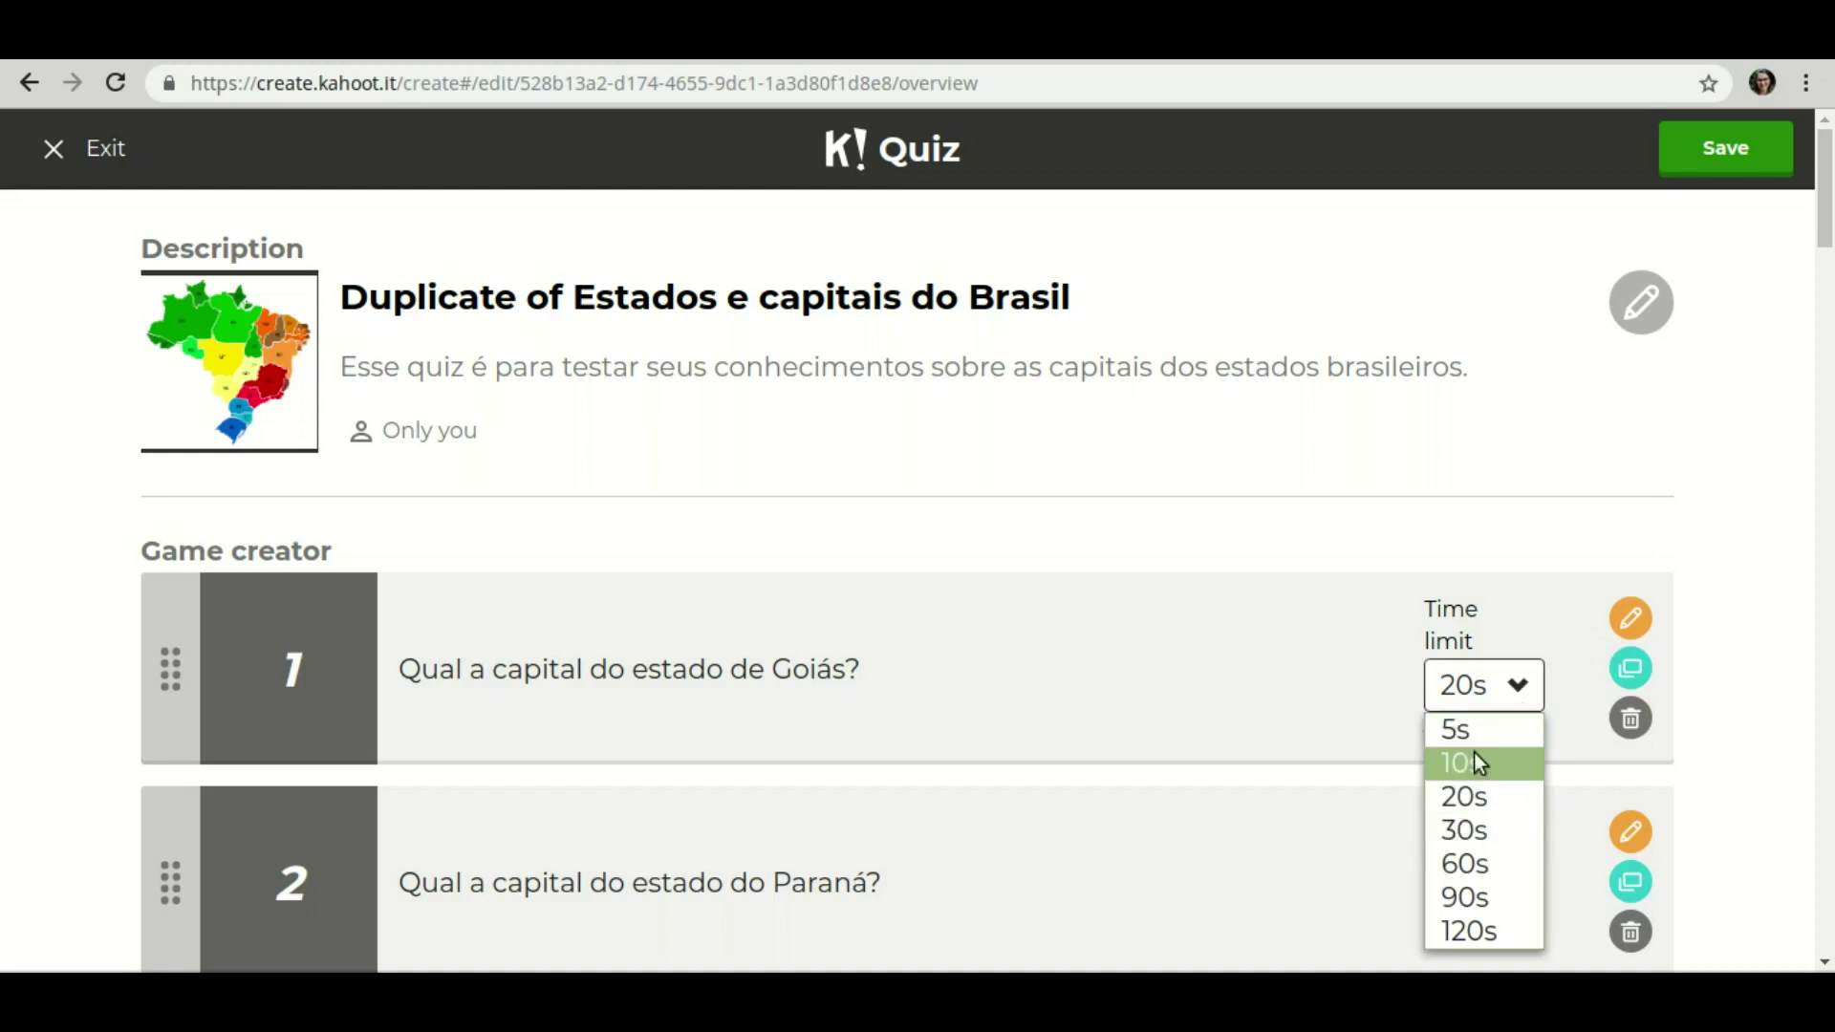
click(1452, 829)
Move the Goiás question below the Paraná question, then delete the Paraná question.
scroll(1248, 638, down, 1)
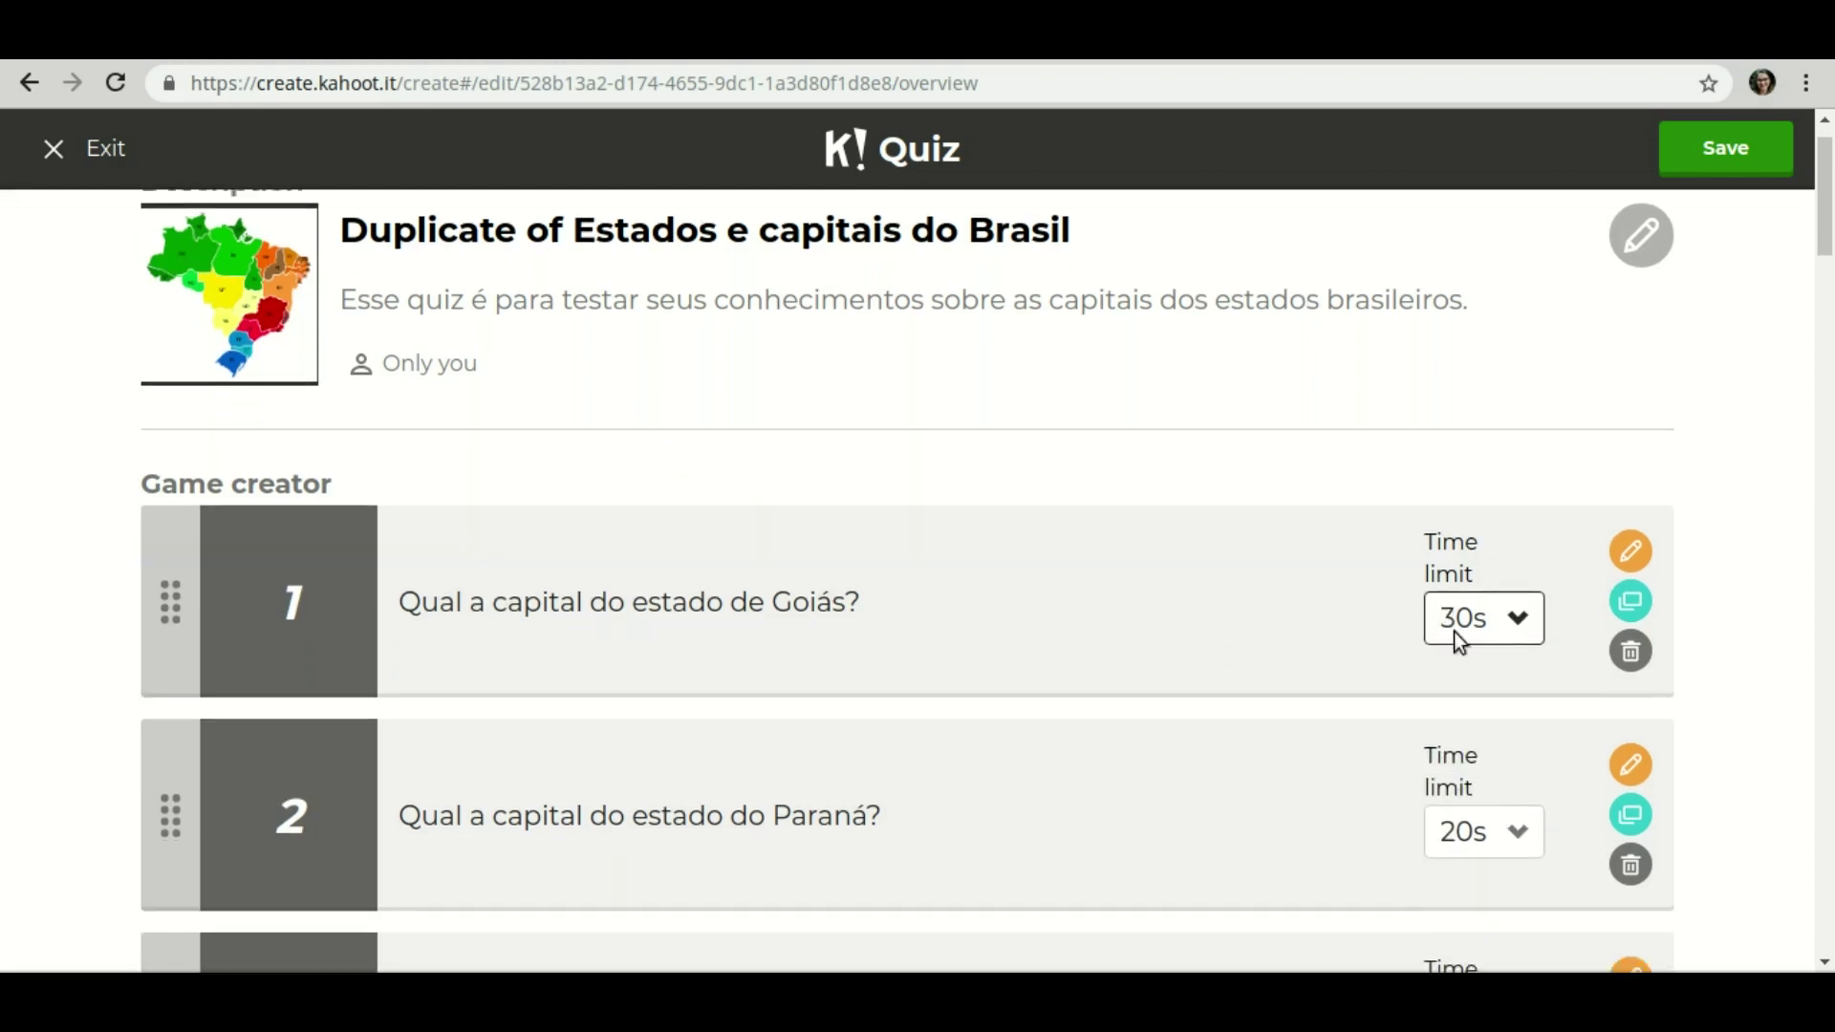
drag(163, 622, 192, 884)
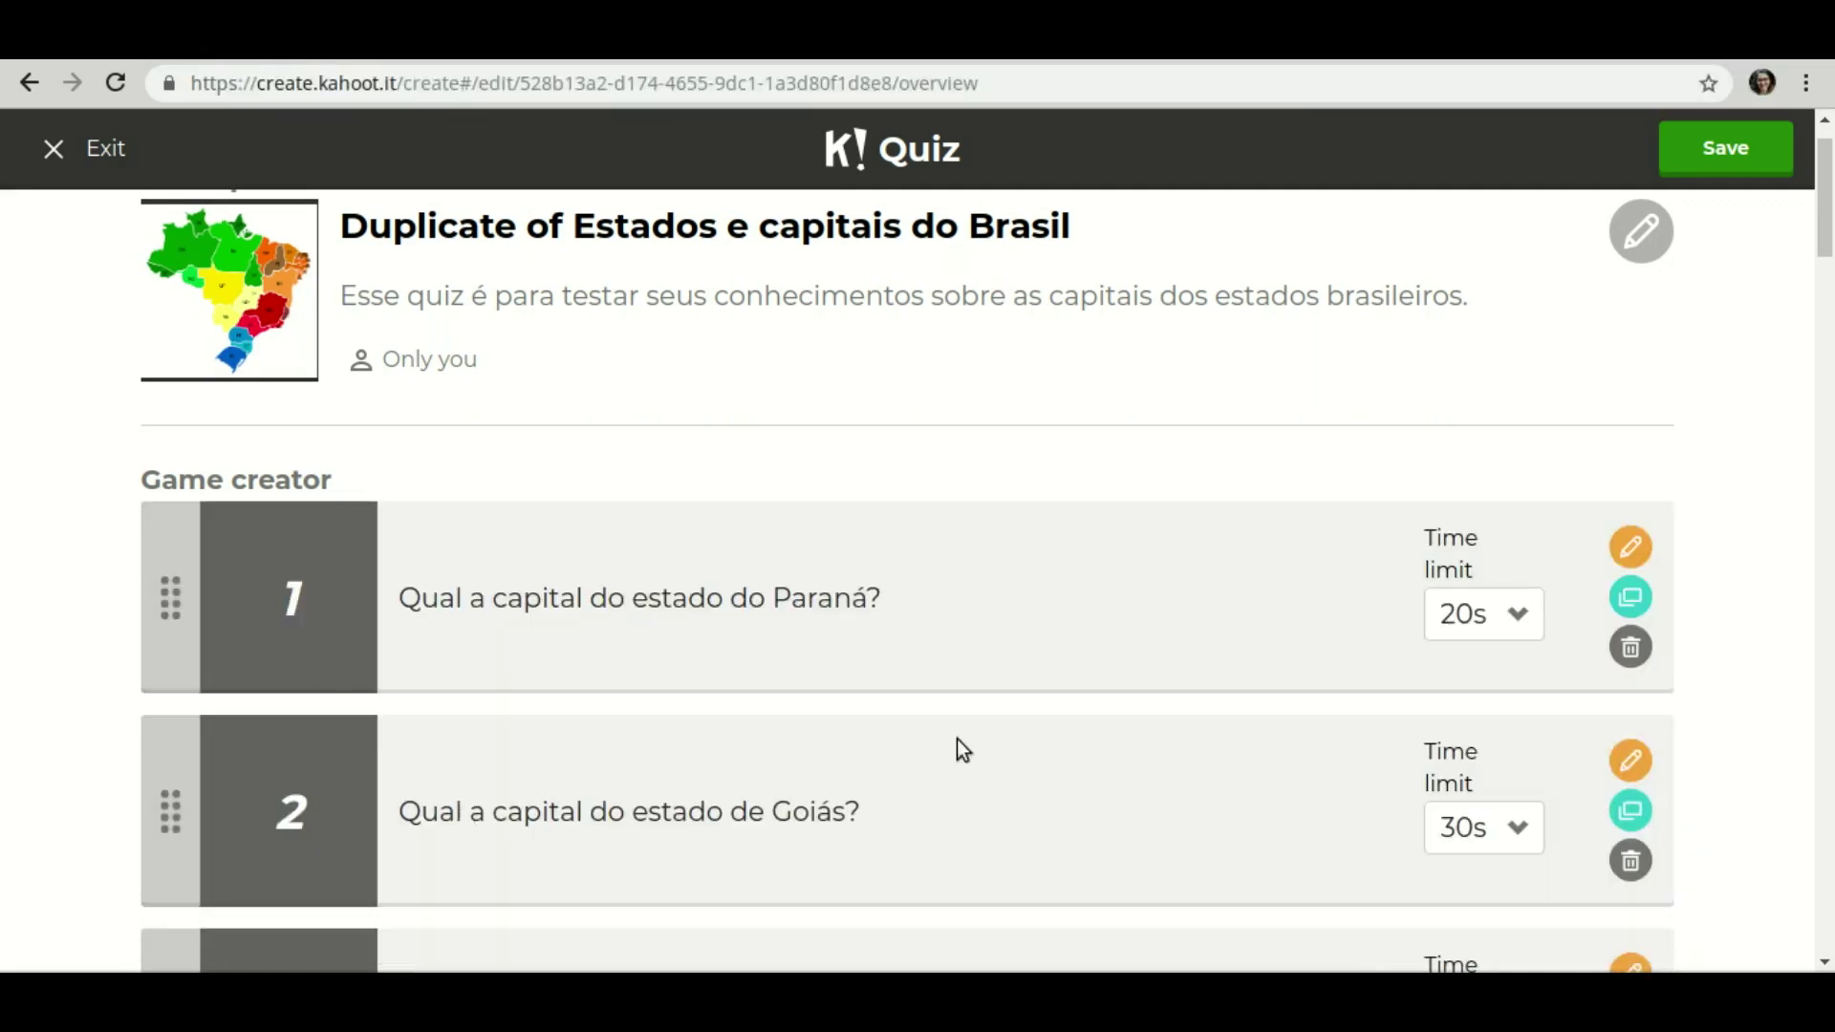
click(1635, 660)
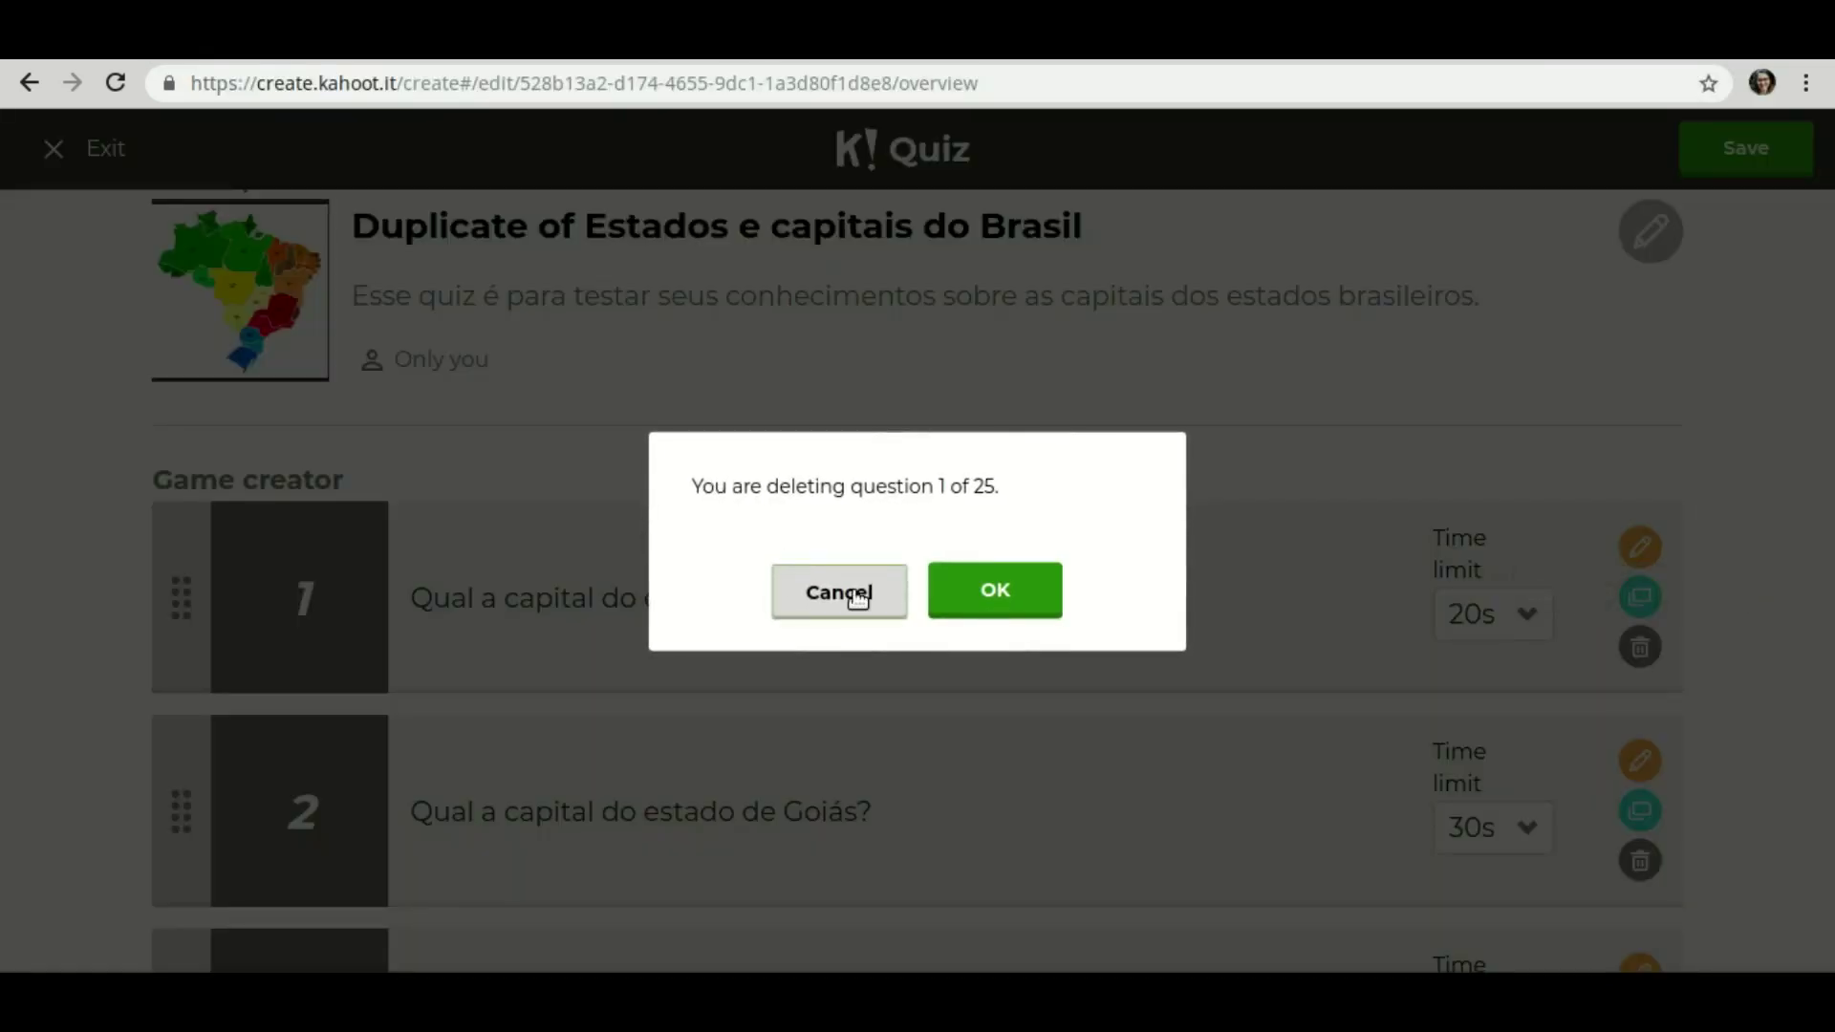
key(Return)
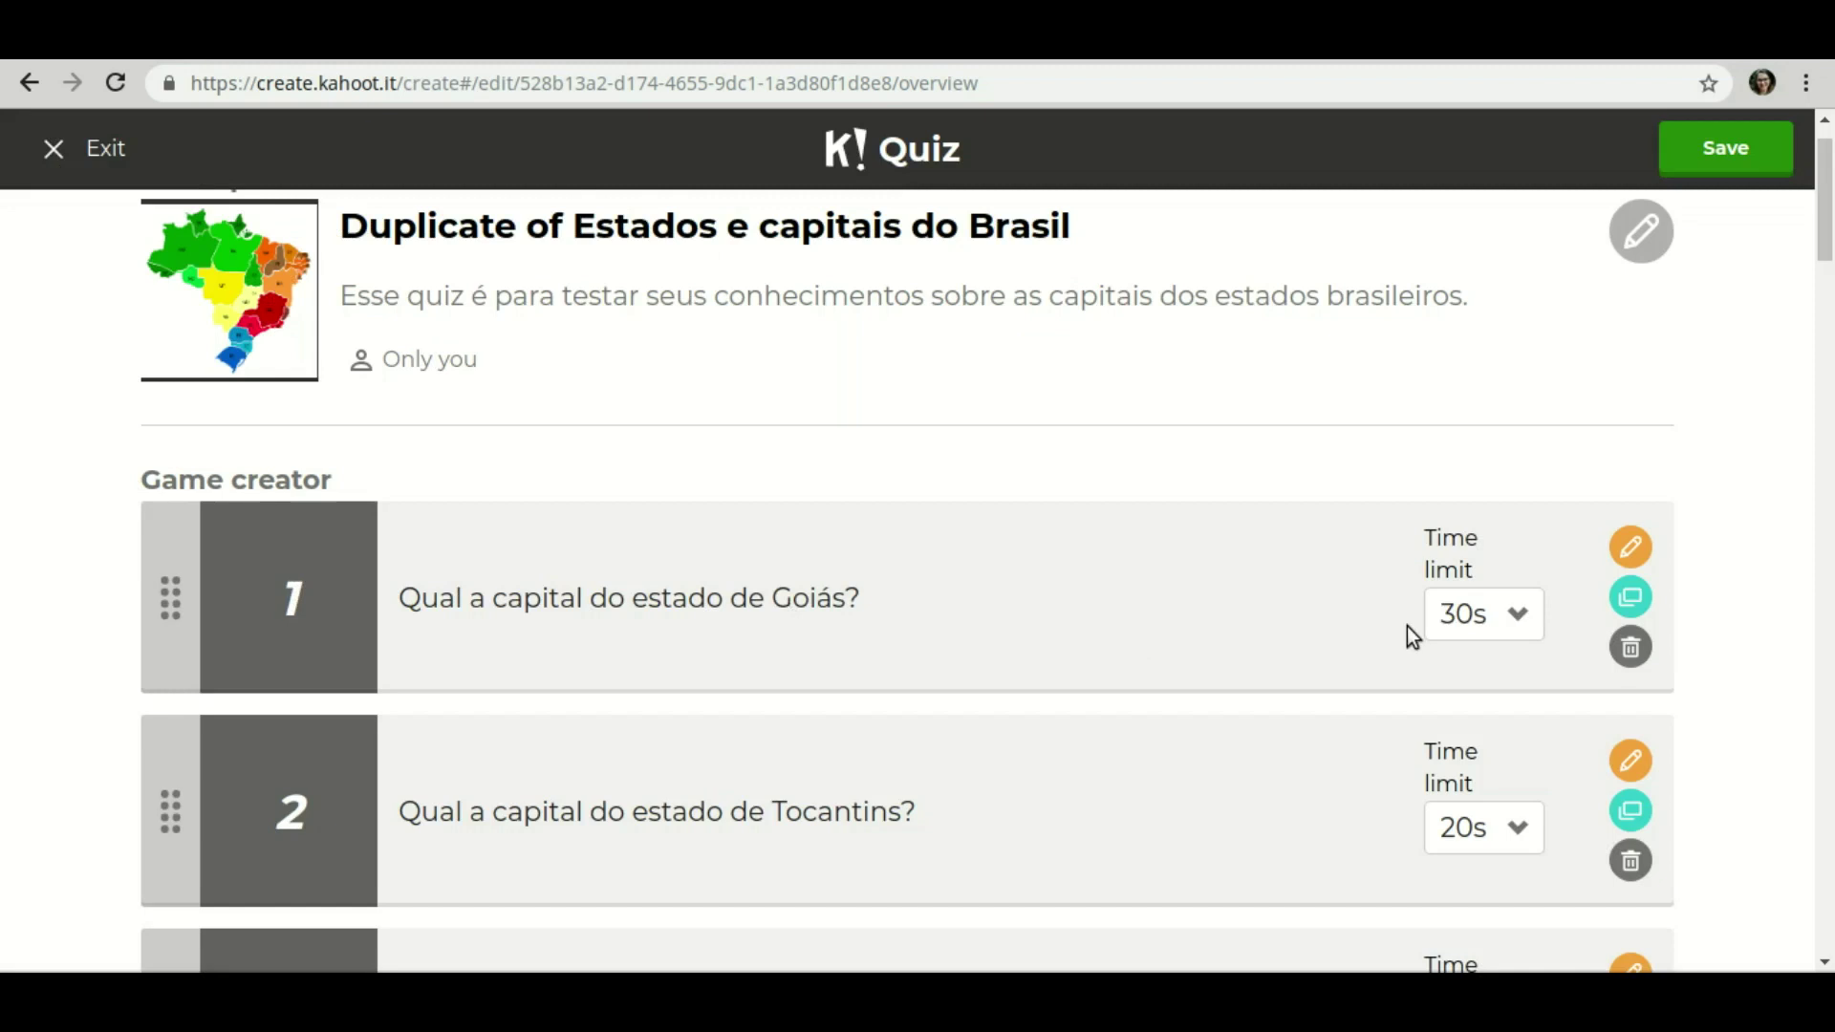
Scroll down through the remaining questions to question 24.
scroll(1407, 631, down, 15)
scroll(1097, 558, down, 20)
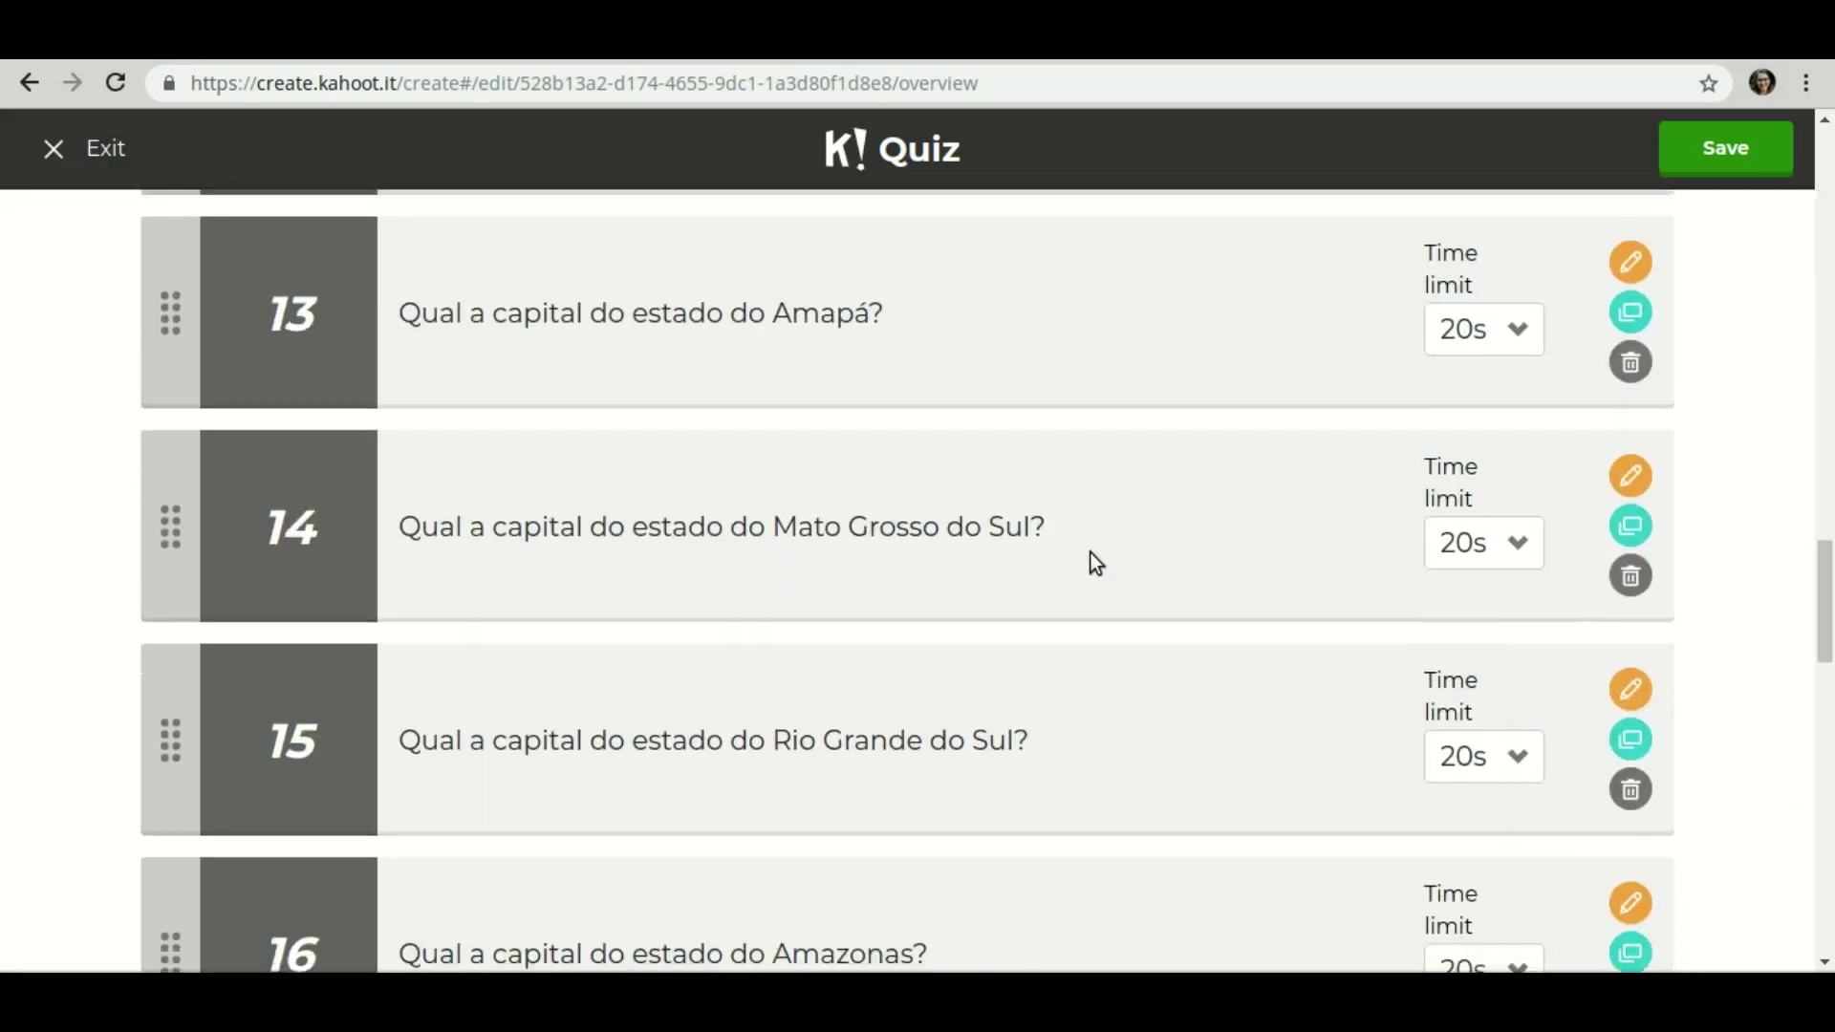
scroll(1092, 558, down, 5)
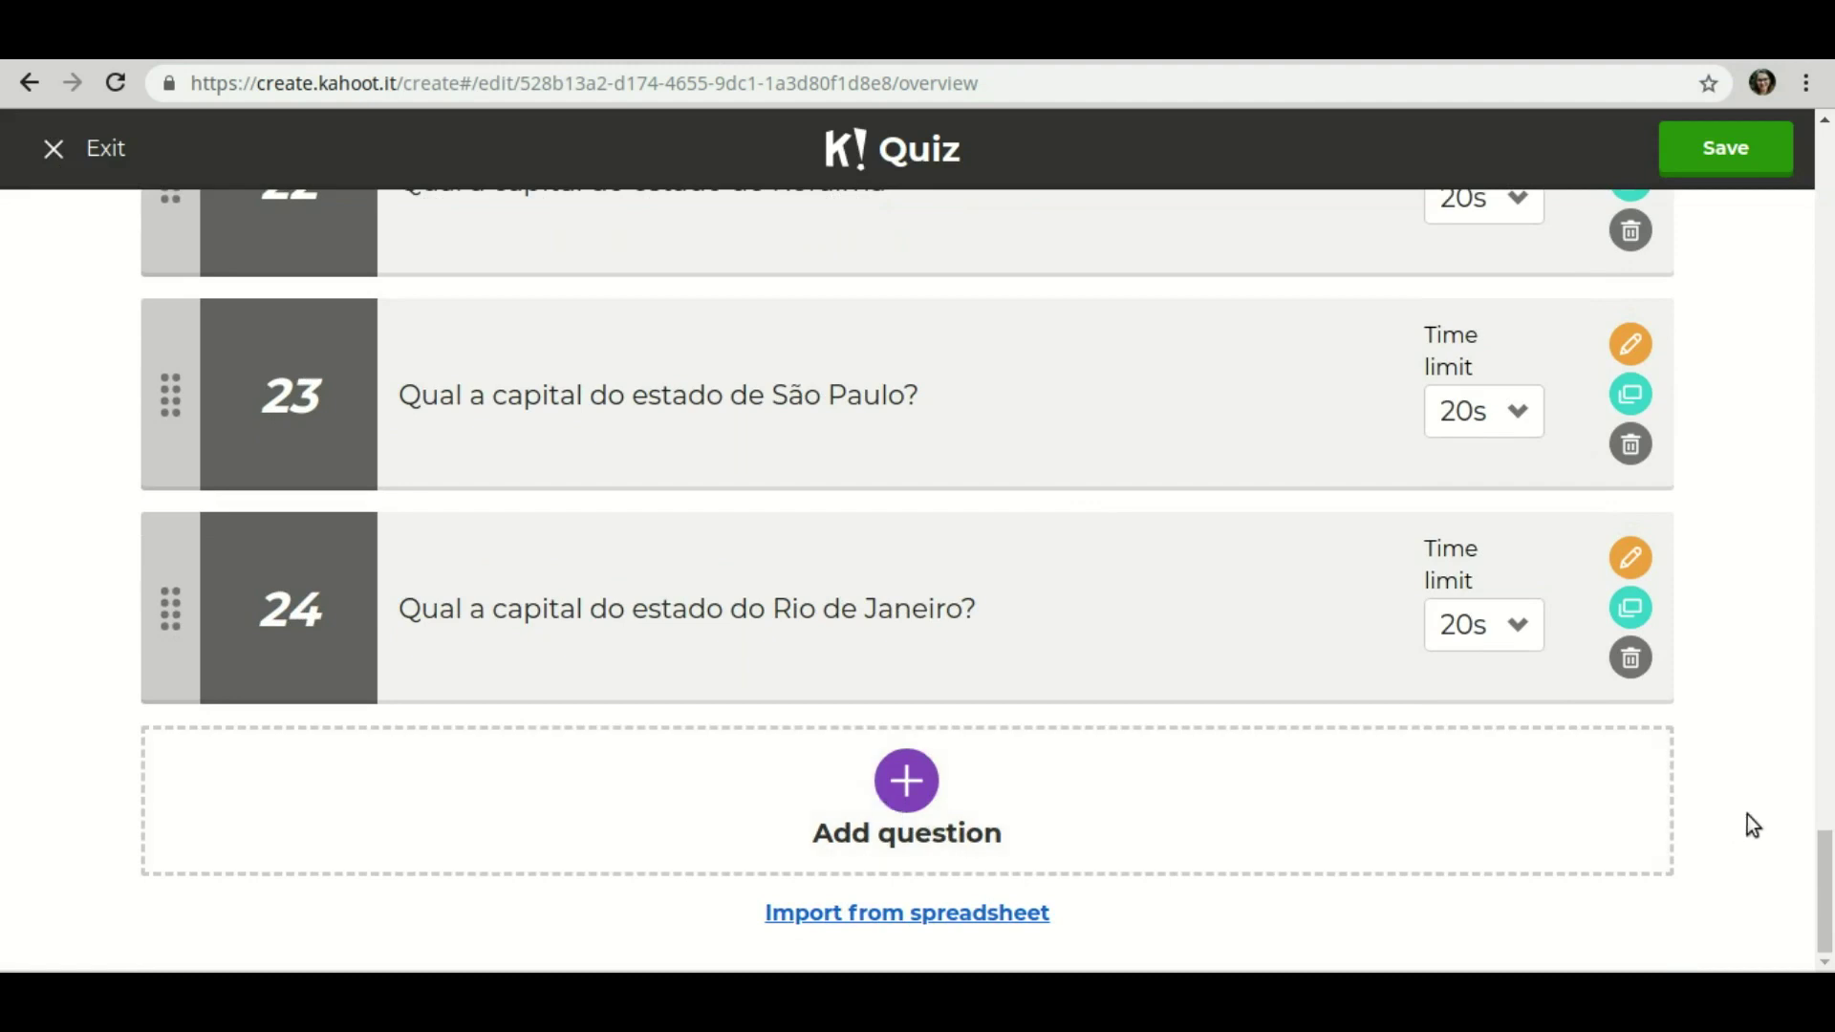
drag(1824, 890, 1824, 191)
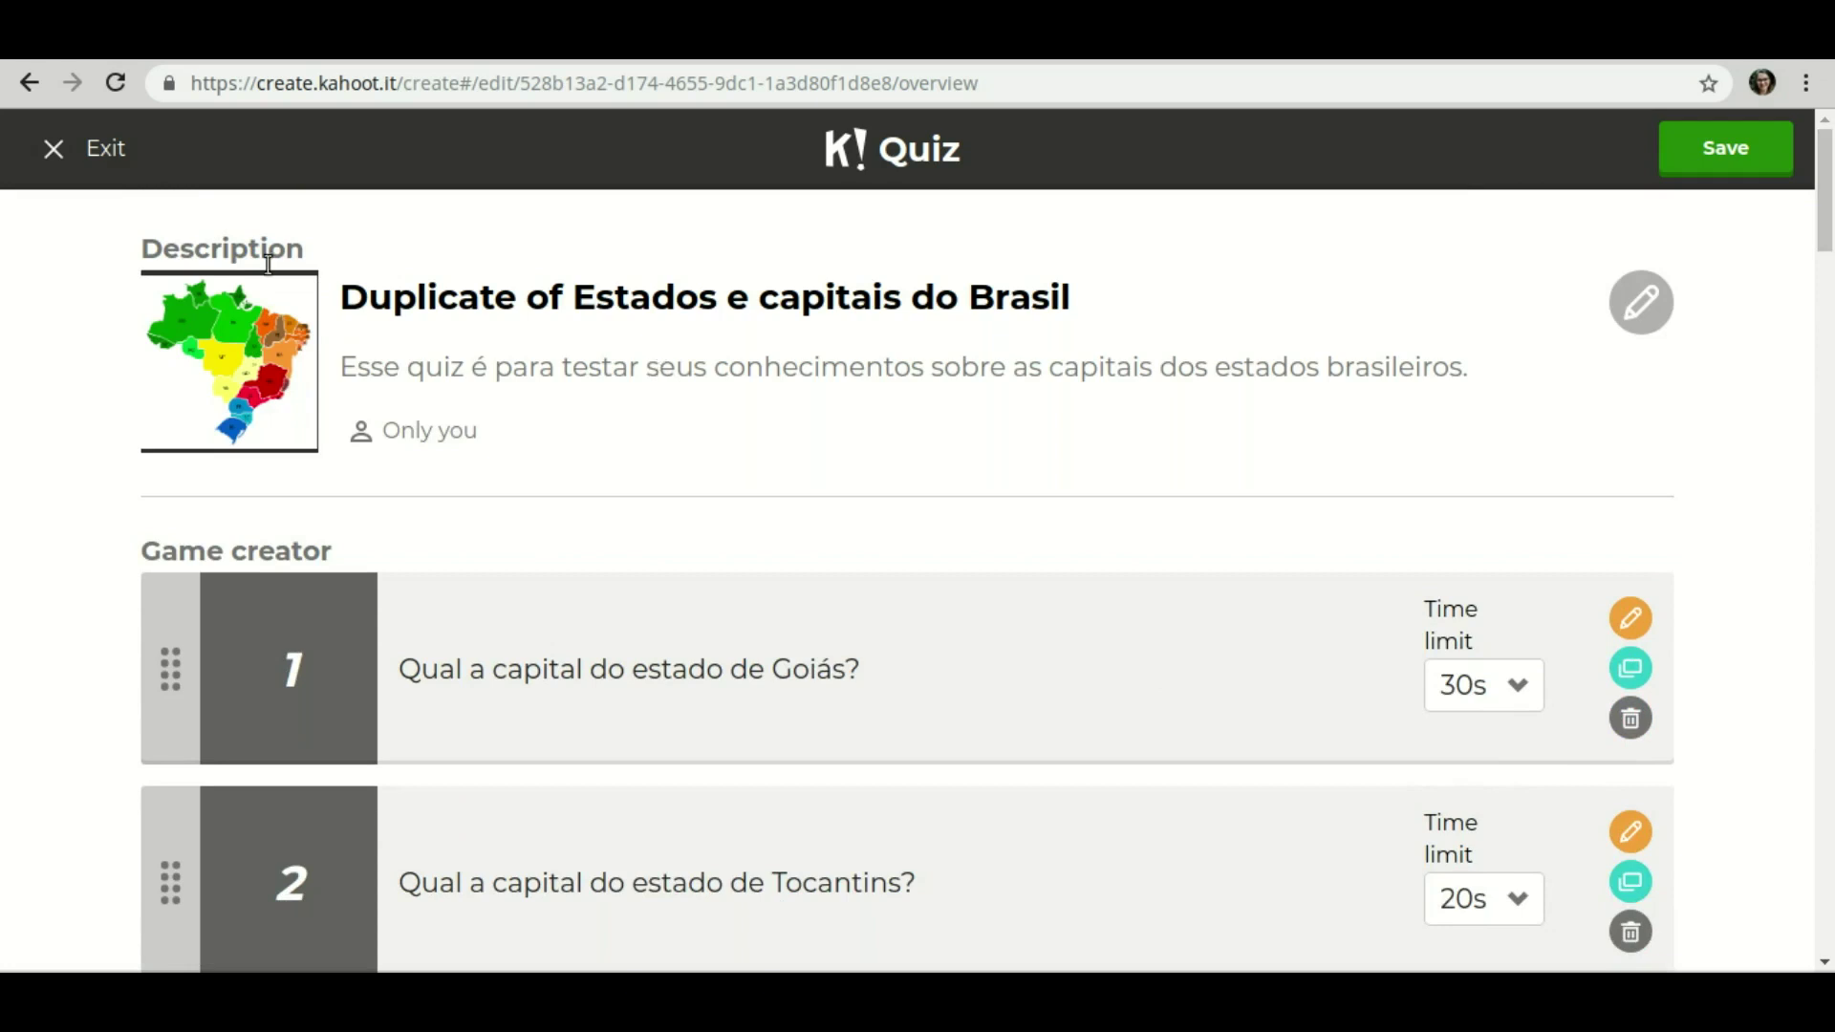
Exit the quiz editor without saving the duplicate's changes.
click(59, 151)
click(942, 604)
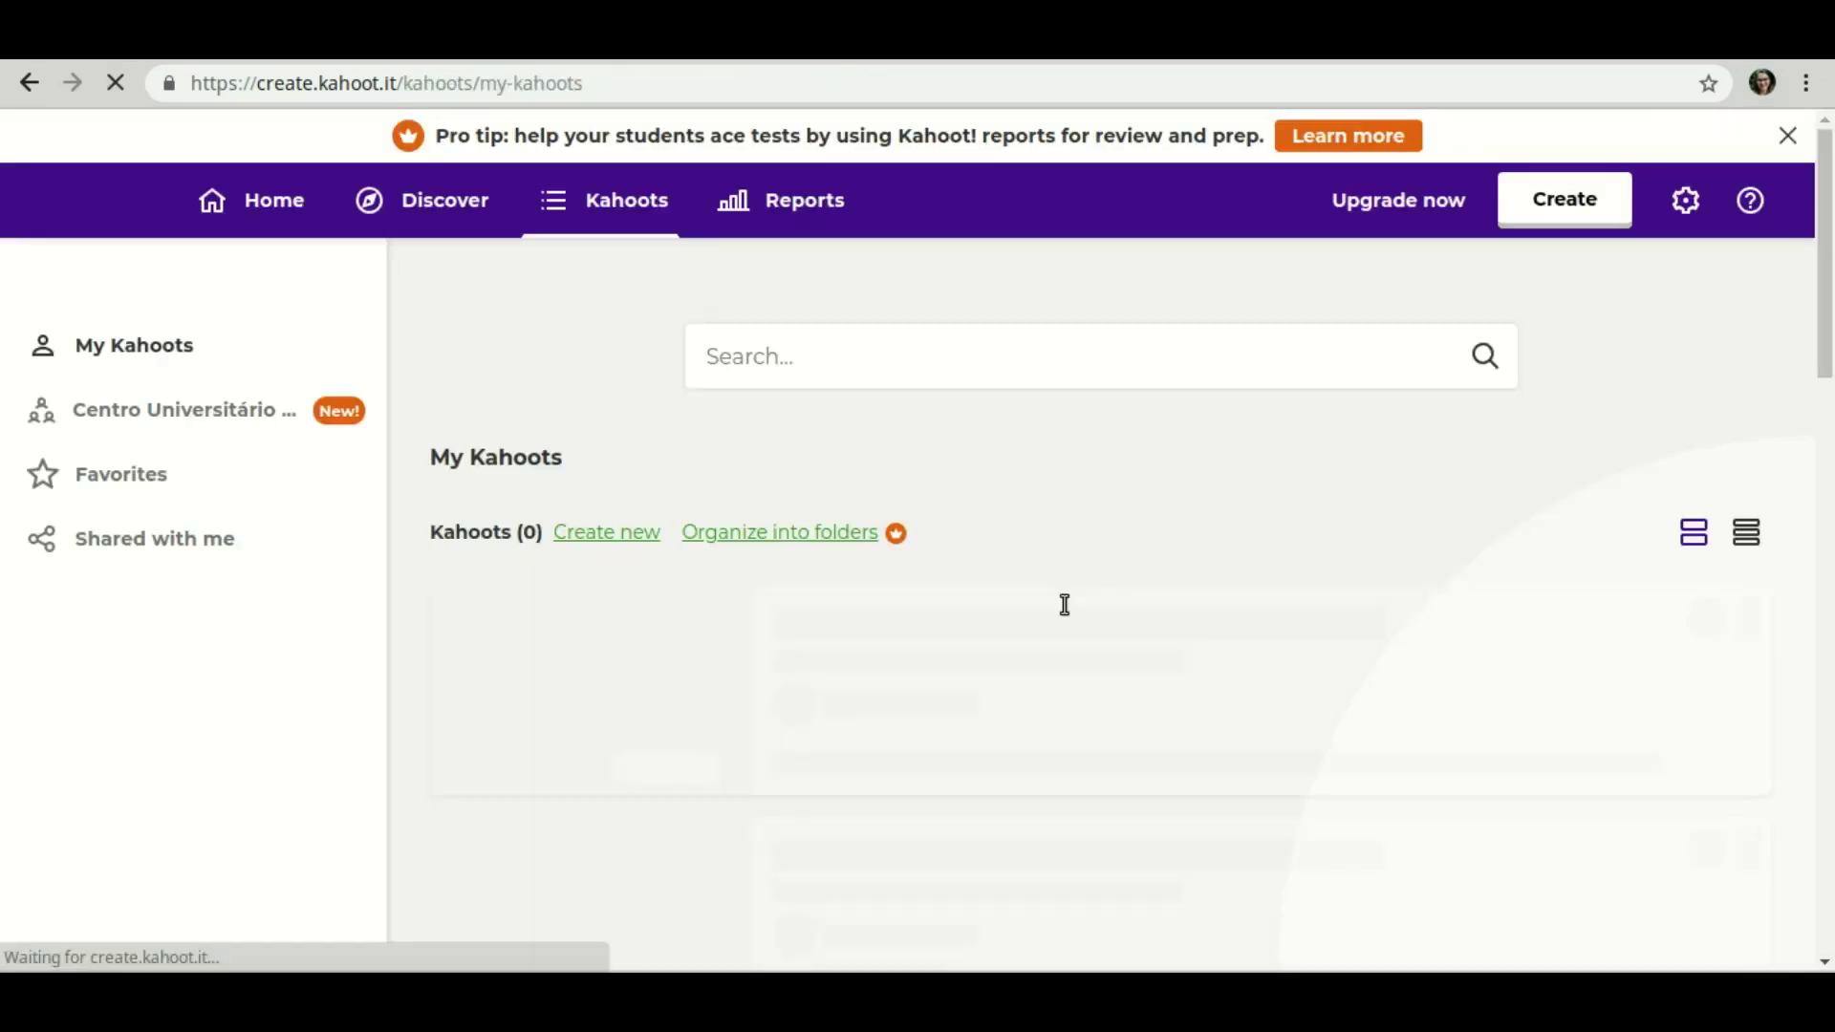